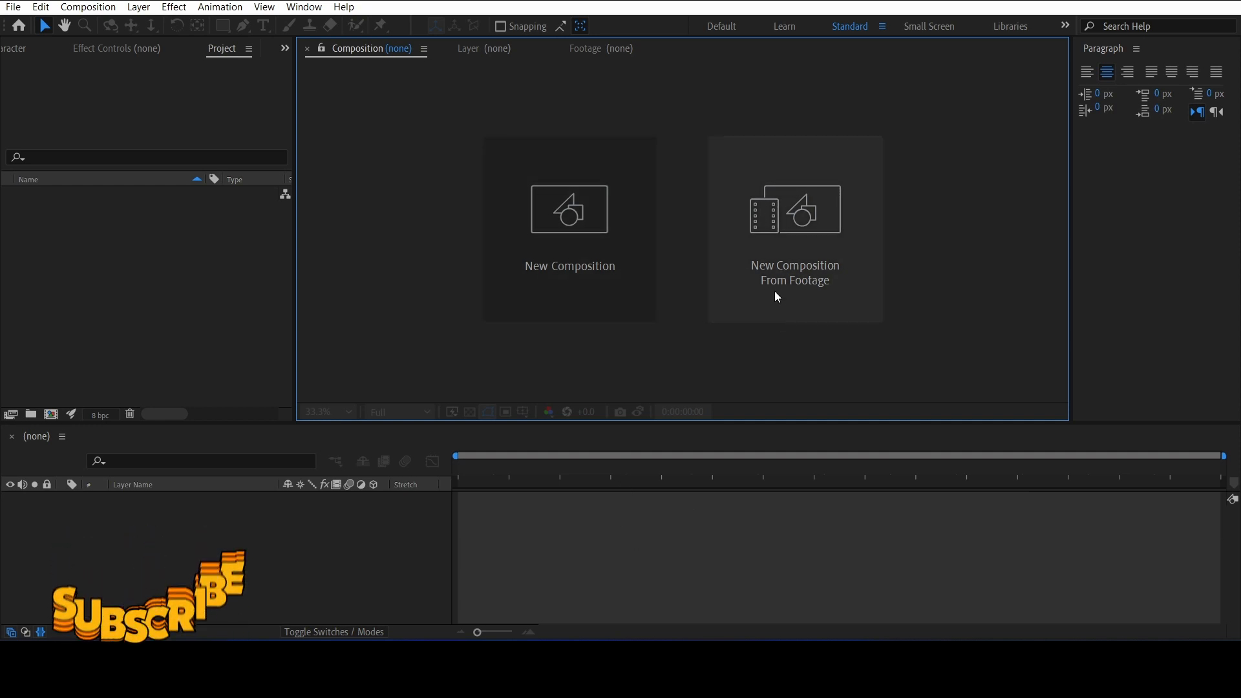
# Create a new composition named Trendy Text
pyautogui.click(614, 233)
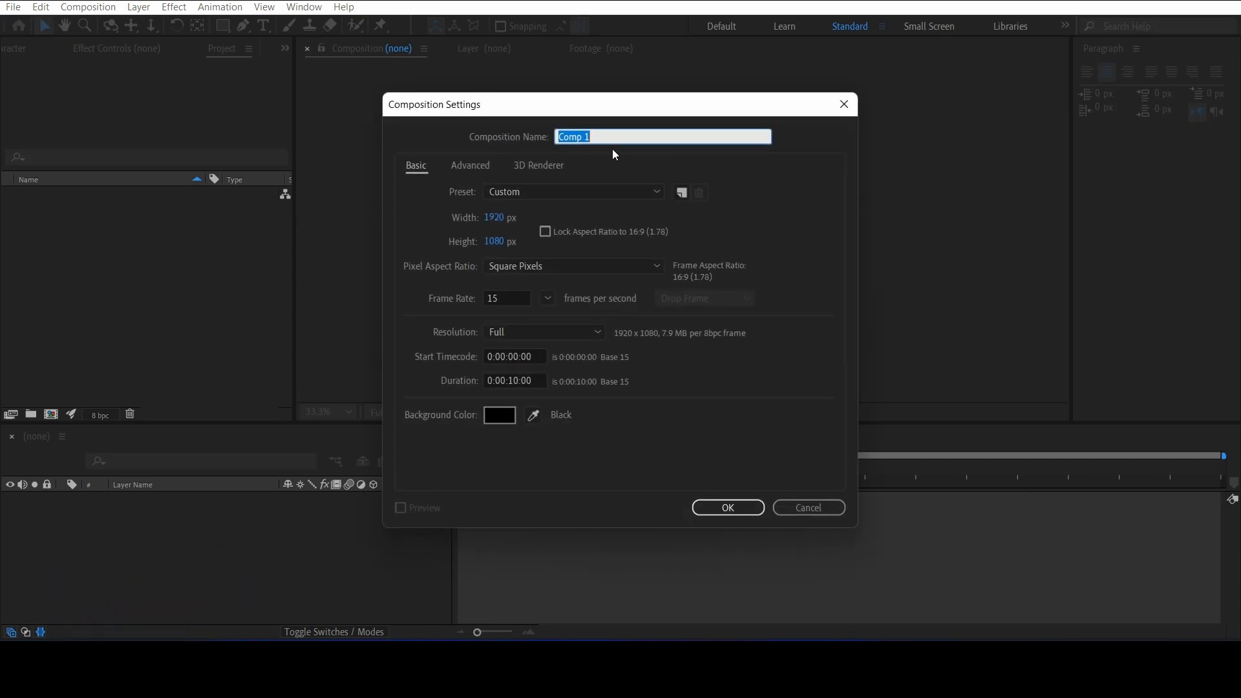
pyautogui.write('Trendy Text')
pyautogui.click(741, 509)
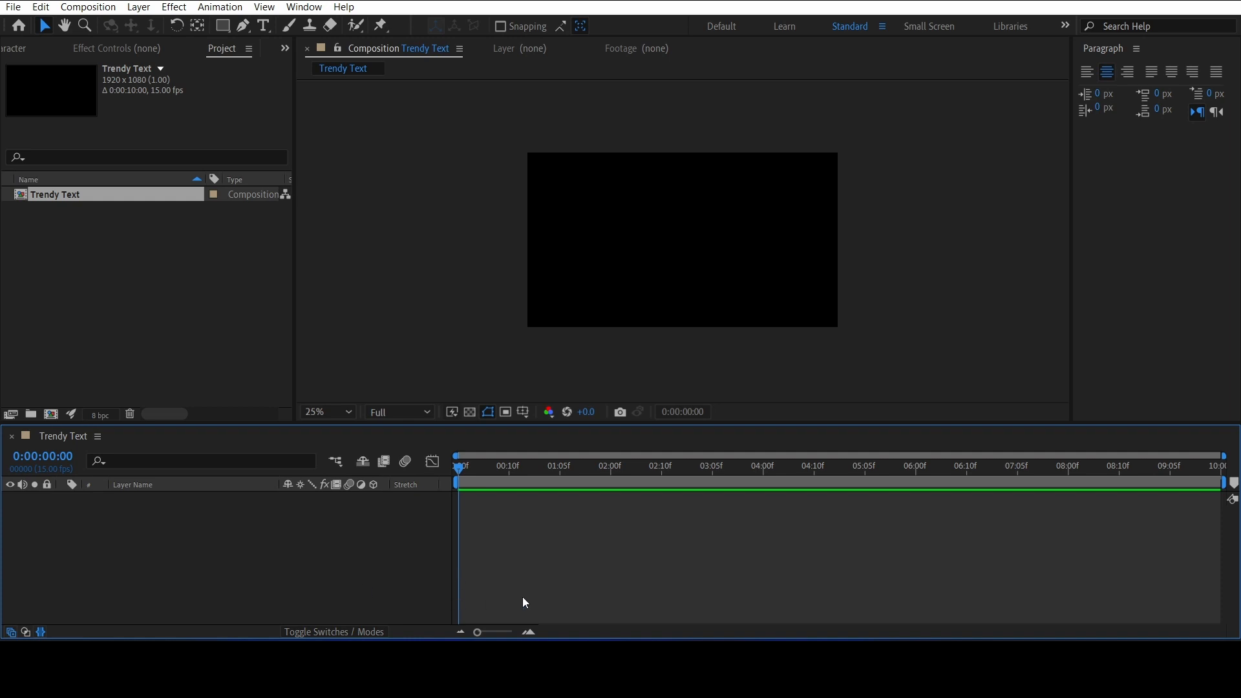
# Add a new solid layer to the composition, picking a medium purple colour for it
pyautogui.rightClick(313, 589)
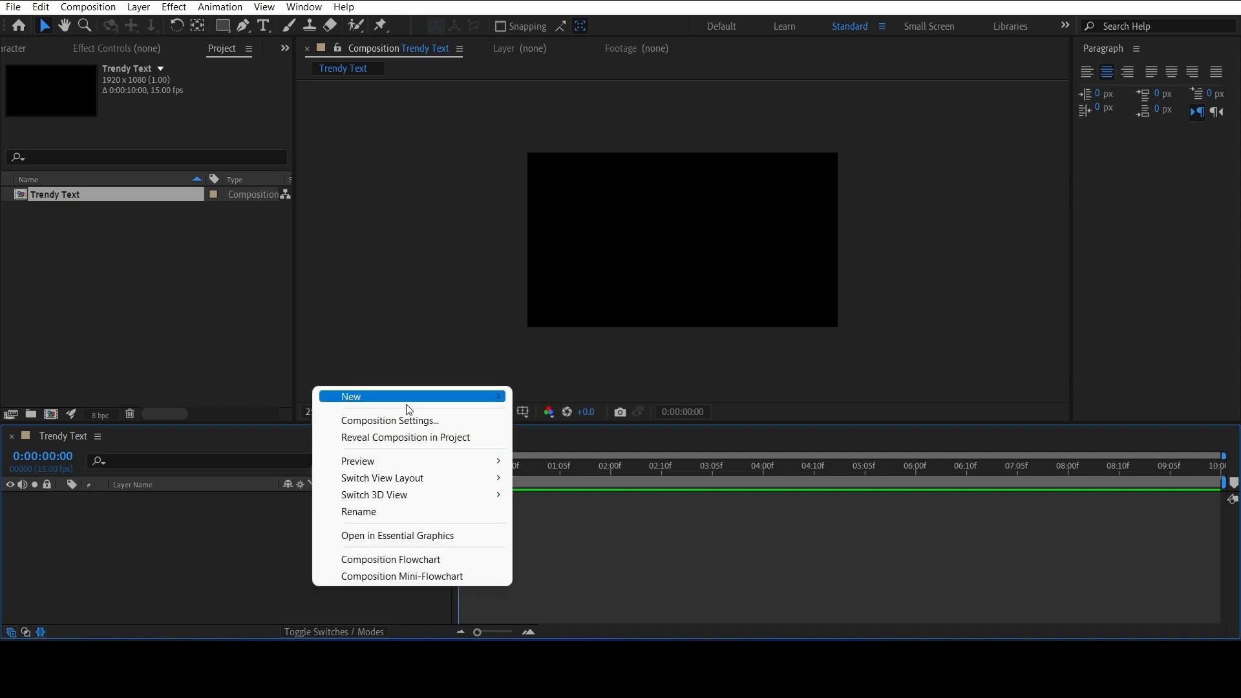
pyautogui.moveTo(408, 408)
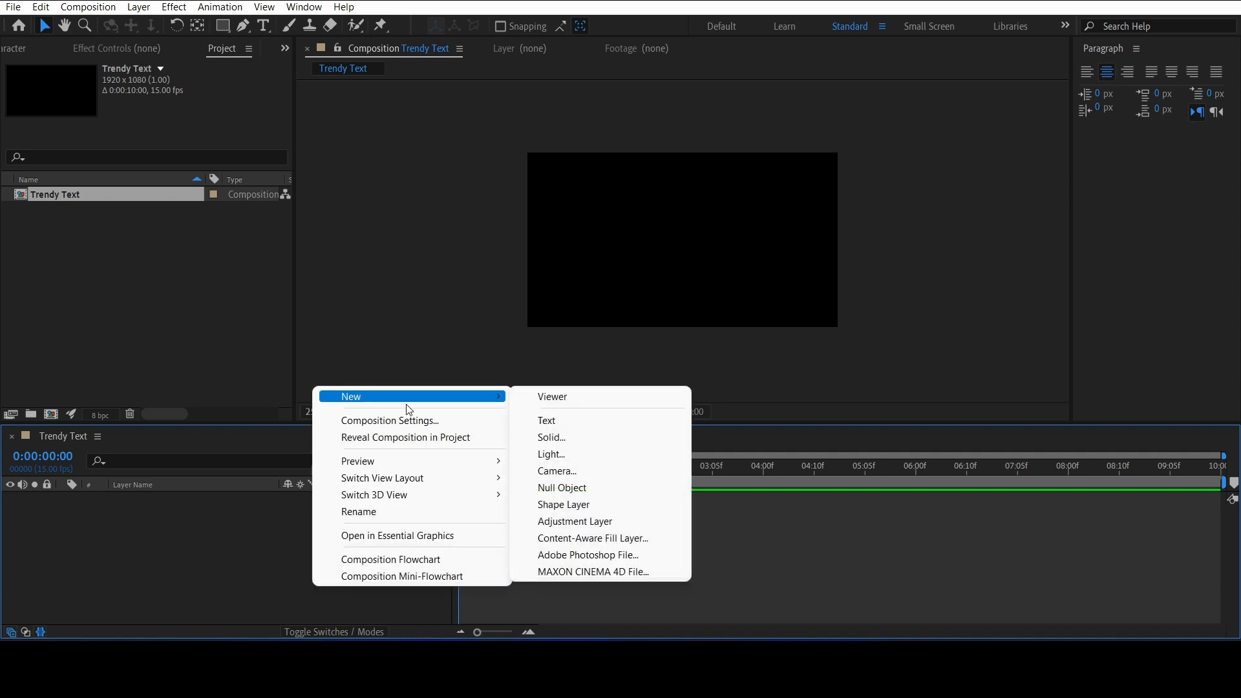
pyautogui.click(571, 438)
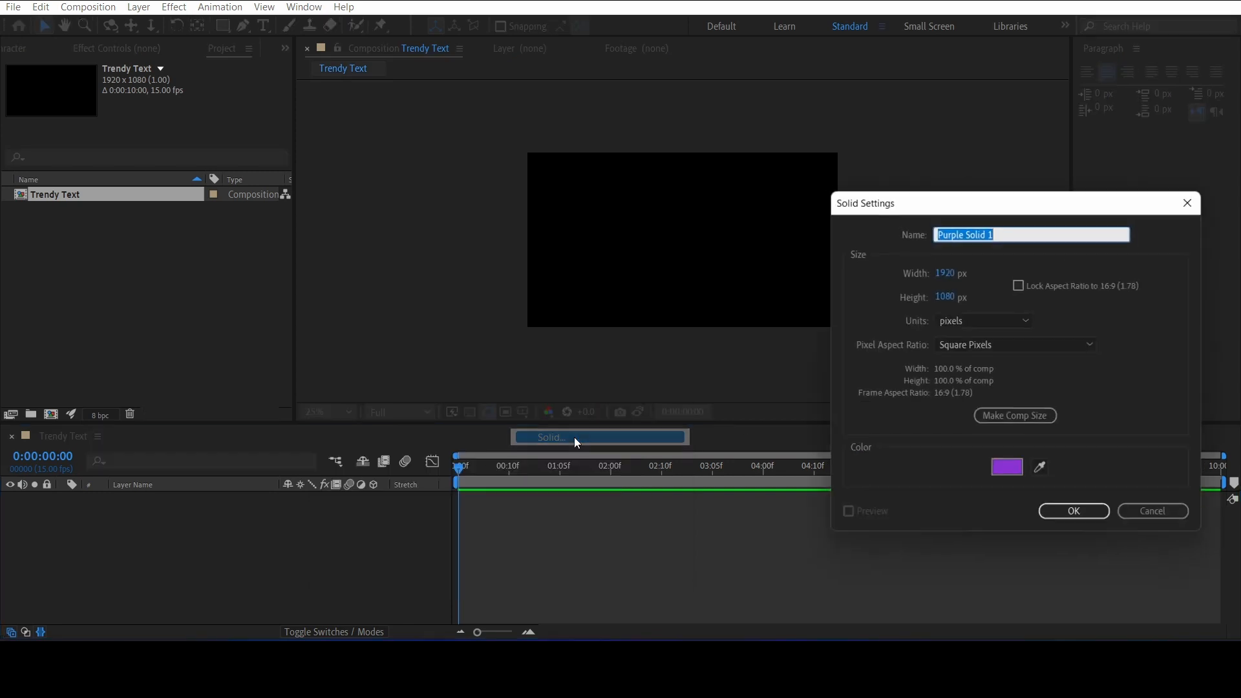
pyautogui.click(1006, 467)
pyautogui.moveTo(766, 504); pyautogui.dragTo(659, 462)
pyautogui.click(959, 444)
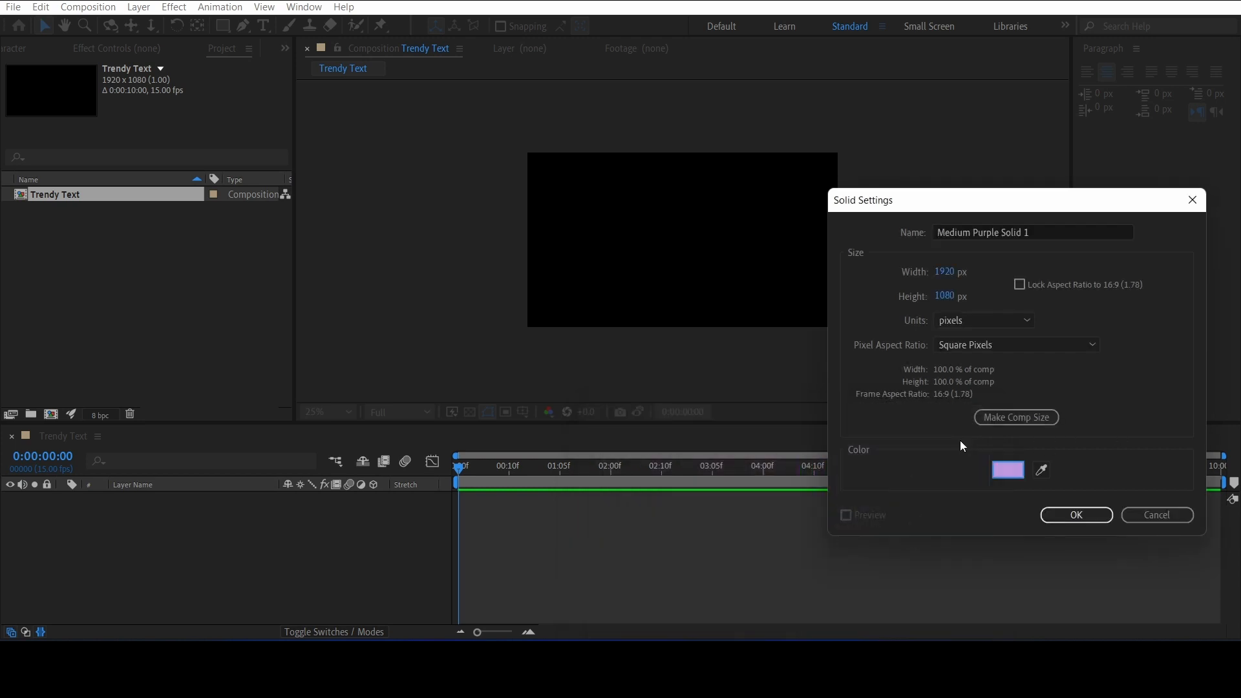
pyautogui.click(1067, 516)
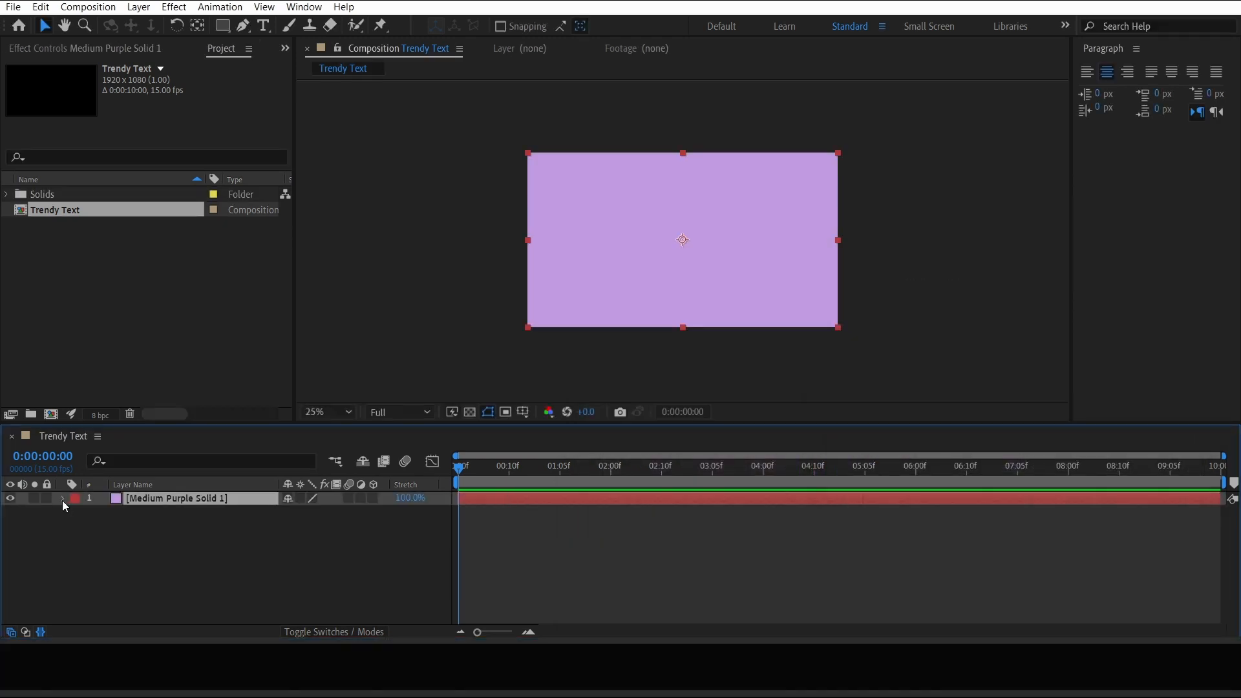
# Rename the purple solid layer to BG
pyautogui.rightClick(162, 495)
pyautogui.click(219, 467)
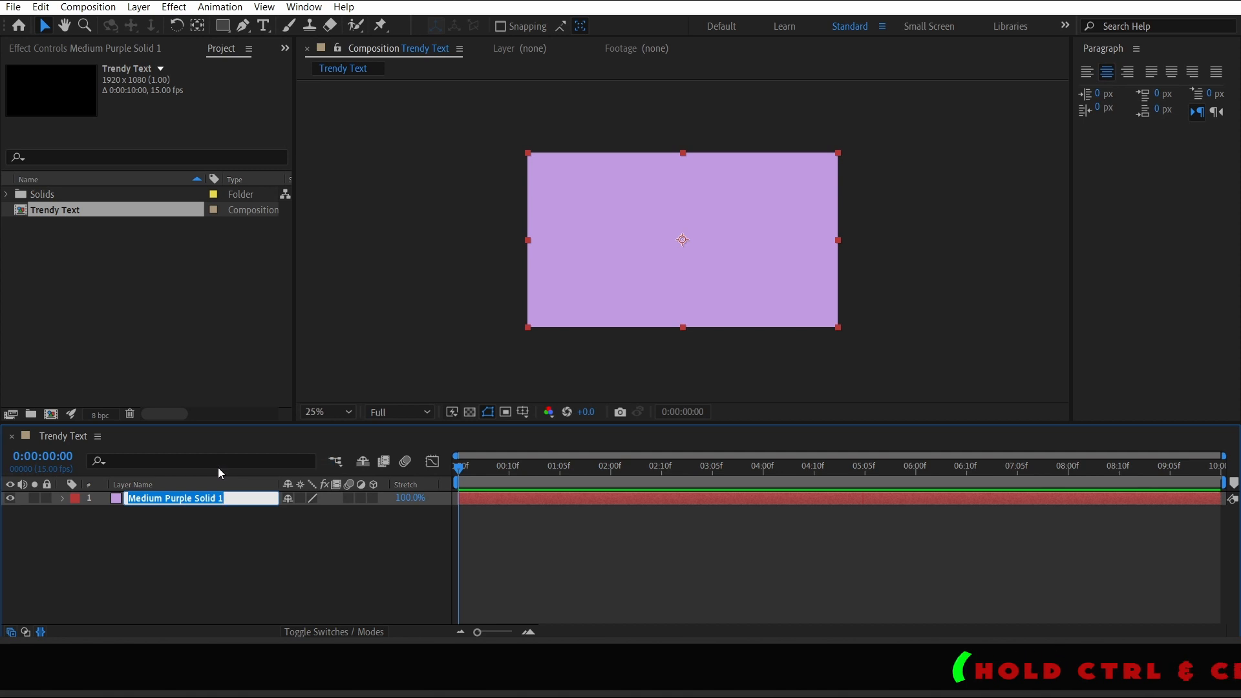
pyautogui.write('BG')
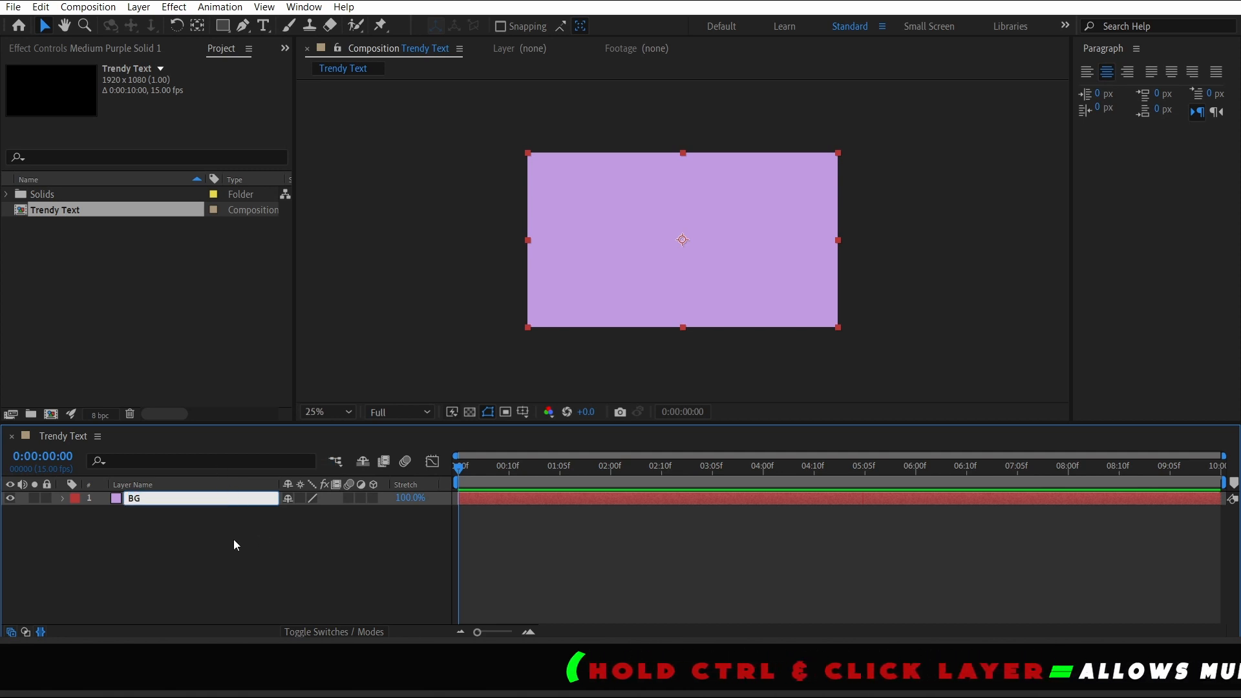
# Add another solid named waves with a pale lavender colour D6C9E2
pyautogui.rightClick(210, 523)
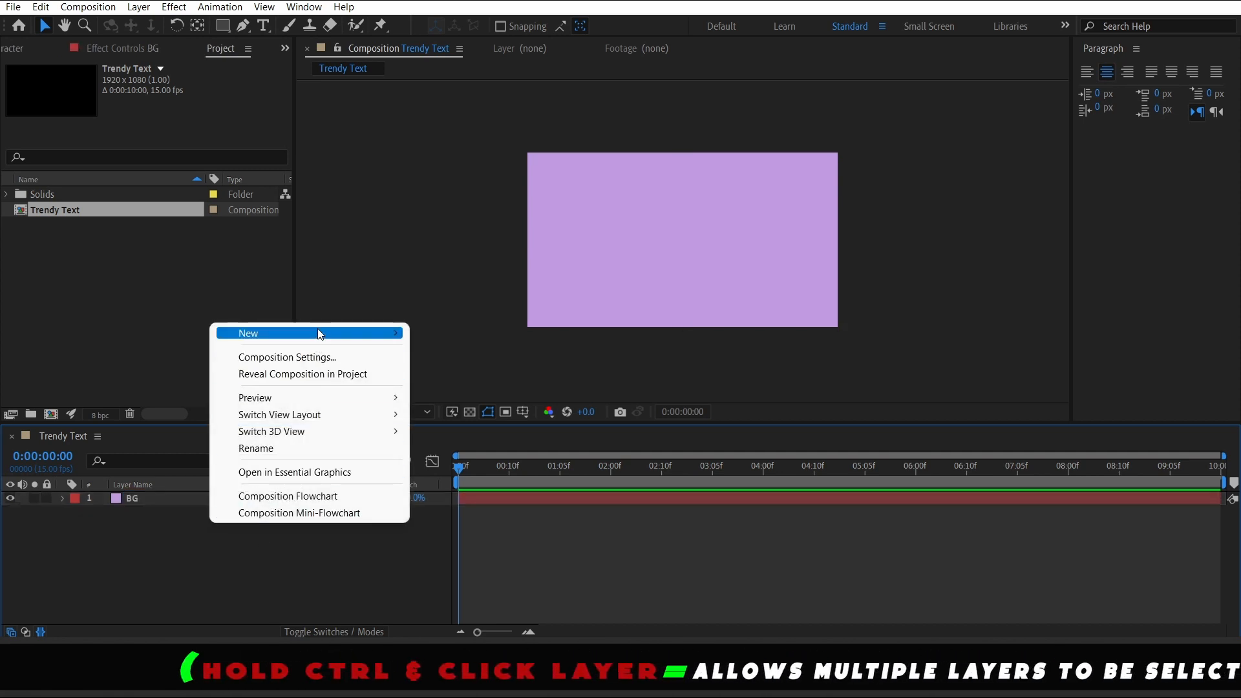
pyautogui.moveTo(318, 333)
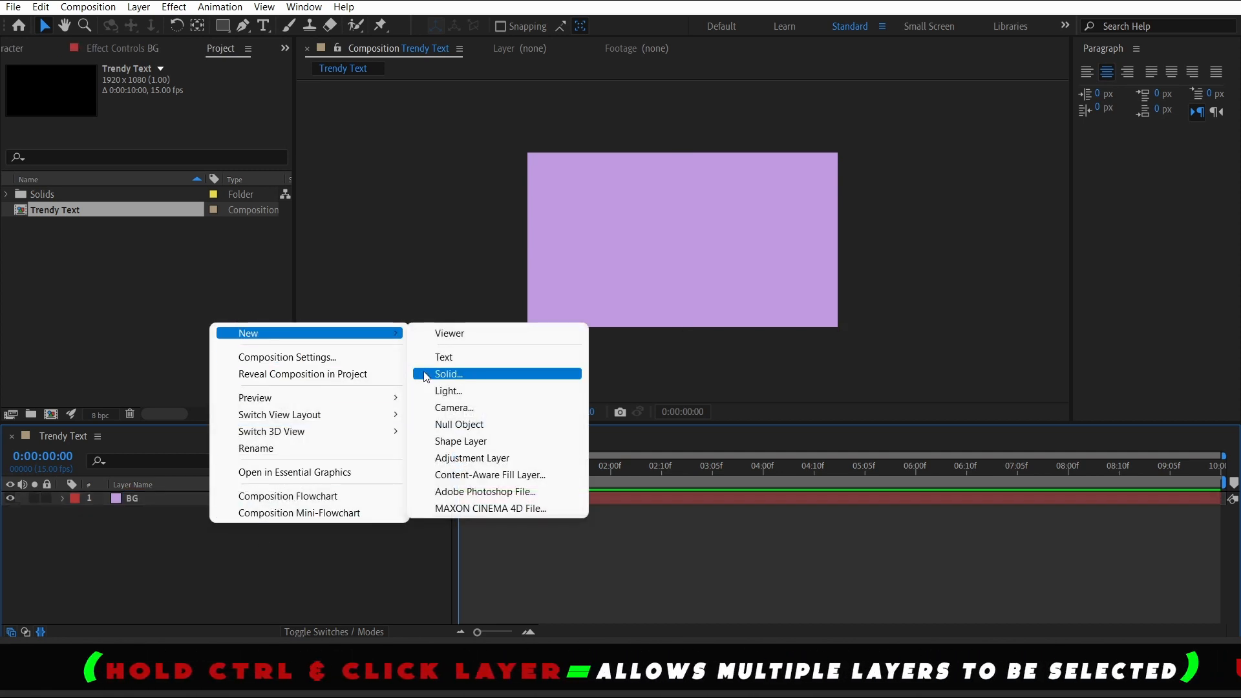
pyautogui.click(490, 375)
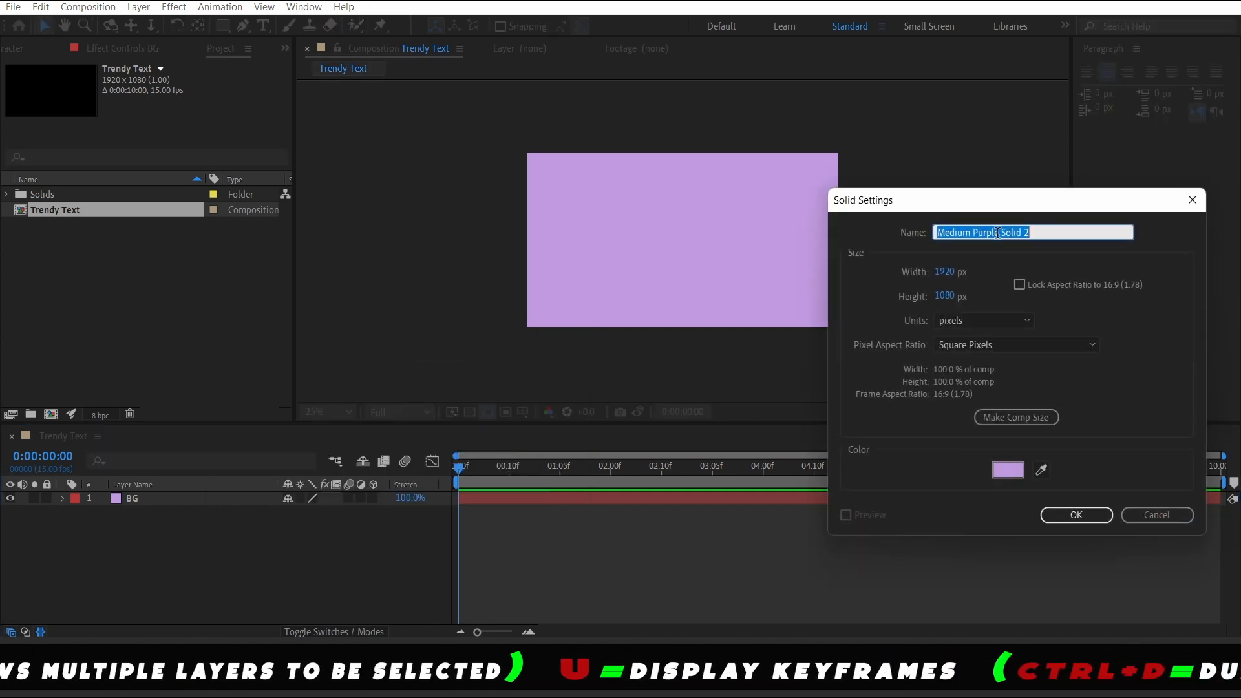
pyautogui.write('waves')
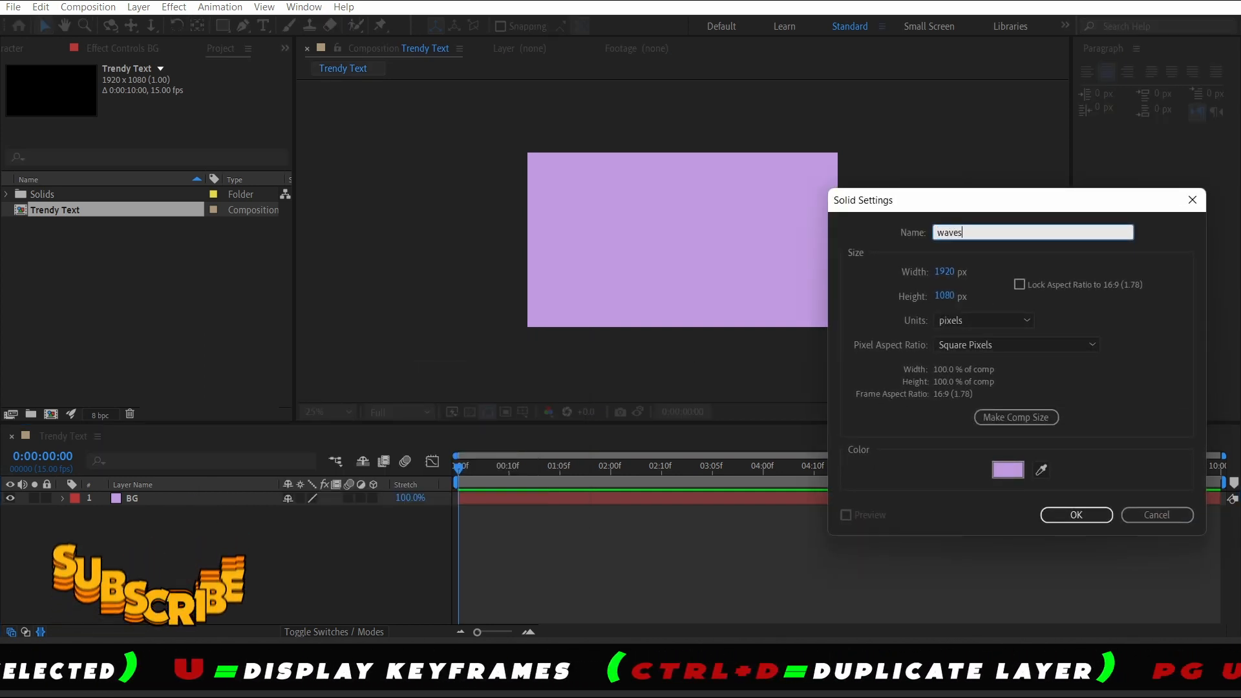
pyautogui.click(1008, 469)
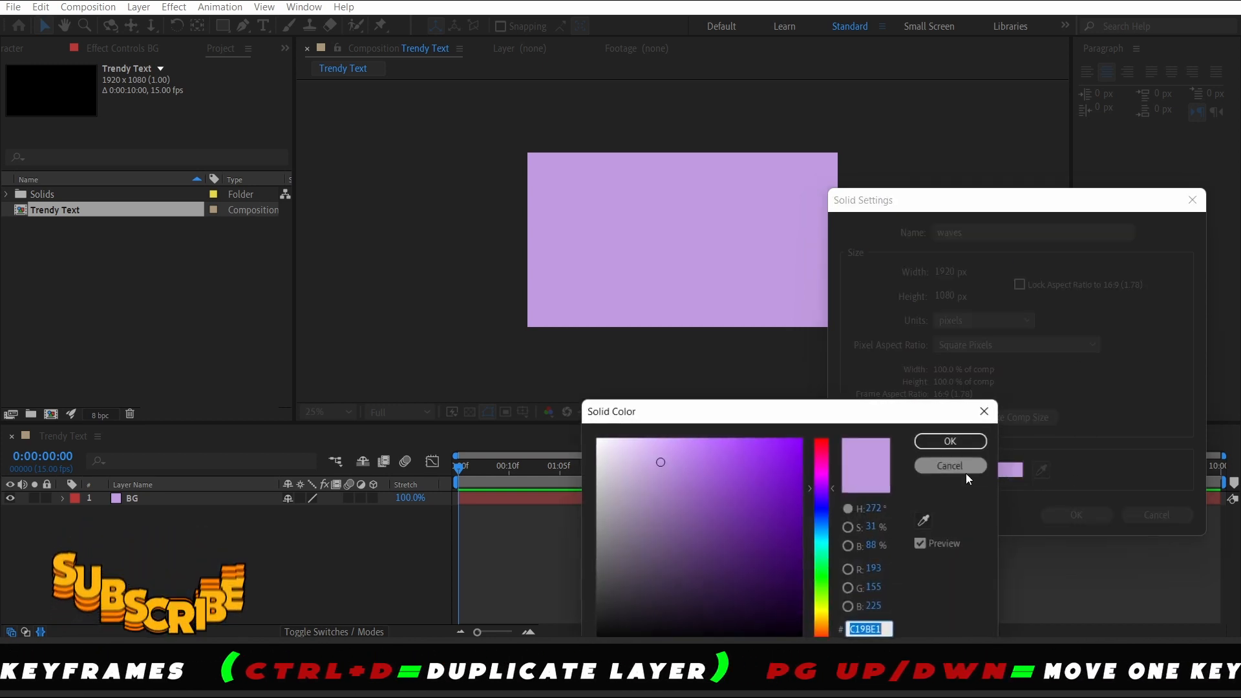
pyautogui.moveTo(658, 462); pyautogui.dragTo(619, 461)
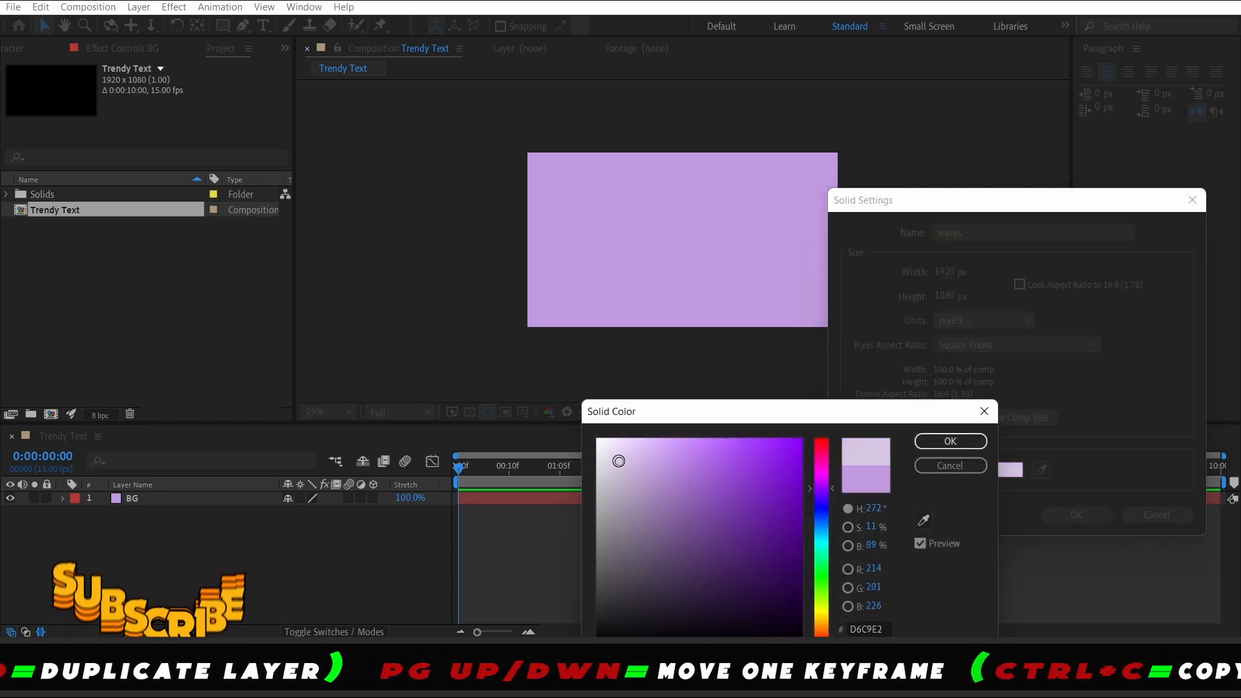
pyautogui.click(950, 441)
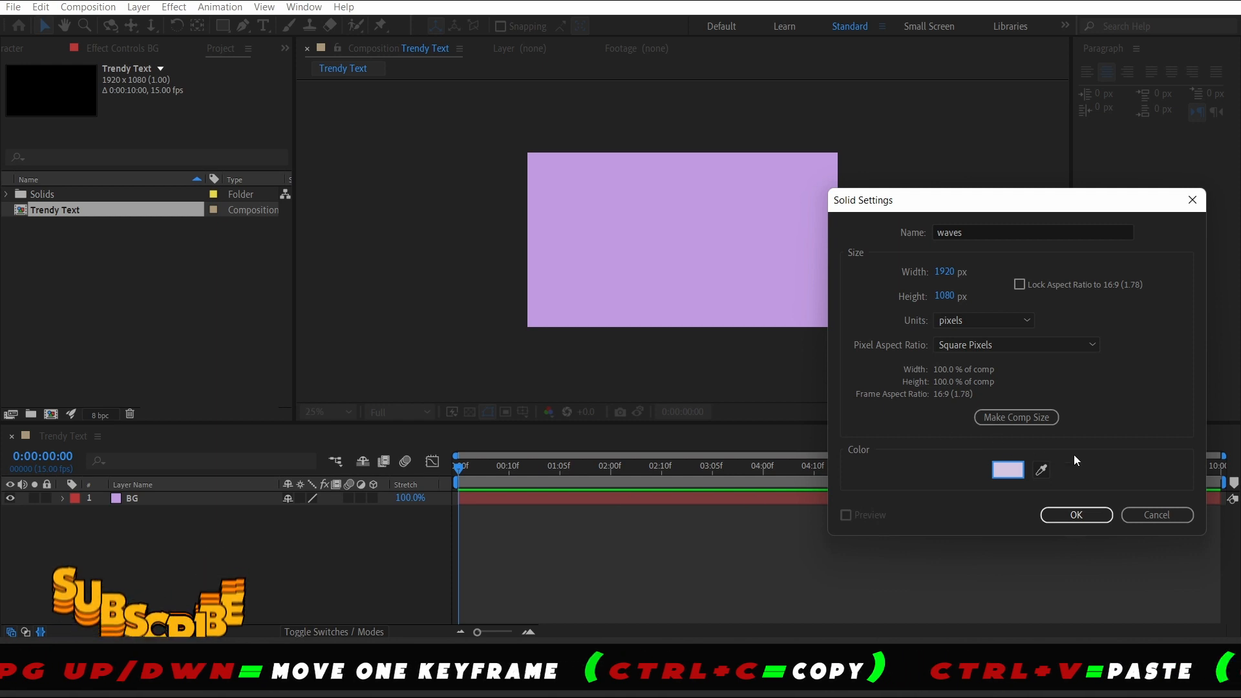
pyautogui.click(1077, 515)
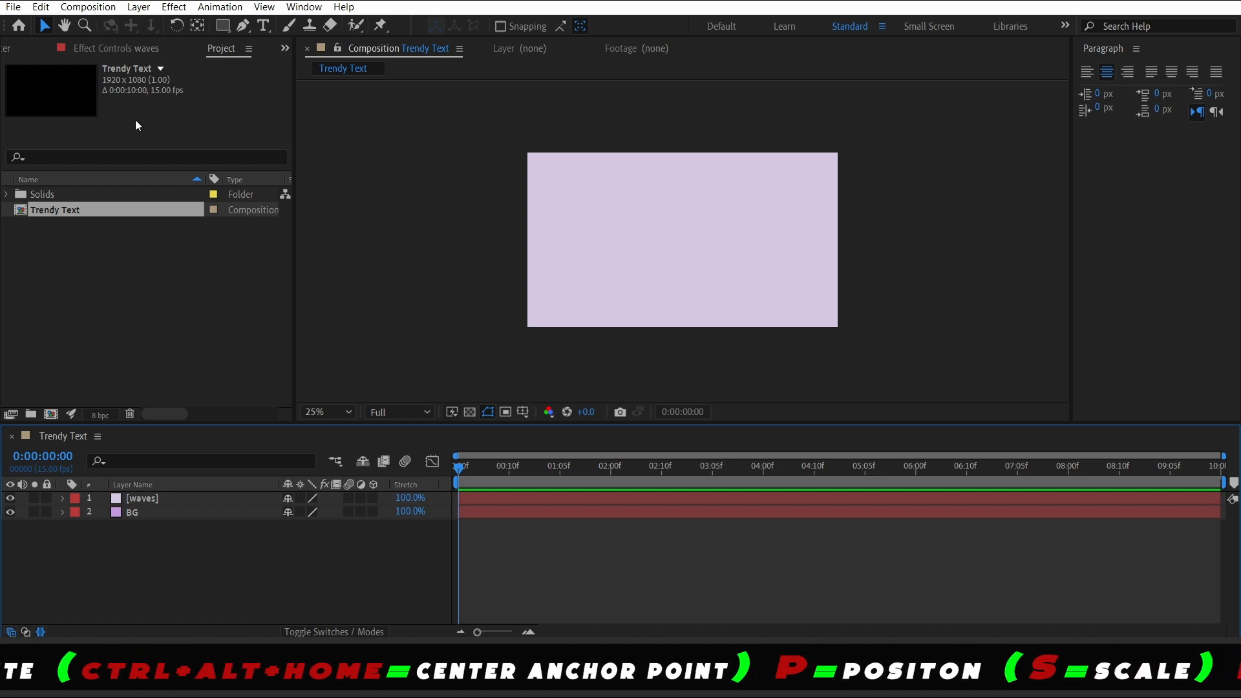
# Open the Effects & Presets panel and clear its search field
pyautogui.click(6, 49)
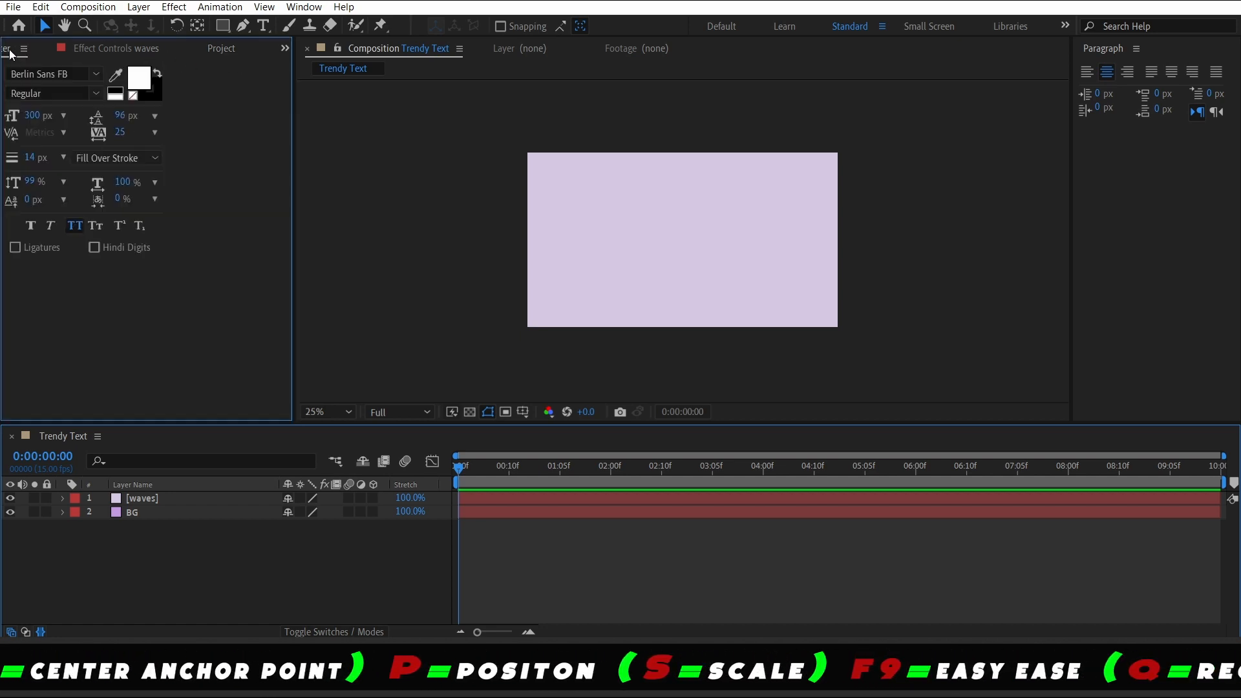
pyautogui.click(25, 51)
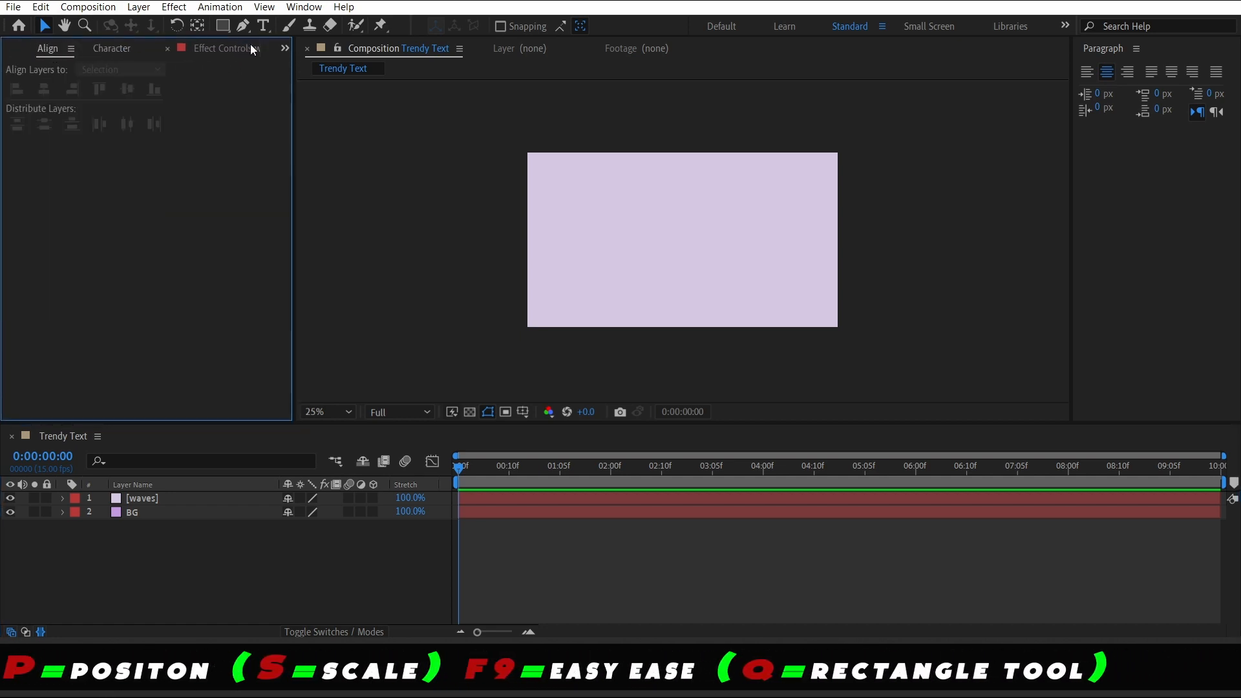
pyautogui.click(284, 49)
pyautogui.click(324, 68)
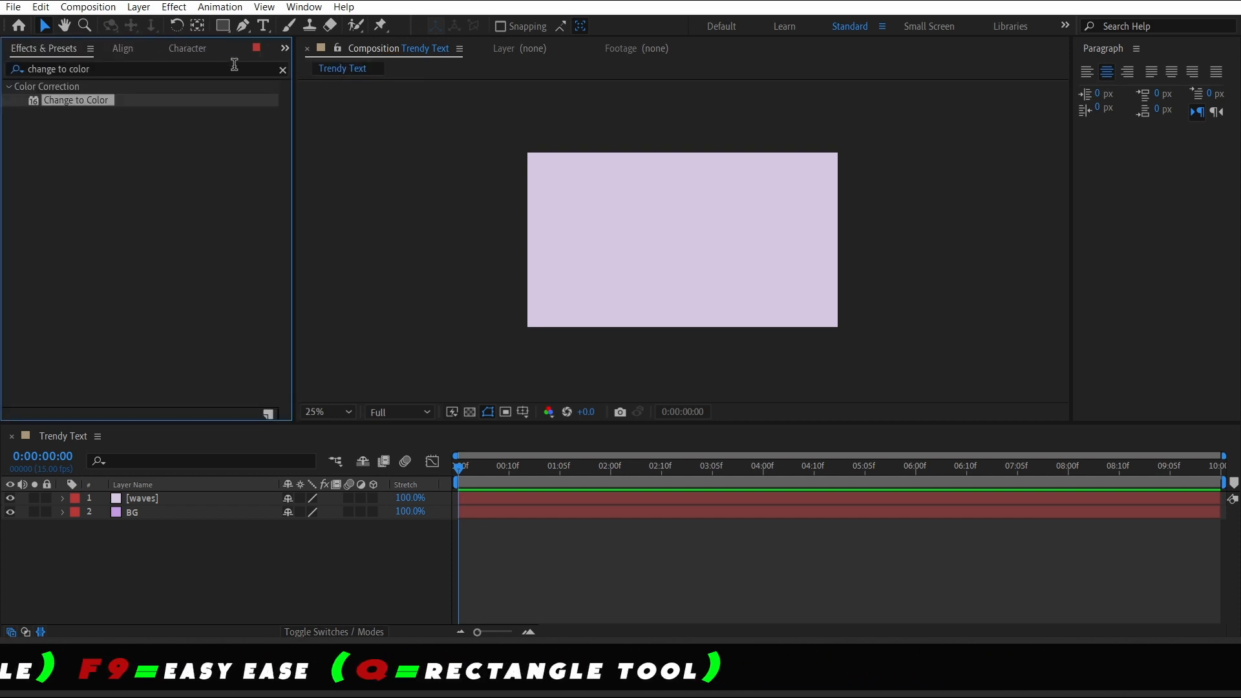
pyautogui.click(283, 69)
pyautogui.click(176, 69)
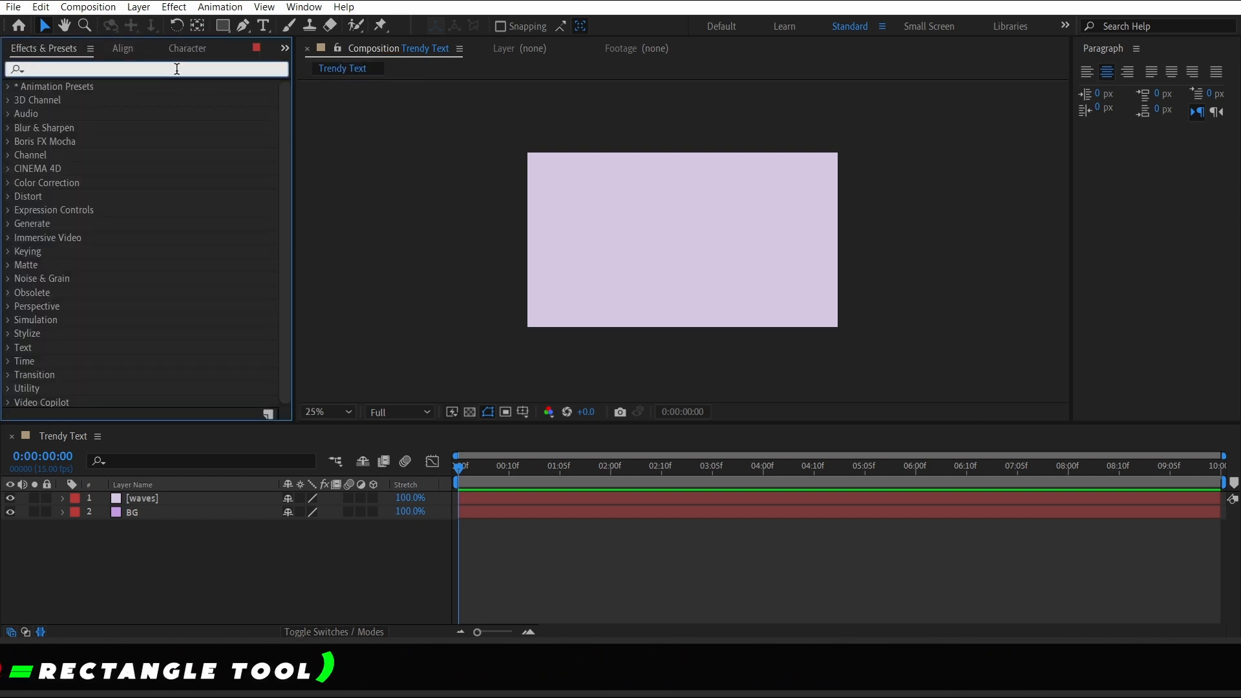
# Search for Venetian Blinds and apply the Transition effect to the waves layer
pyautogui.write('ven')
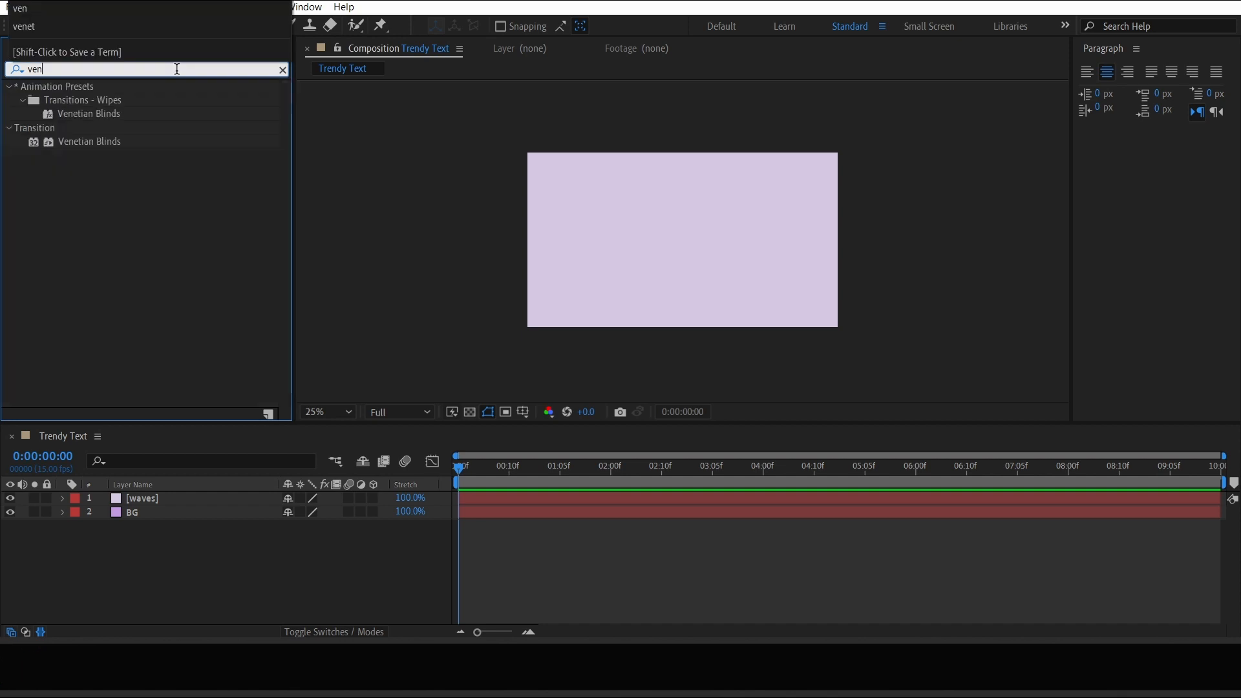
pyautogui.write('tia')
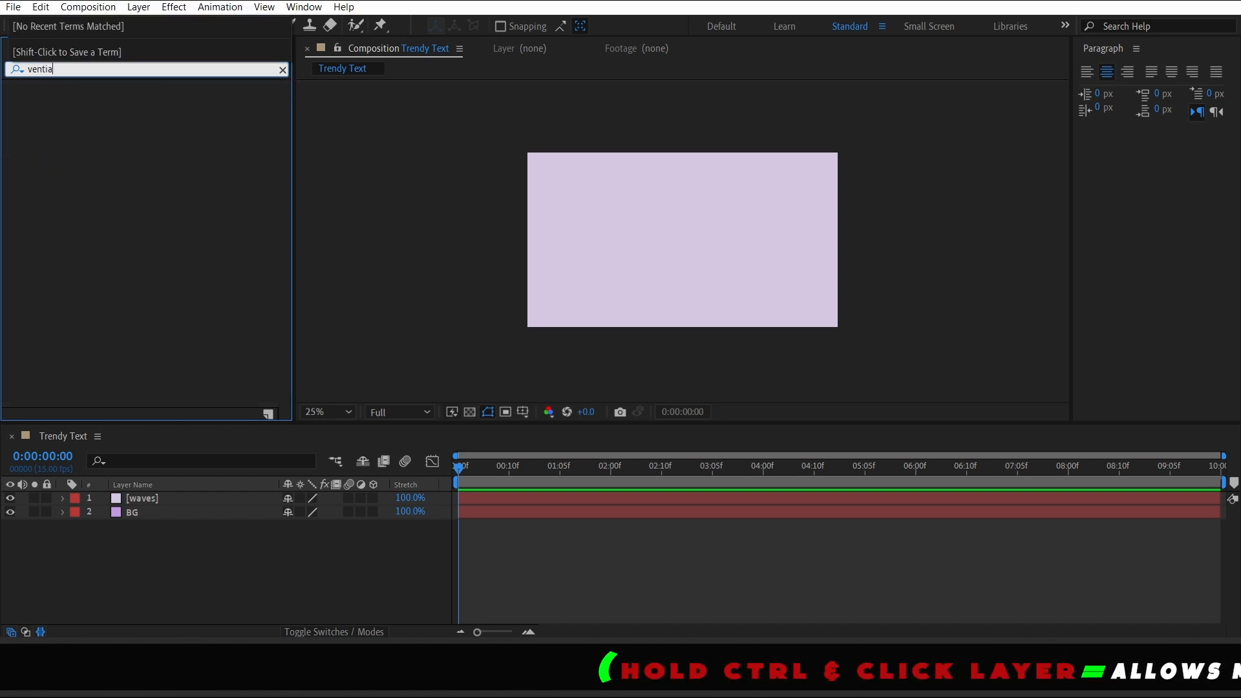
pyautogui.press('BackSpace')
pyautogui.press('BackSpace')
pyautogui.press('BackSpace')
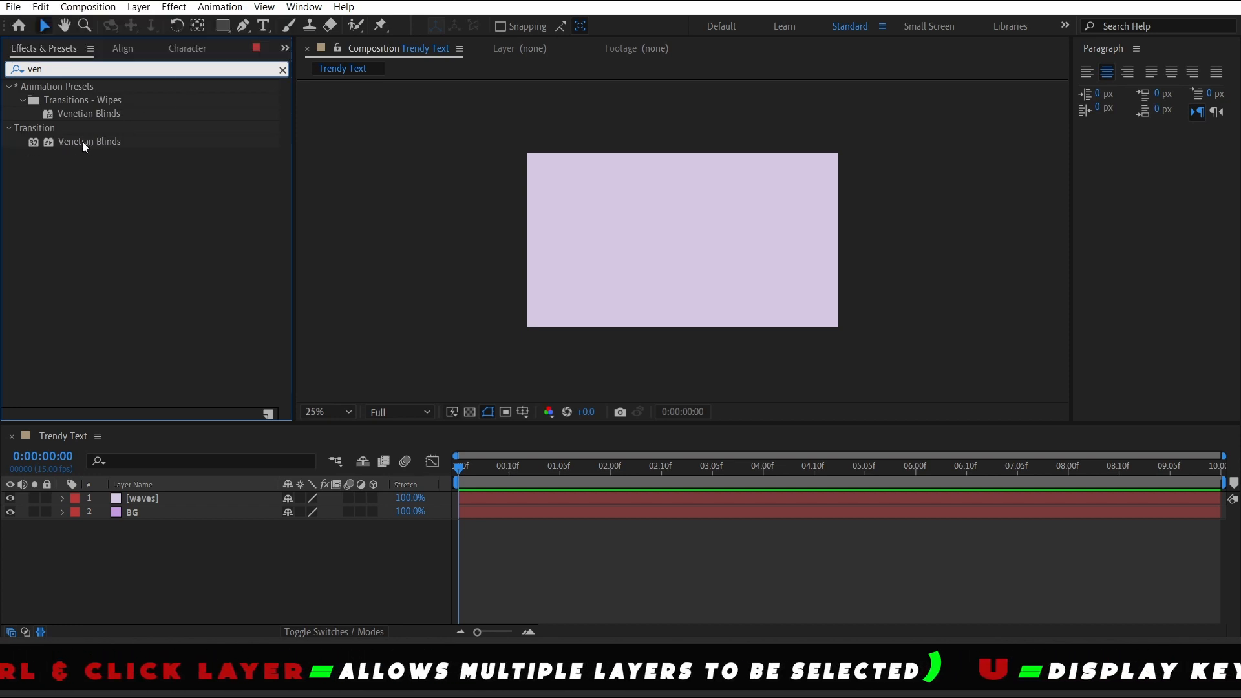
pyautogui.moveTo(83, 142); pyautogui.dragTo(135, 497)
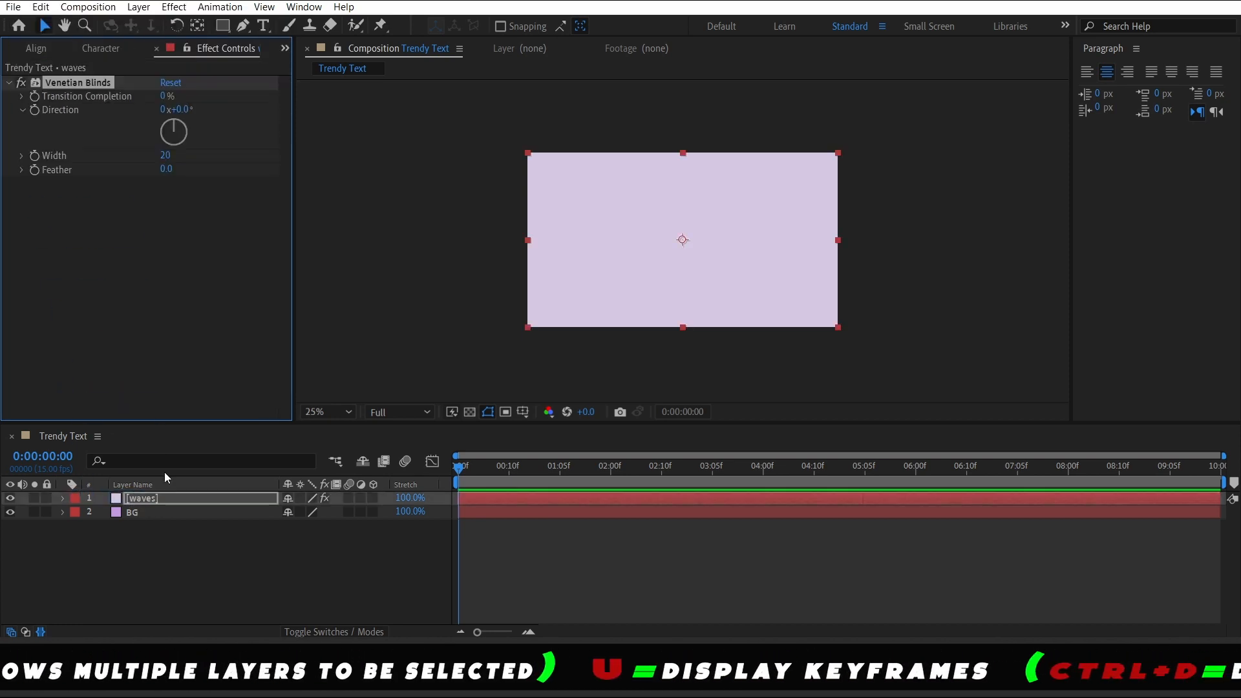
# Set the Venetian Blinds Transition Completion to 50%
pyautogui.click(165, 97)
pyautogui.write('5')
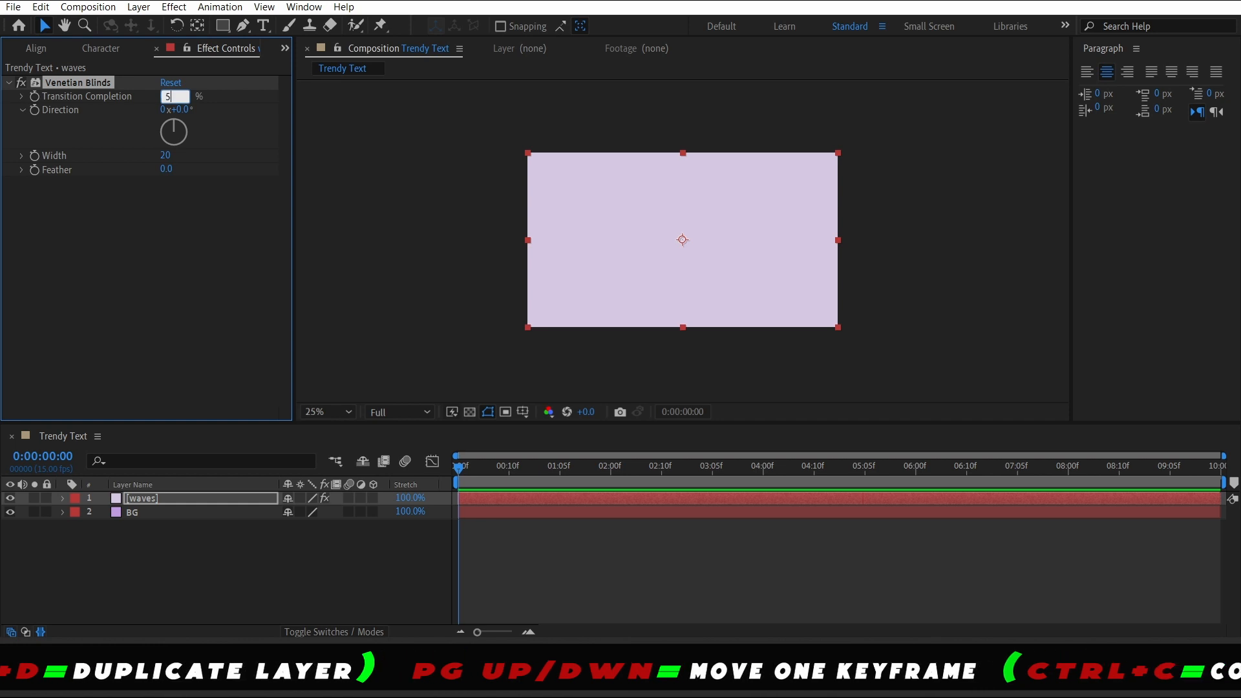
pyautogui.write('0')
pyautogui.press('Return')
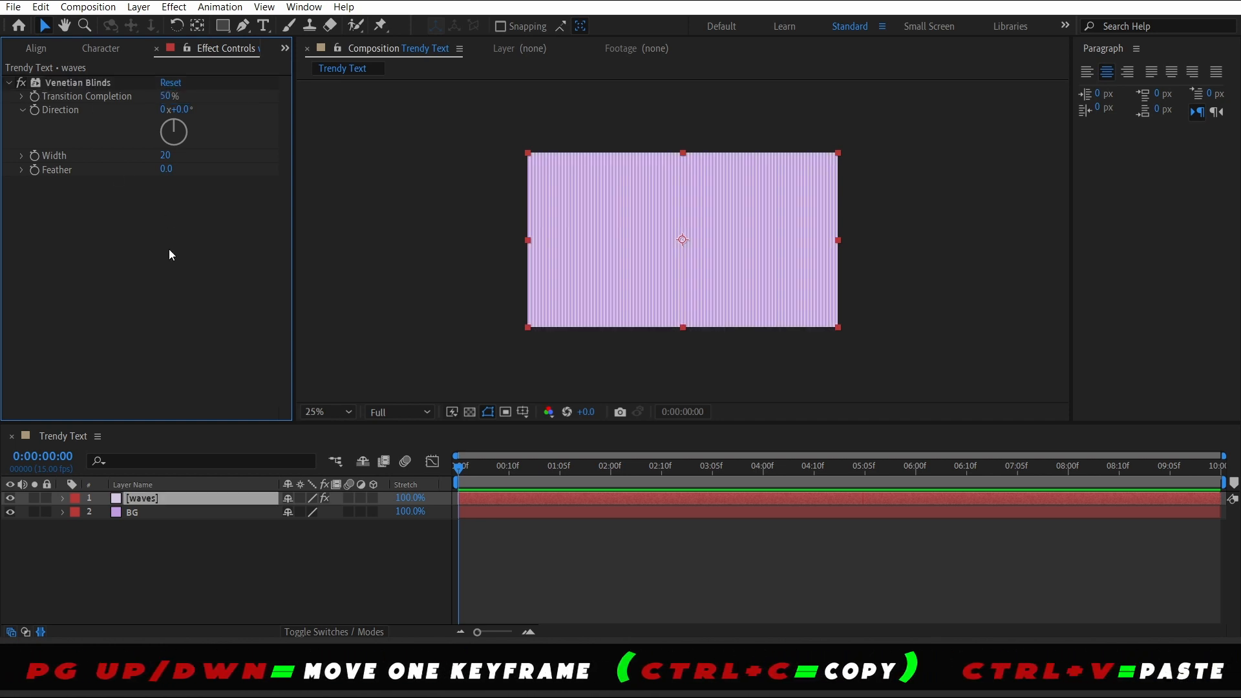
# Set the blinds' Direction to 45° and their Width to about 38
pyautogui.click(179, 110)
pyautogui.write('45')
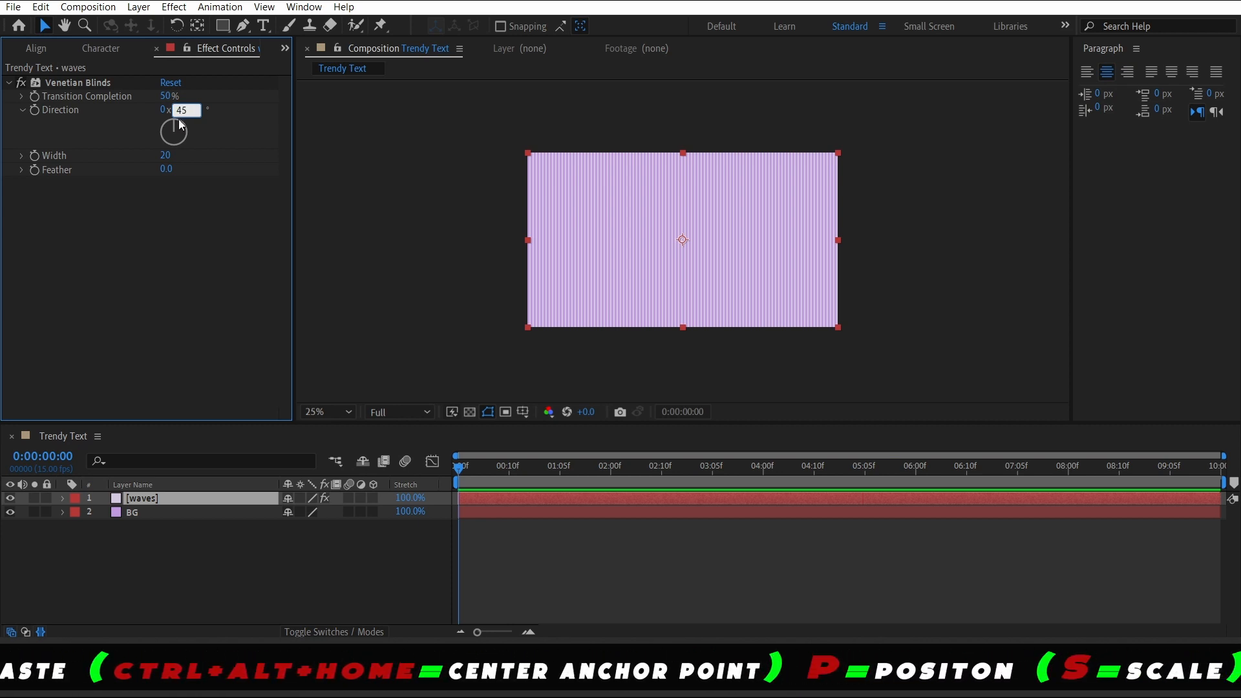
pyautogui.press('Return')
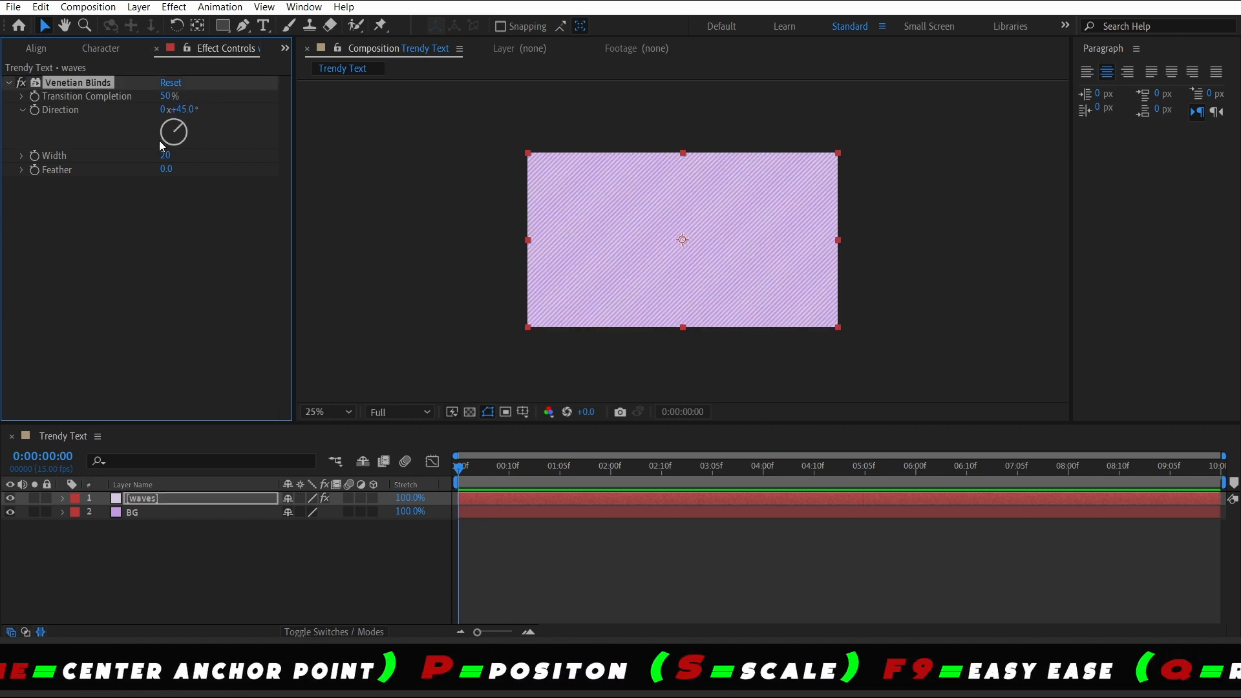
pyautogui.moveTo(163, 155); pyautogui.dragTo(181, 157)
pyautogui.click(177, 563)
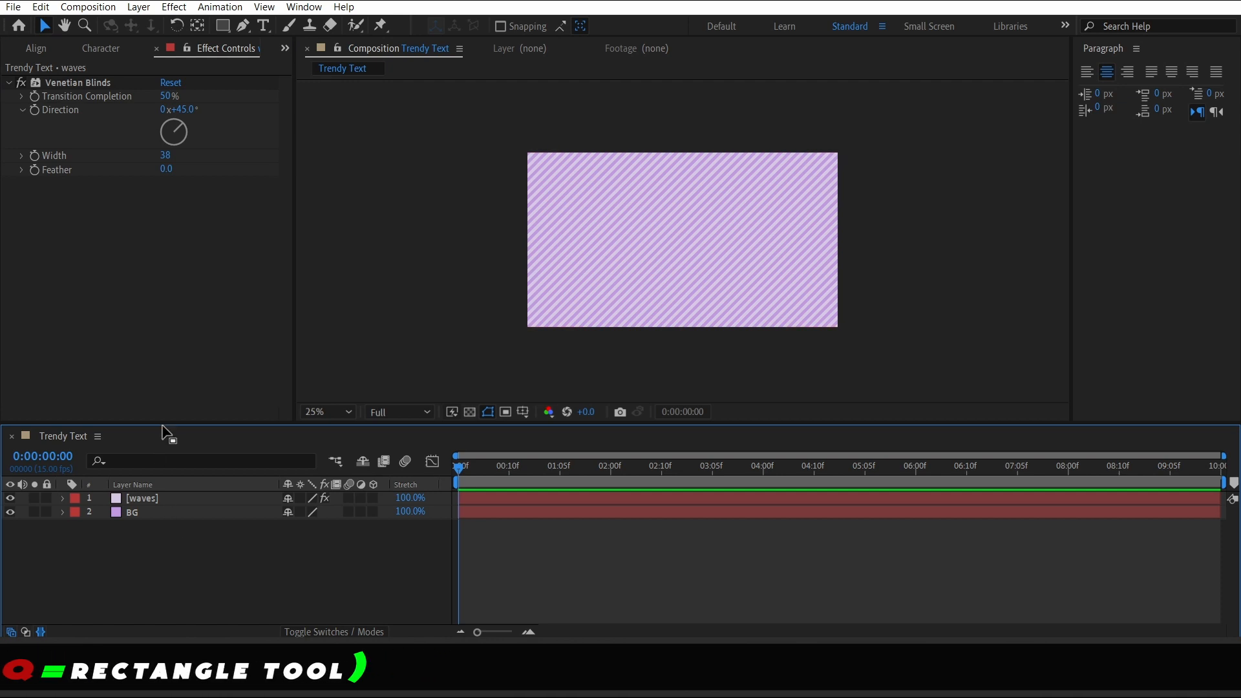
# Search the effects for wave and apply Wave Warp to the waves layer
pyautogui.click(94, 49)
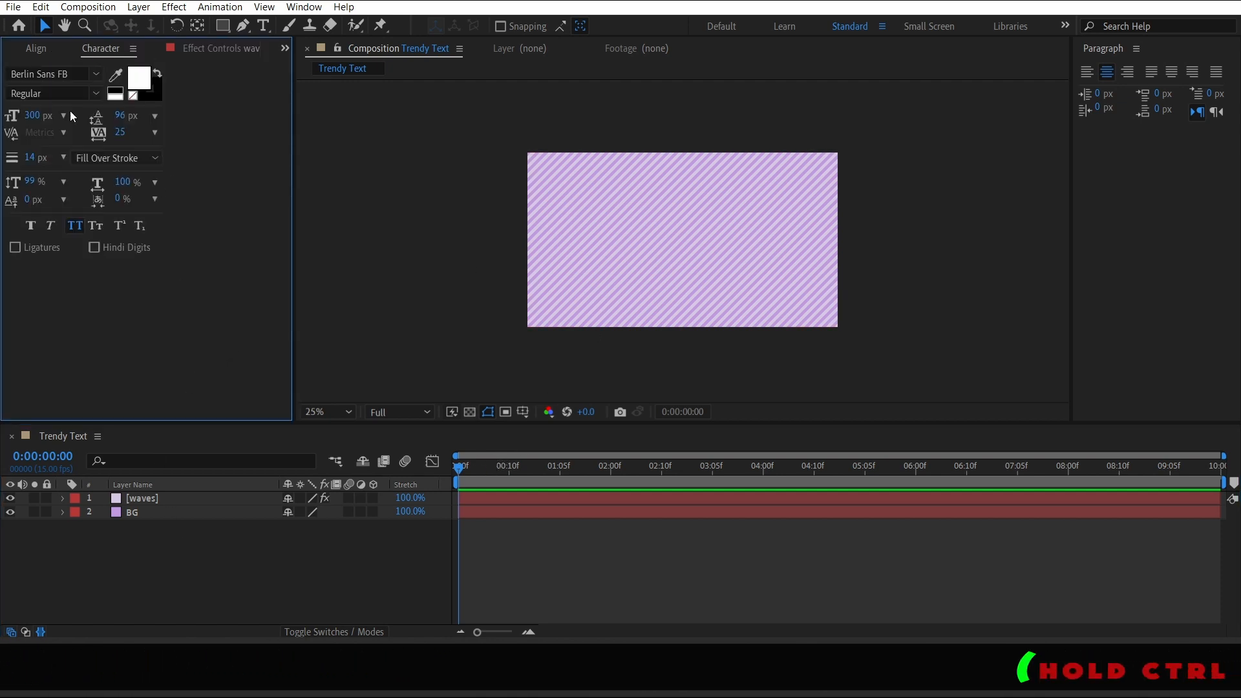
pyautogui.click(286, 49)
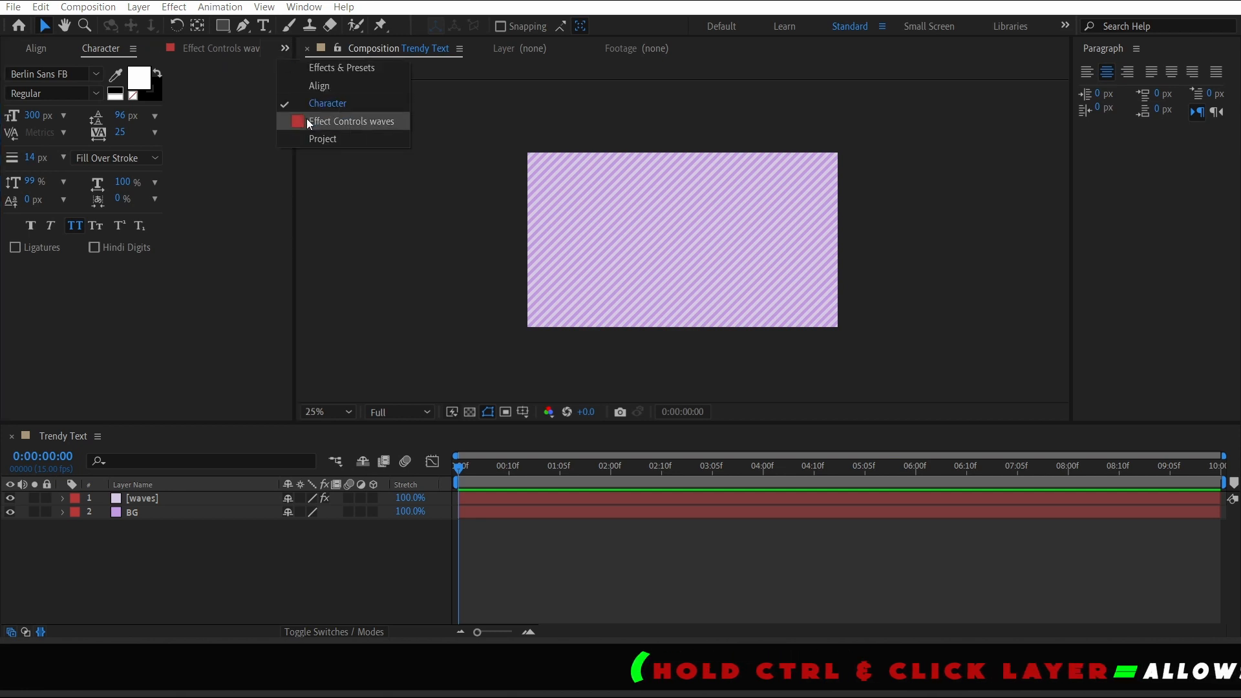
pyautogui.click(331, 68)
pyautogui.click(159, 64)
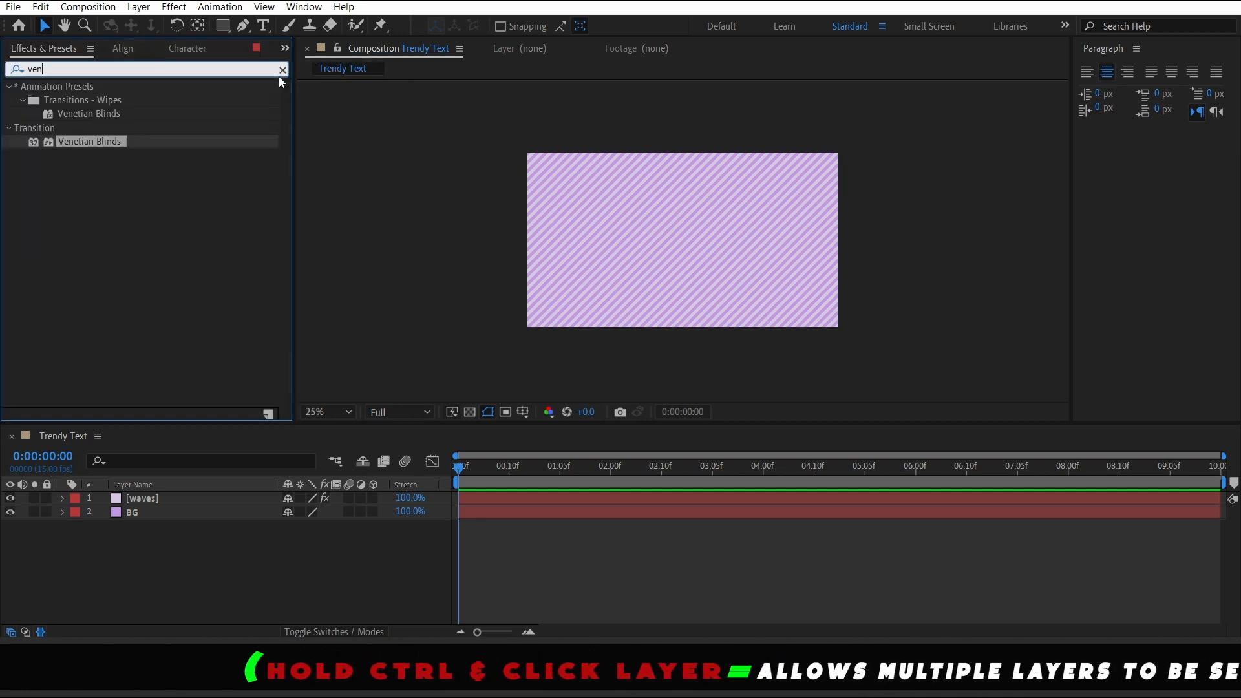
pyautogui.click(283, 70)
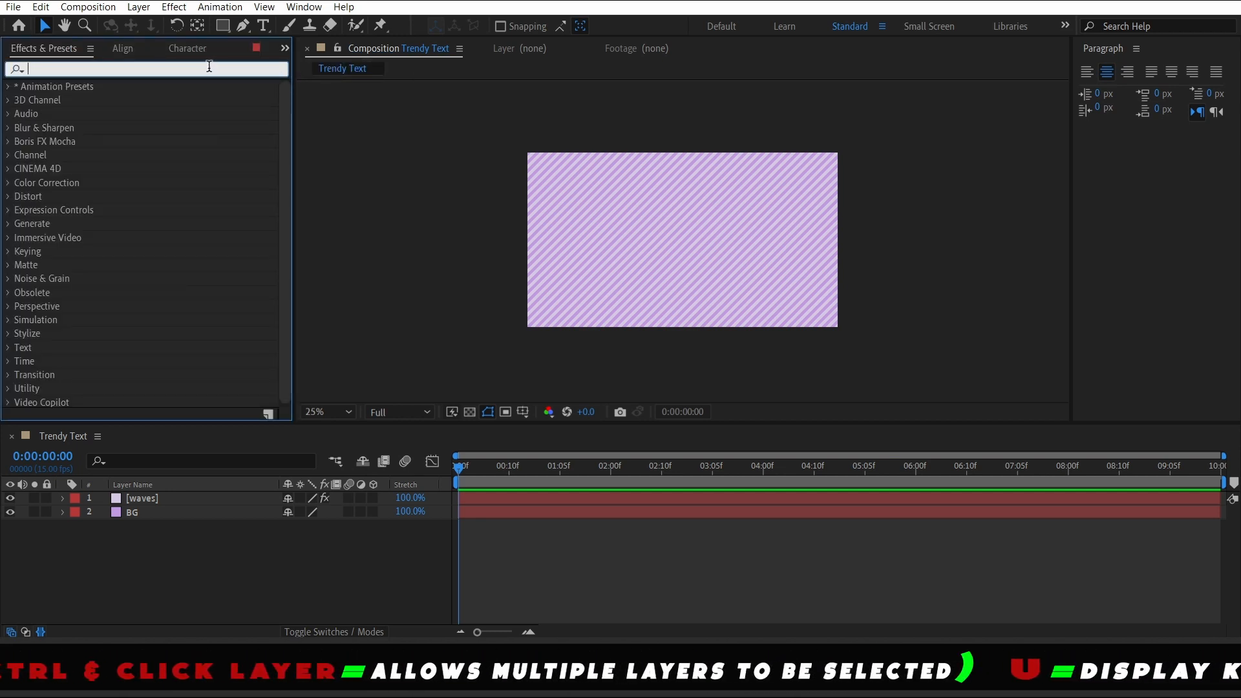
pyautogui.write('wave')
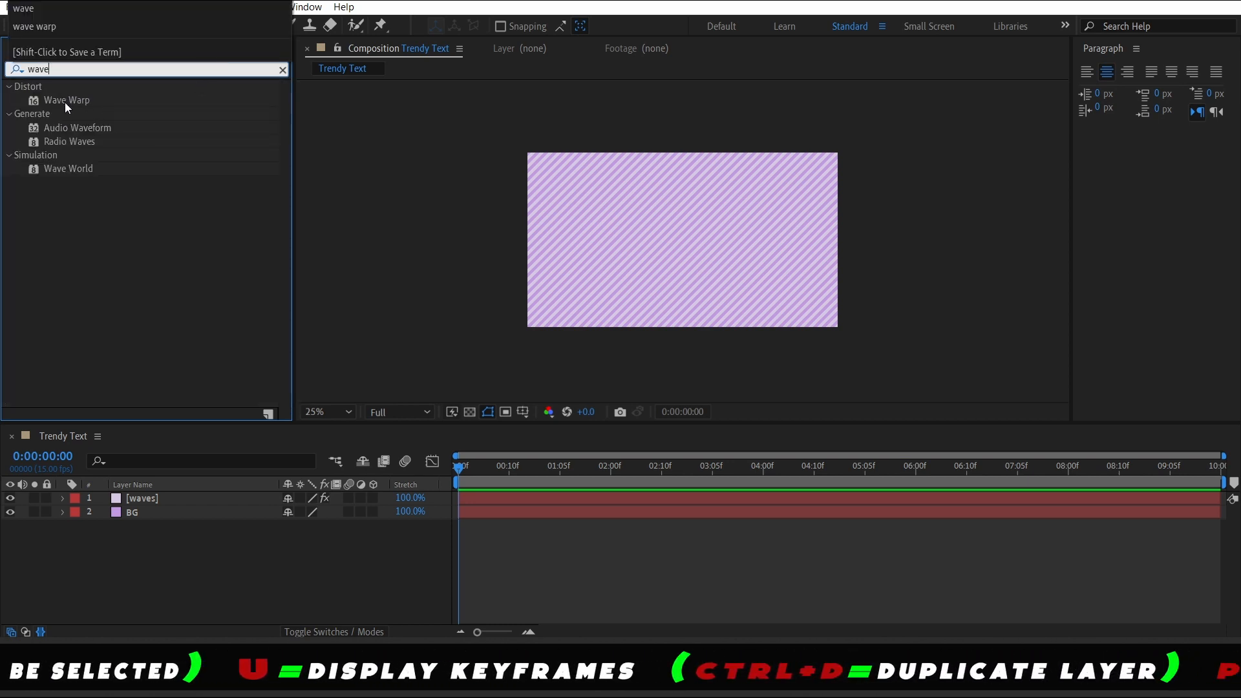
pyautogui.moveTo(65, 102)
pyautogui.mouseDown()
pyautogui.moveTo(87, 299)
pyautogui.moveTo(159, 495)
pyautogui.mouseUp()
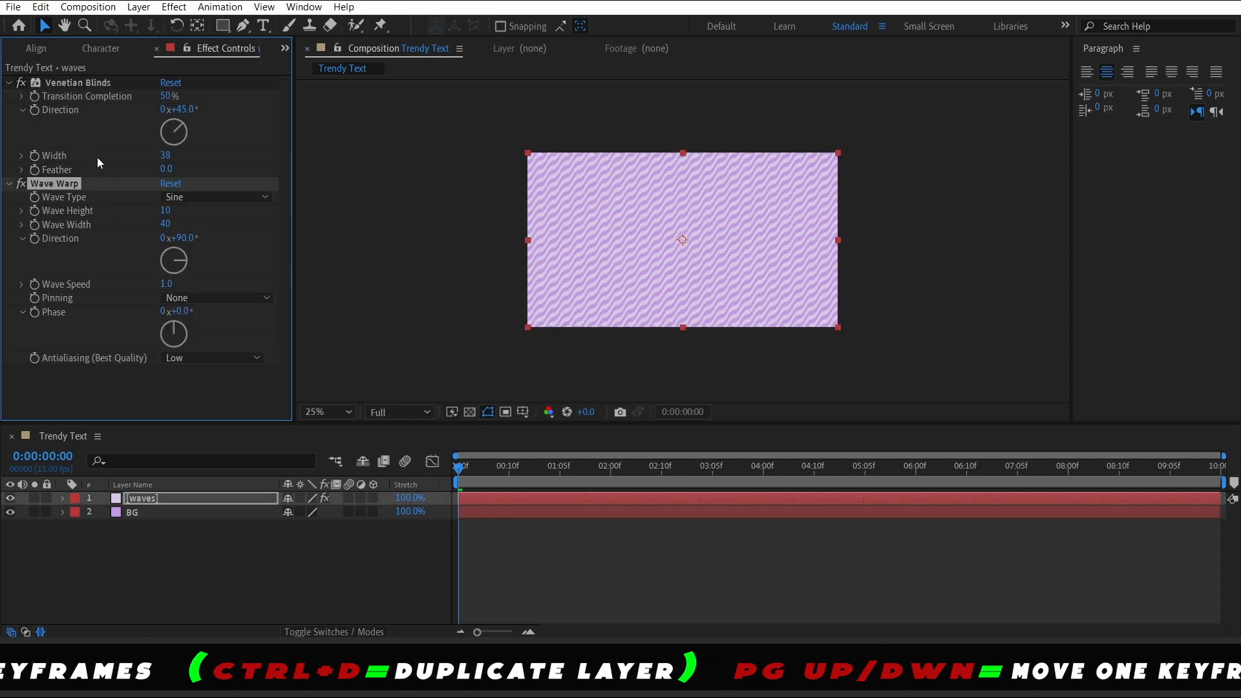
# Set the Wave Warp Wave Height to 60 and Wave Width to 375
pyautogui.click(167, 212)
pyautogui.write('60')
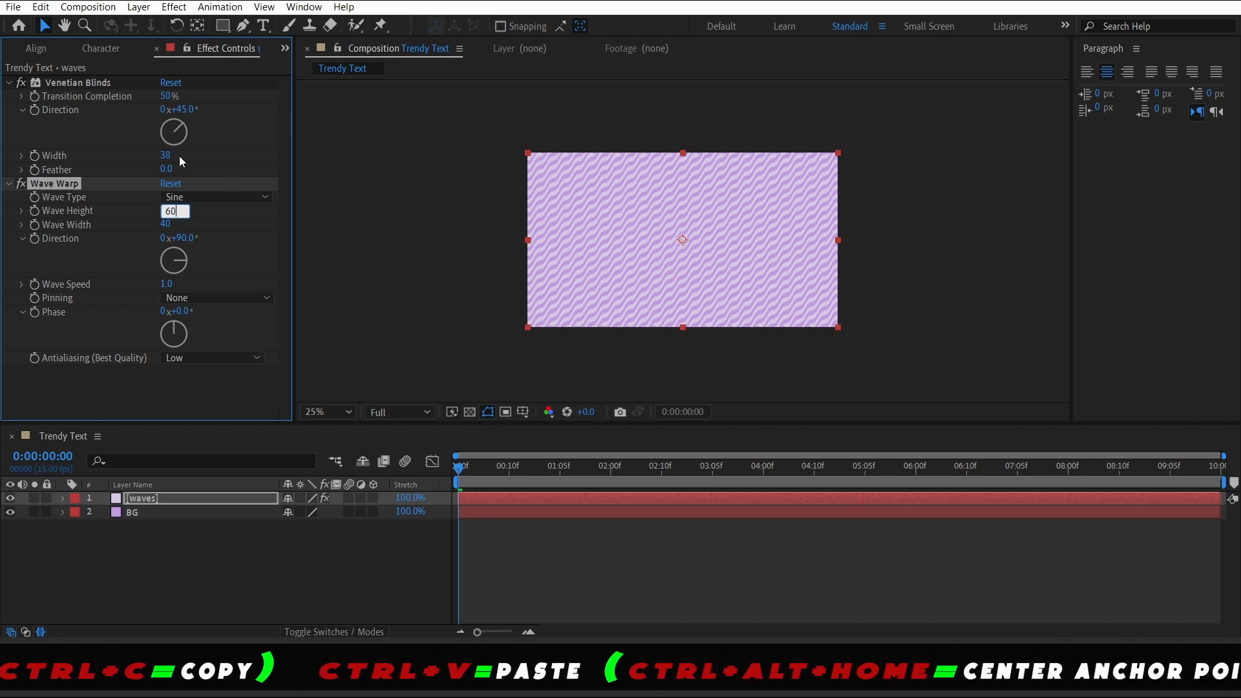
pyautogui.press('Return')
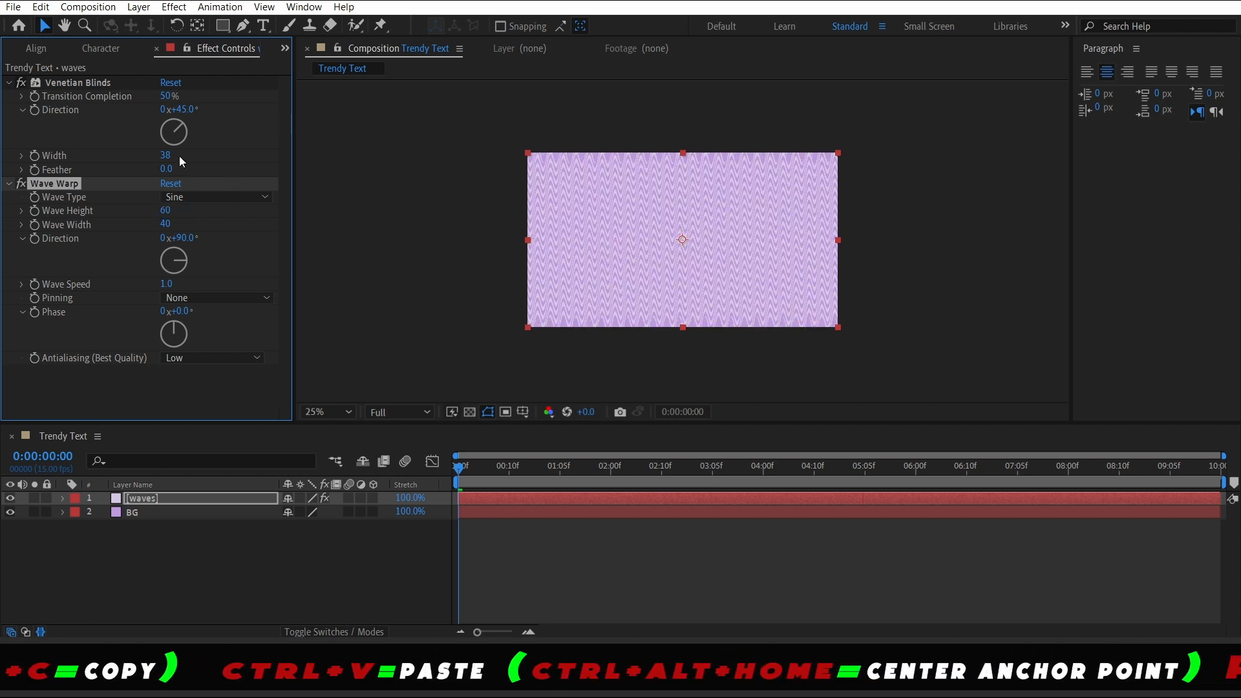
pyautogui.click(165, 224)
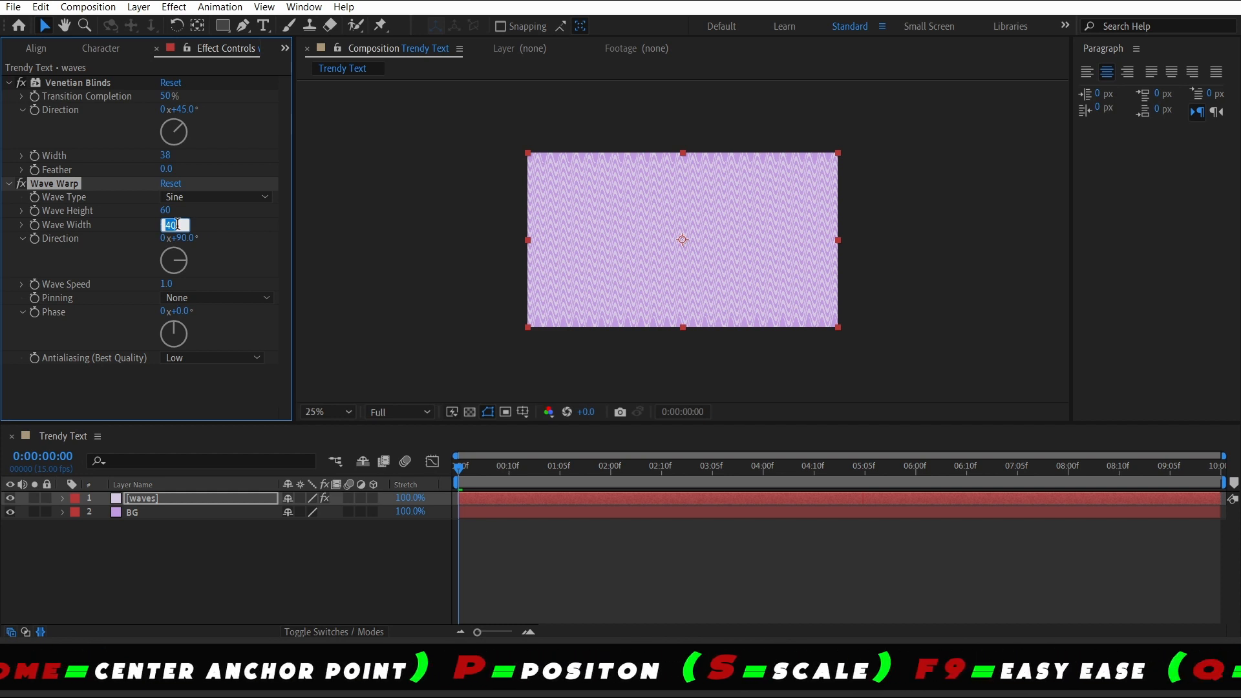
pyautogui.write('3')
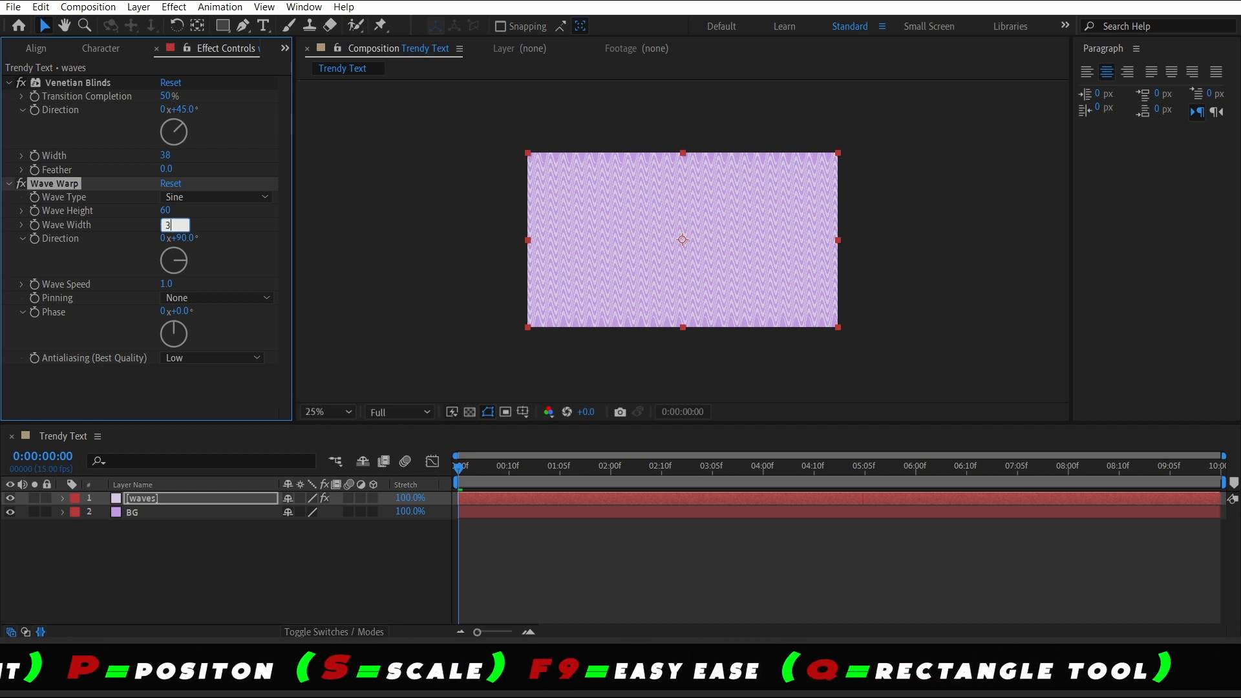
pyautogui.write('75')
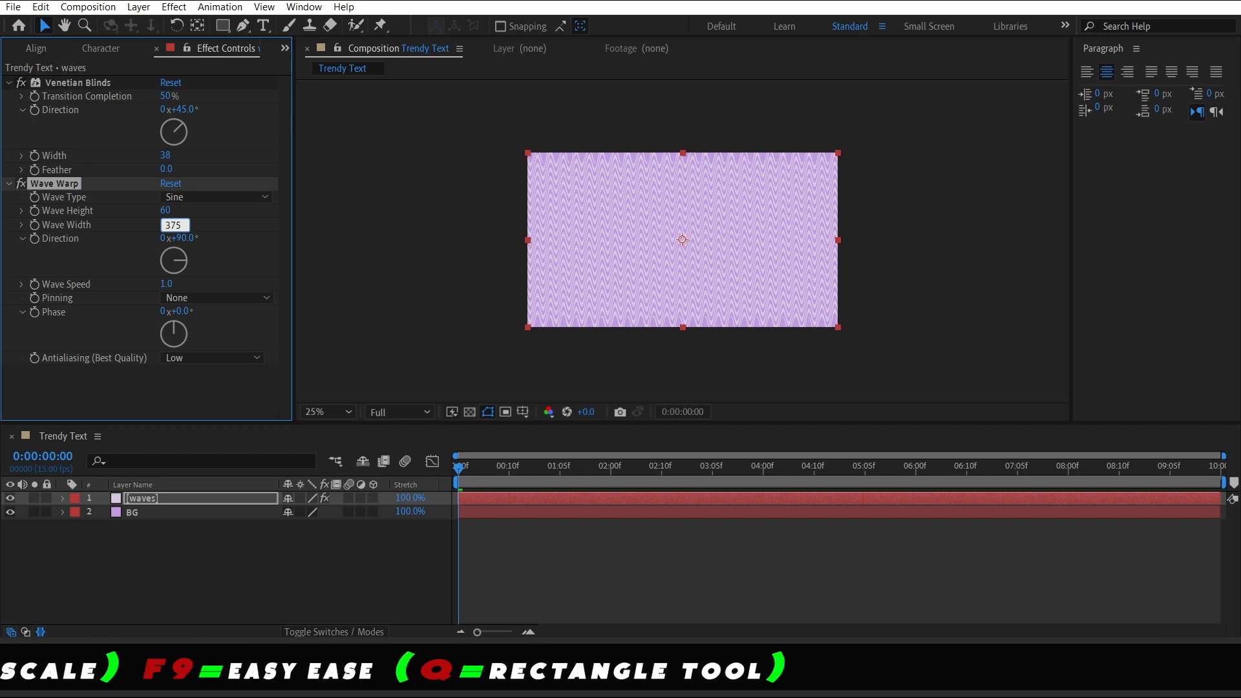
pyautogui.click(209, 252)
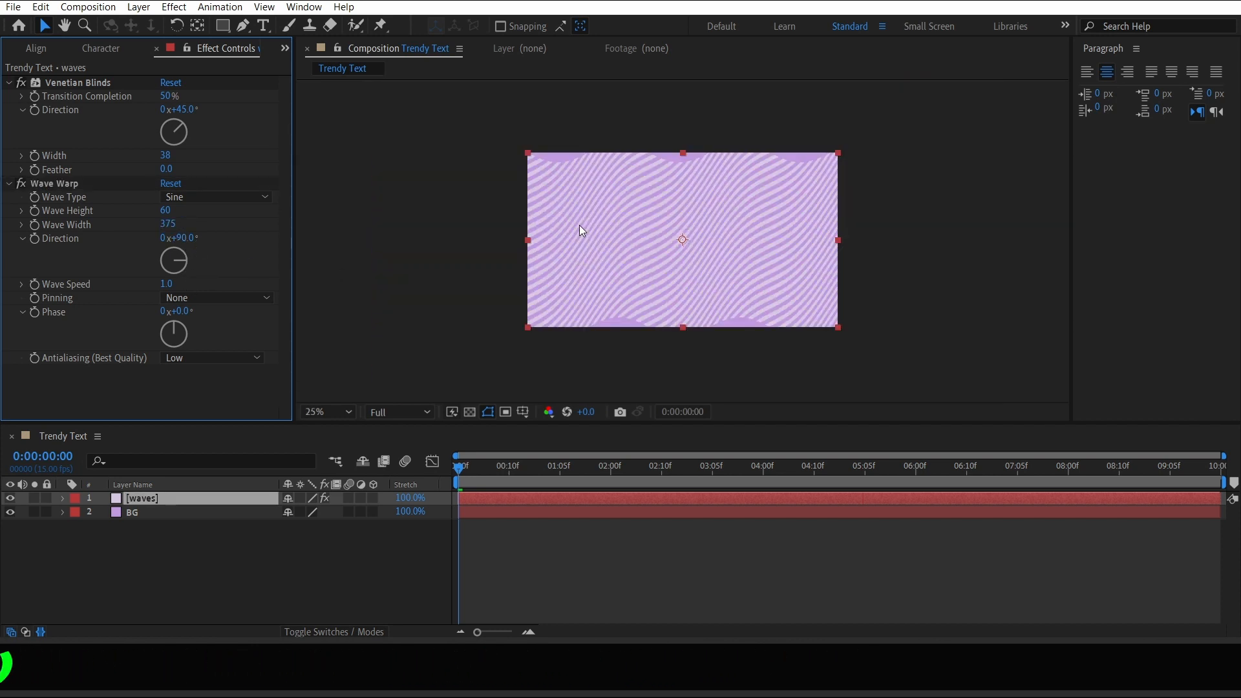
# Set the Wave Warp Direction to 45°
pyautogui.press('space')
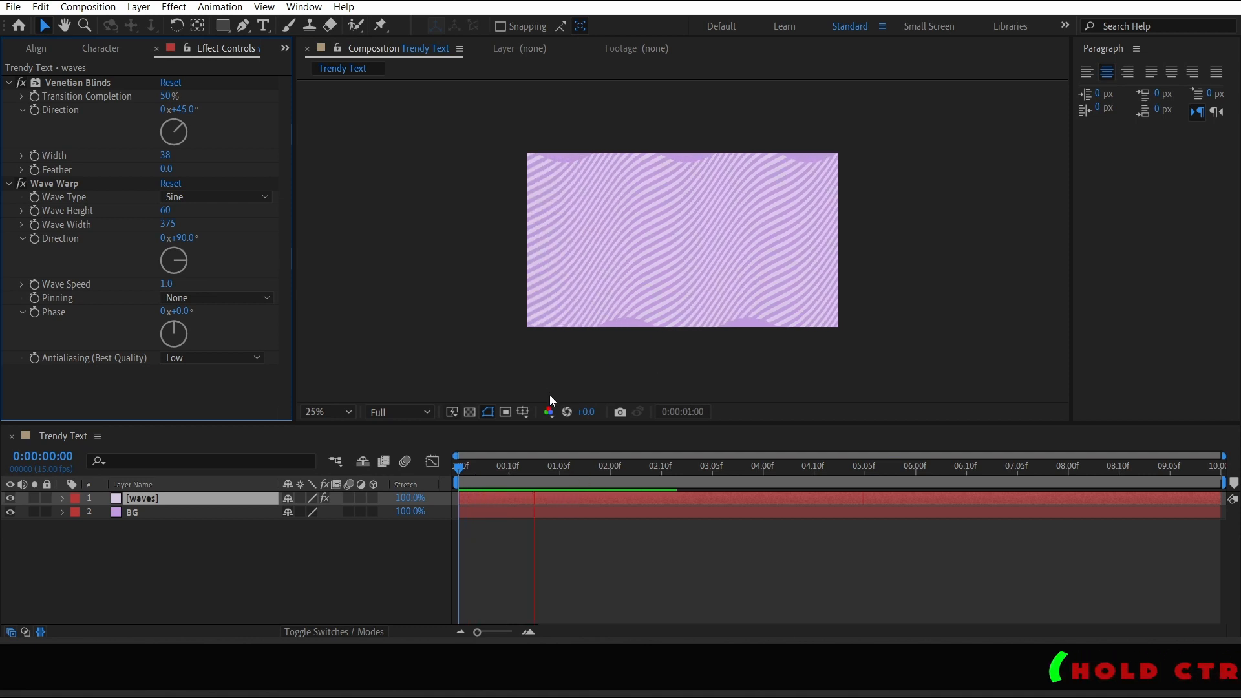
pyautogui.press('space')
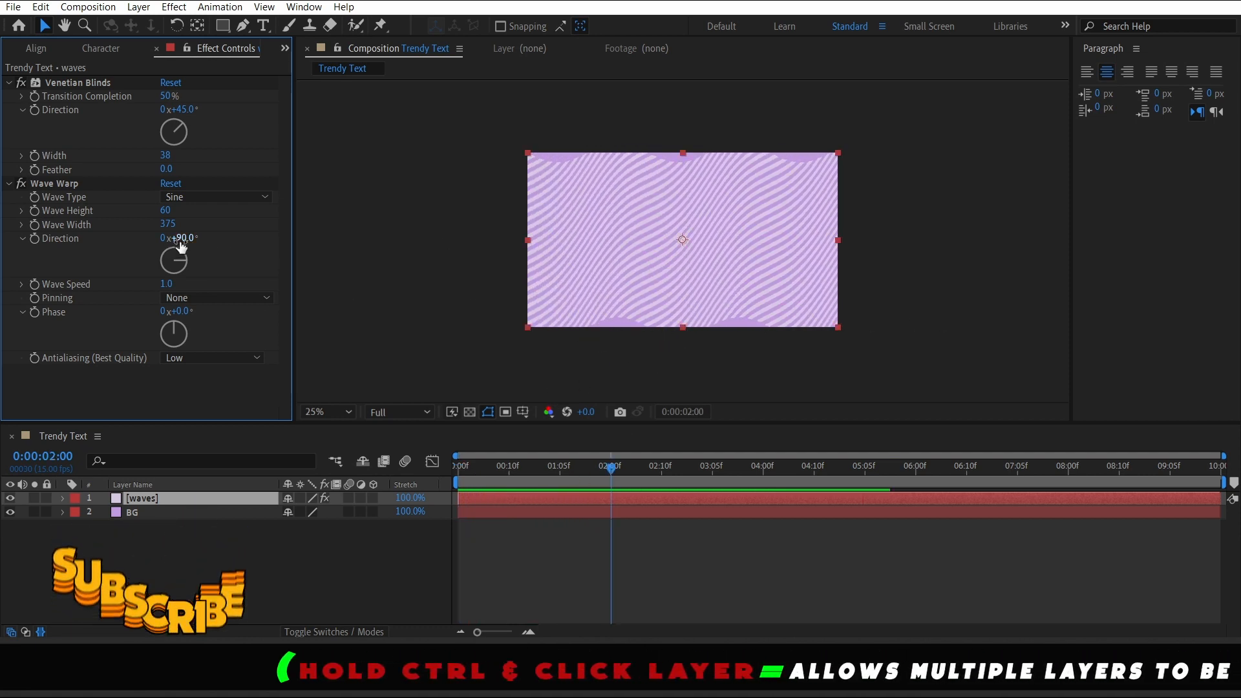
pyautogui.moveTo(192, 242); pyautogui.dragTo(163, 242)
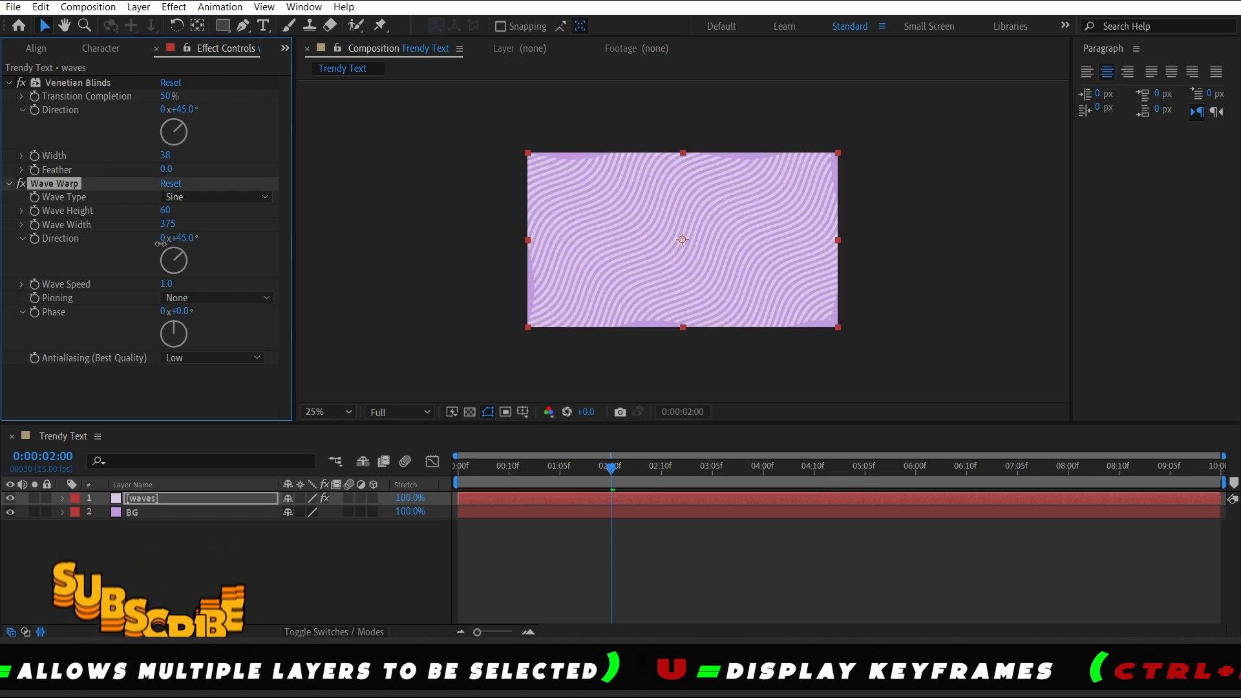
# Set the Wave Speed to 0.3 and Pinning to All Edges
pyautogui.click(168, 284)
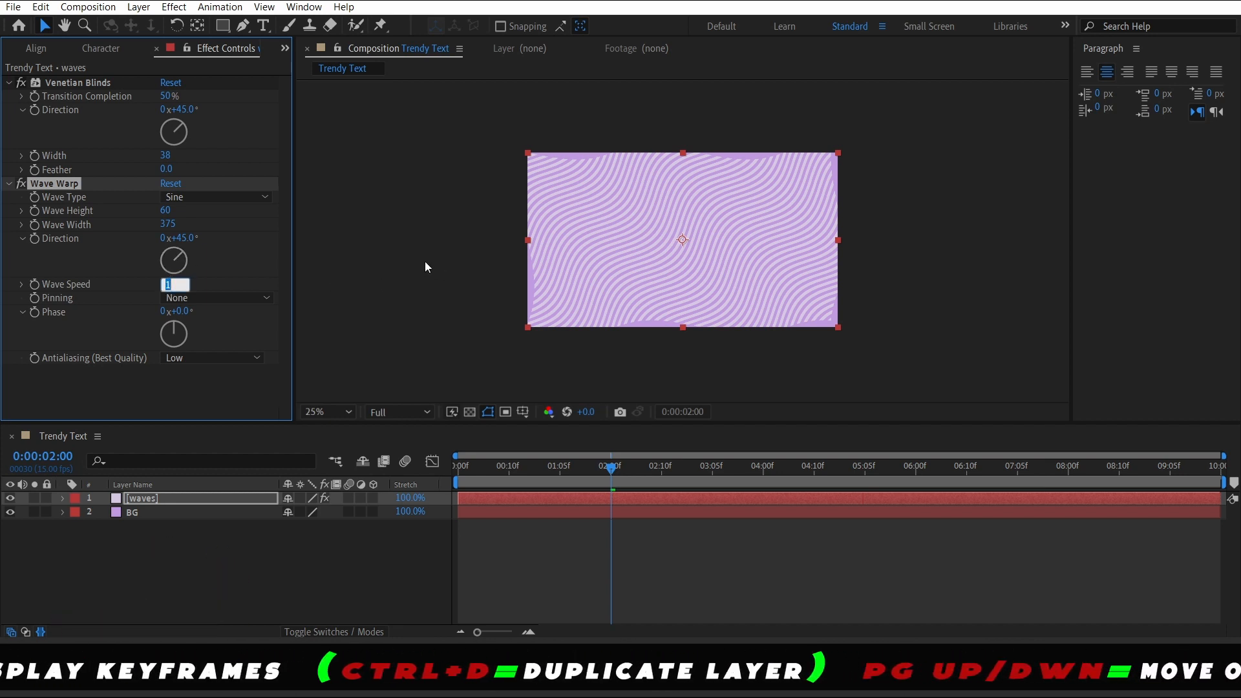
pyautogui.press('BackSpace')
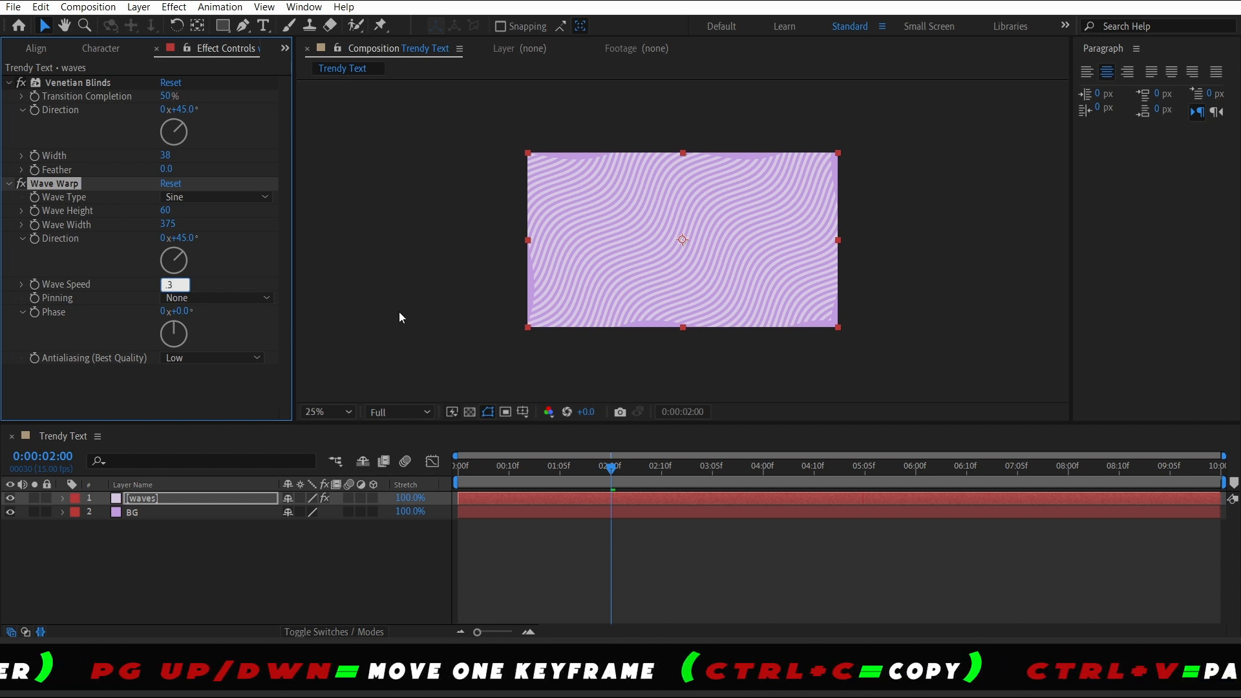
pyautogui.click(228, 397)
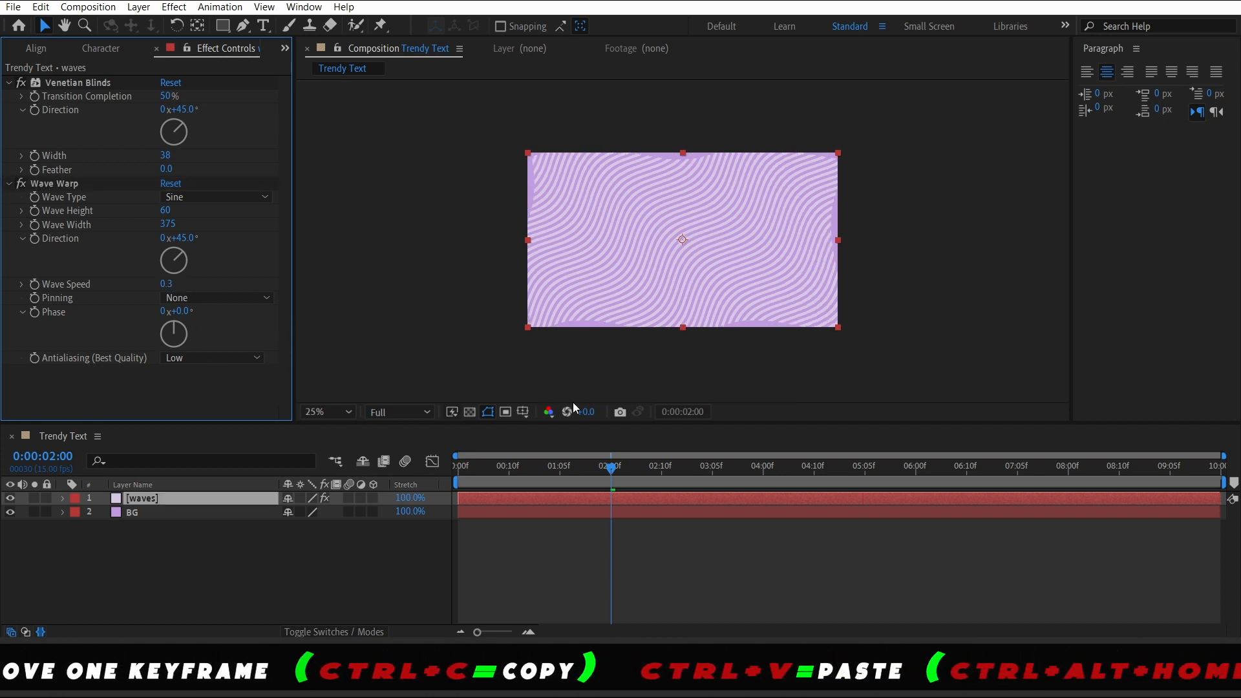
pyautogui.click(221, 298)
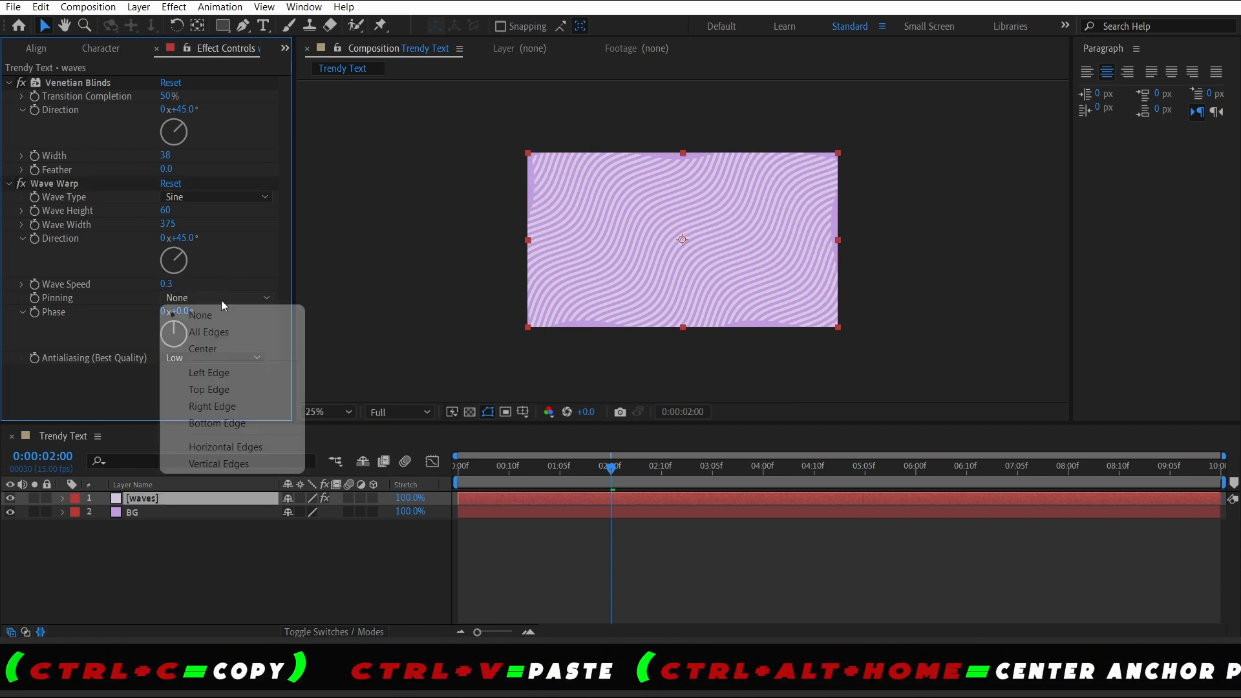
pyautogui.click(282, 337)
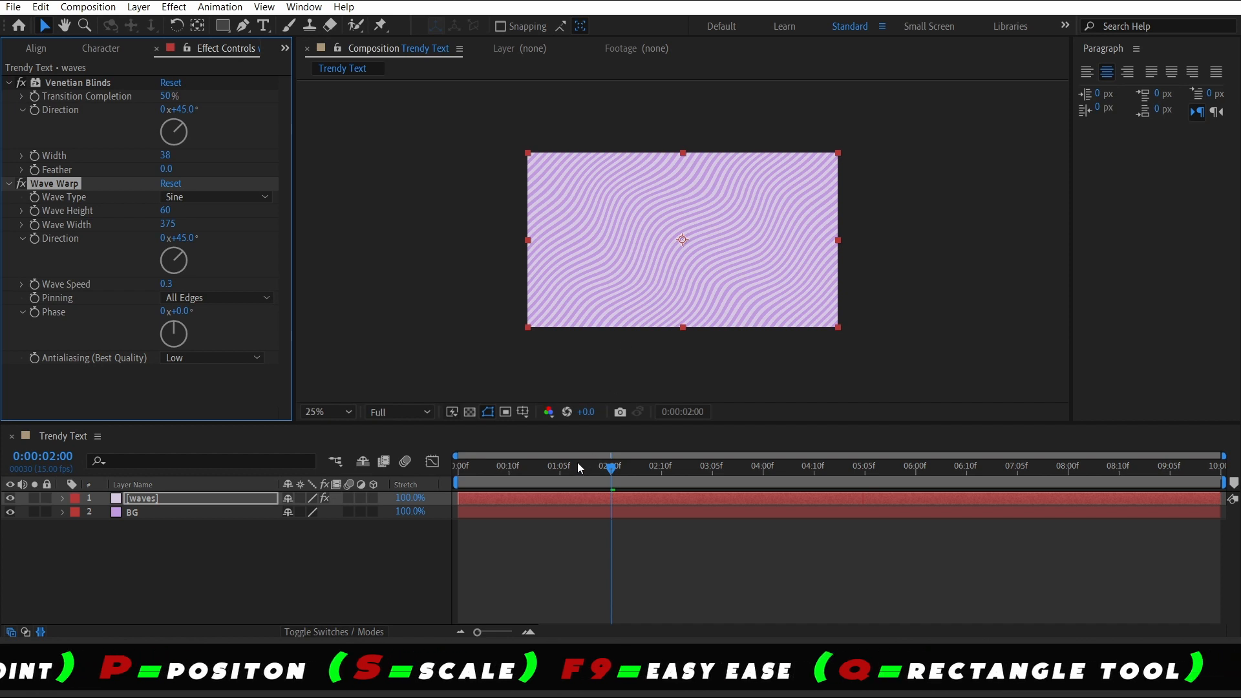
# Set the Wave Warp Phase to -1° and Antialiasing to High
pyautogui.press('space')
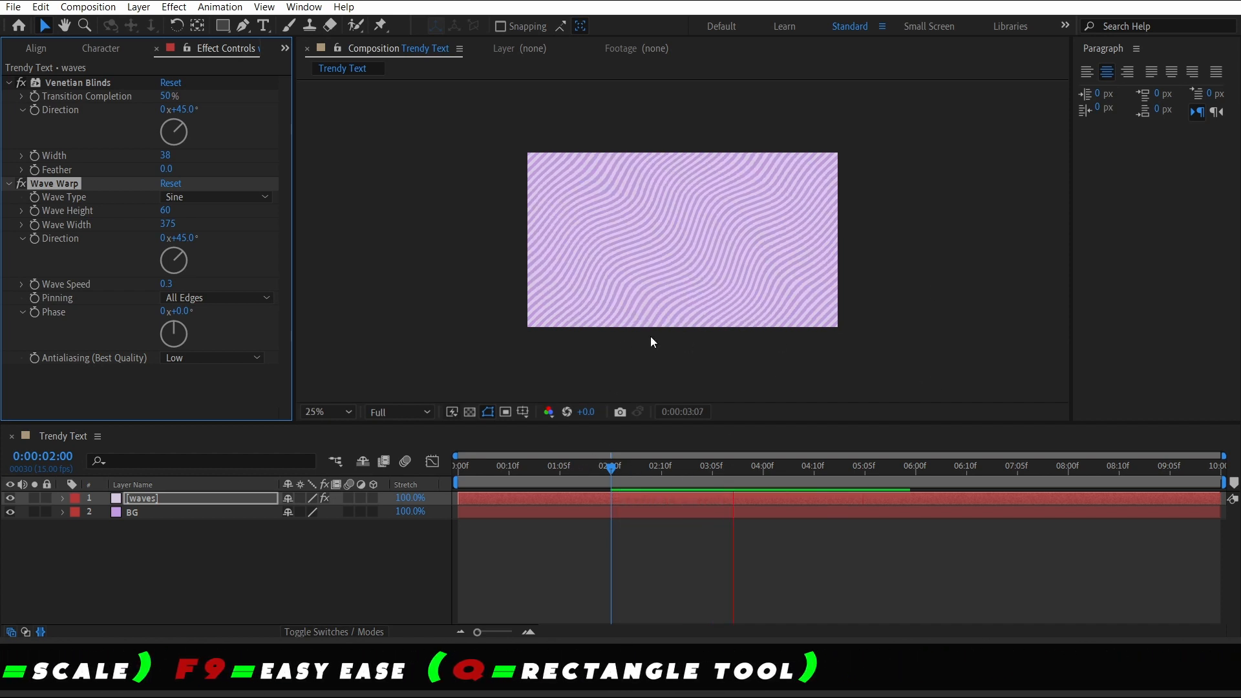
pyautogui.press('space')
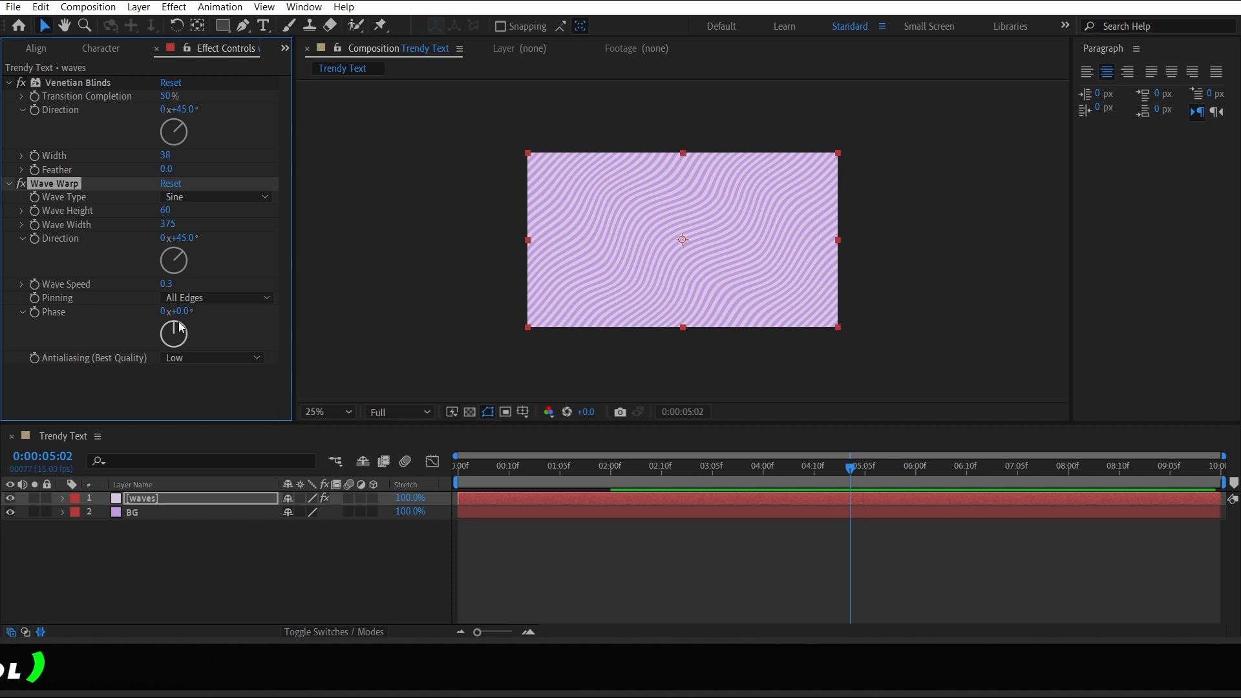
pyautogui.click(179, 323)
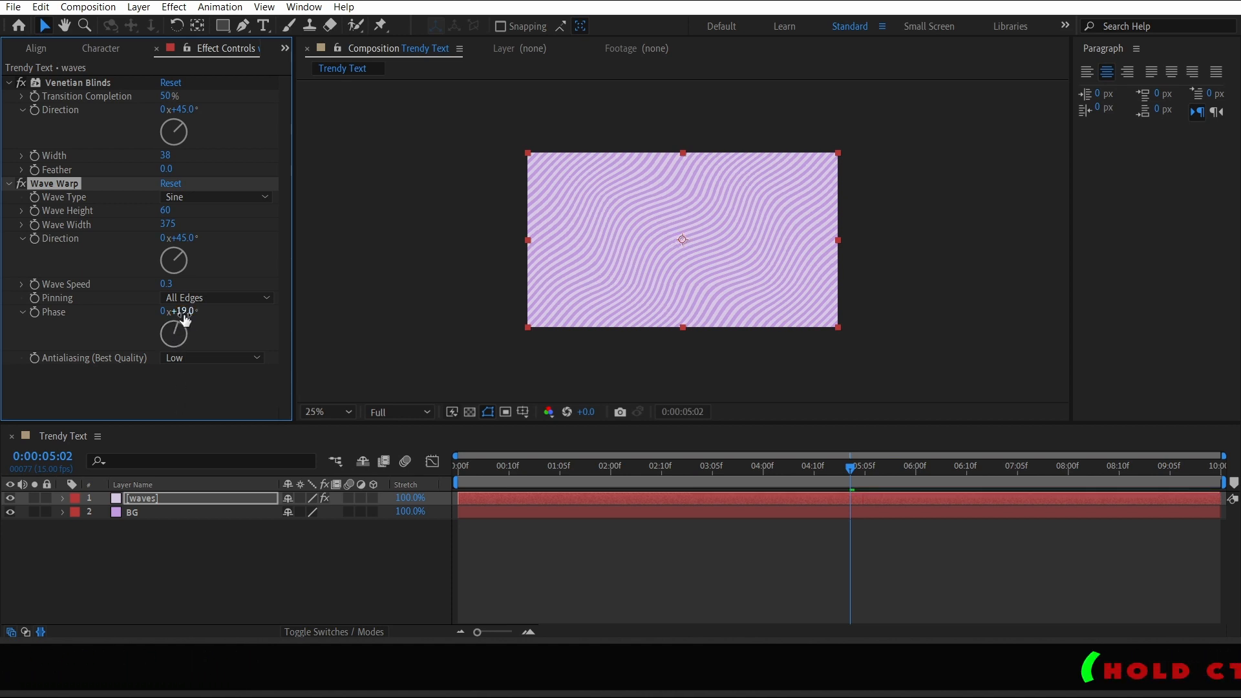
pyautogui.moveTo(180, 336); pyautogui.dragTo(175, 311)
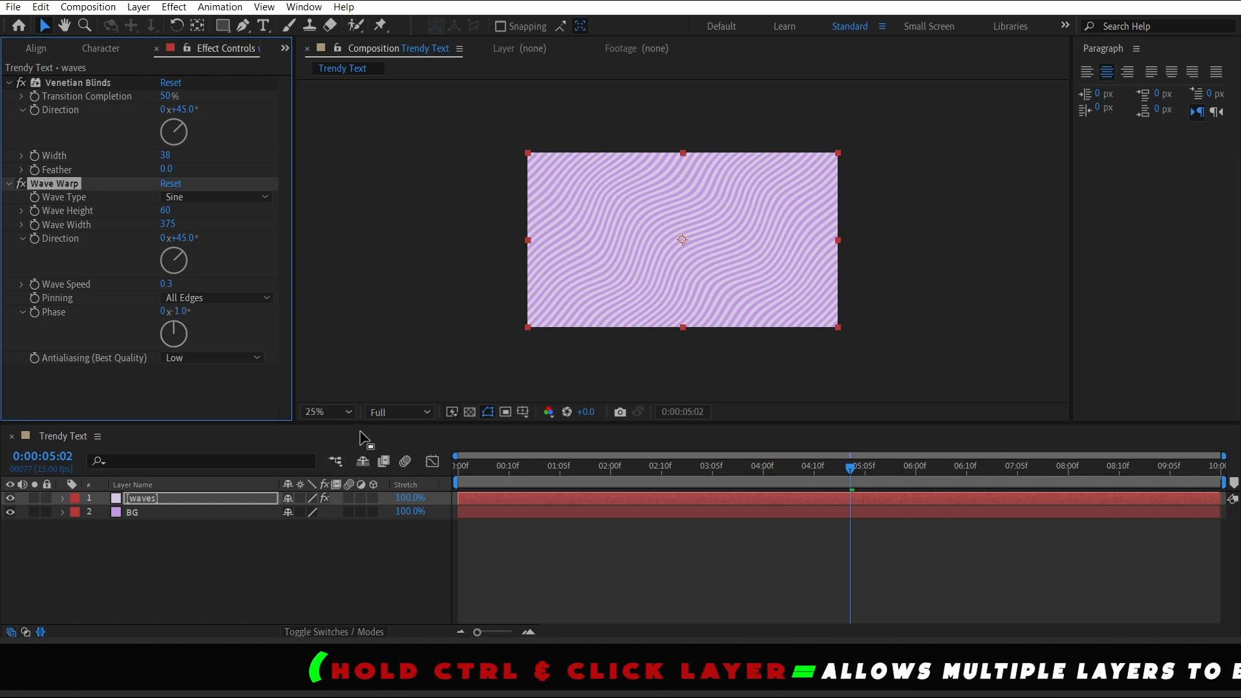
pyautogui.click(176, 359)
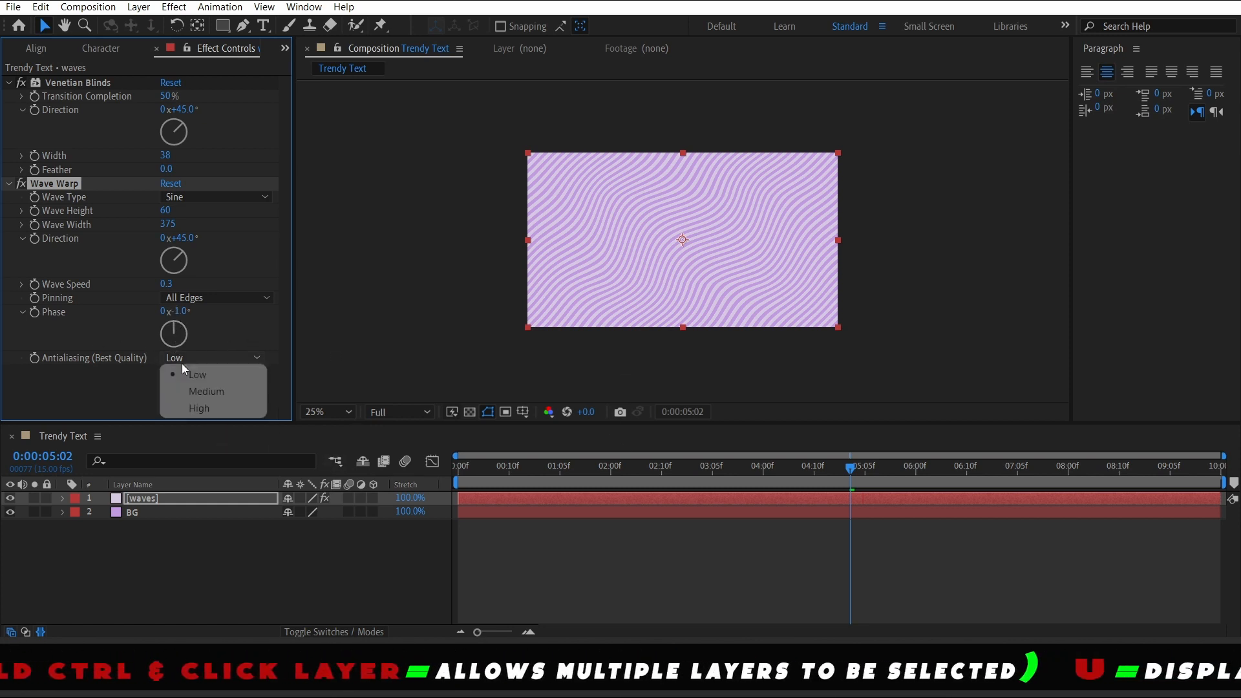
pyautogui.click(206, 409)
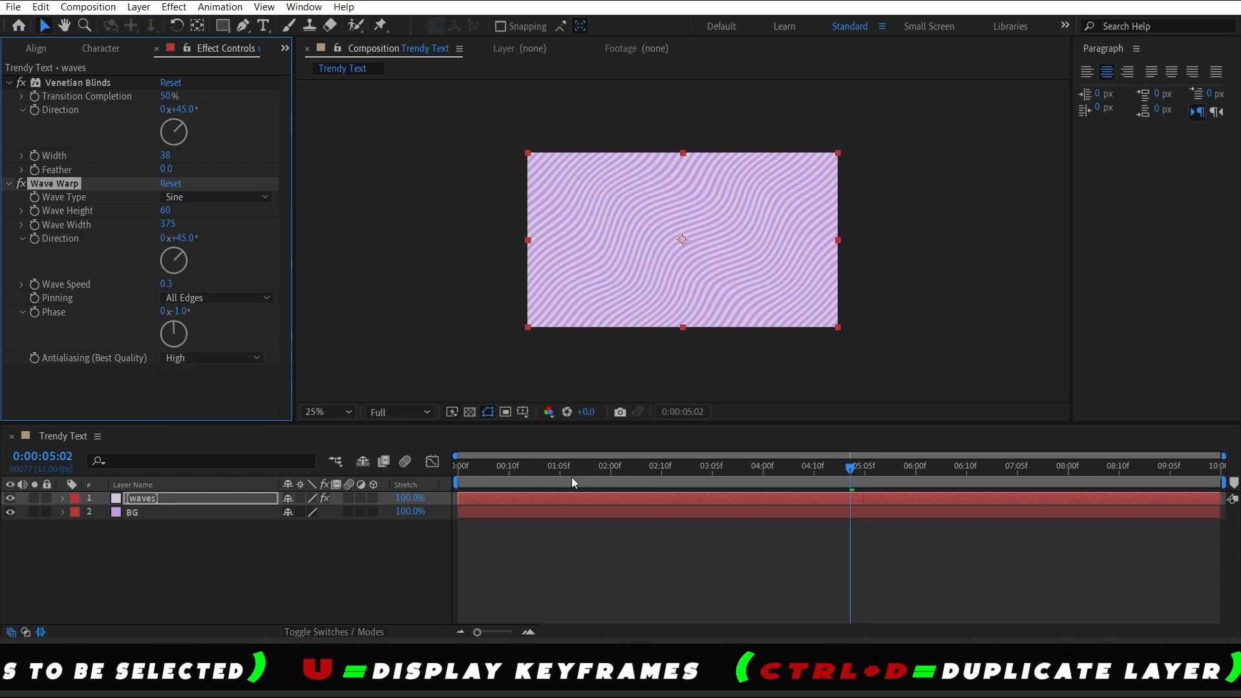
# Preview the animation and collapse the Venetian Blinds and Wave Warp effect properties
pyautogui.press('space')
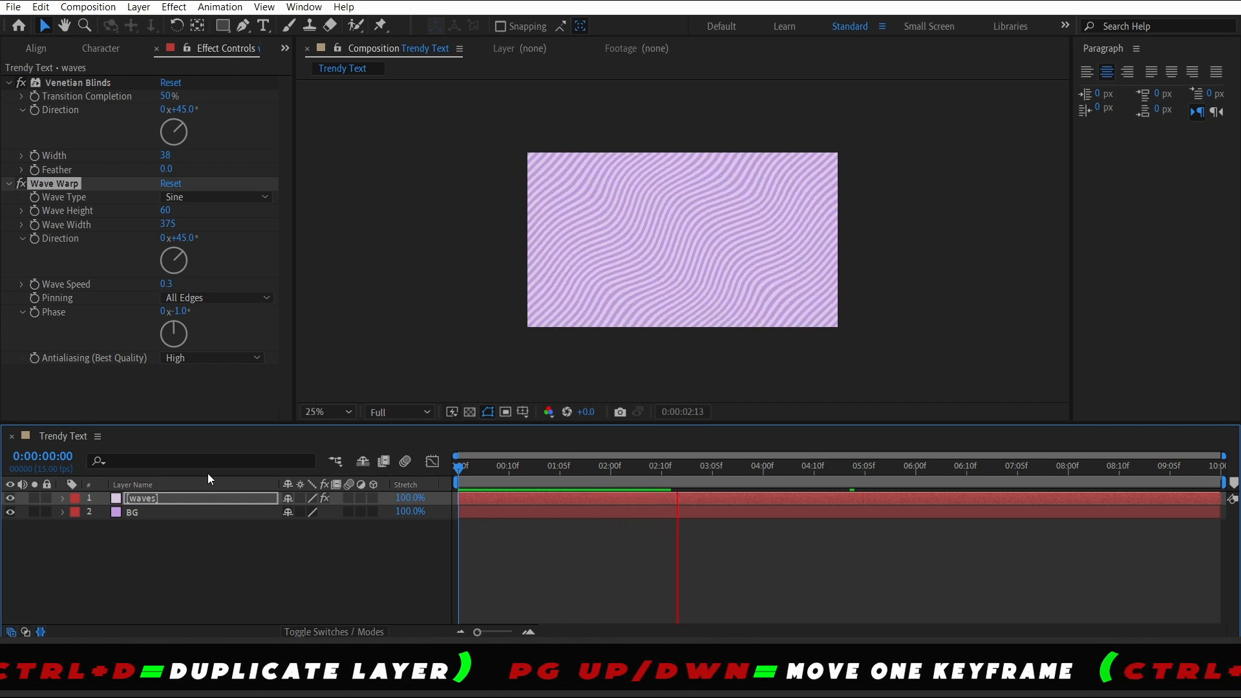
pyautogui.press('space')
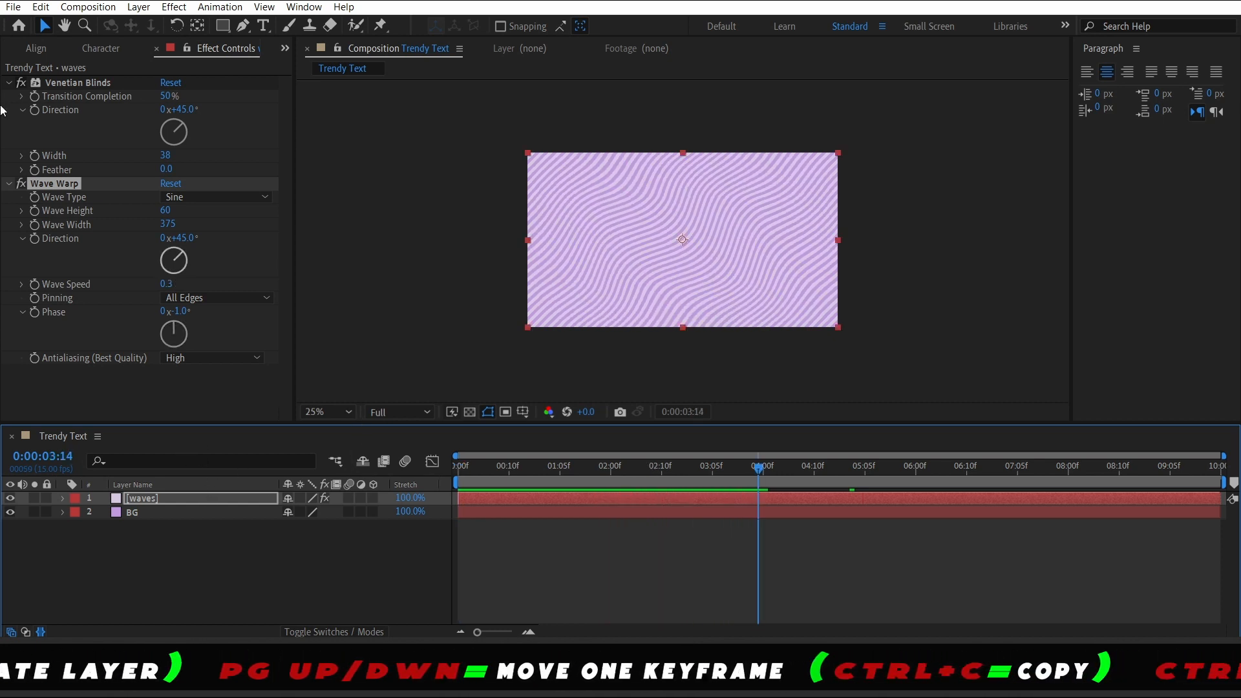
pyautogui.click(10, 184)
pyautogui.click(9, 84)
pyautogui.click(162, 277)
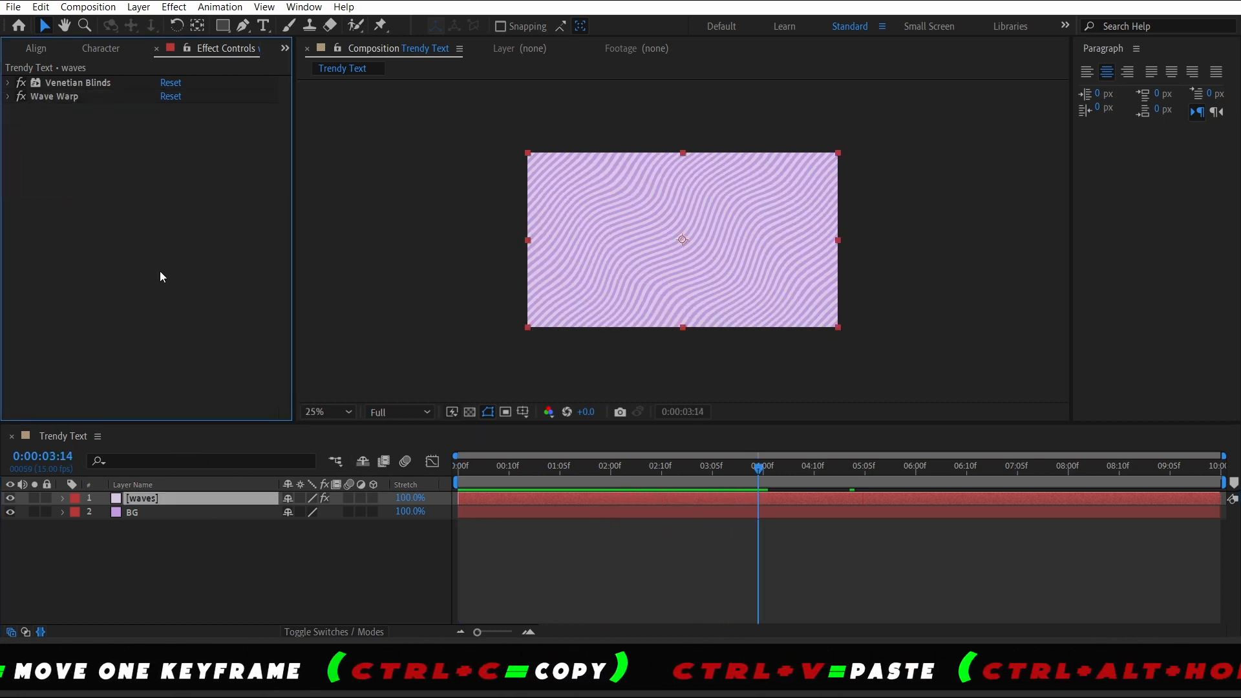
pyautogui.click(199, 563)
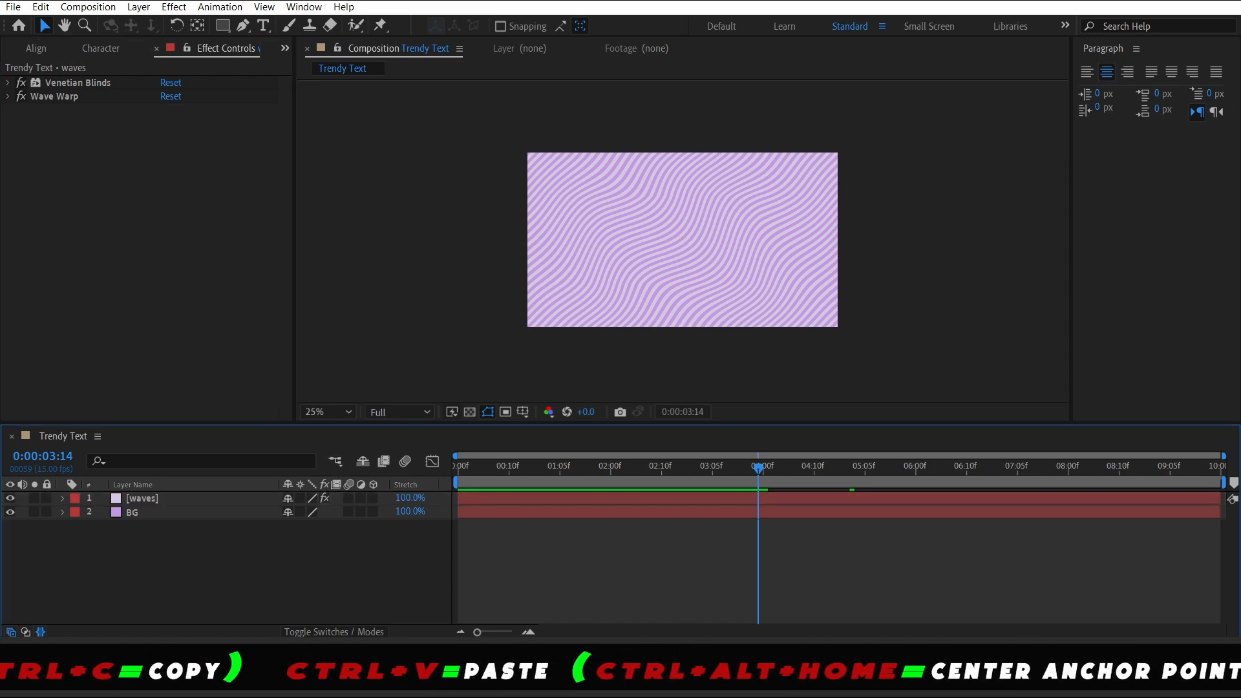
# Create a new text layer in the composition and type the letter W
pyautogui.rightClick(218, 575)
pyautogui.moveTo(381, 386)
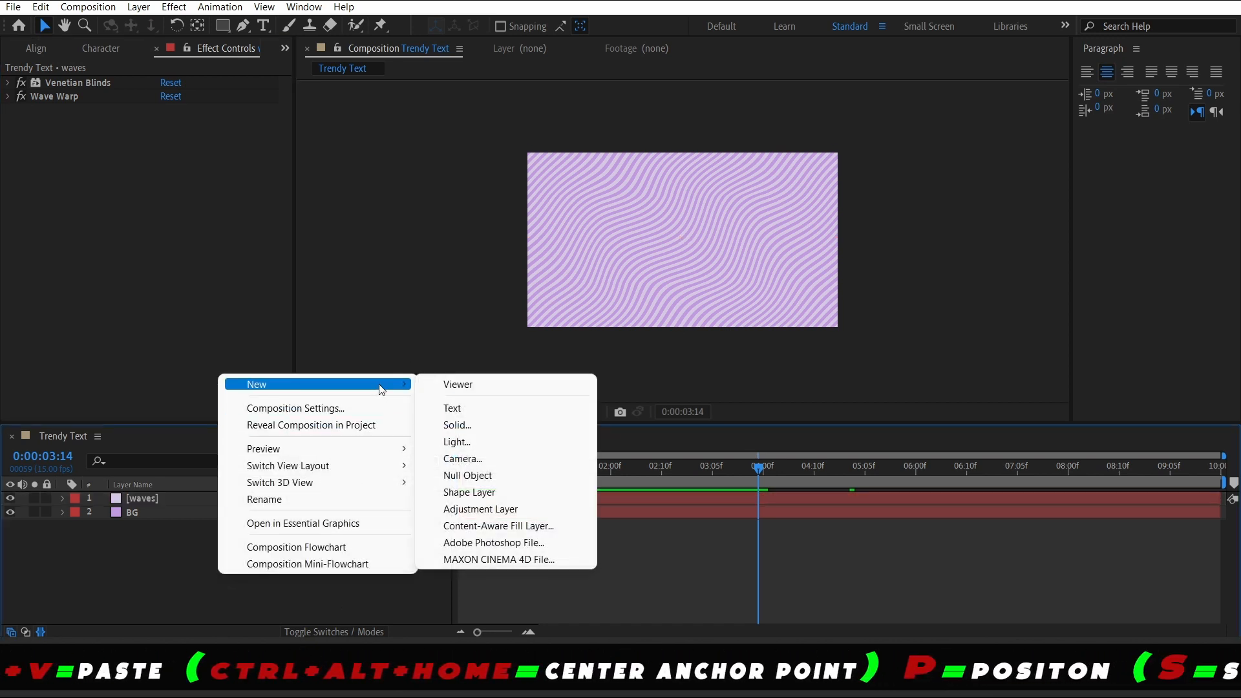
pyautogui.click(494, 409)
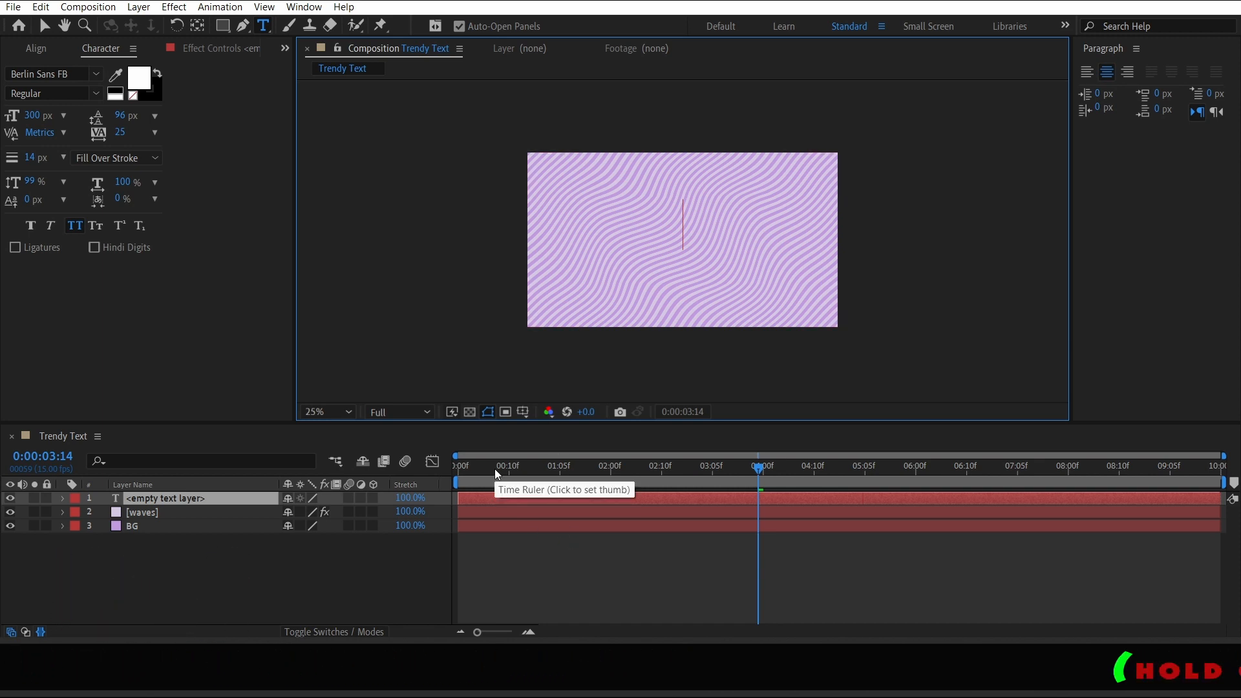
pyautogui.write('WE')
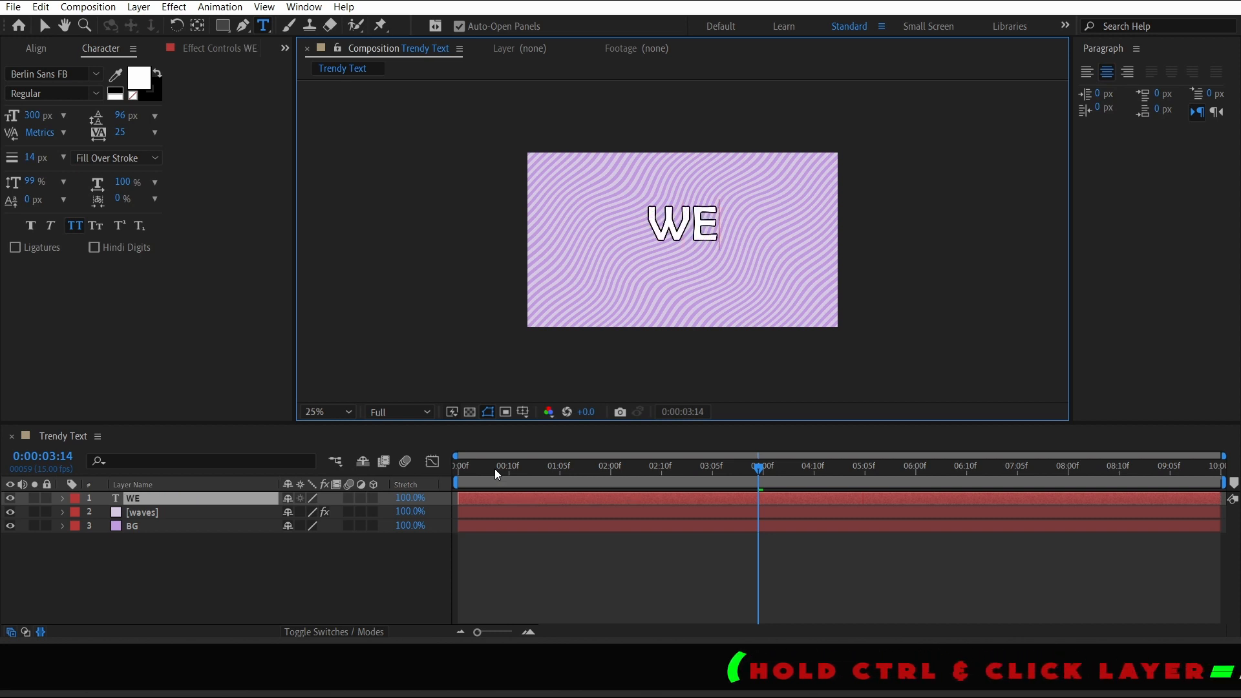
pyautogui.press('BackSpace')
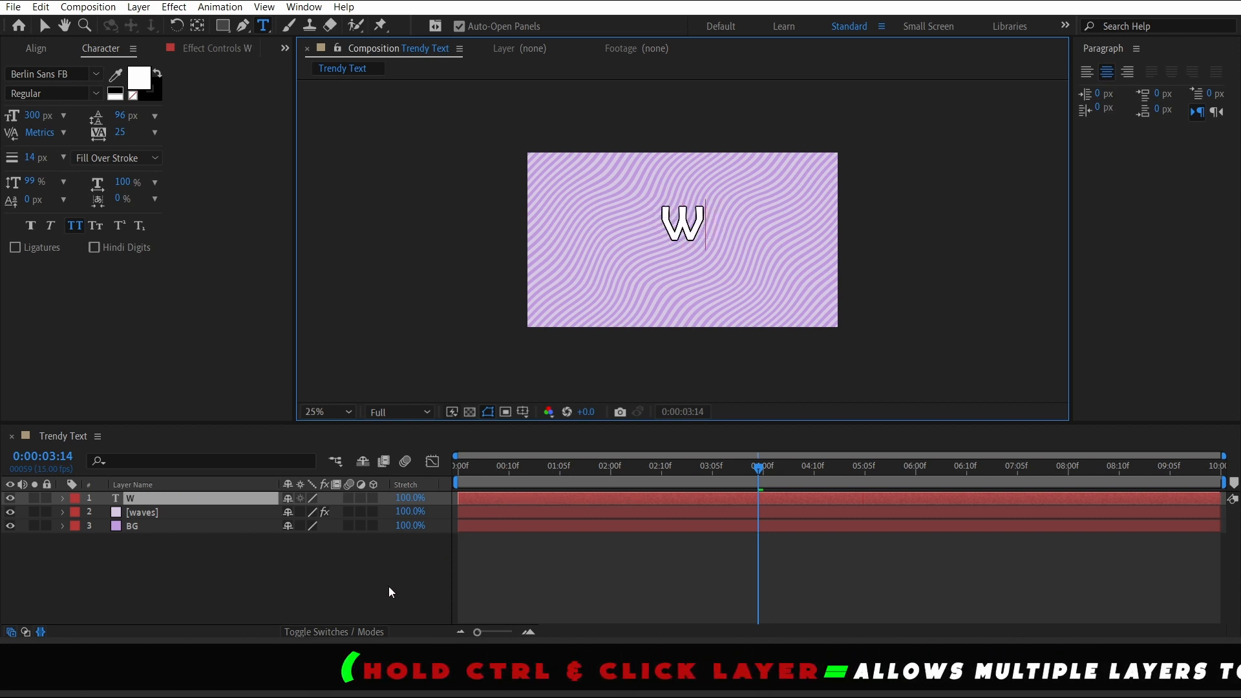
pyautogui.click(218, 596)
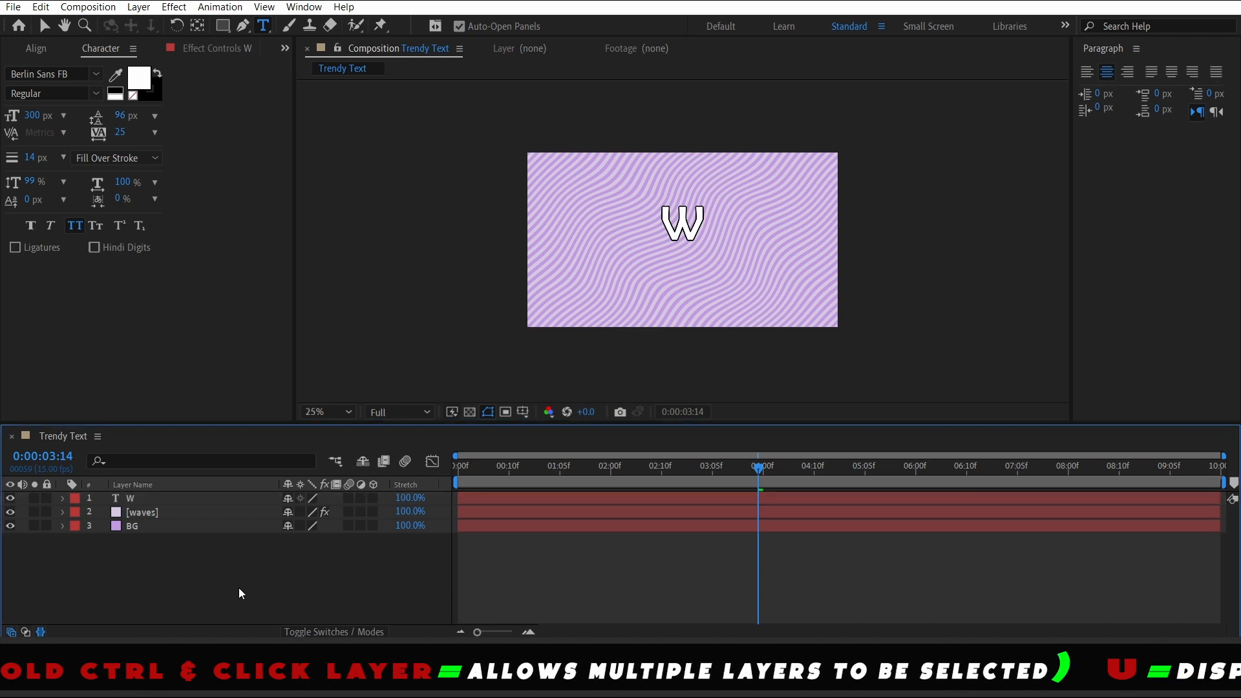
# Select the W text layer and align it to the vertical centre of the composition
pyautogui.click(165, 484)
pyautogui.click(164, 499)
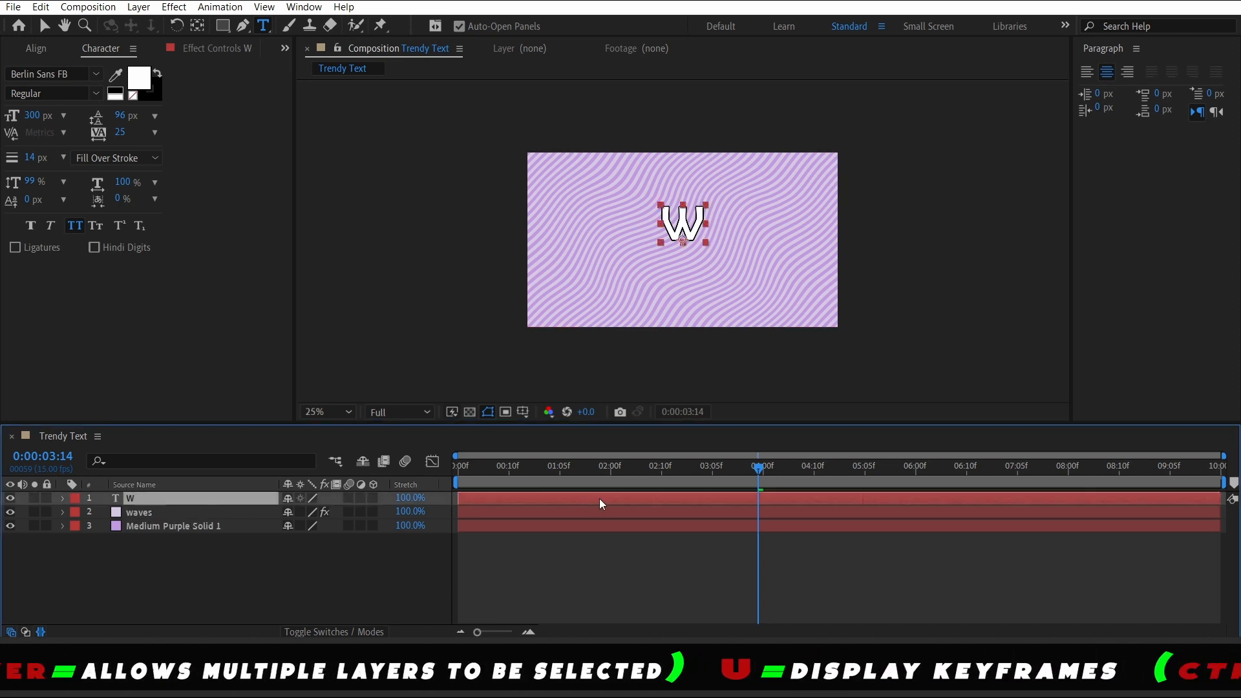
pyautogui.click(525, 467)
pyautogui.press('Home')
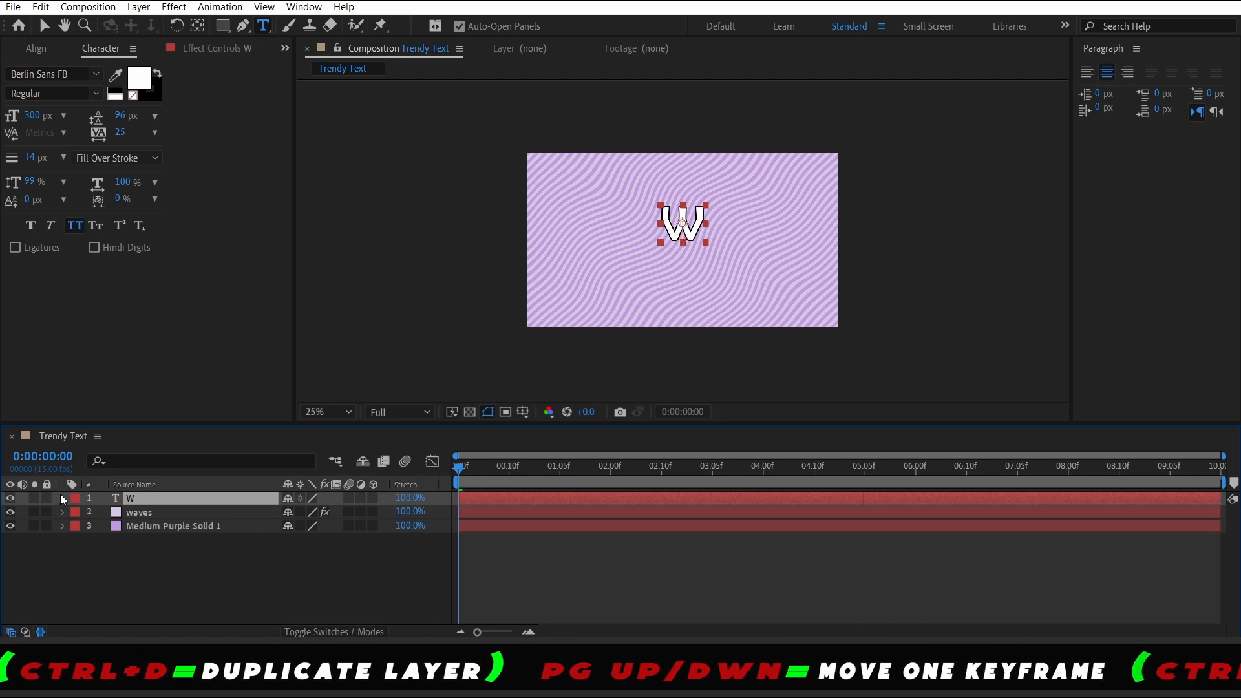
pyautogui.click(35, 49)
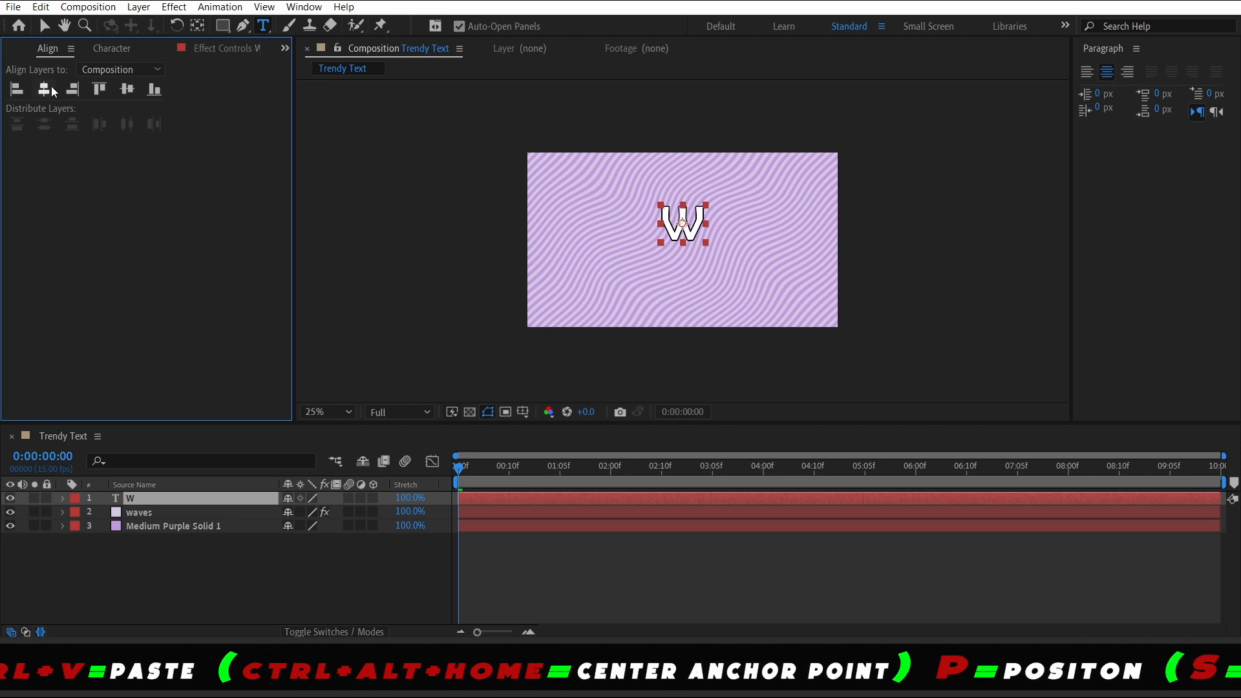
pyautogui.click(126, 89)
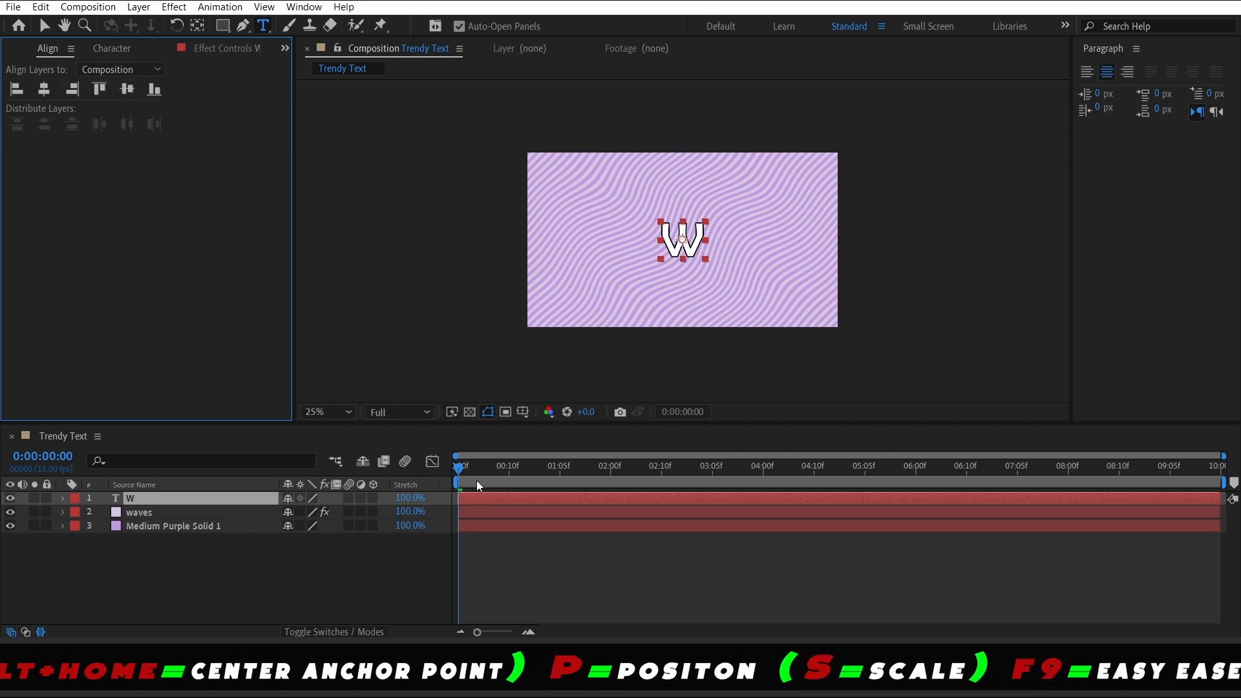
# Add a Position keyframe on the W layer at the start with the Y value set to 400
pyautogui.click(293, 572)
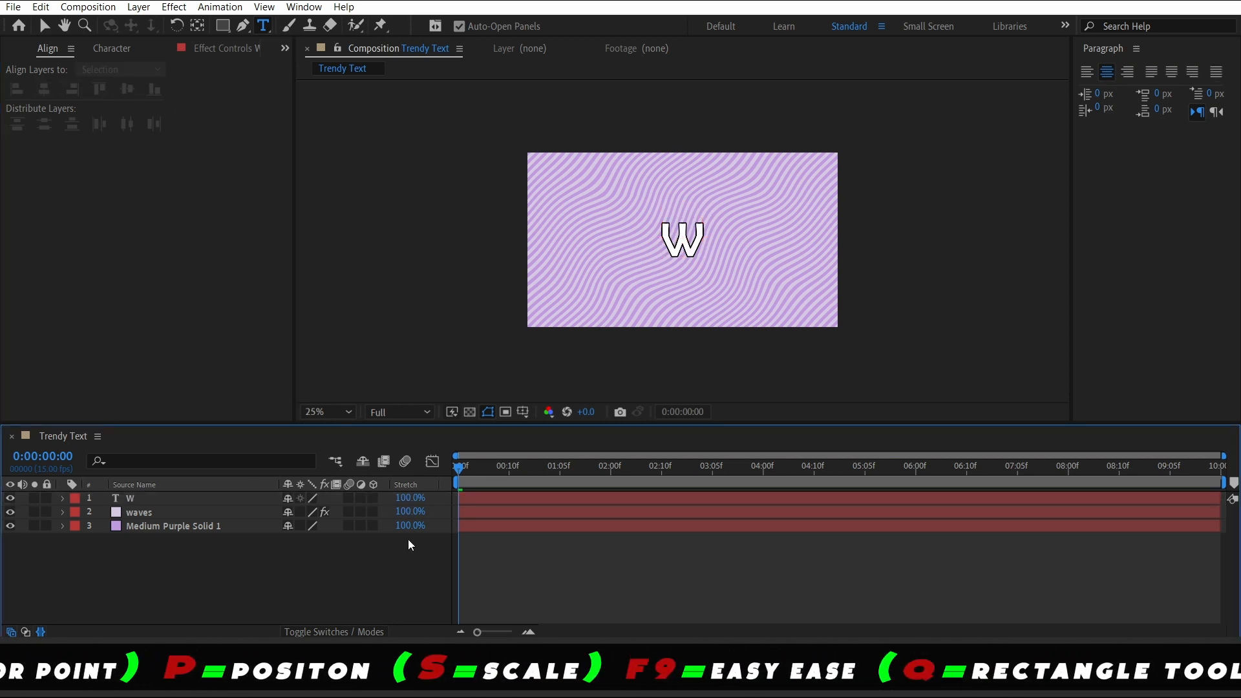
pyautogui.click(162, 496)
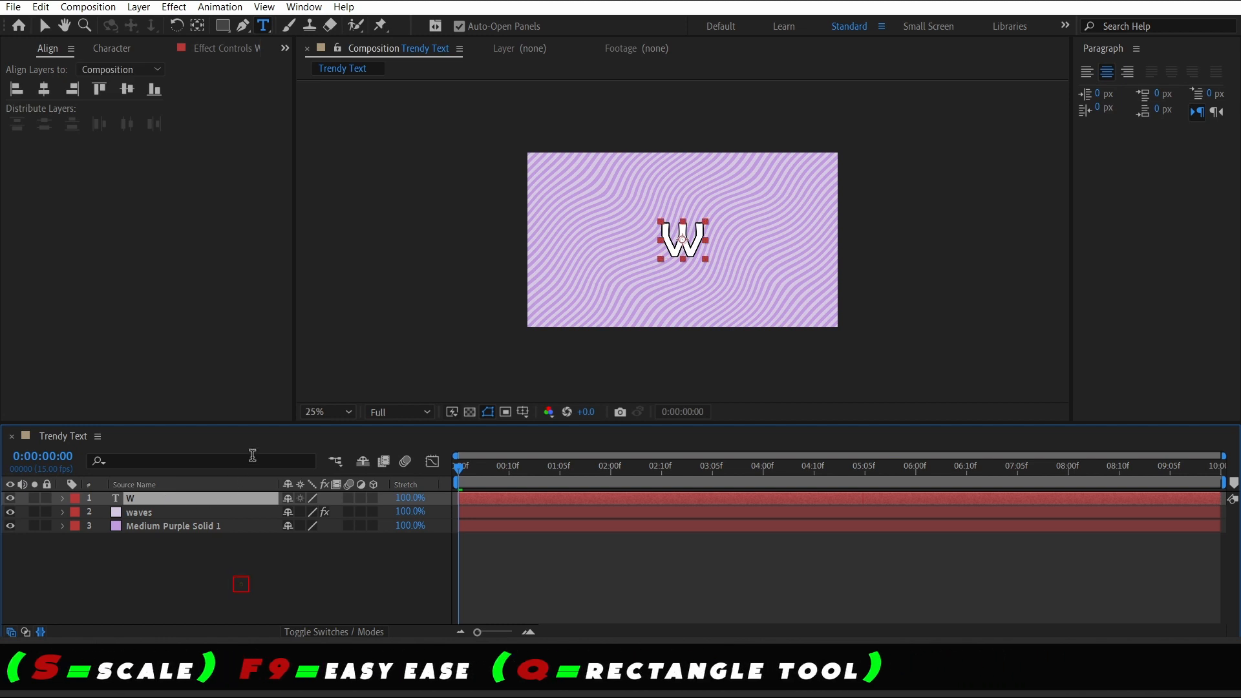
pyautogui.press('p')
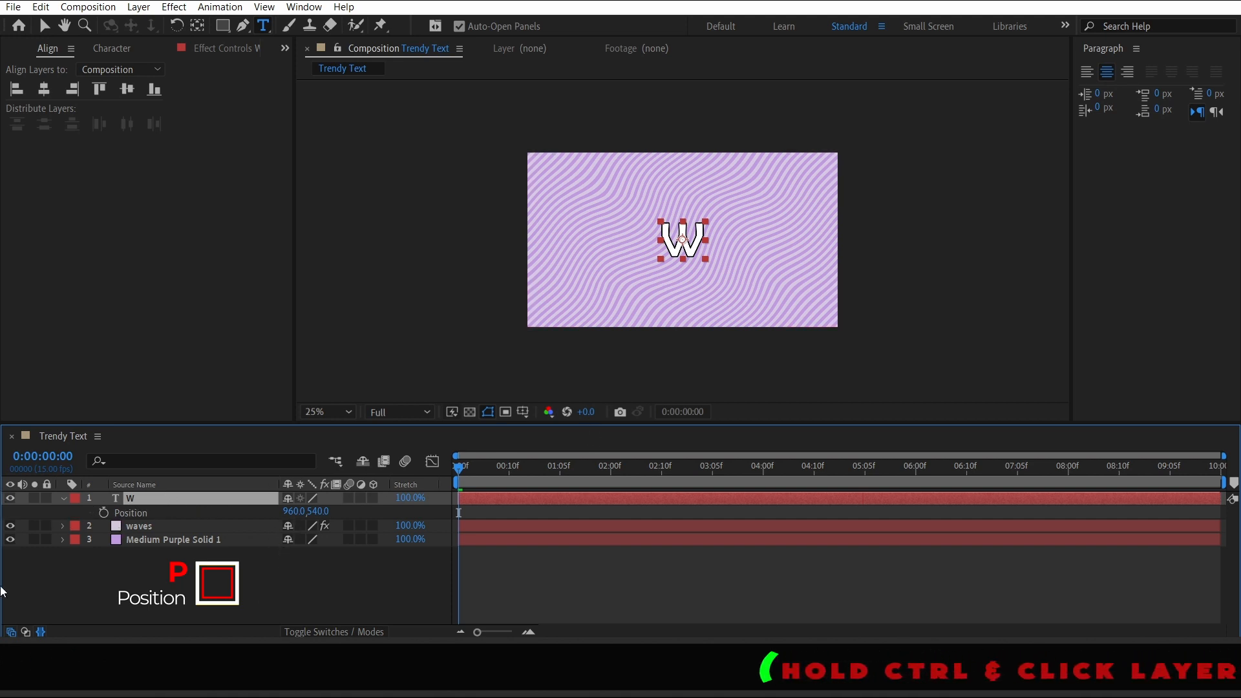
pyautogui.click(103, 513)
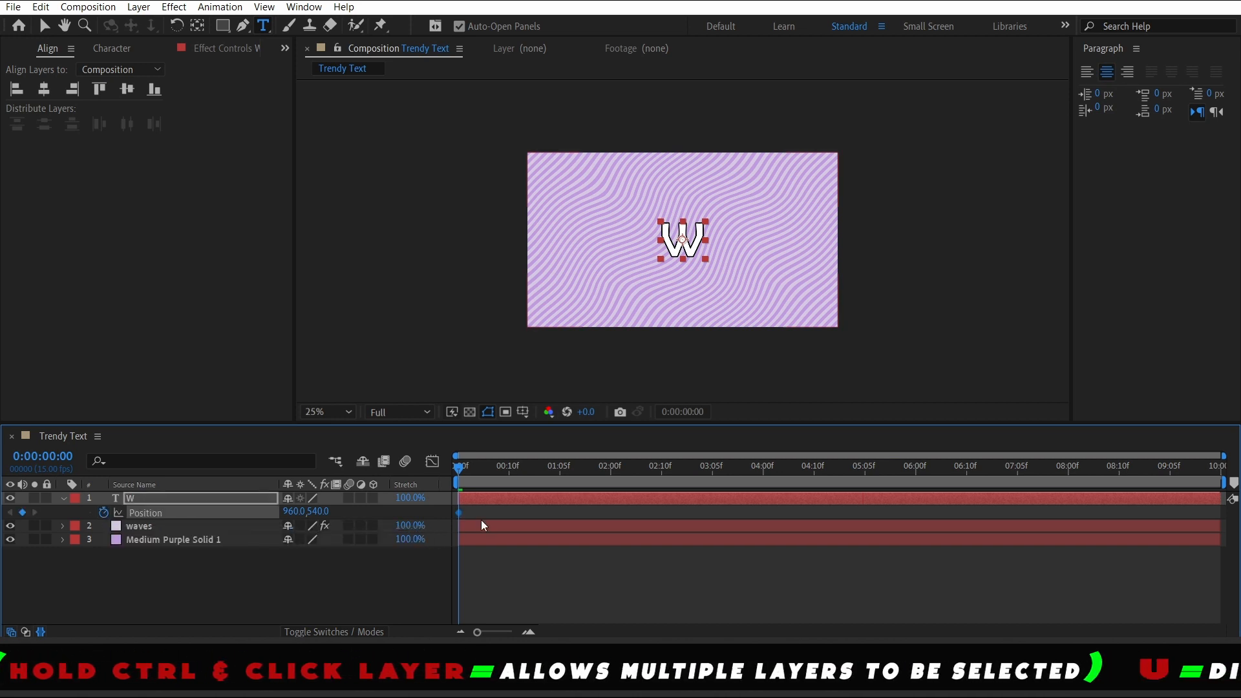
pyautogui.click(320, 512)
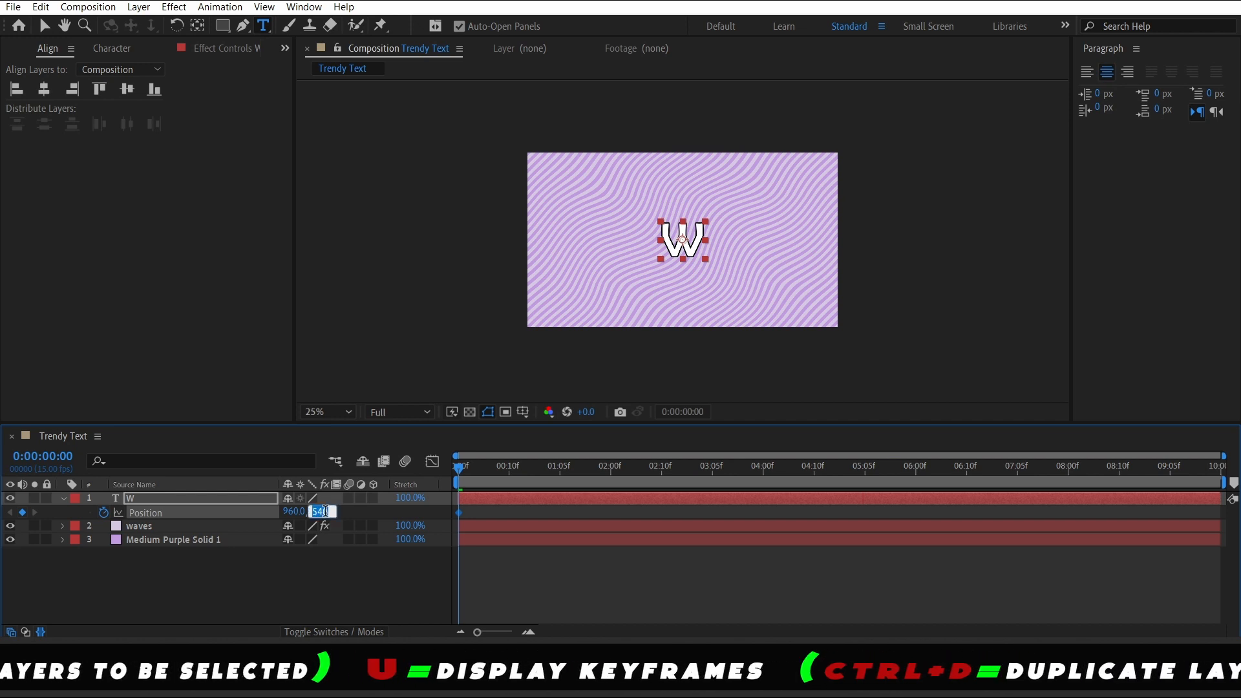
pyautogui.write('4')
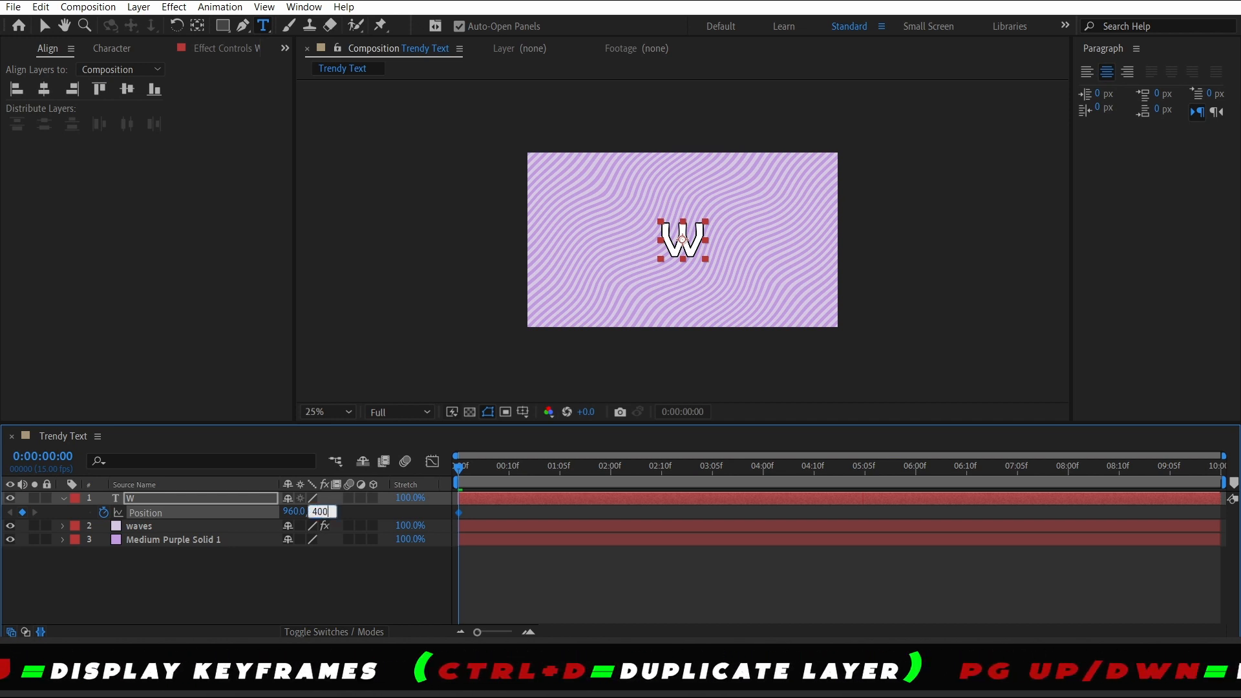
pyautogui.write('00')
pyautogui.press('Return')
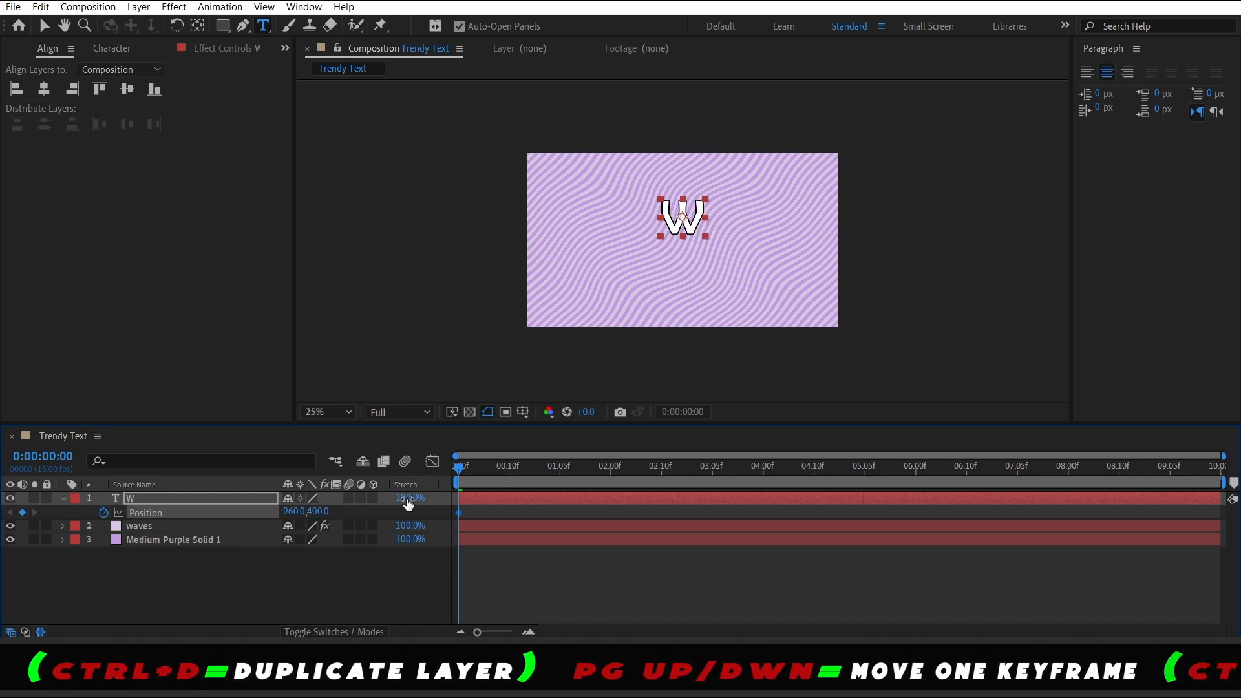
# At 1 second, set the W layer's Position Y to 750 to add a second keyframe
pyautogui.click(312, 573)
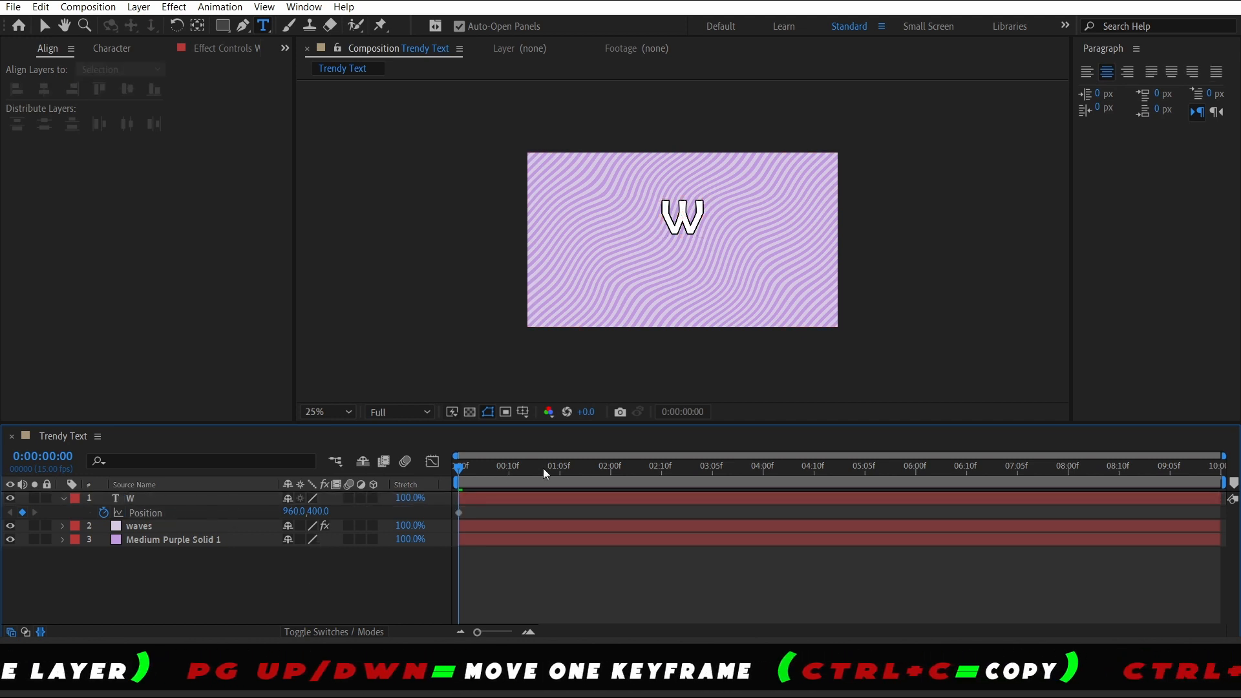
pyautogui.moveTo(496, 472); pyautogui.dragTo(534, 455)
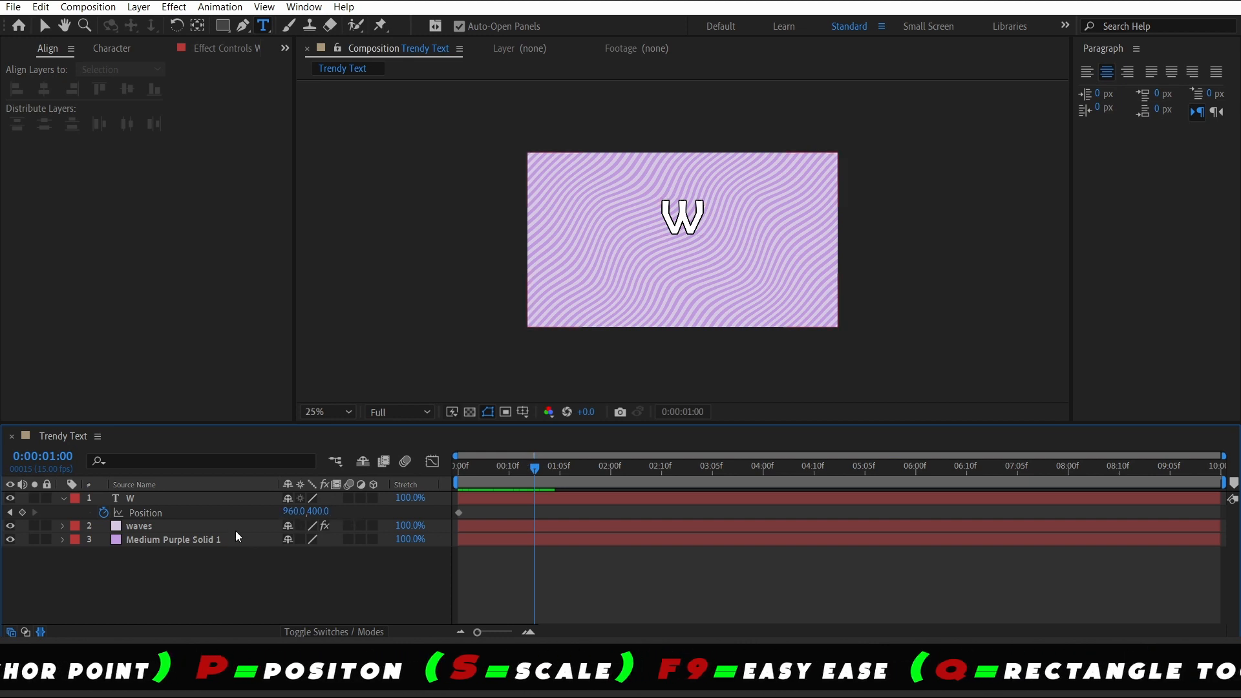
pyautogui.click(319, 511)
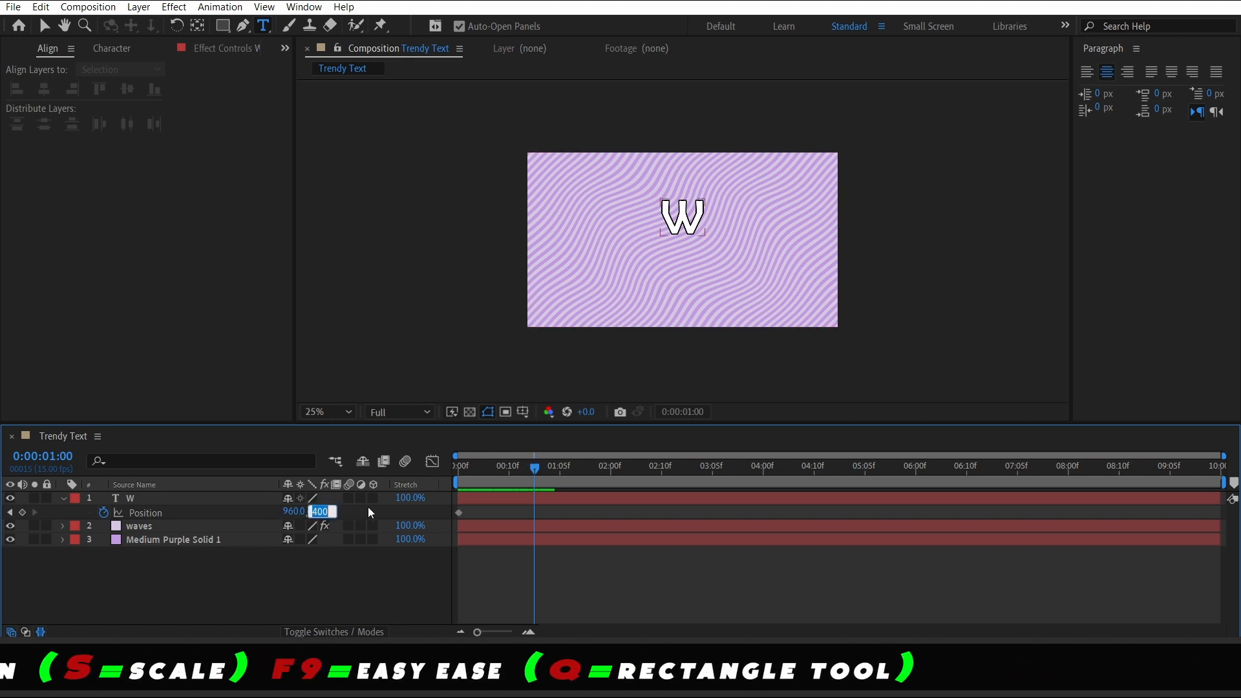
pyautogui.write('750')
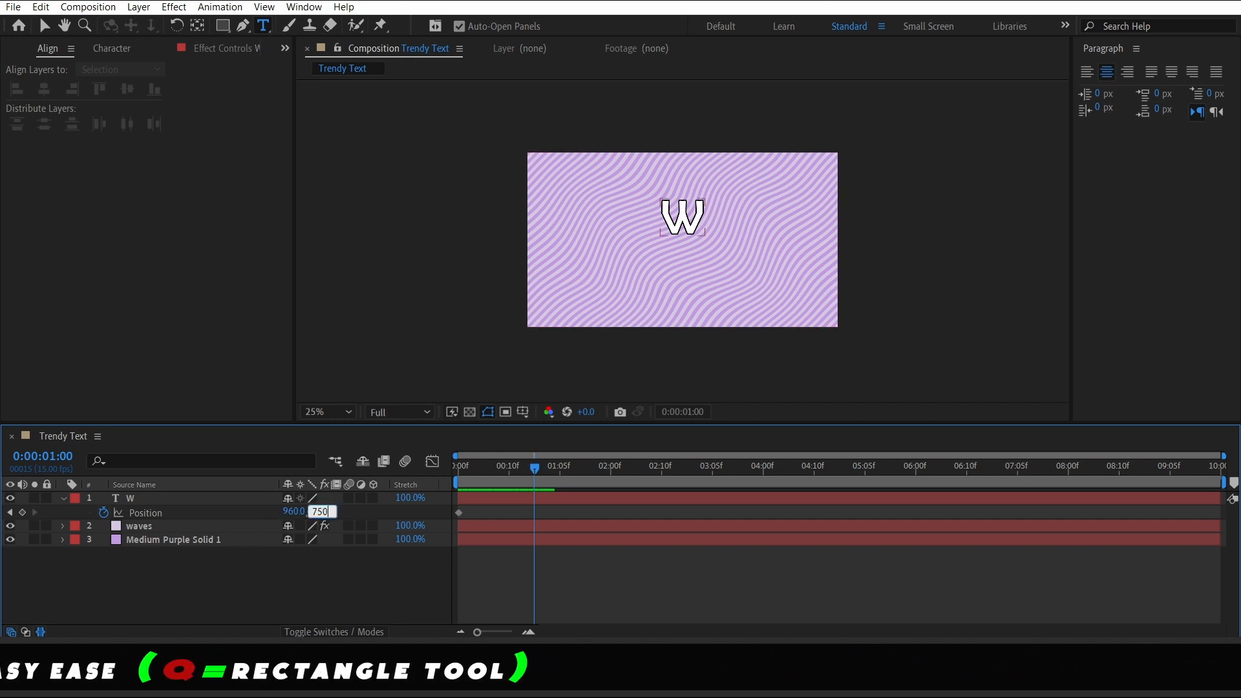
pyautogui.click(376, 573)
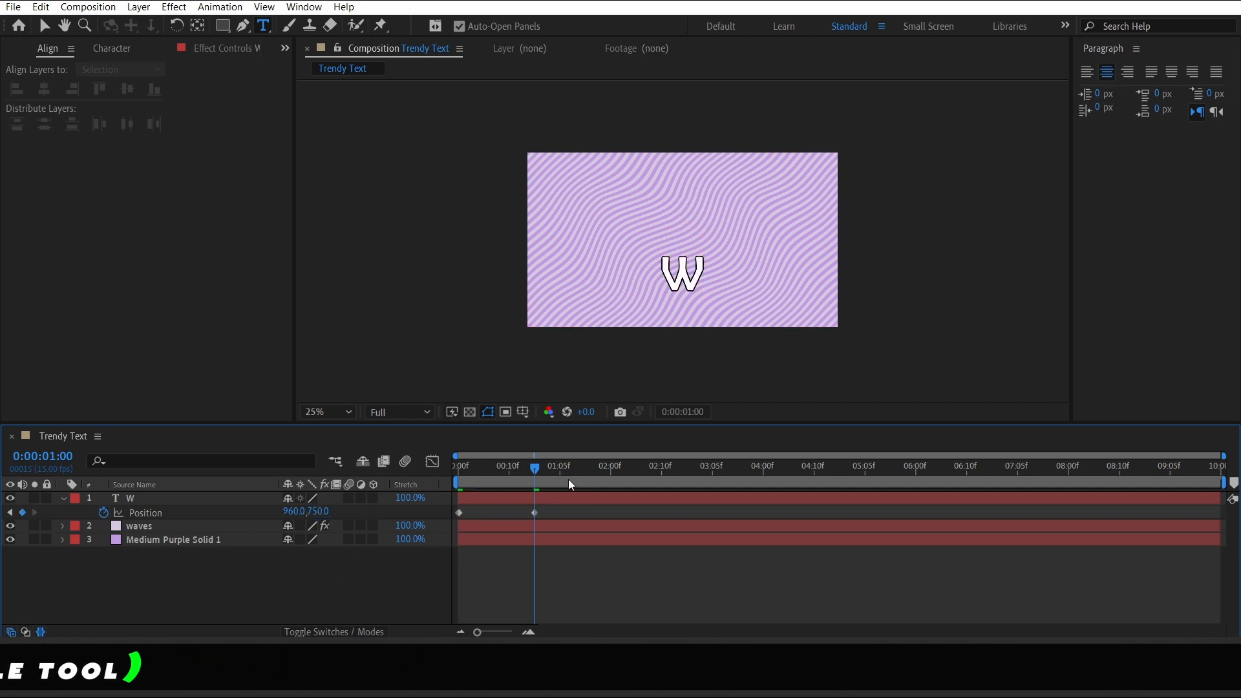
# Preview the W layer's drop animation from the start
pyautogui.press('Home')
pyautogui.press('space')
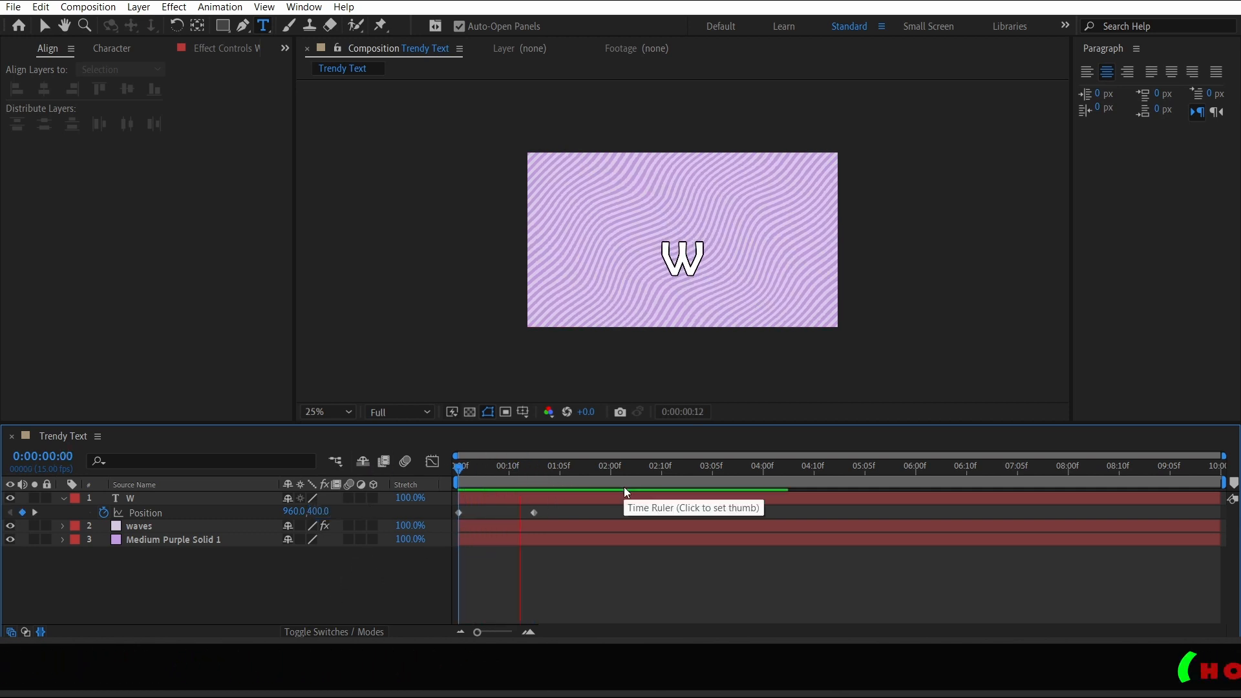
pyautogui.press('space')
pyautogui.press('Home')
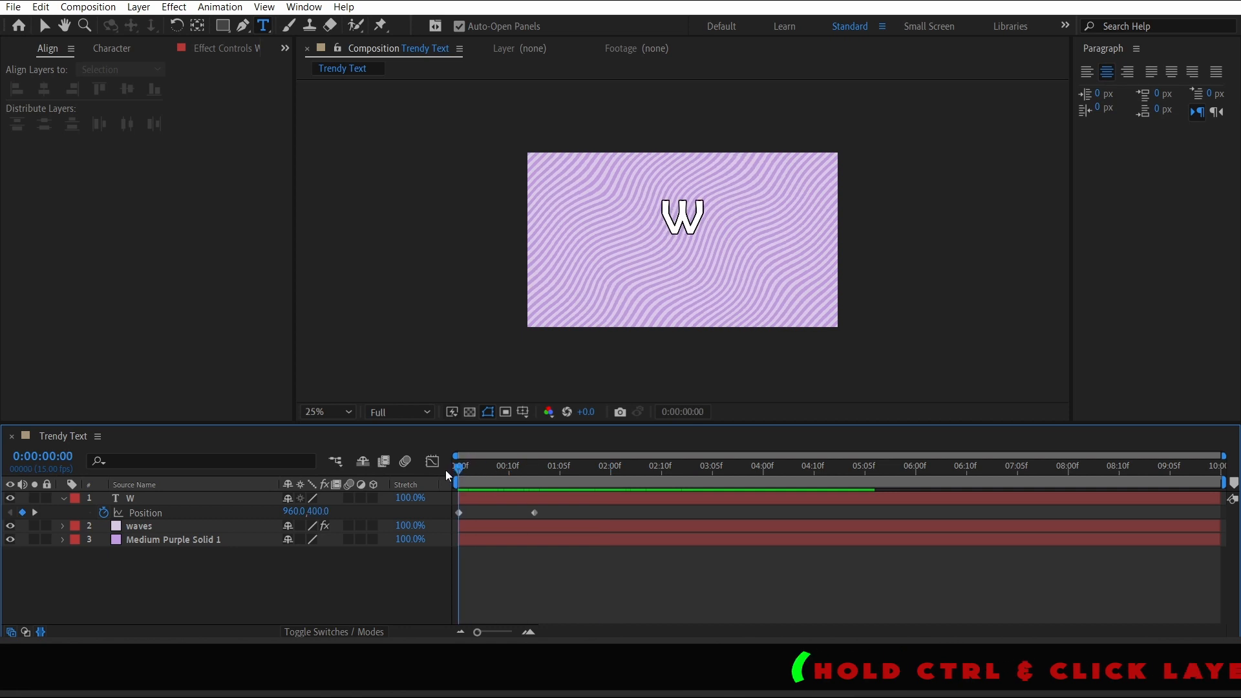
pyautogui.press('space')
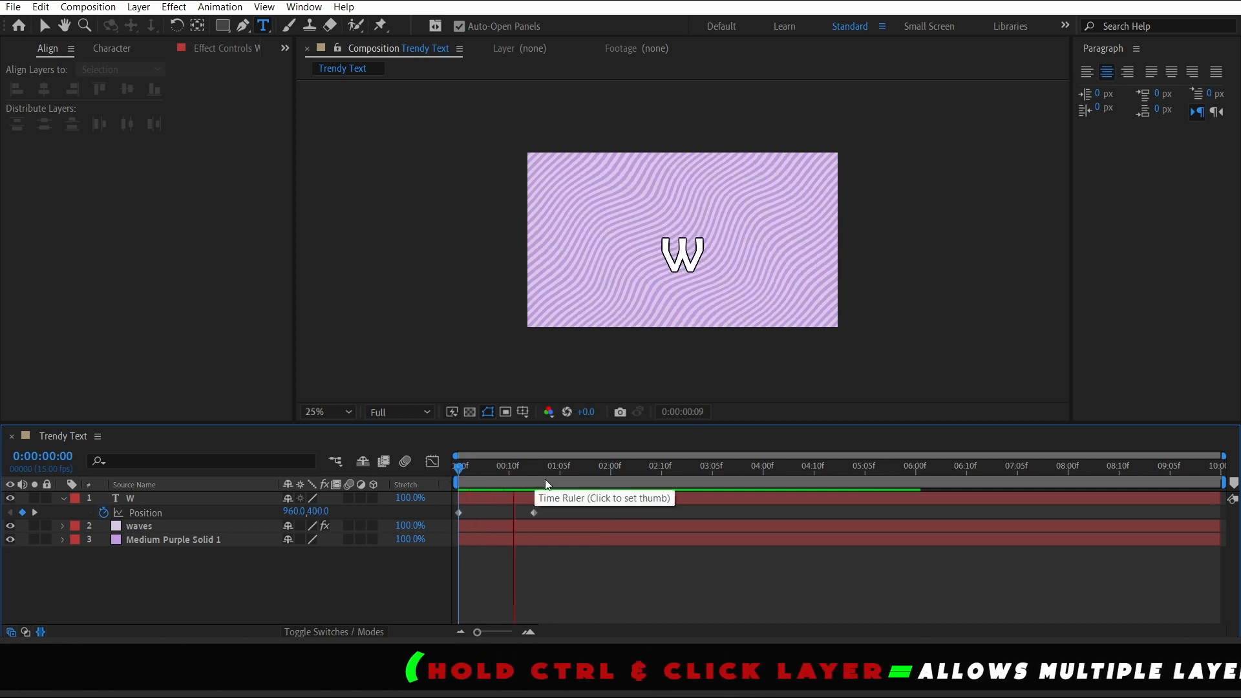
pyautogui.press('space')
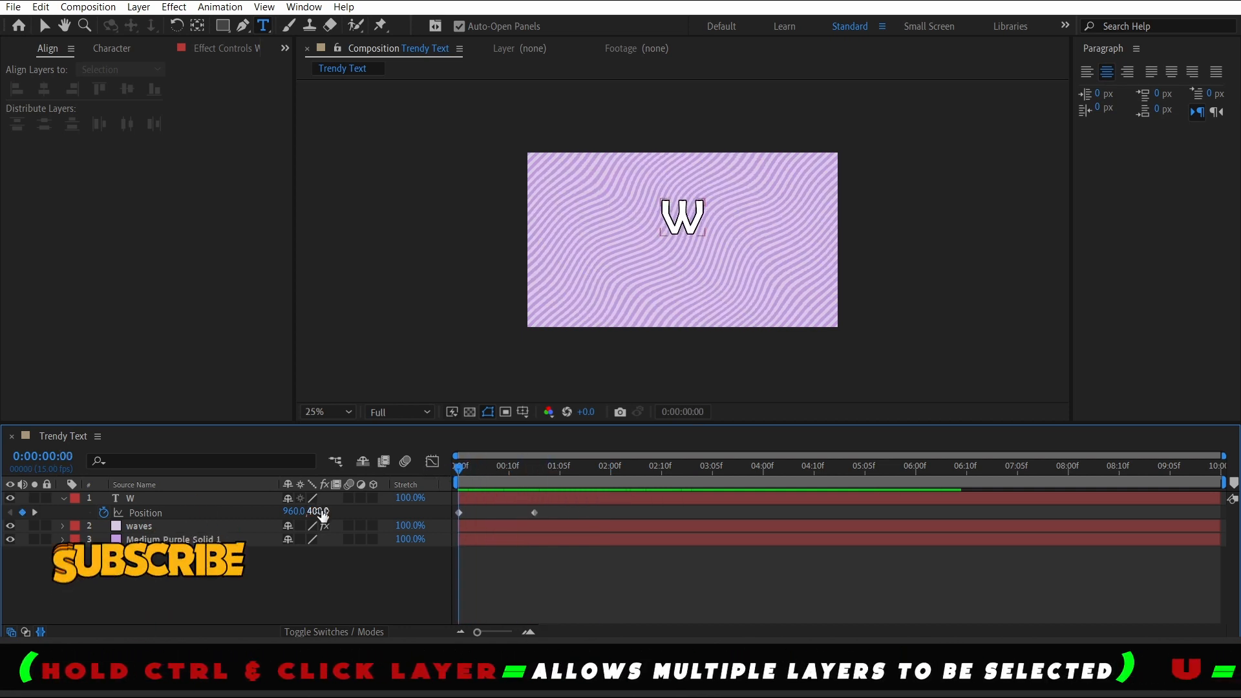
# Nudge the starting Position Y to 396 and apply Easy Ease to both position keyframes
pyautogui.moveTo(322, 511); pyautogui.dragTo(318, 512)
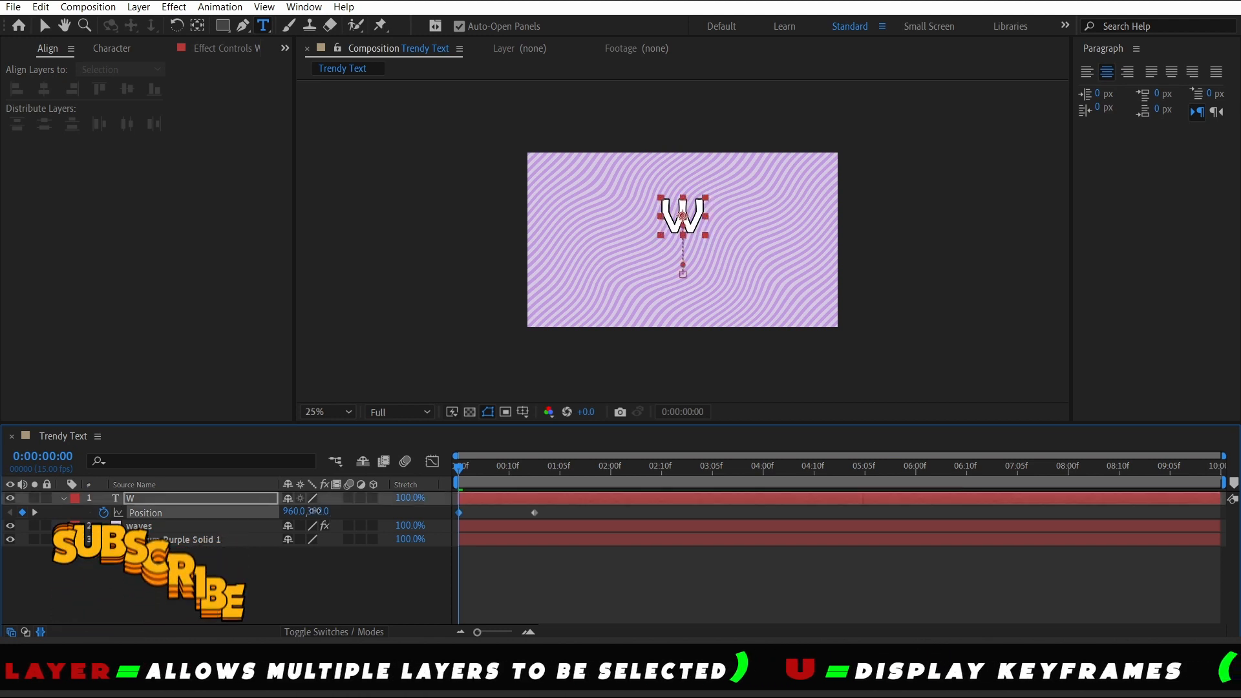
pyautogui.press('space')
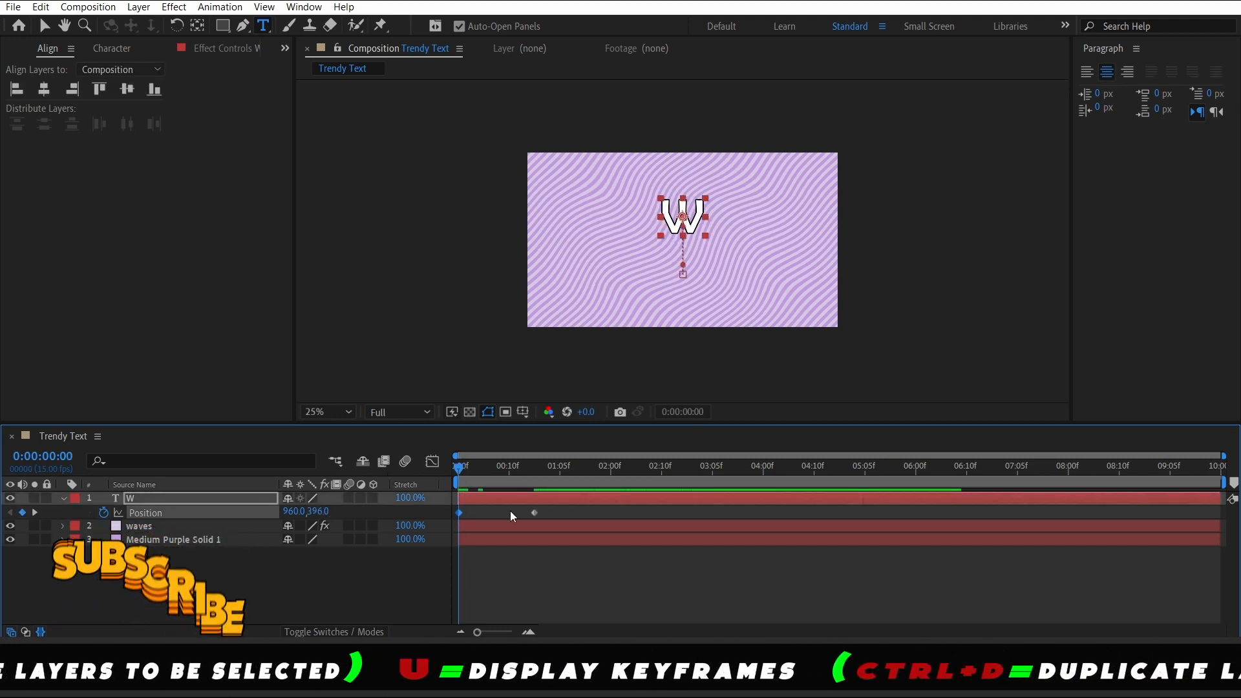
pyautogui.moveTo(547, 509); pyautogui.dragTo(446, 516)
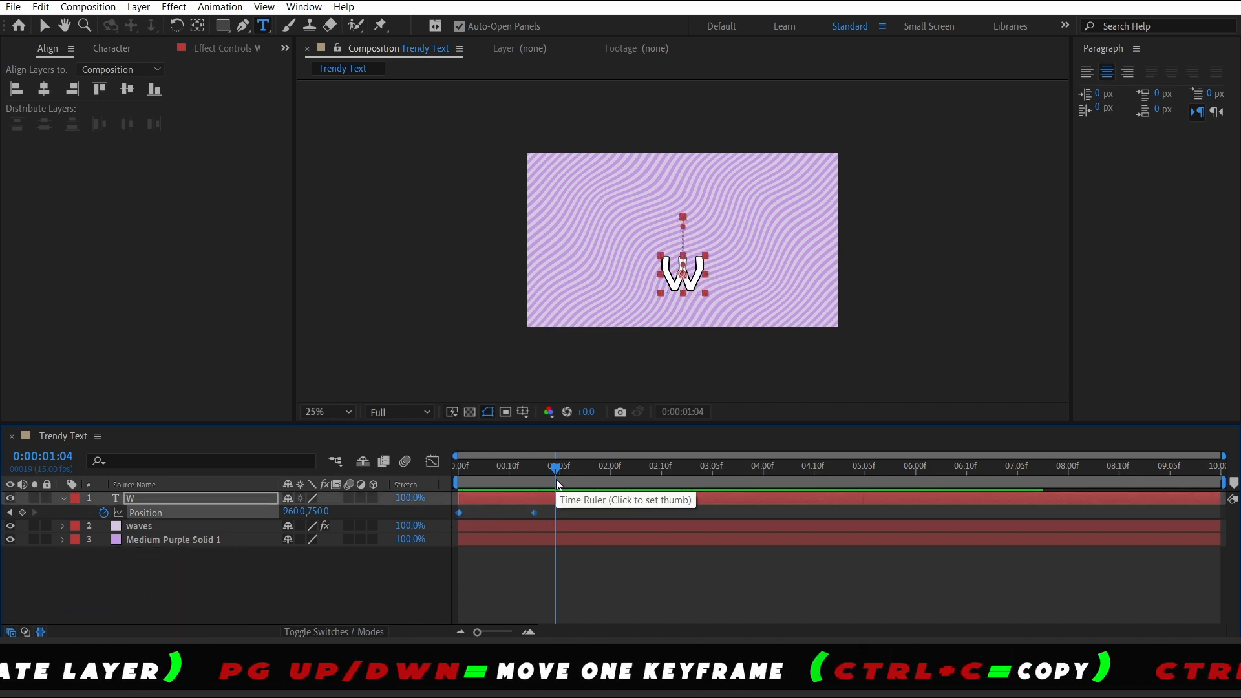
pyautogui.press('F9')
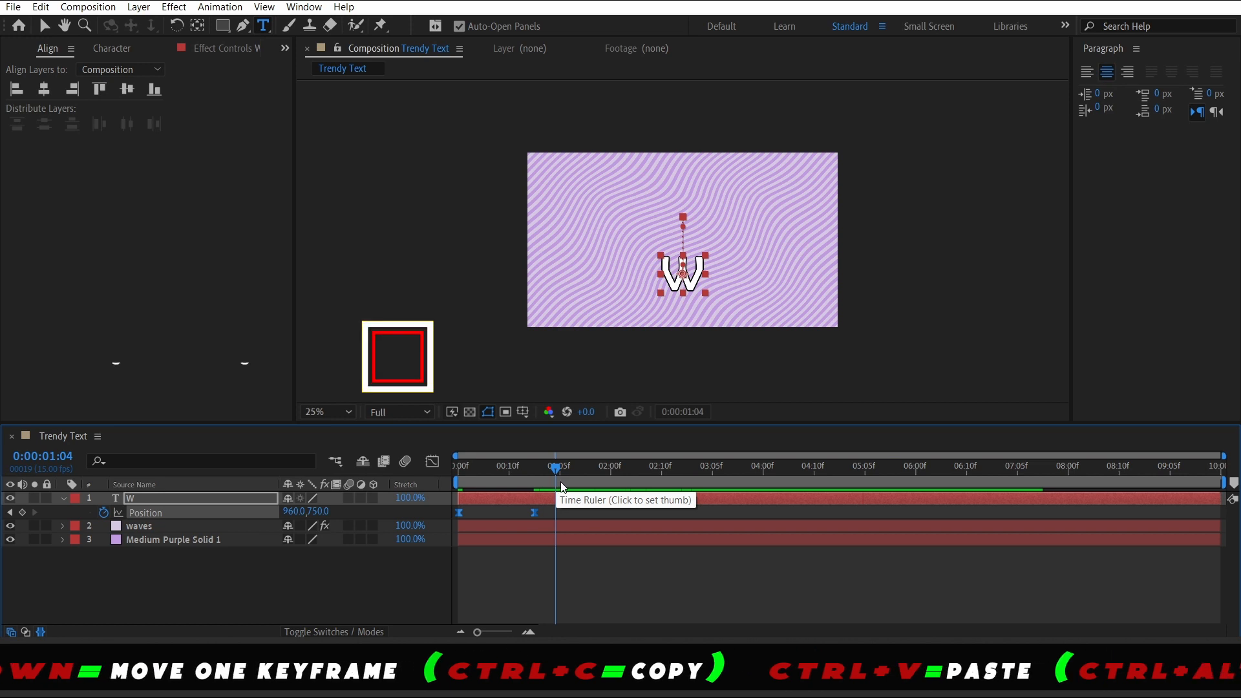
# Preview the eased W animation from the start
pyautogui.moveTo(554, 472); pyautogui.dragTo(362, 464)
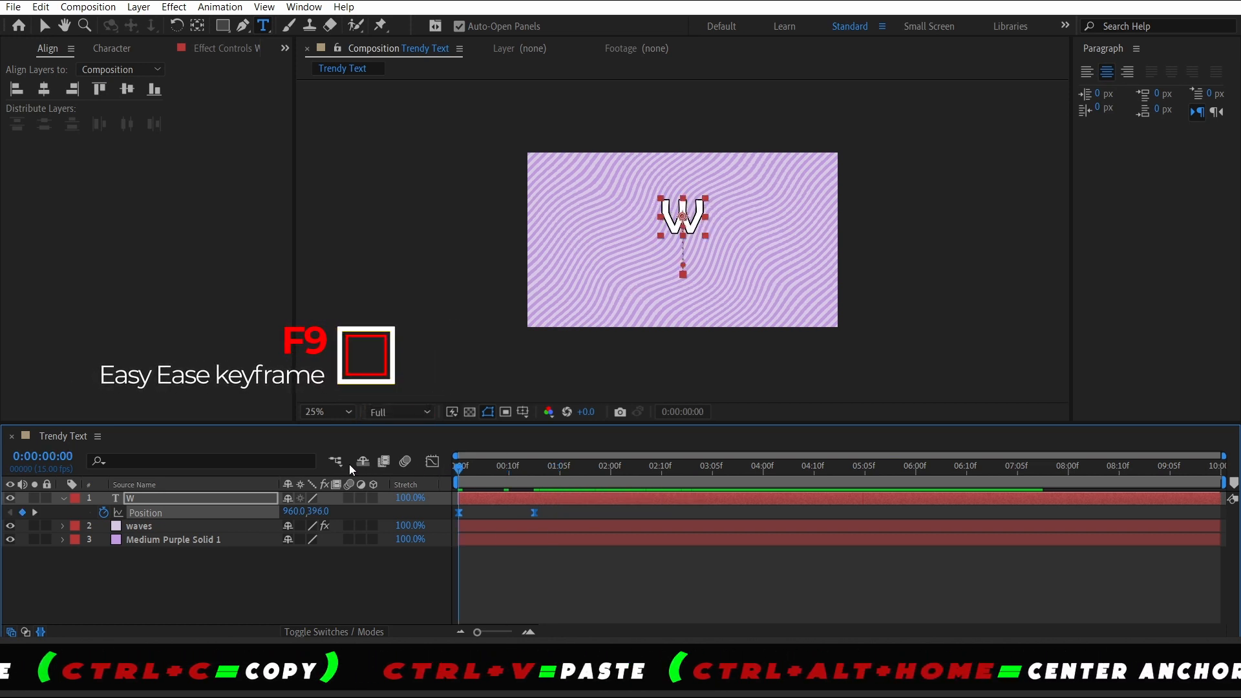
pyautogui.press('space')
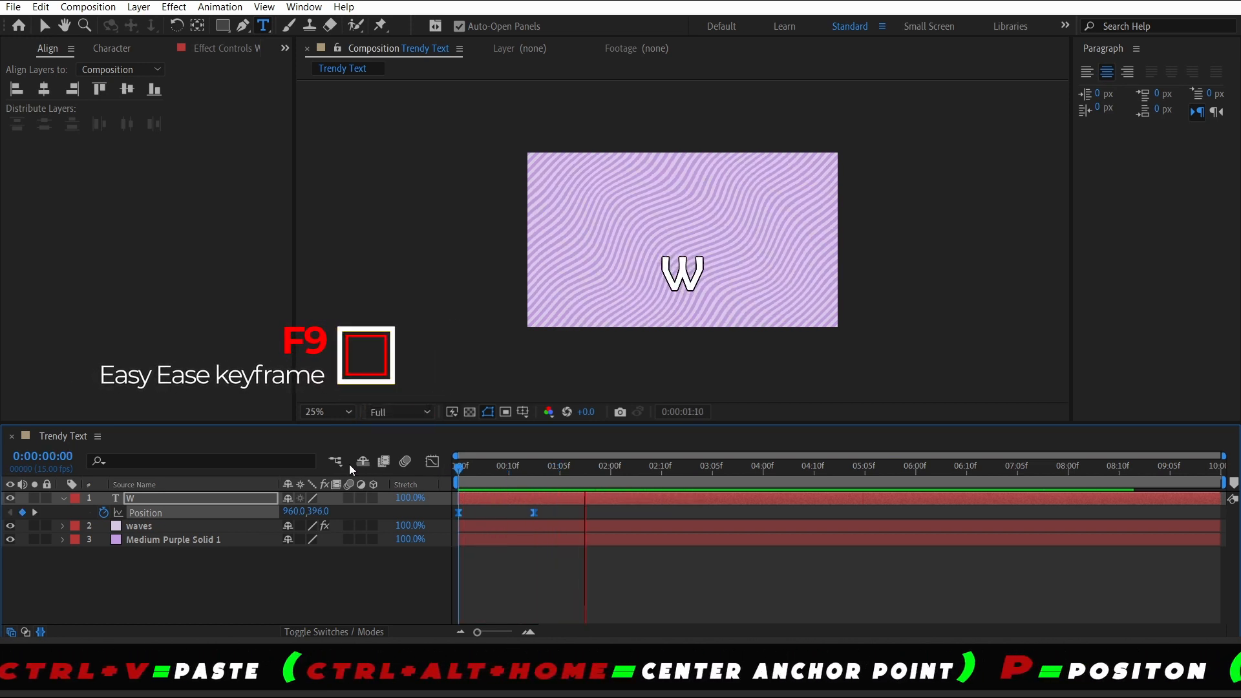
pyautogui.press('space')
pyautogui.moveTo(595, 469); pyautogui.dragTo(414, 475)
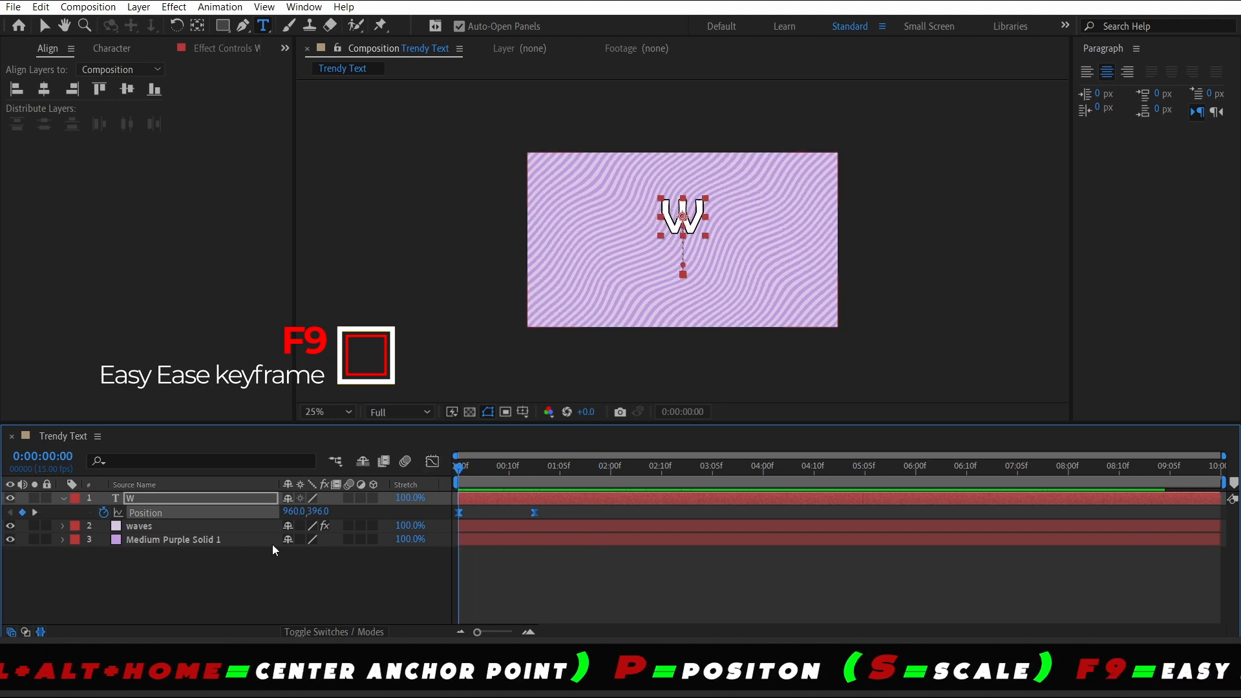
# Add a loopOut("pingpong") expression to the W layer's Position property
pyautogui.click(64, 499)
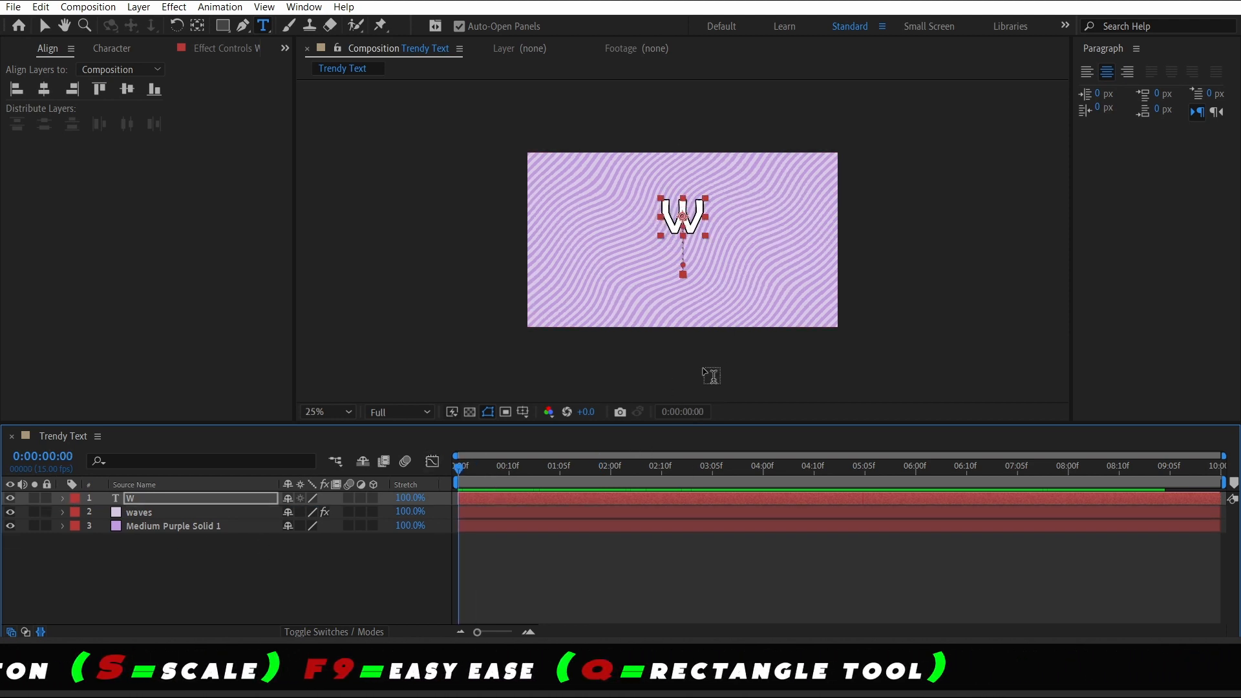
pyautogui.click(161, 498)
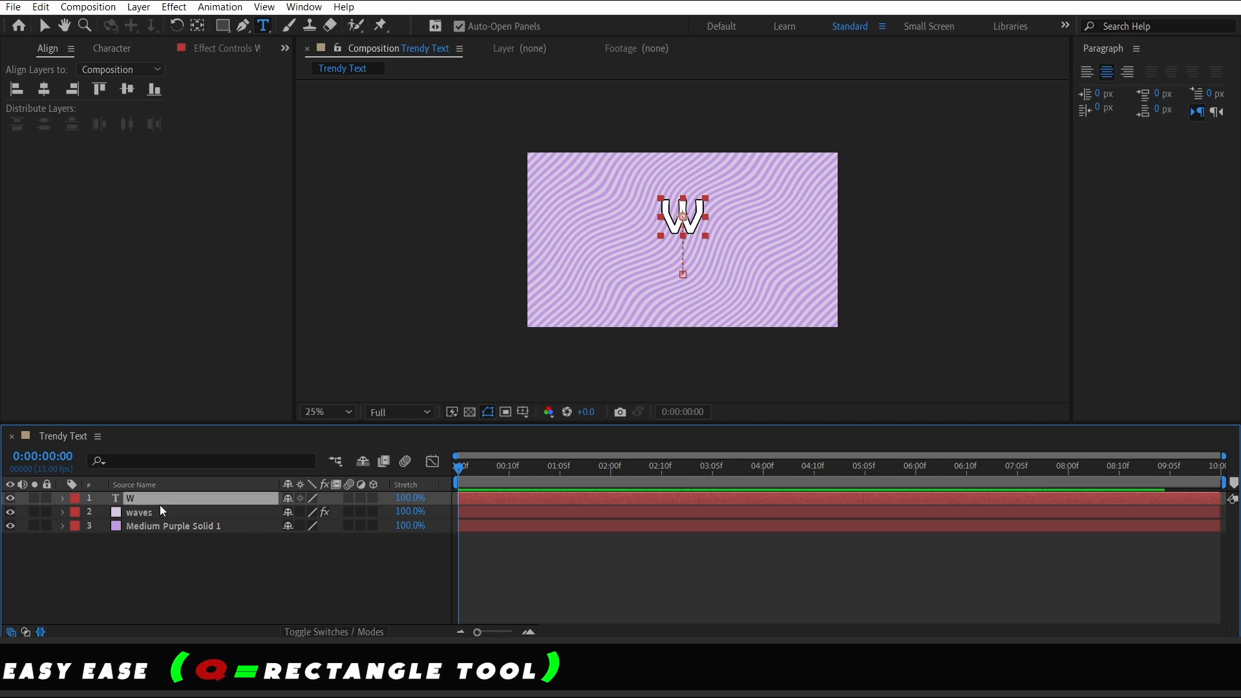
pyautogui.press('u')
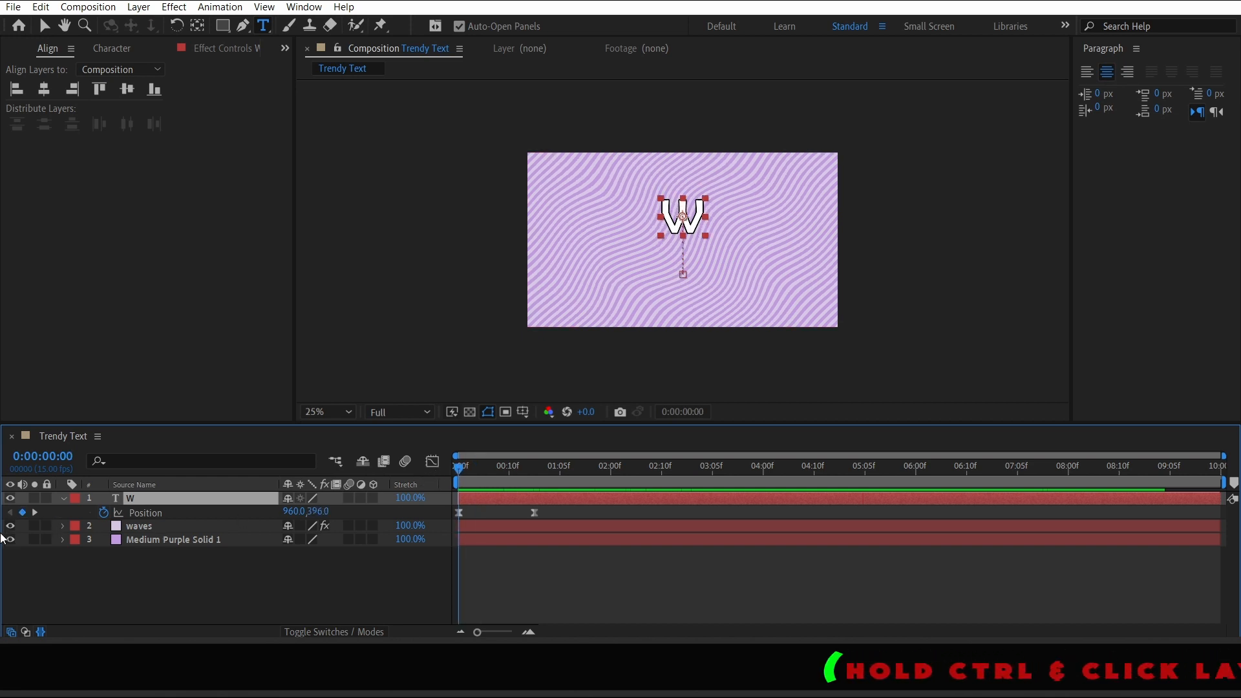
pyautogui.keyDown('alt'); pyautogui.click(104, 515); pyautogui.keyUp('alt')
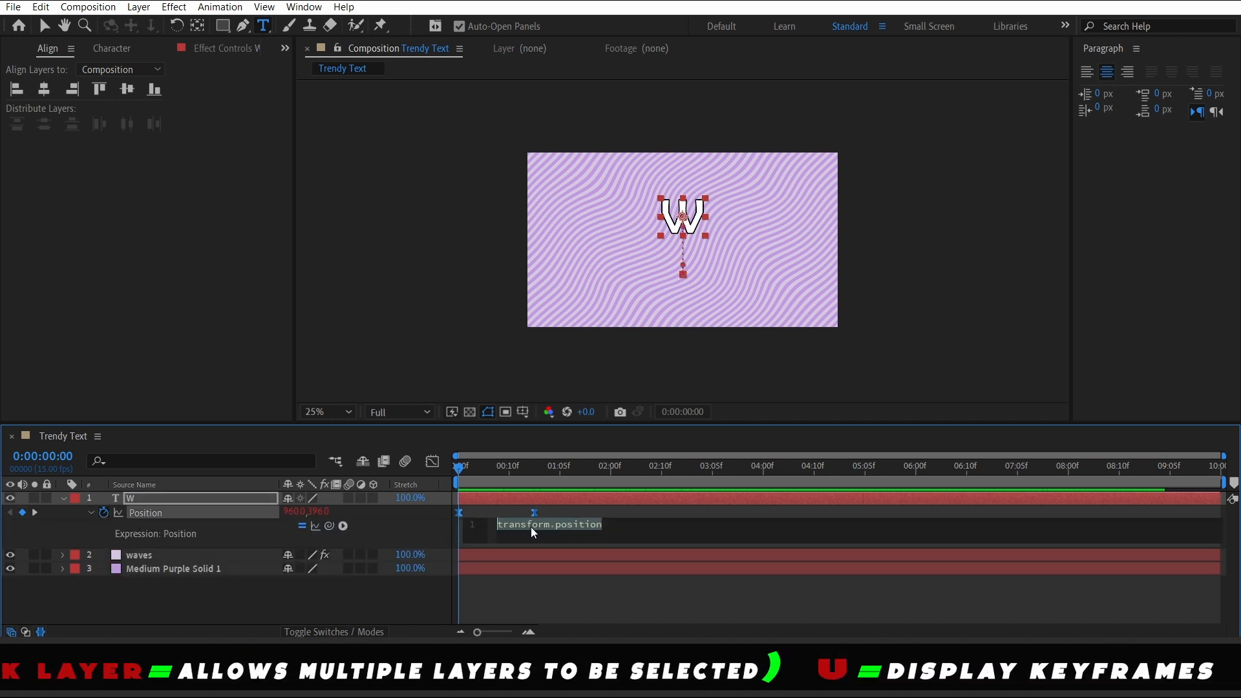
pyautogui.write('l')
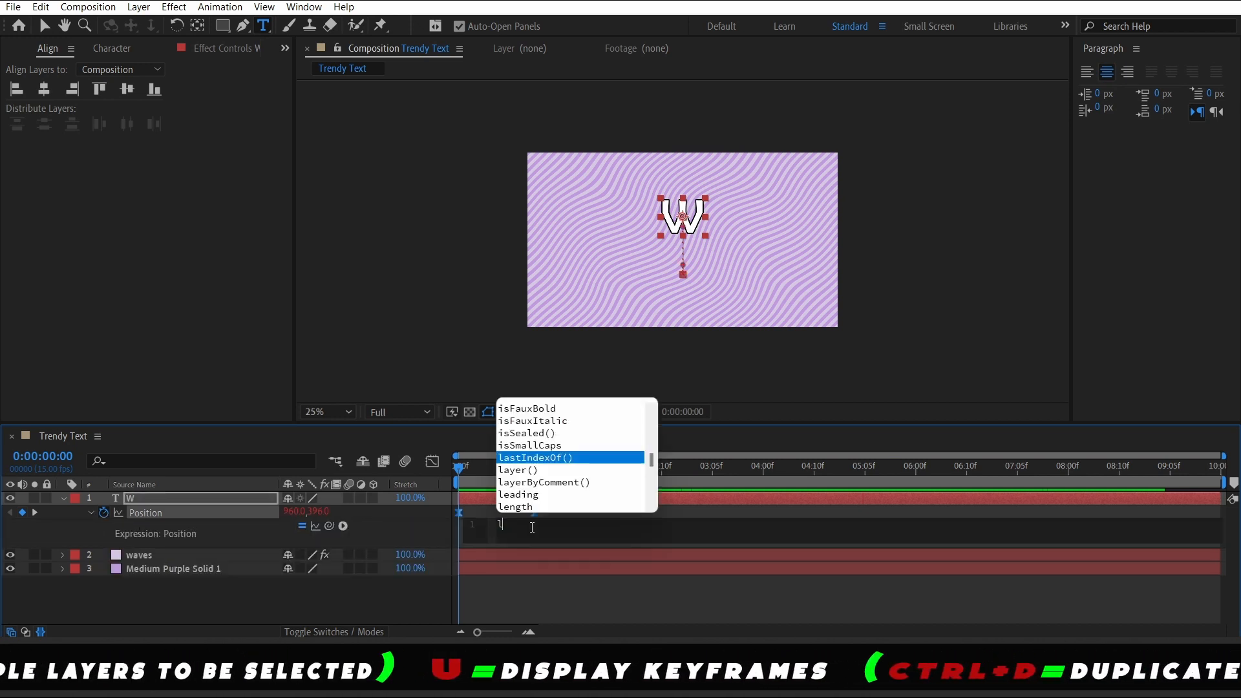
pyautogui.write('oop')
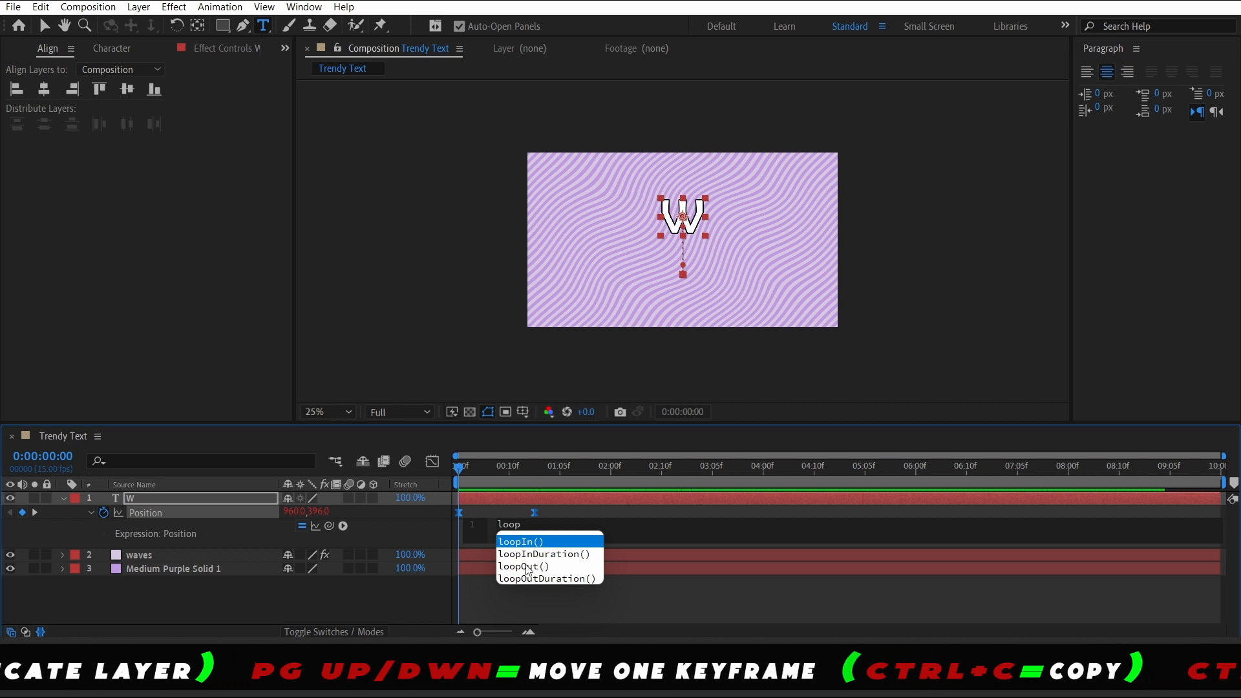
pyautogui.click(527, 566)
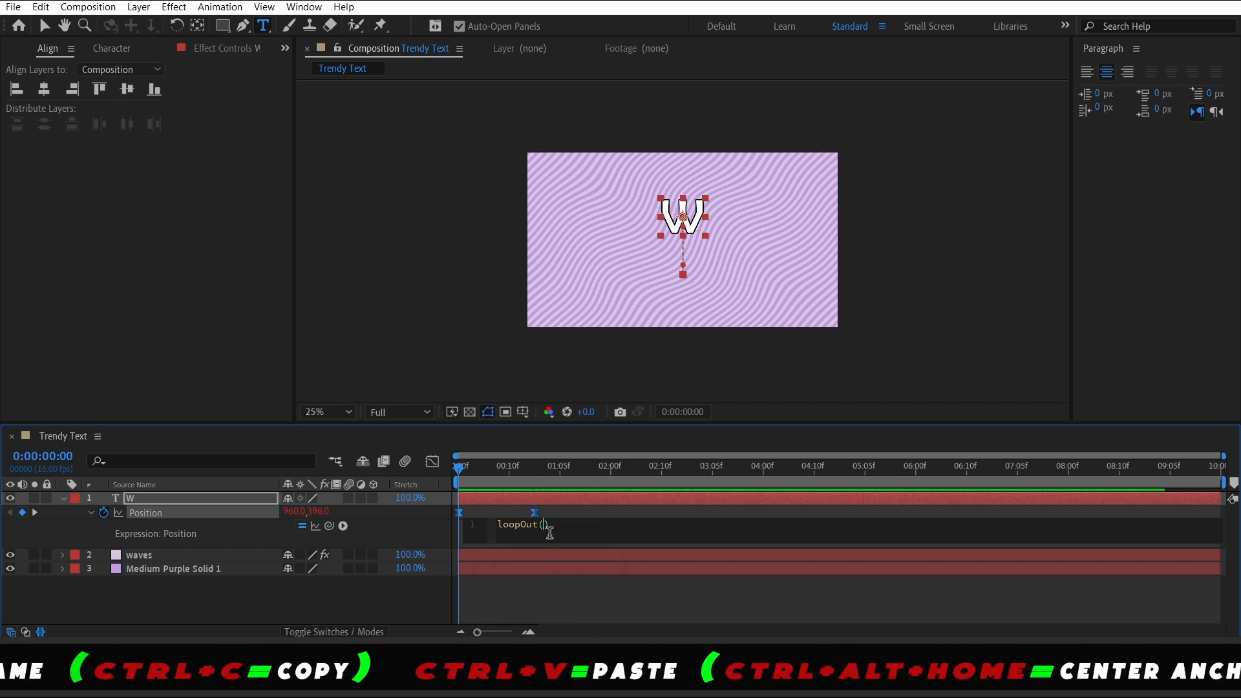
pyautogui.write('"')
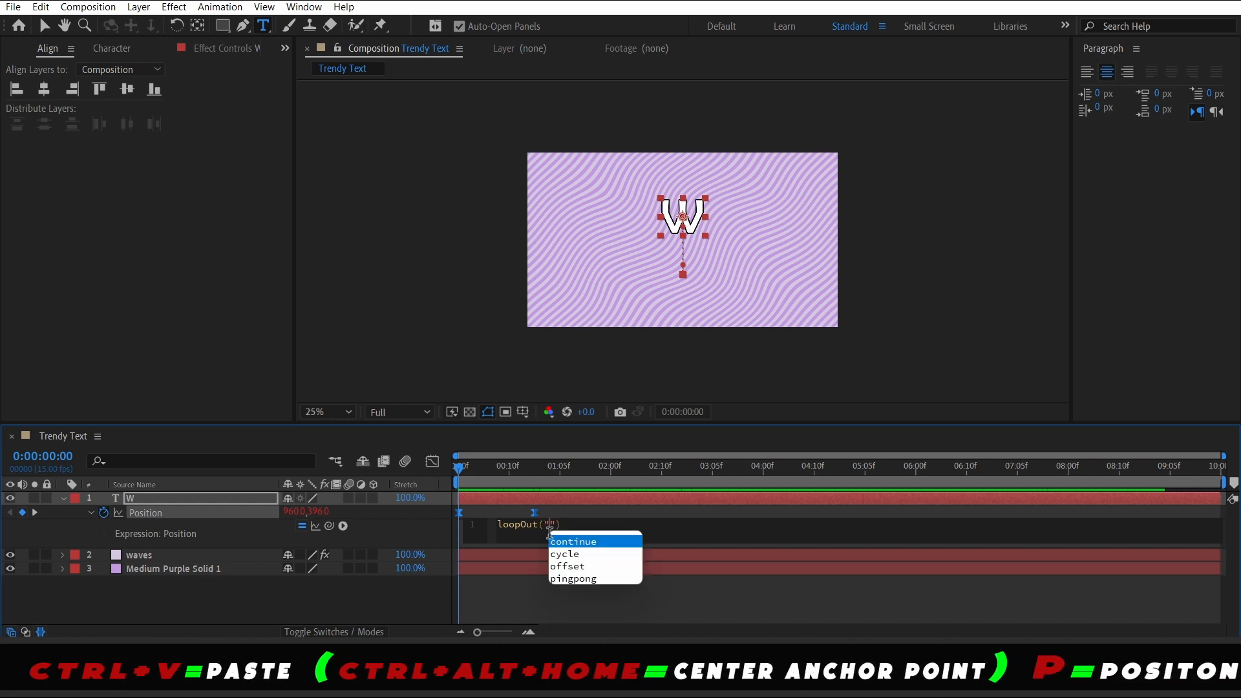
pyautogui.click(576, 580)
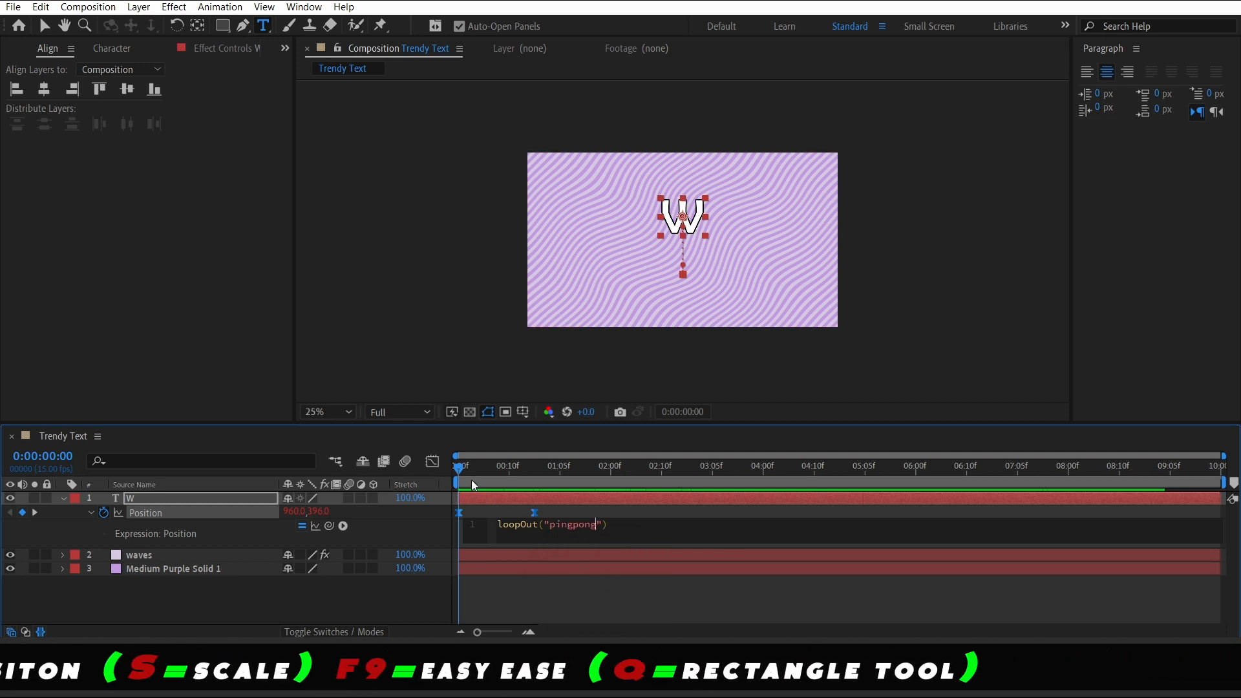
pyautogui.moveTo(472, 474); pyautogui.dragTo(431, 479)
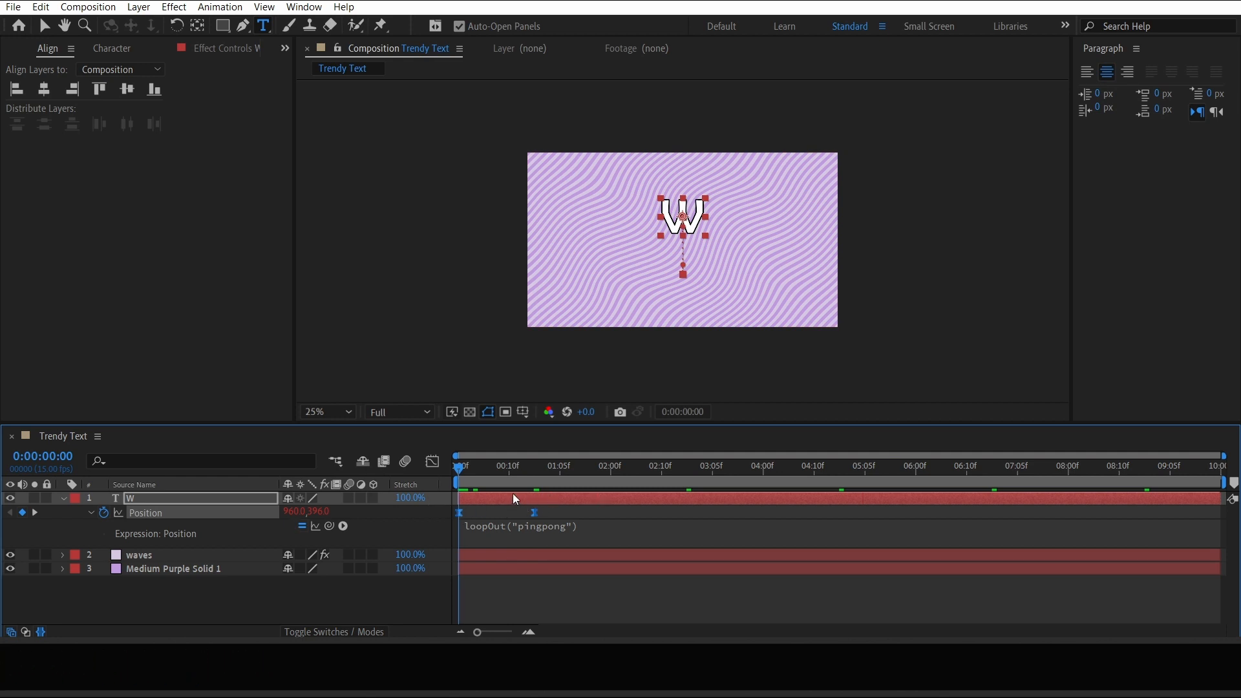
# Preview the looping W animation and collapse the layer's properties
pyautogui.press('space')
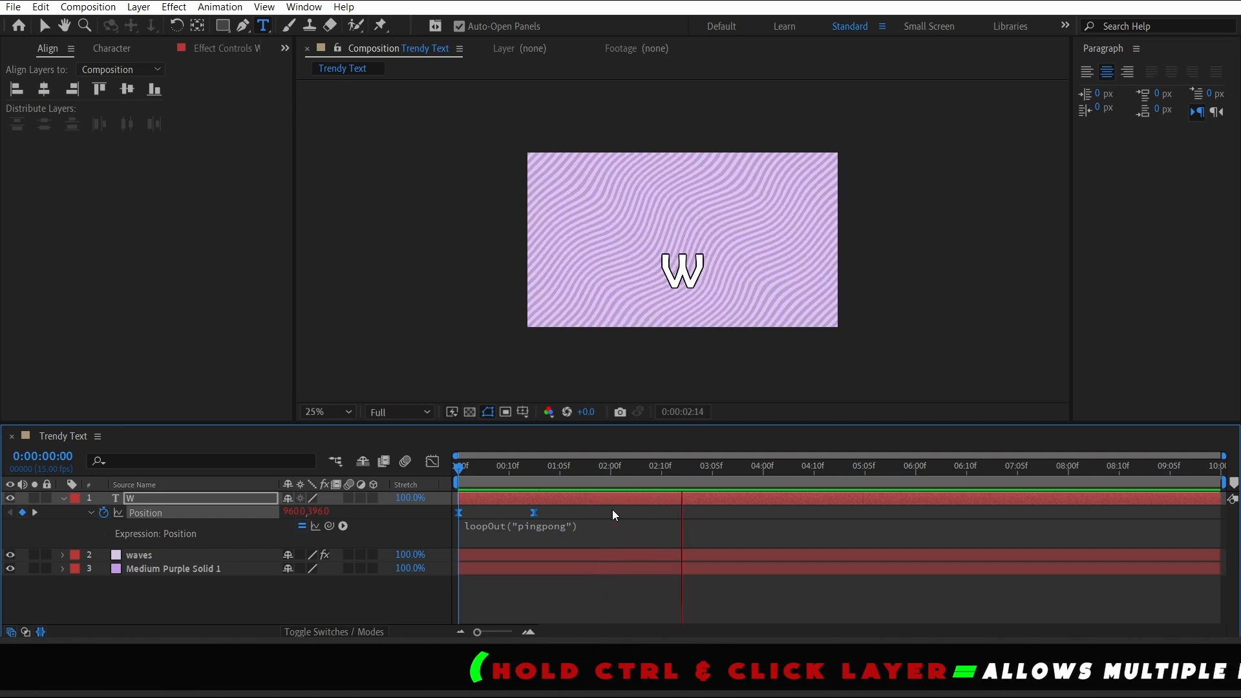
pyautogui.press('space')
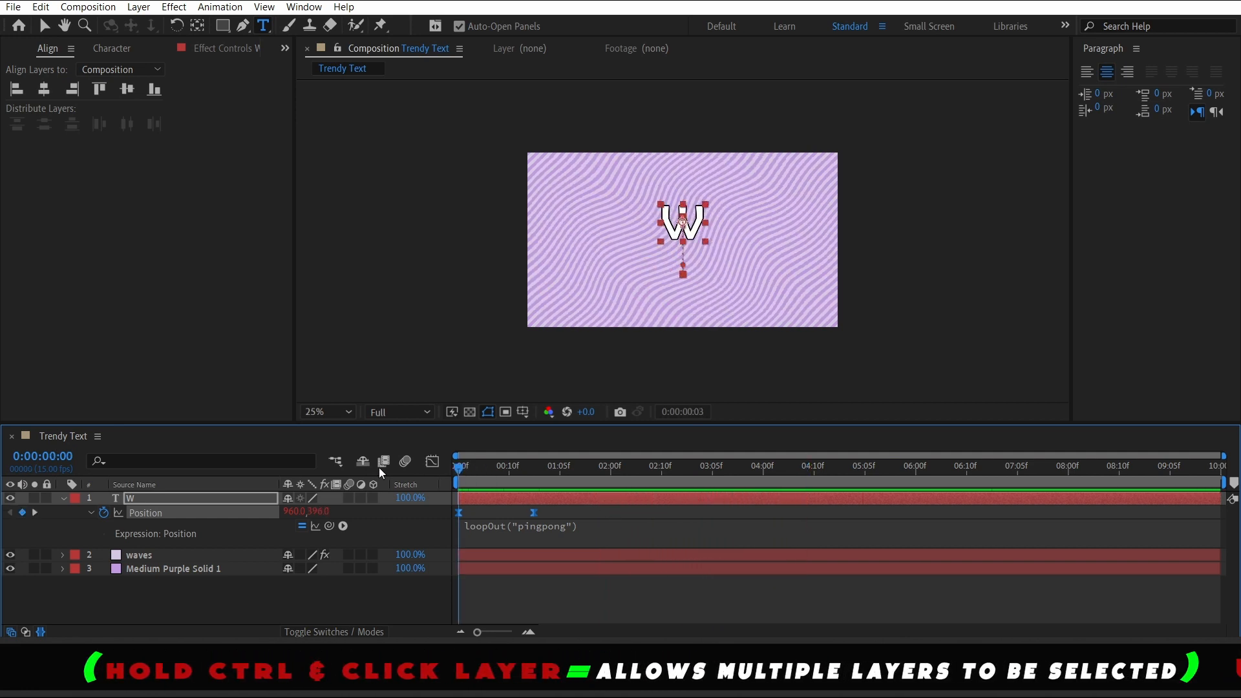
pyautogui.click(60, 498)
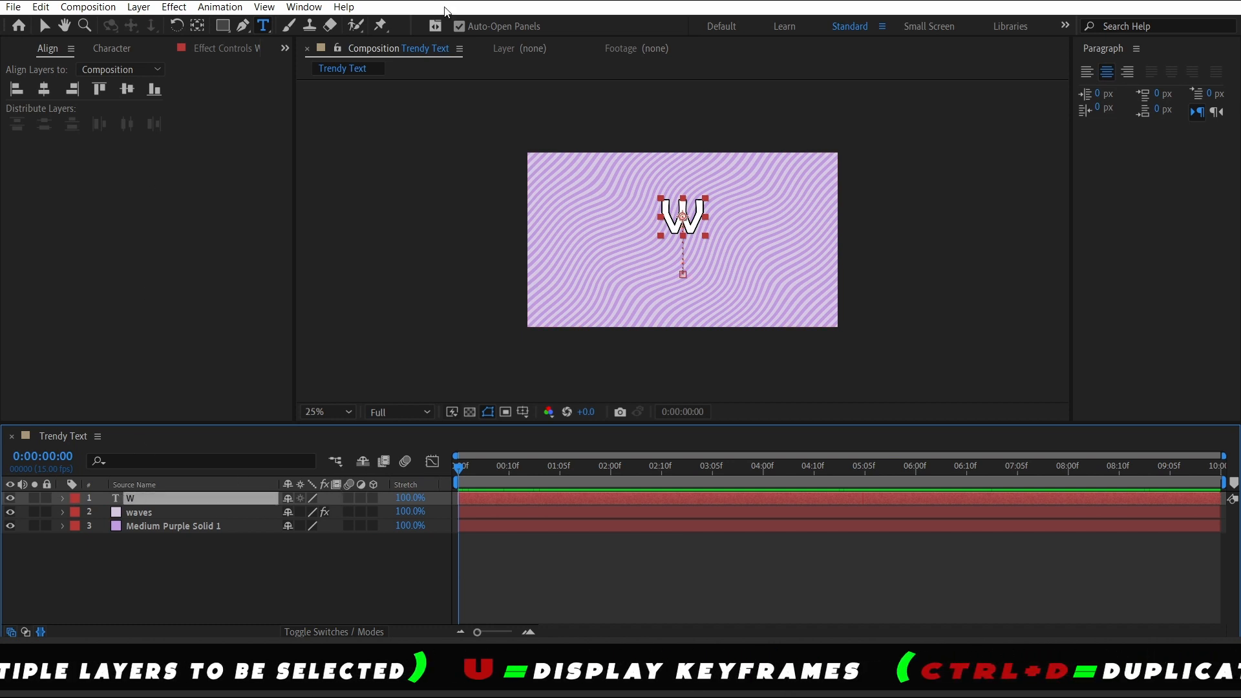
# Set the W text's stroke width to 14 px
pyautogui.click(112, 49)
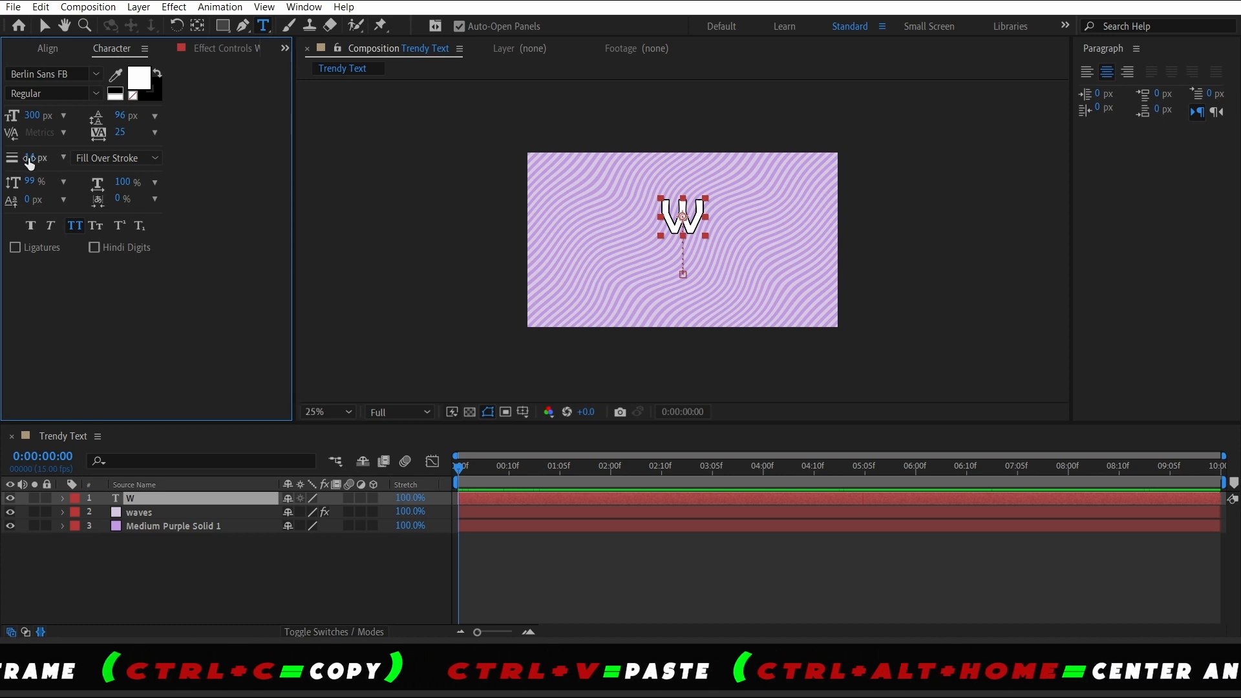
pyautogui.moveTo(29, 159); pyautogui.dragTo(32, 158)
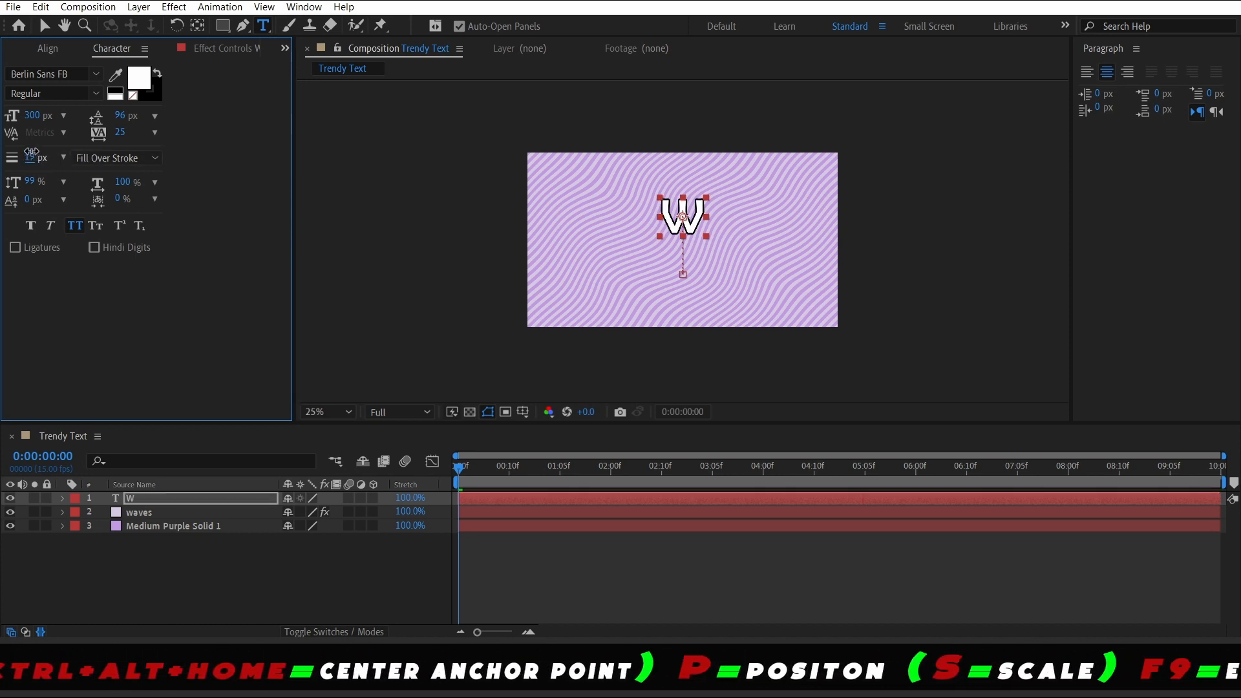
pyautogui.click(108, 158)
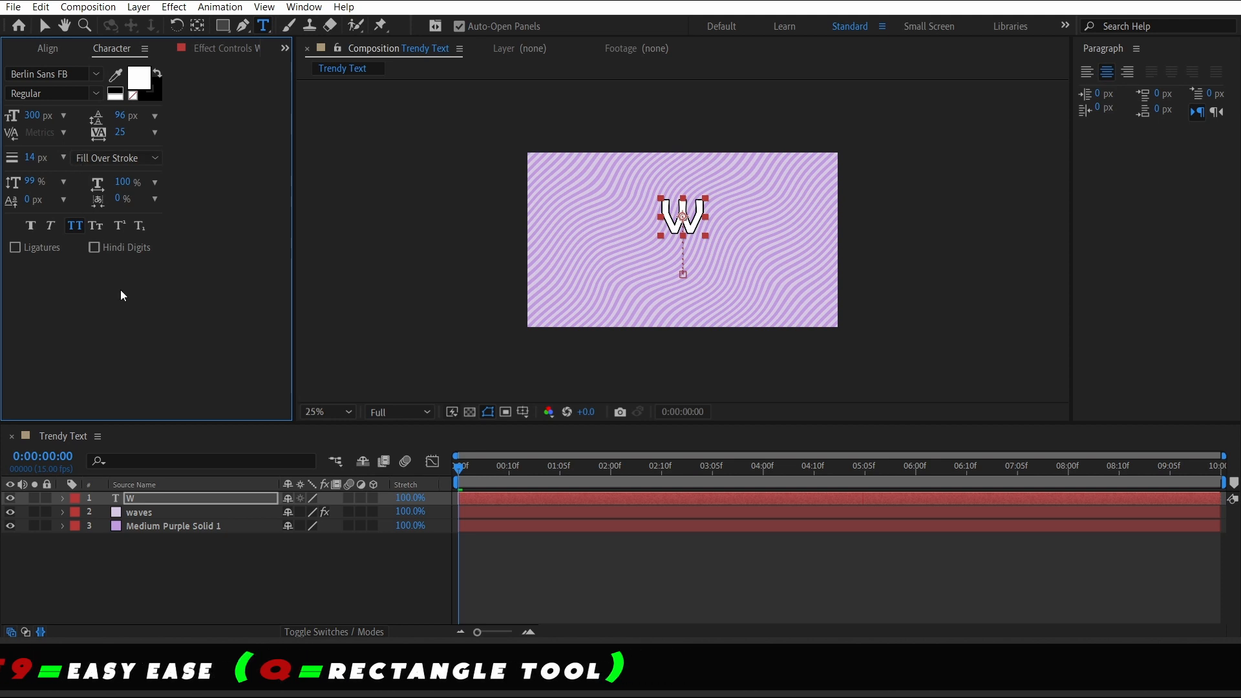
pyautogui.click(149, 86)
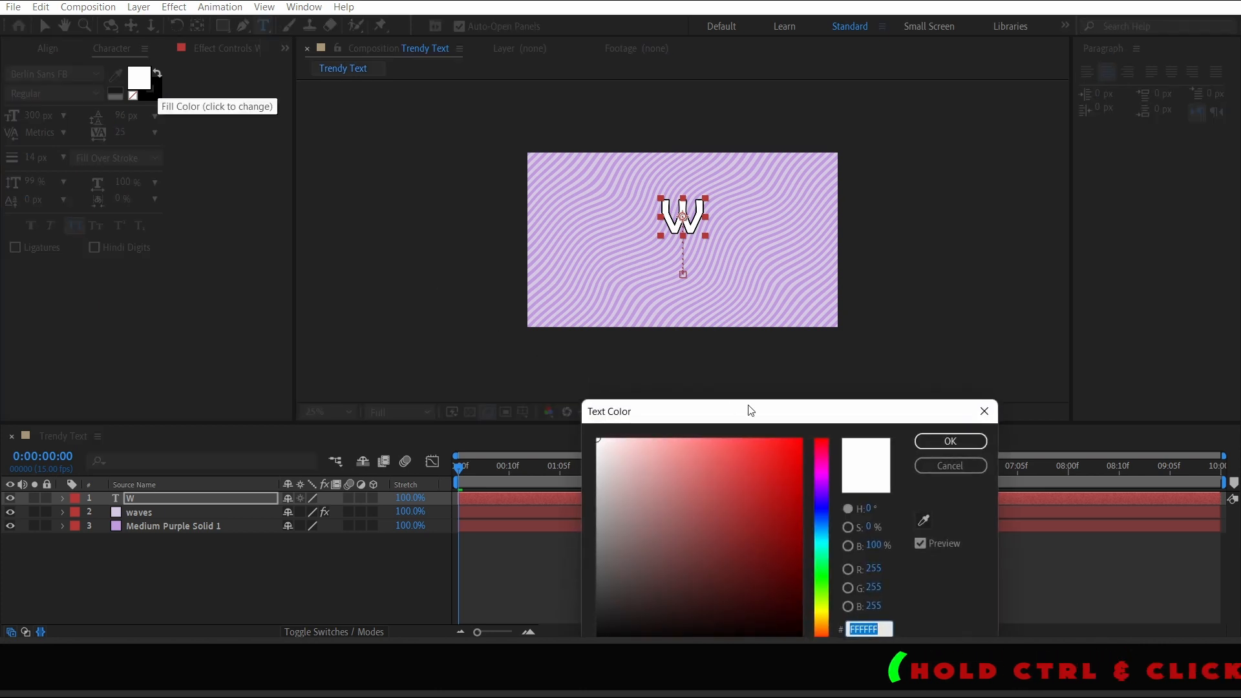
pyautogui.click(950, 466)
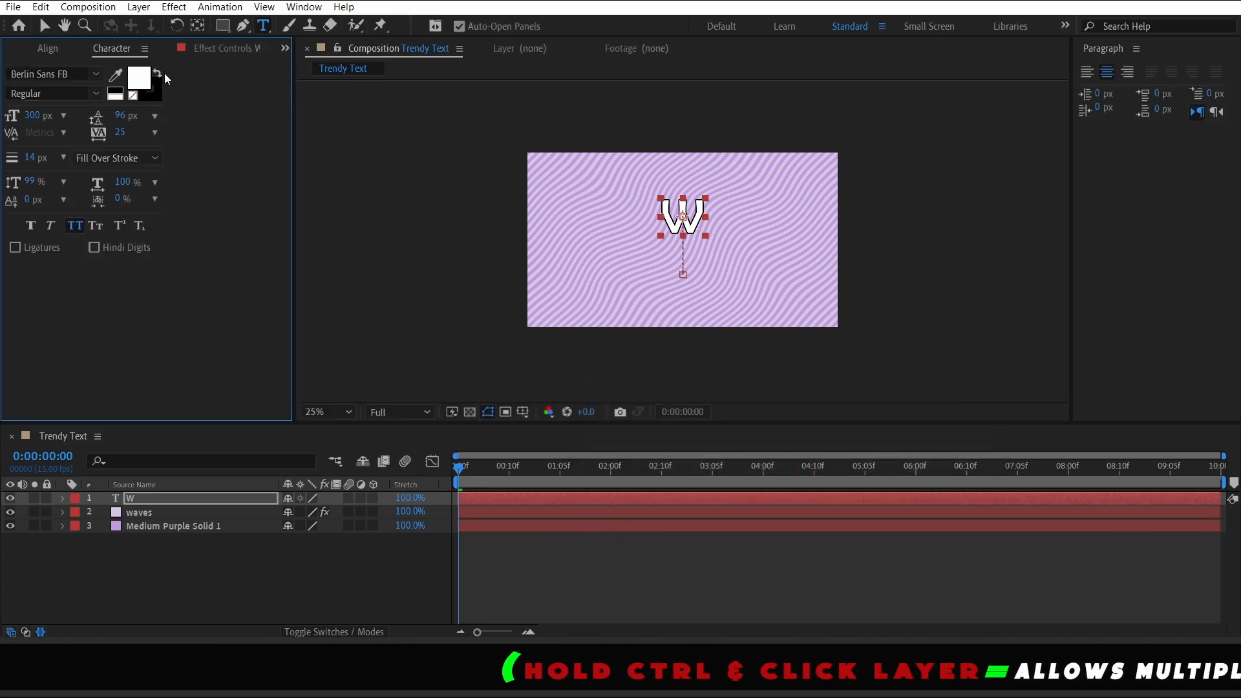
# Swap the W text's fill and stroke colors so the letter is black with a white stroke
pyautogui.click(159, 75)
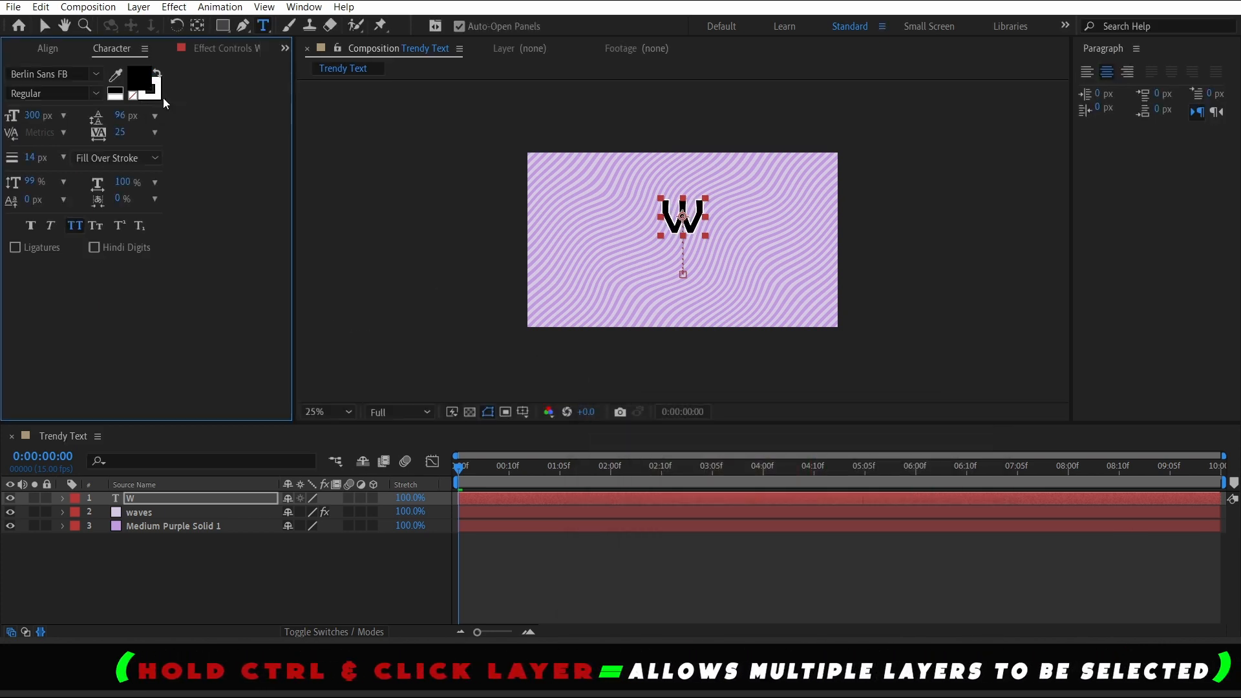
pyautogui.click(159, 98)
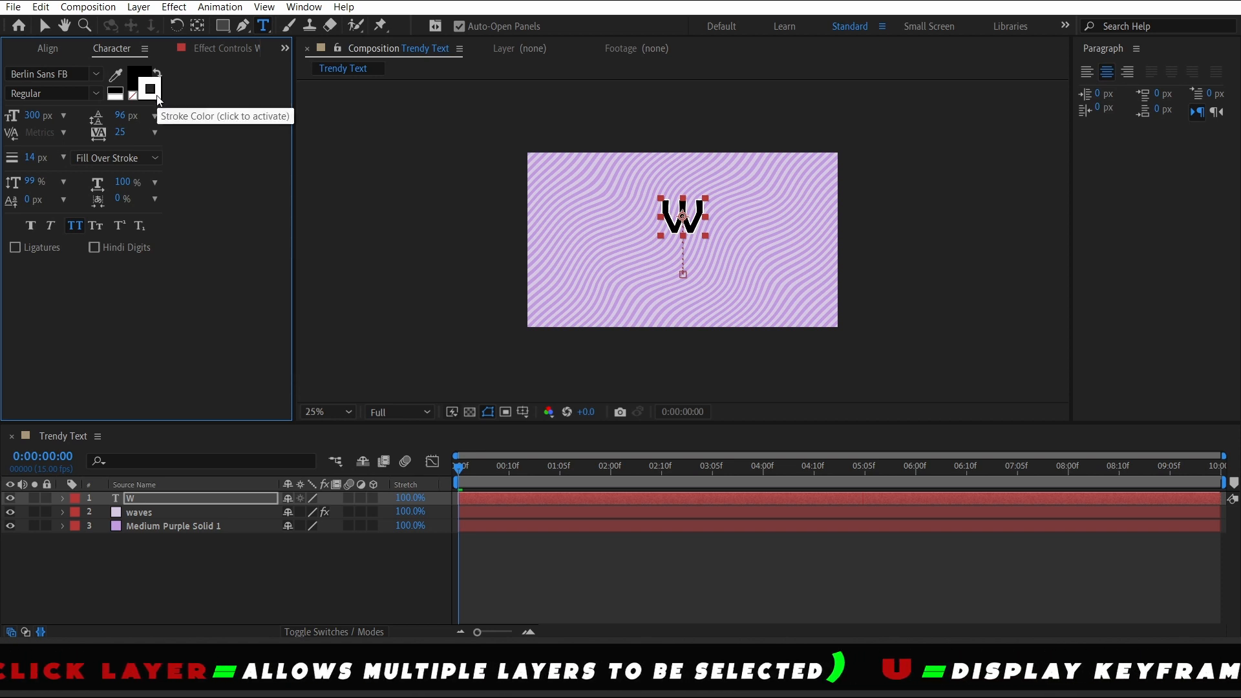
pyautogui.click(158, 99)
pyautogui.moveTo(655, 489); pyautogui.dragTo(704, 527)
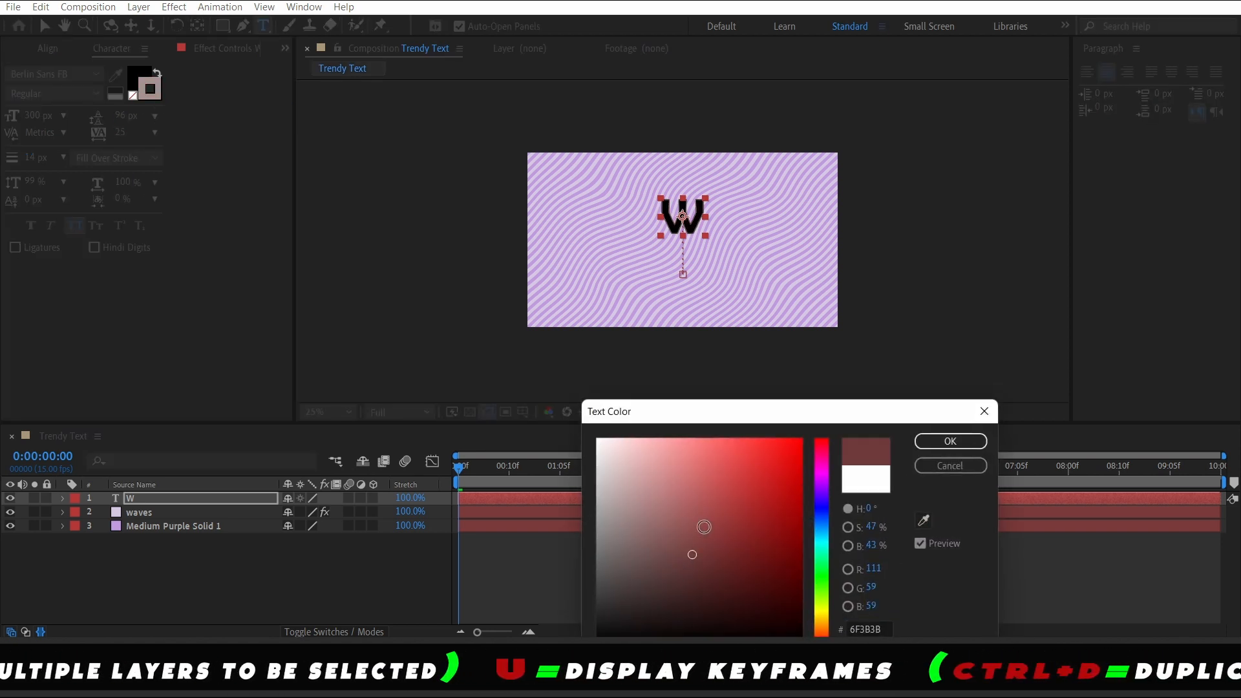
pyautogui.click(951, 442)
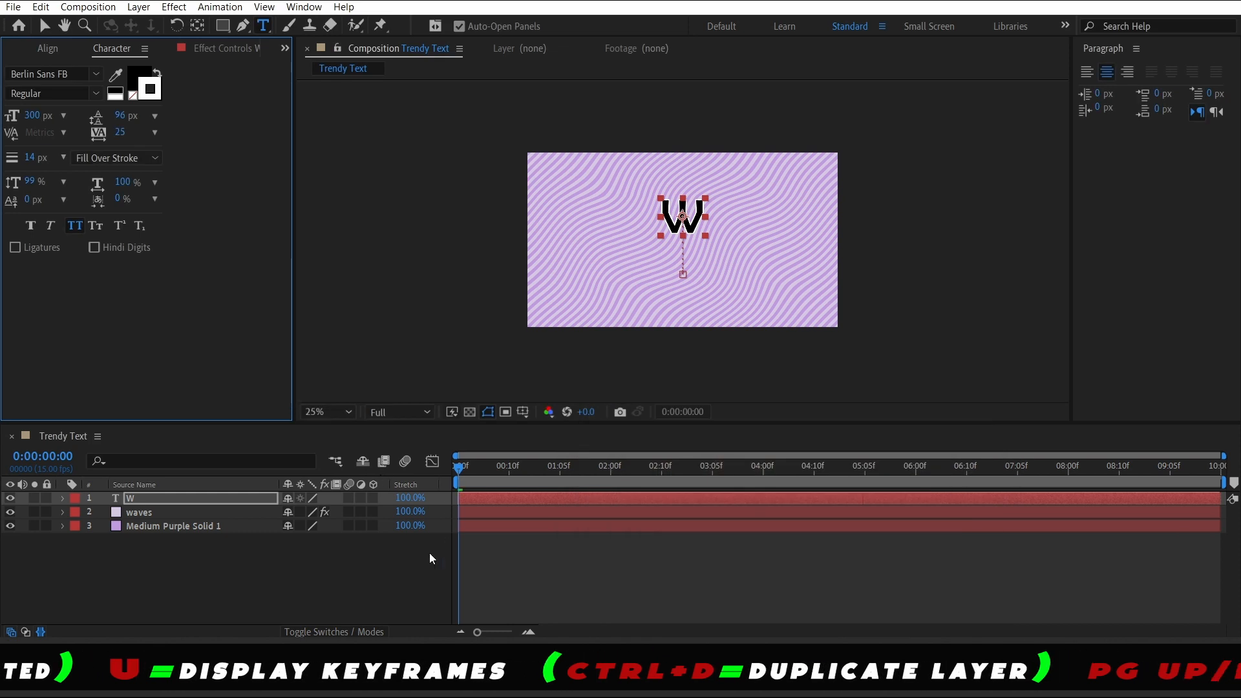
pyautogui.click(363, 557)
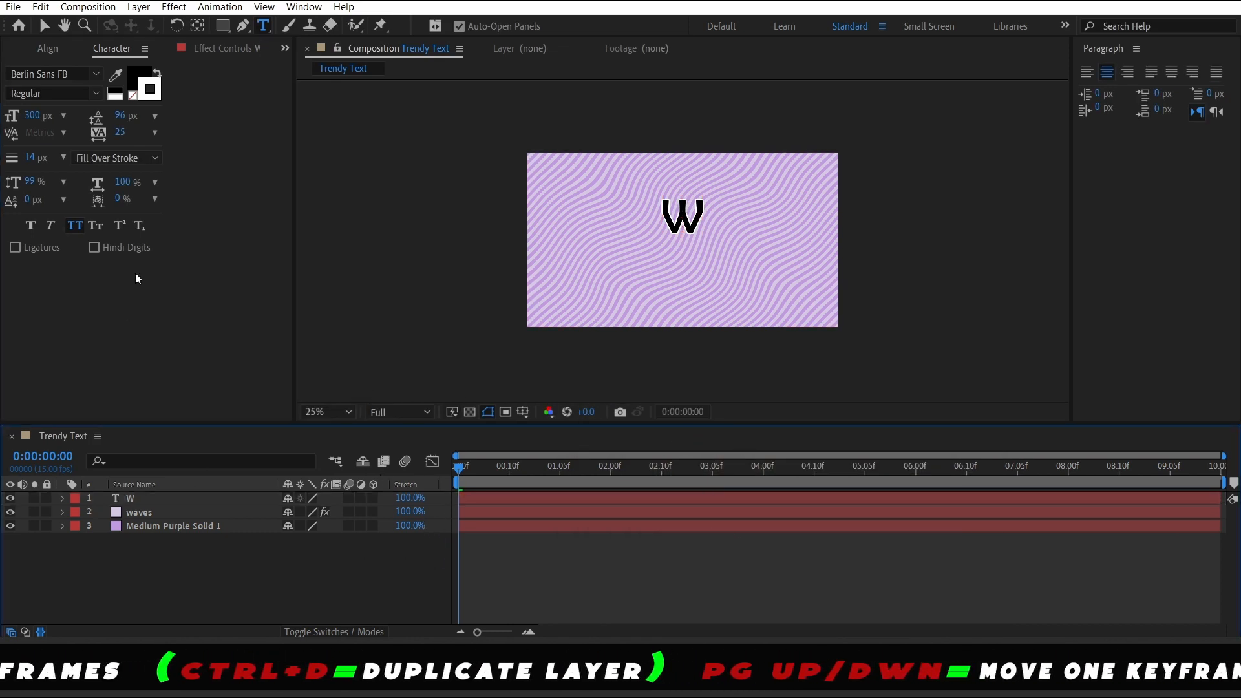
# With no layer selected, swap the default character colors back to a white fill
pyautogui.click(157, 73)
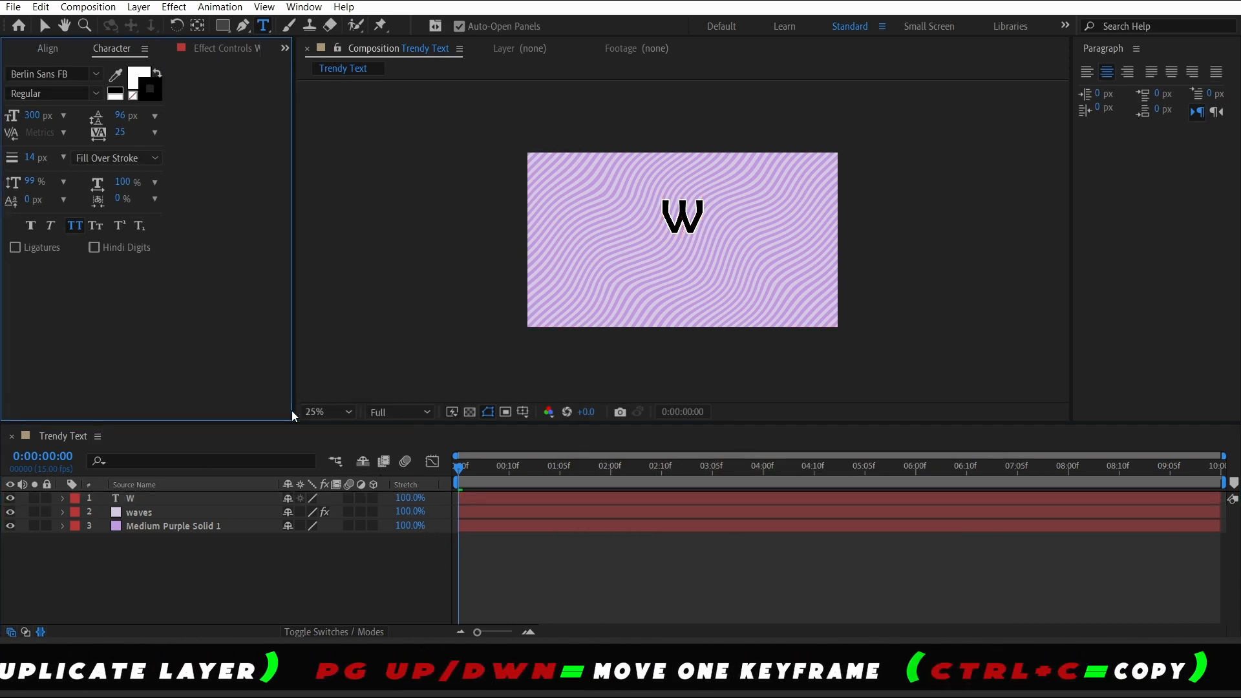
pyautogui.click(147, 82)
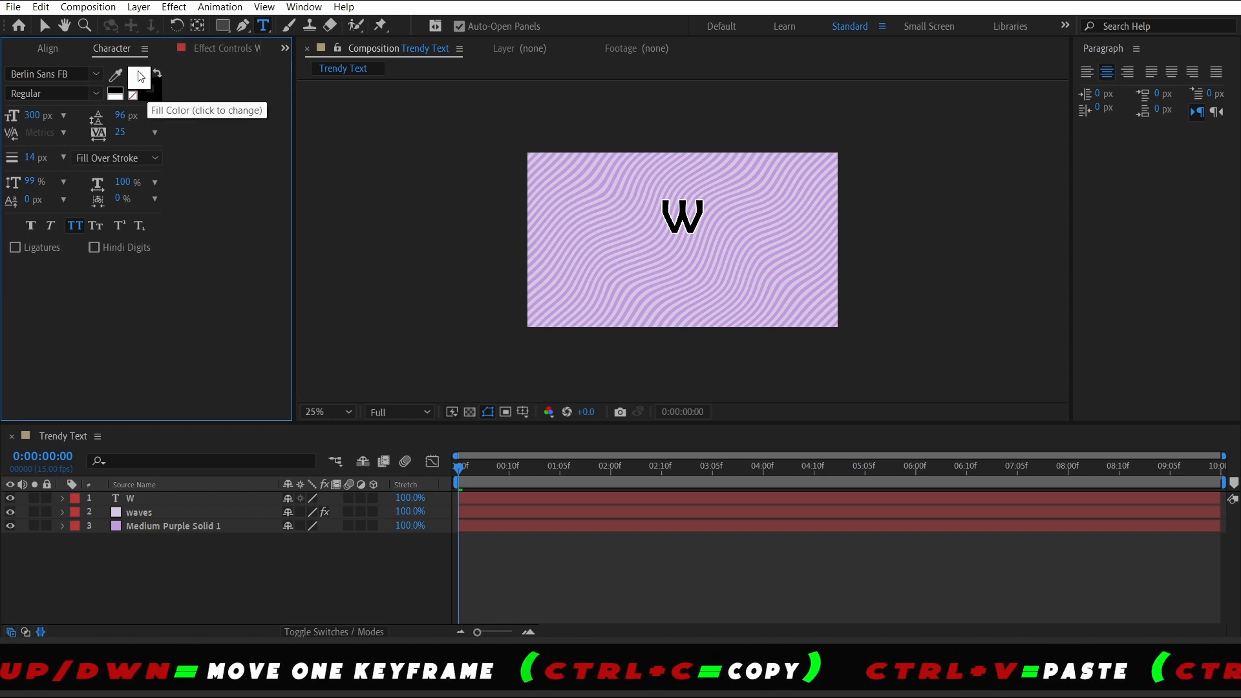
pyautogui.click(147, 82)
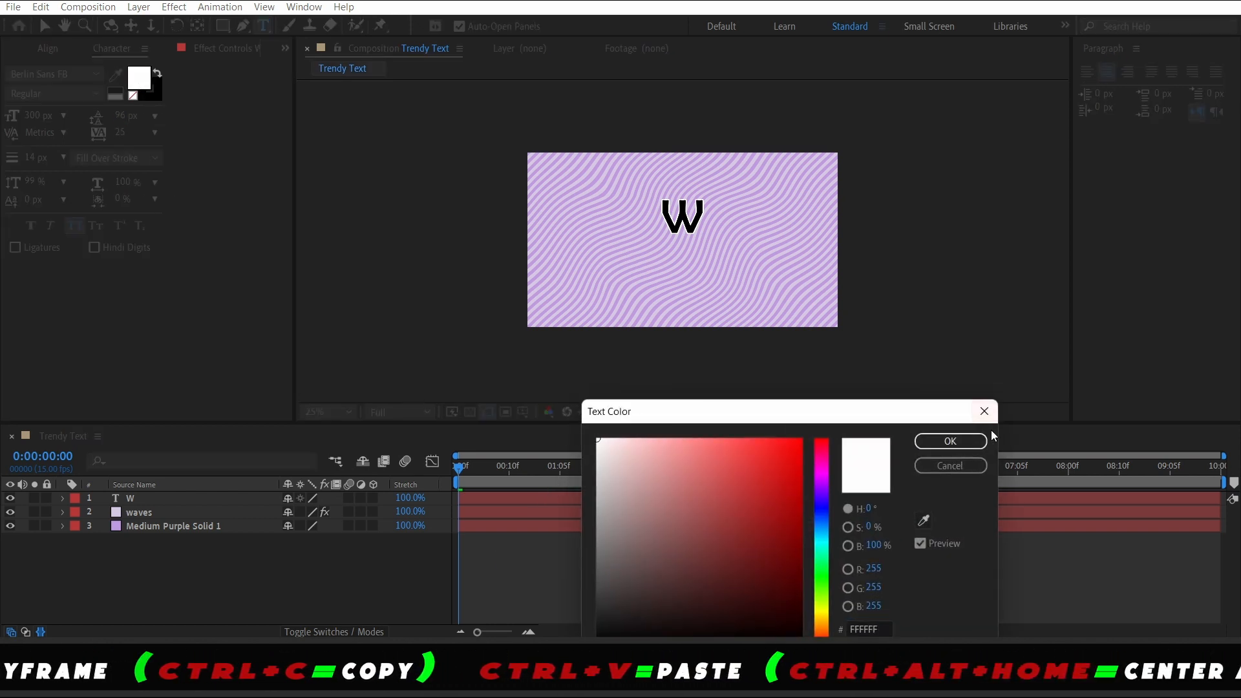
pyautogui.click(973, 441)
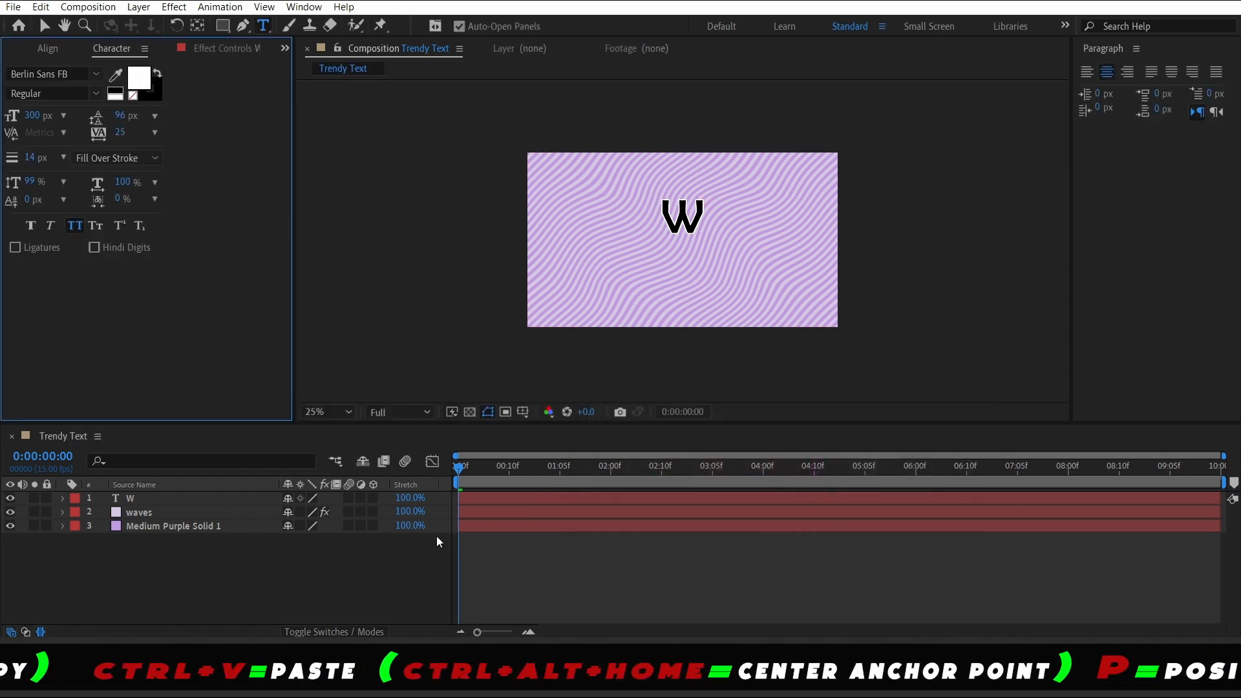
# Duplicate the W text layer and change the duplicate's text to a
pyautogui.click(161, 497)
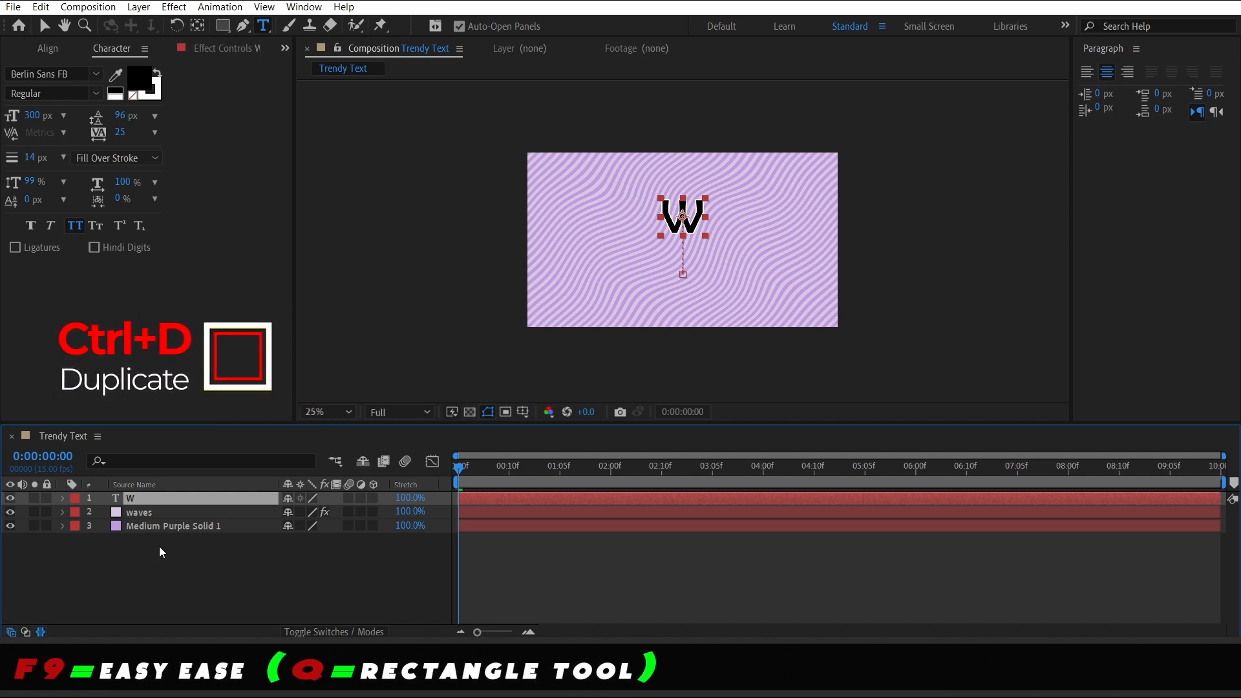
pyautogui.hotkey('ctrl', 'd')
pyautogui.doubleClick(180, 495)
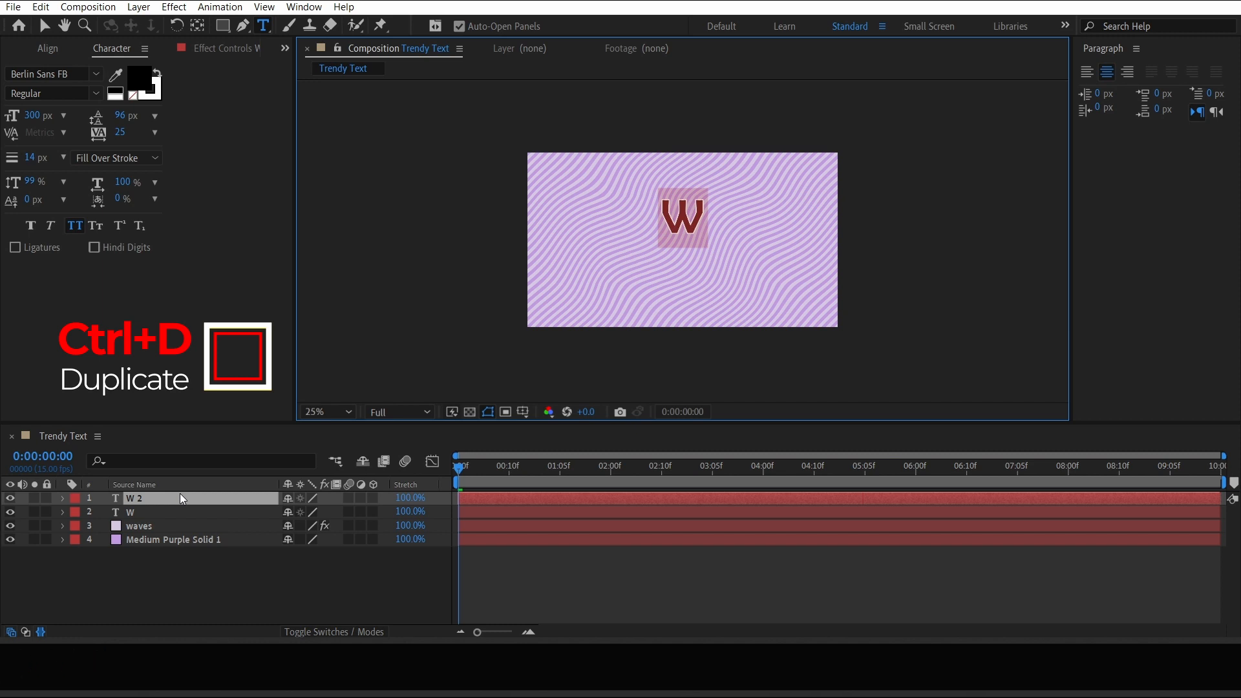
pyautogui.write('a')
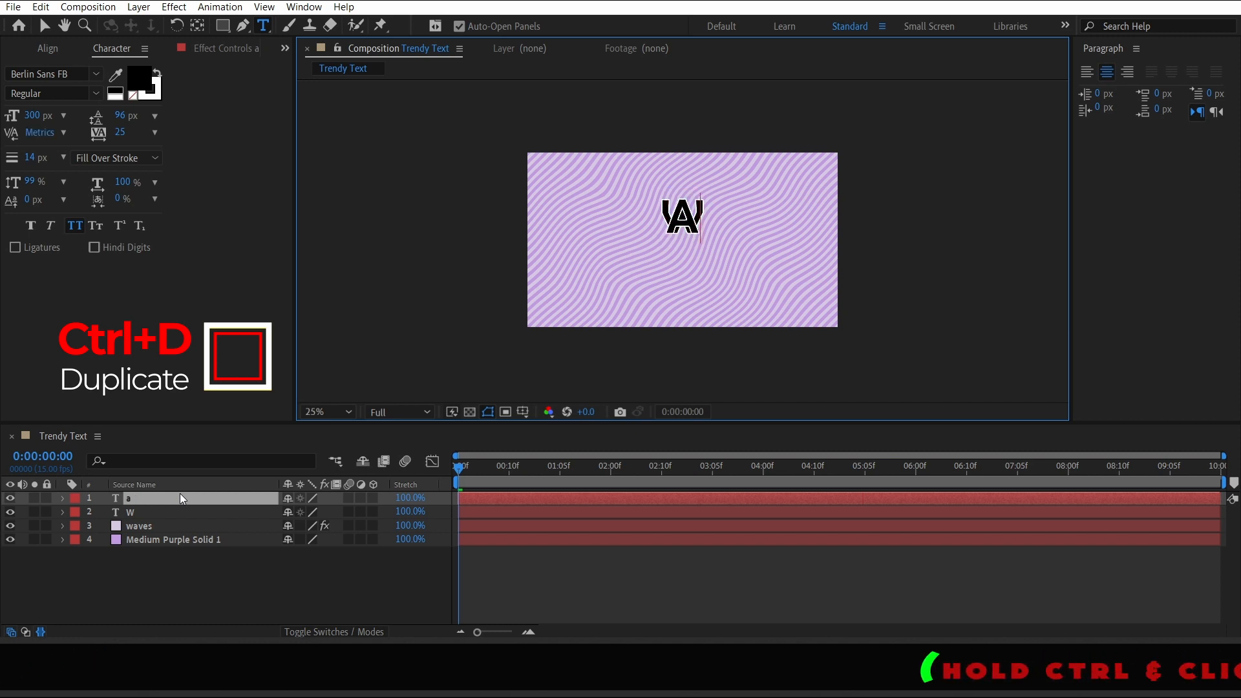
# Move the a layer below the W layer and hide the waves layer
pyautogui.moveTo(173, 495); pyautogui.dragTo(168, 516)
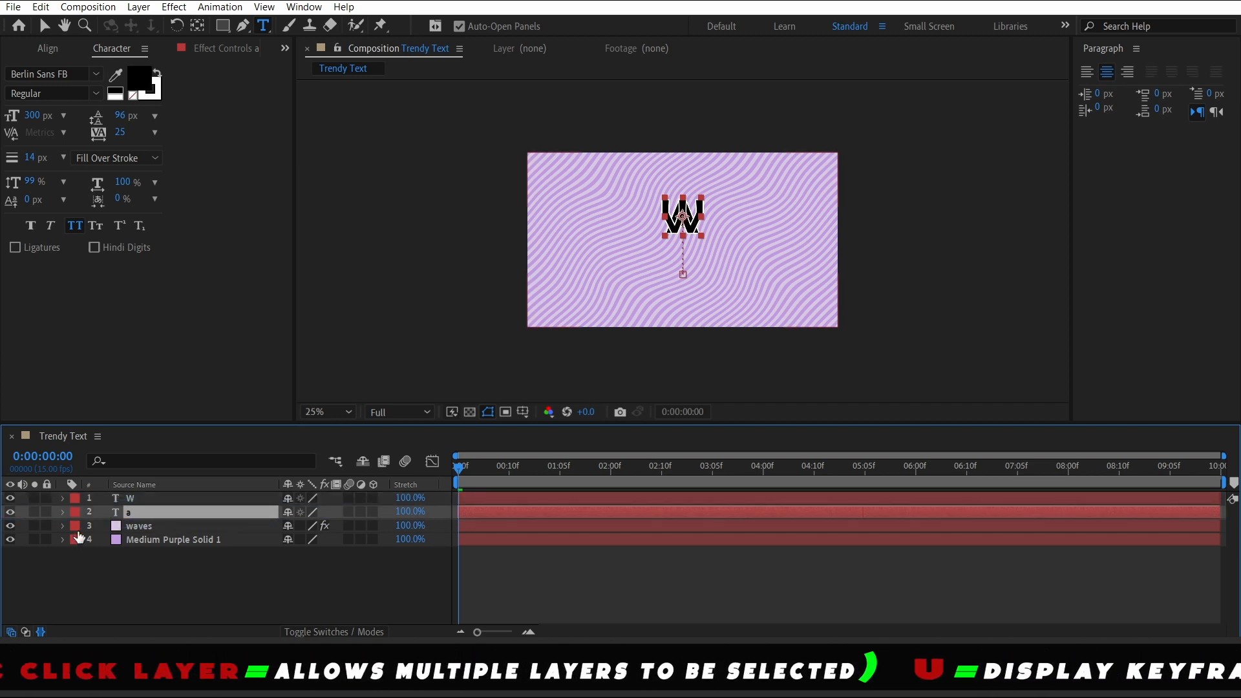
pyautogui.click(10, 525)
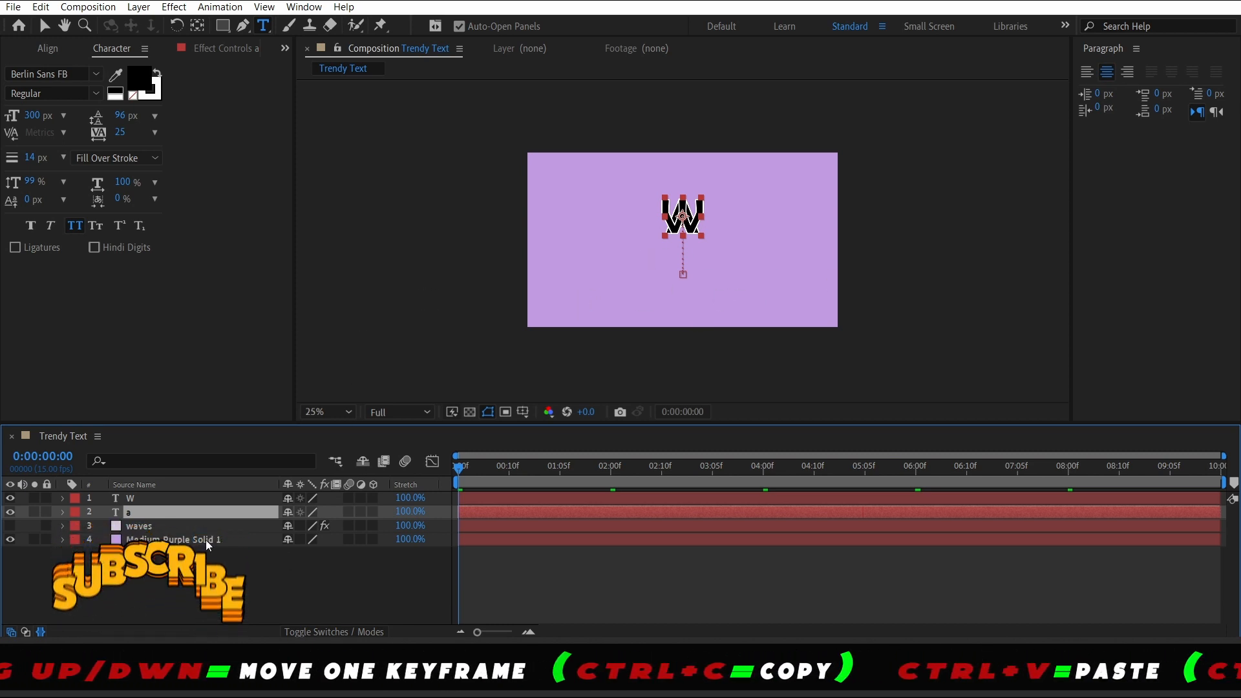
# Select both position keyframes of the a layer and nudge them right so the letter sits beside the W, at 1120 px at 1 second
pyautogui.press('u')
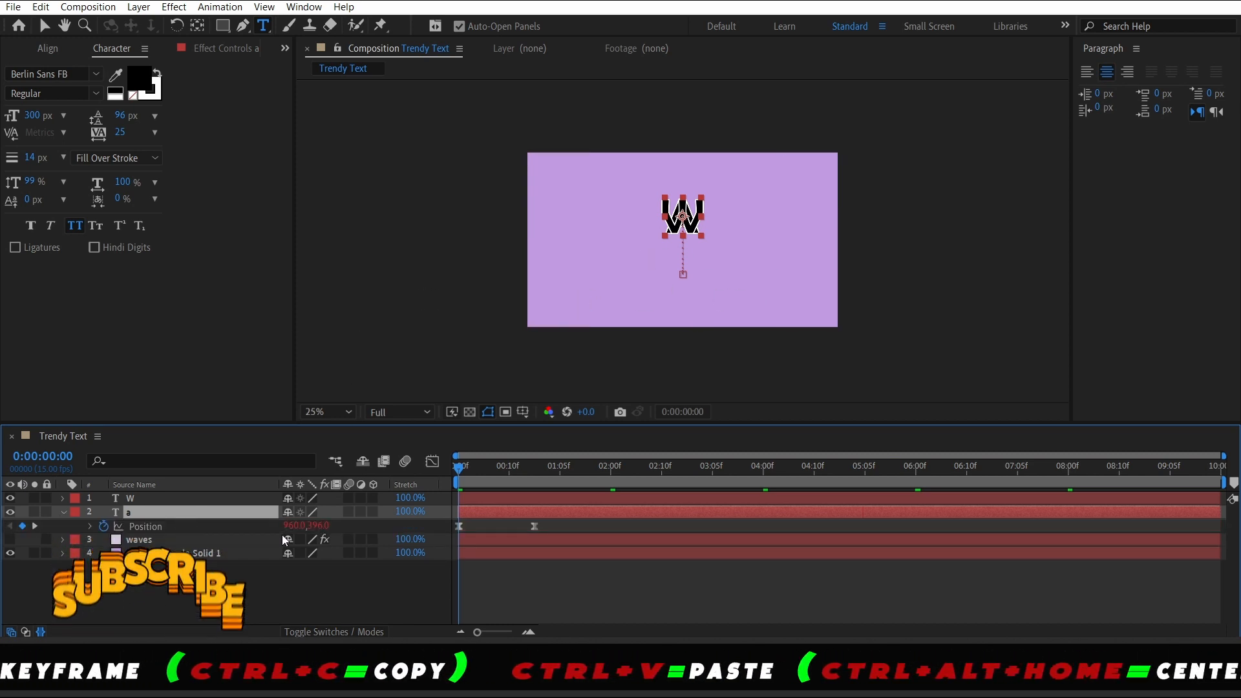
pyautogui.click(489, 471)
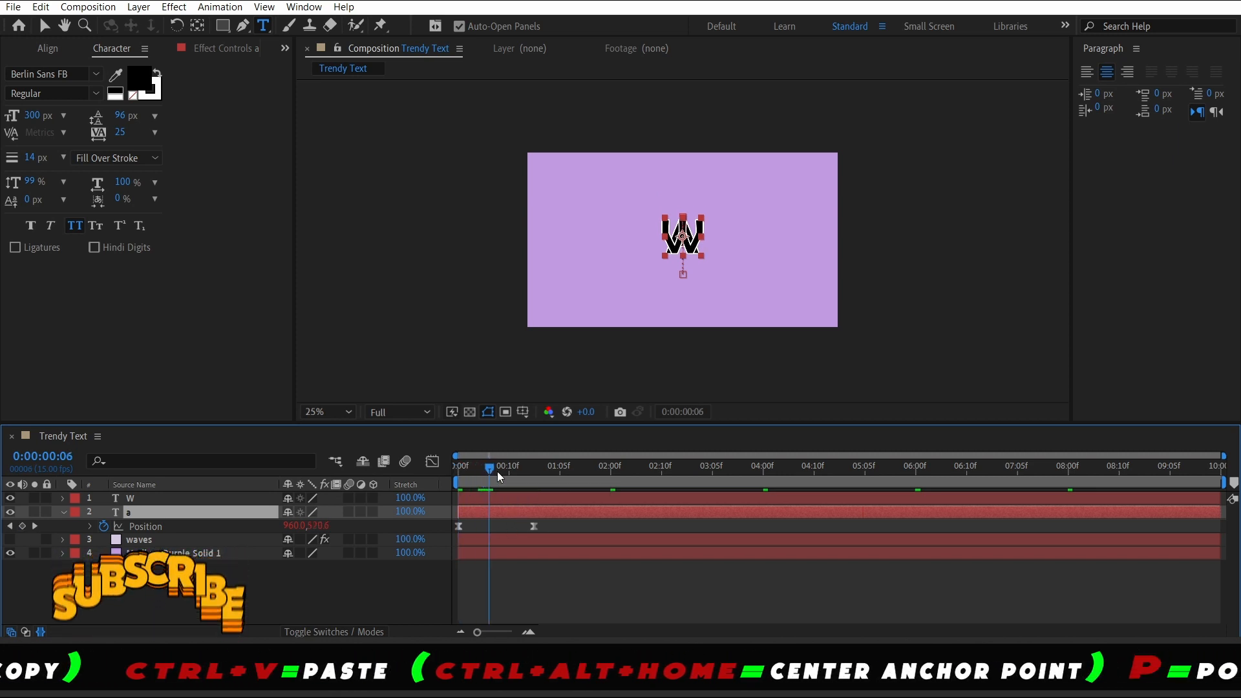
pyautogui.moveTo(498, 472); pyautogui.dragTo(533, 471)
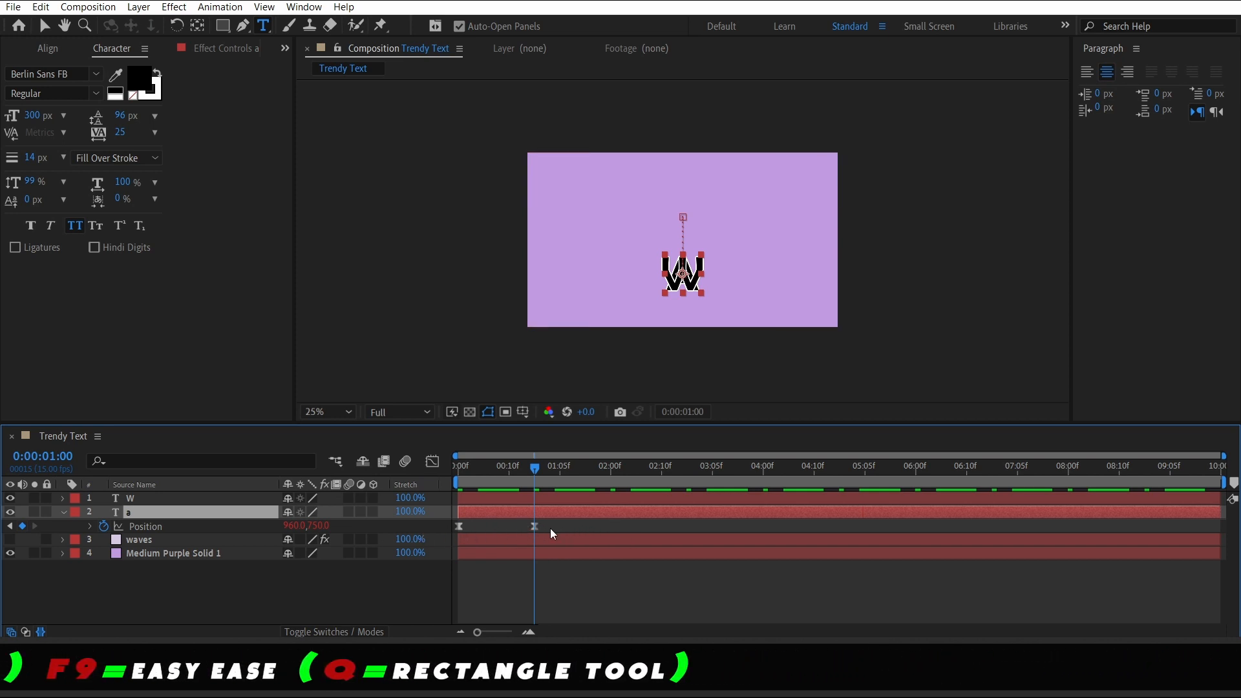
pyautogui.moveTo(549, 527); pyautogui.dragTo(447, 526)
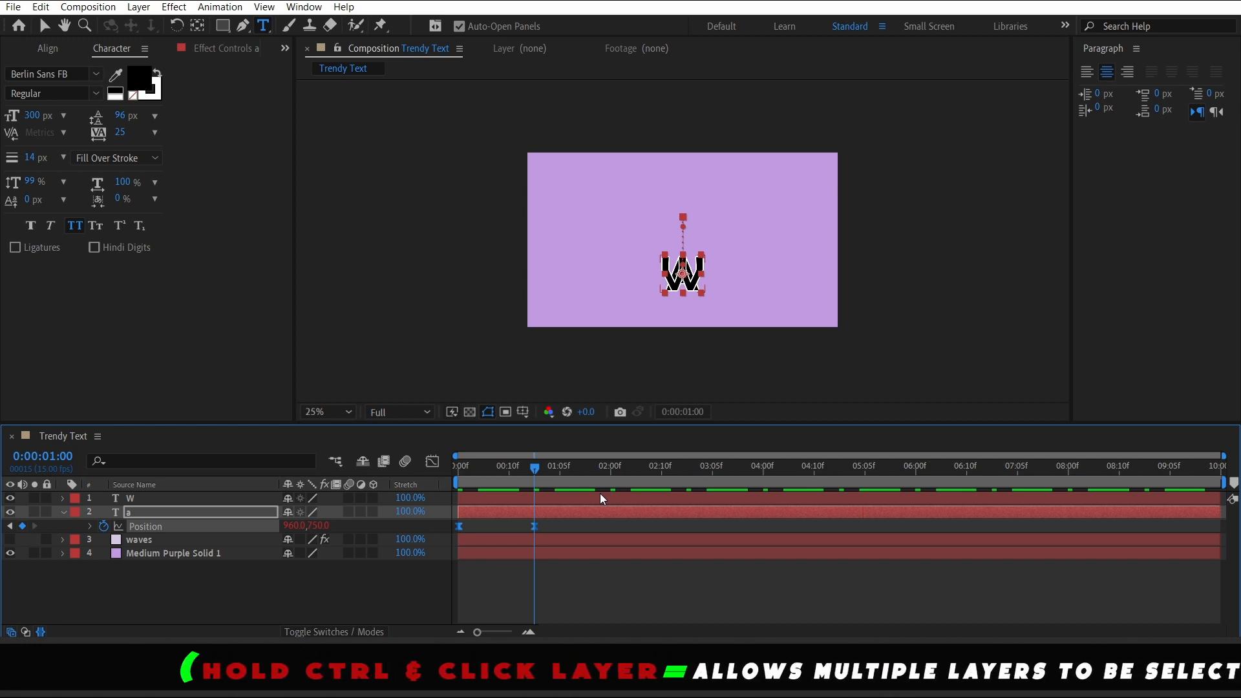
pyautogui.hotkey('shift', 'Right')
pyautogui.hotkey('shift', 'Right')
pyautogui.hotkey('shift', 'Right')
pyautogui.hotkey('shift', 'Right')
pyautogui.hotkey('shift', 'Right')
pyautogui.hotkey('shift', 'Right')
pyautogui.hotkey('shift', 'Right')
pyautogui.hotkey('shift', 'Right')
pyautogui.hotkey('shift', 'Right')
pyautogui.hotkey('shift', 'Right')
pyautogui.hotkey('shift', 'Right')
pyautogui.hotkey('shift', 'Right')
pyautogui.hotkey('shift', 'Right')
pyautogui.hotkey('shift', 'Right')
pyautogui.hotkey('shift', 'Right')
pyautogui.hotkey('shift', 'Right')
pyautogui.hotkey('shift', 'Right')
pyautogui.hotkey('shift', 'Right')
pyautogui.hotkey('shift', 'Right')
pyautogui.hotkey('shift', 'Right')
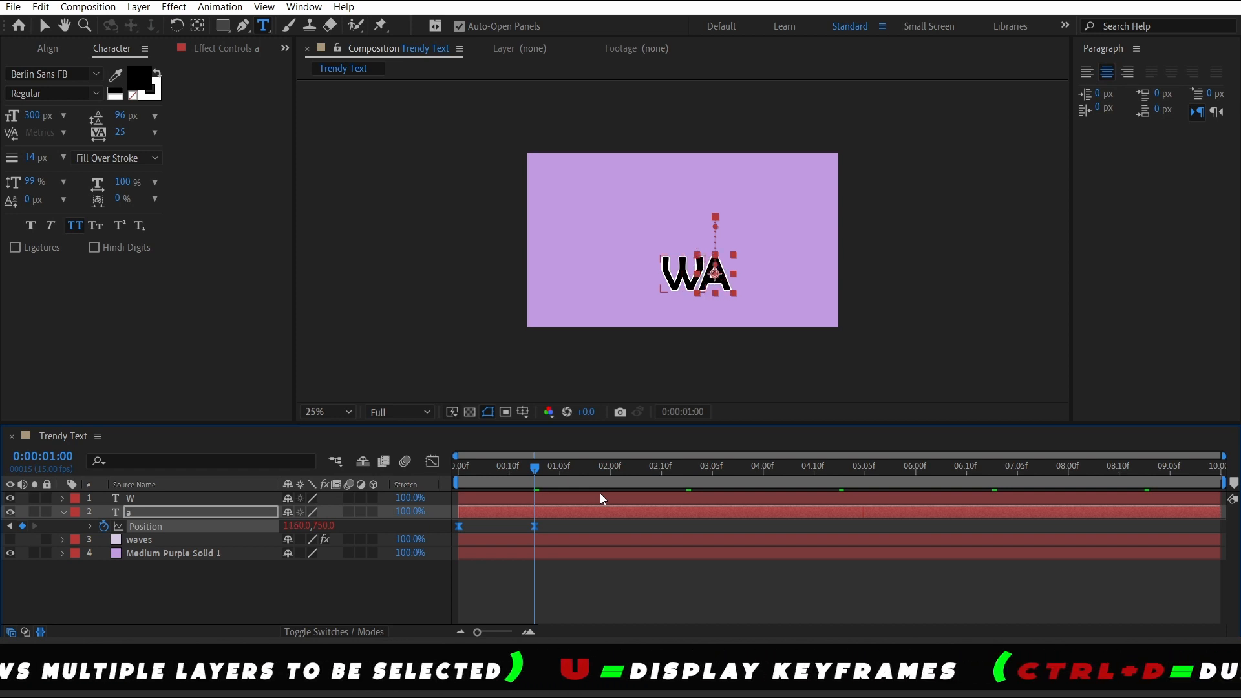
pyautogui.hotkey('shift', 'Left')
pyautogui.hotkey('shift', 'Left')
pyautogui.hotkey('shift', 'Left')
pyautogui.hotkey('shift', 'Left')
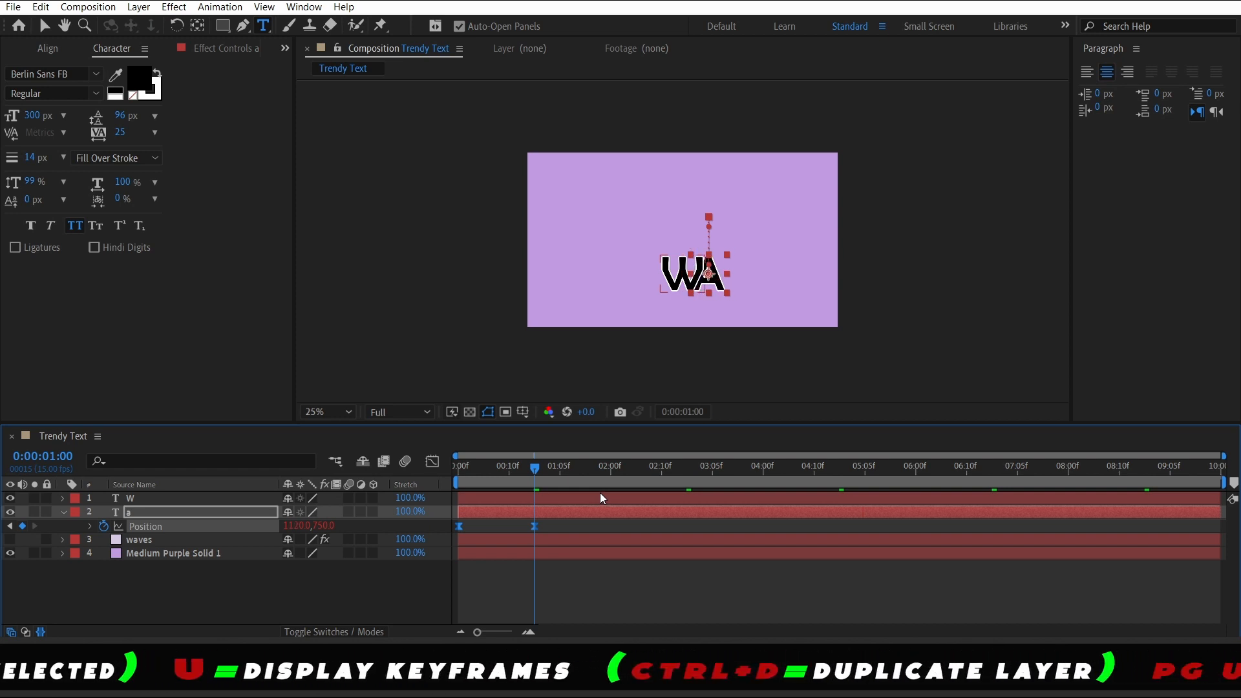
# Play back the animation from 1 second to check the two letters
pyautogui.click(556, 588)
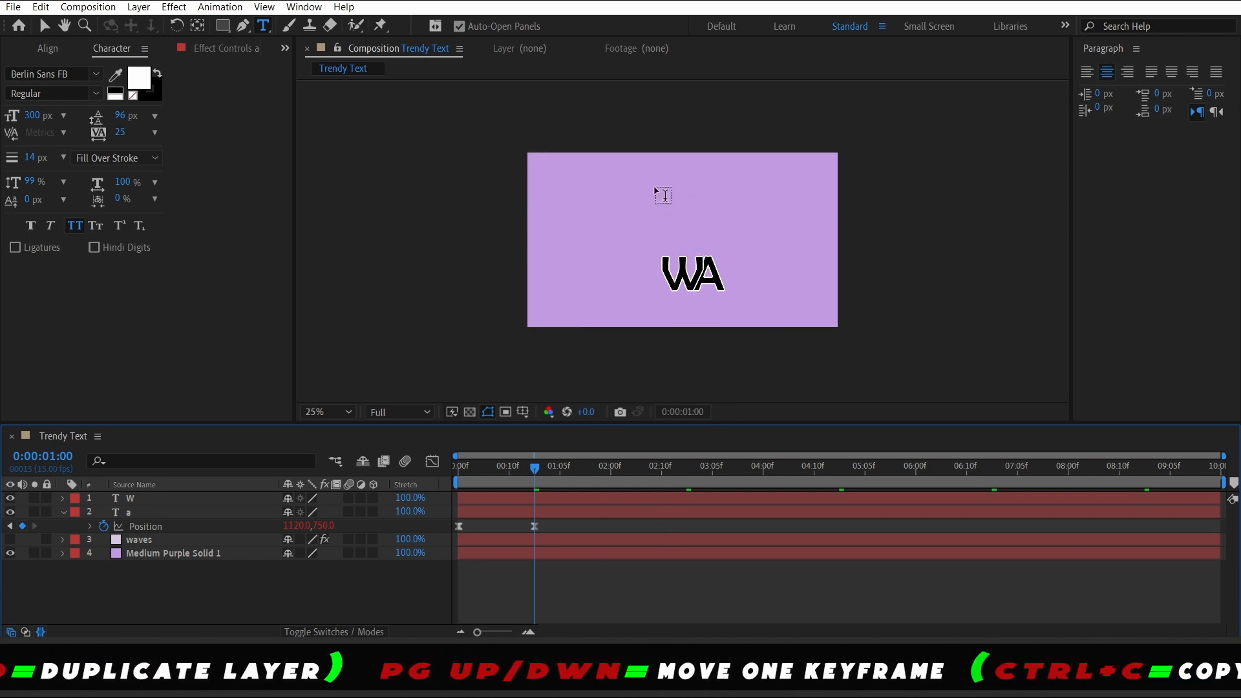
pyautogui.moveTo(532, 469)
pyautogui.mouseDown()
pyautogui.moveTo(449, 464)
pyautogui.moveTo(560, 472)
pyautogui.moveTo(535, 469)
pyautogui.mouseUp()
pyautogui.press('space')
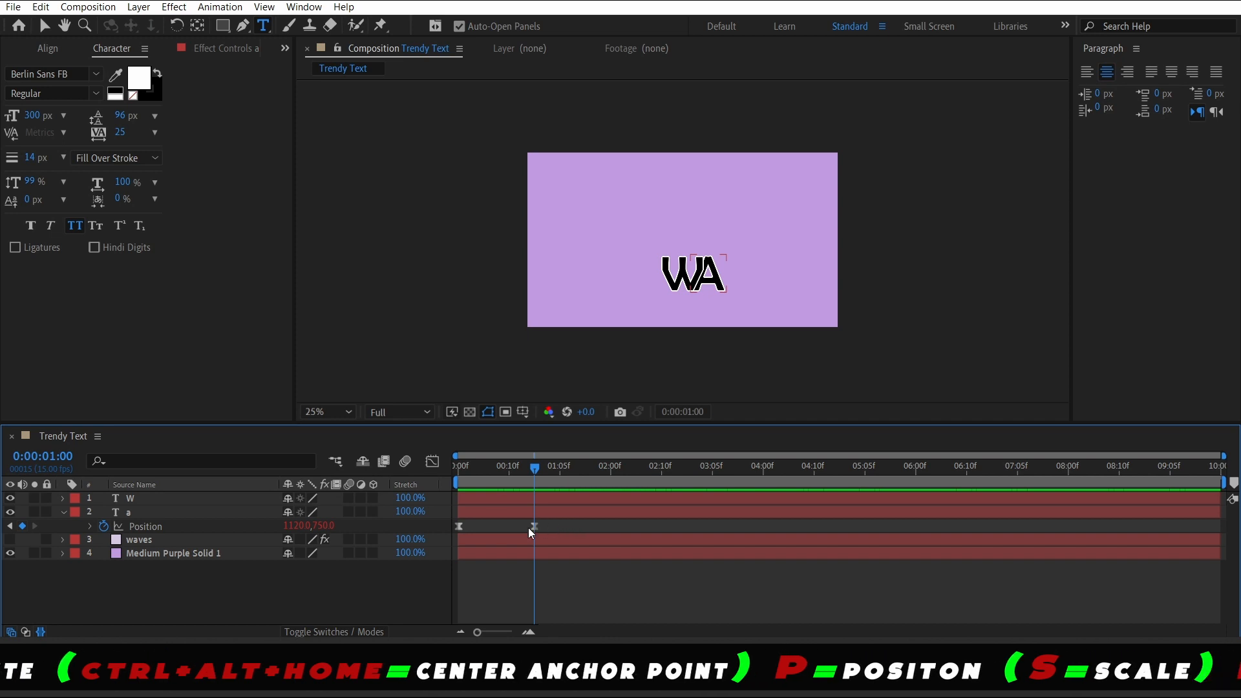
# Duplicate the a layer, shift the duplicate's position keyframes right and change its text to V
pyautogui.click(150, 513)
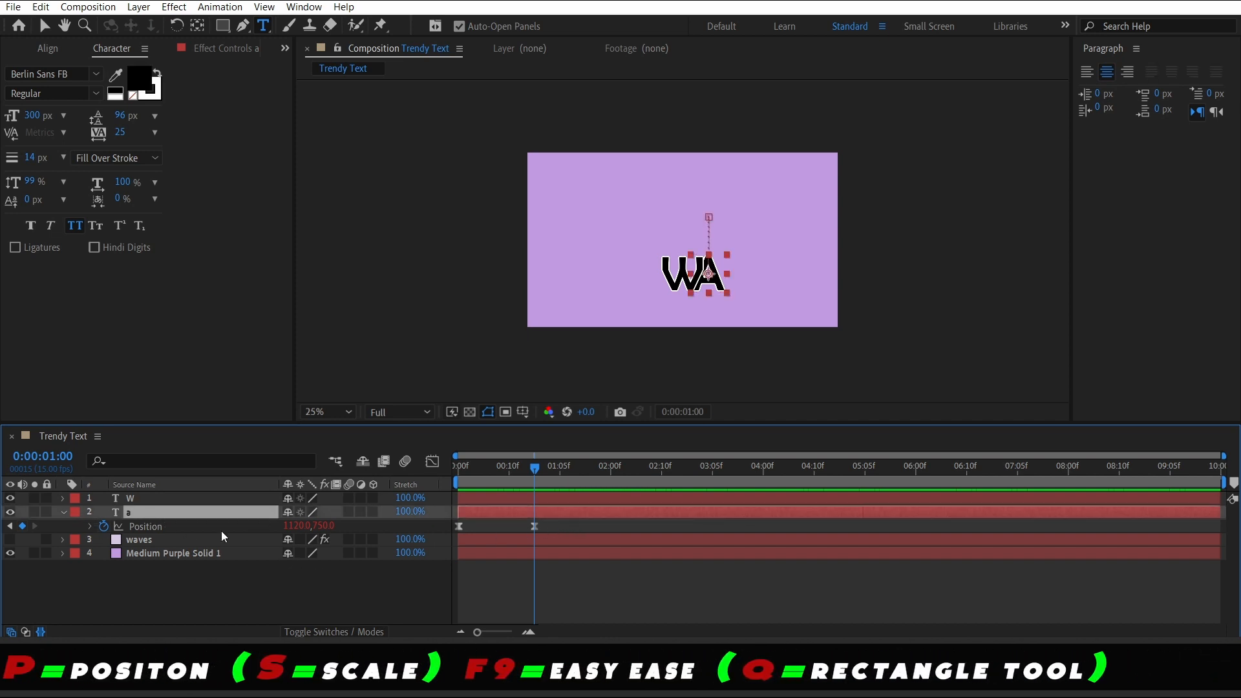
pyautogui.hotkey('ctrl', 'd')
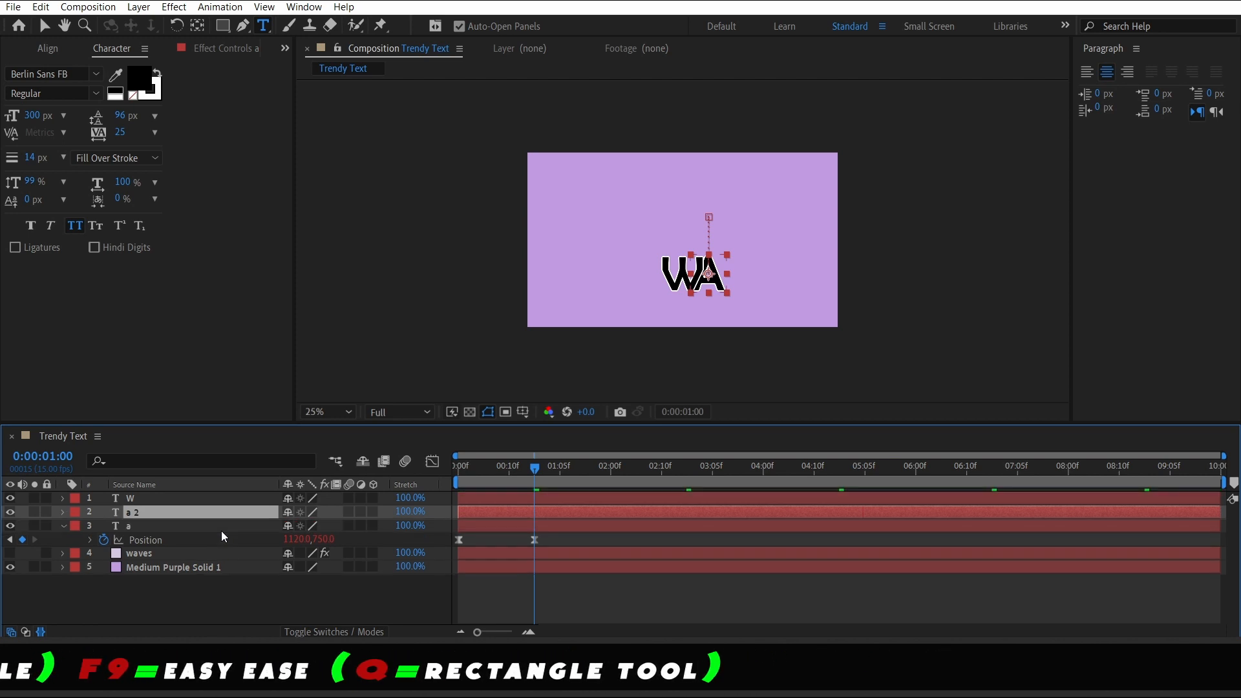
pyautogui.moveTo(221, 530); pyautogui.dragTo(165, 533)
pyautogui.press('u')
pyautogui.moveTo(565, 548); pyautogui.dragTo(452, 555)
pyautogui.hotkey('shift', 'Right')
pyautogui.hotkey('shift', 'Right')
pyautogui.hotkey('shift', 'Right')
pyautogui.hotkey('shift', 'Right')
pyautogui.doubleClick(210, 541)
pyautogui.write('V')
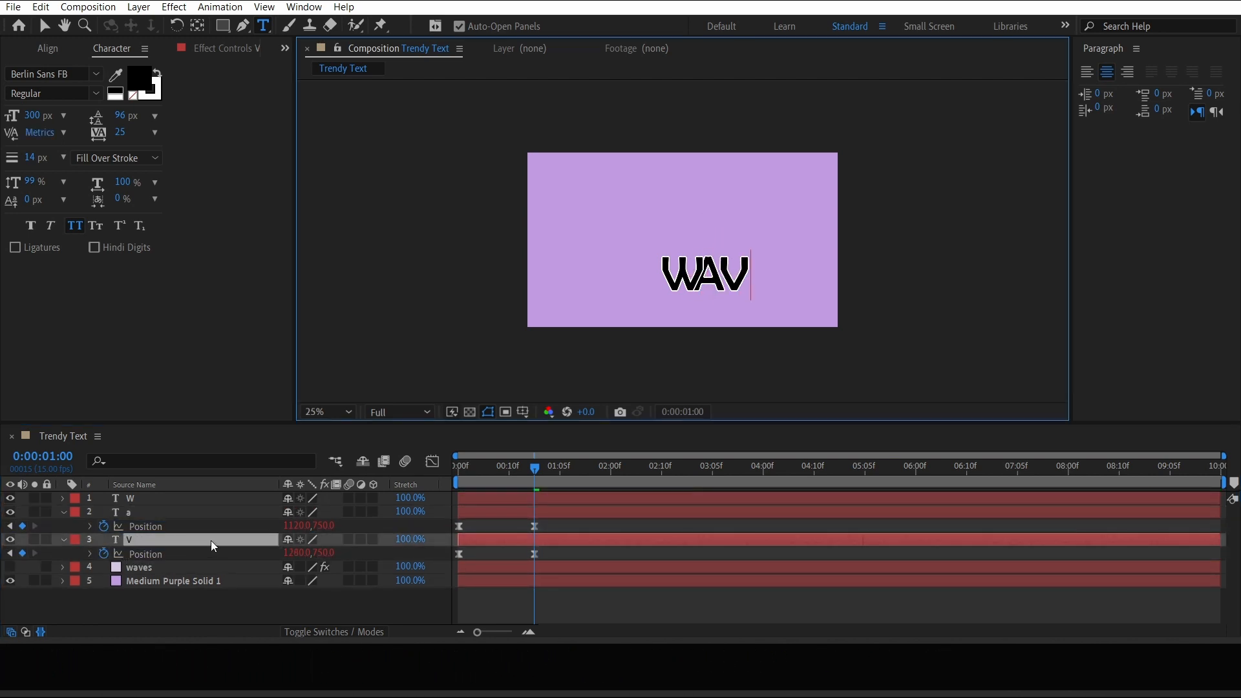
# Nudge the V layer's position keyframes back left so it sits at about 1260 px beside the a
pyautogui.click(266, 610)
pyautogui.moveTo(560, 556); pyautogui.dragTo(451, 553)
pyautogui.hotkey('shift', 'Left')
pyautogui.hotkey('shift', 'Left')
pyautogui.hotkey('shift', 'Left')
pyautogui.hotkey('shift', 'Left')
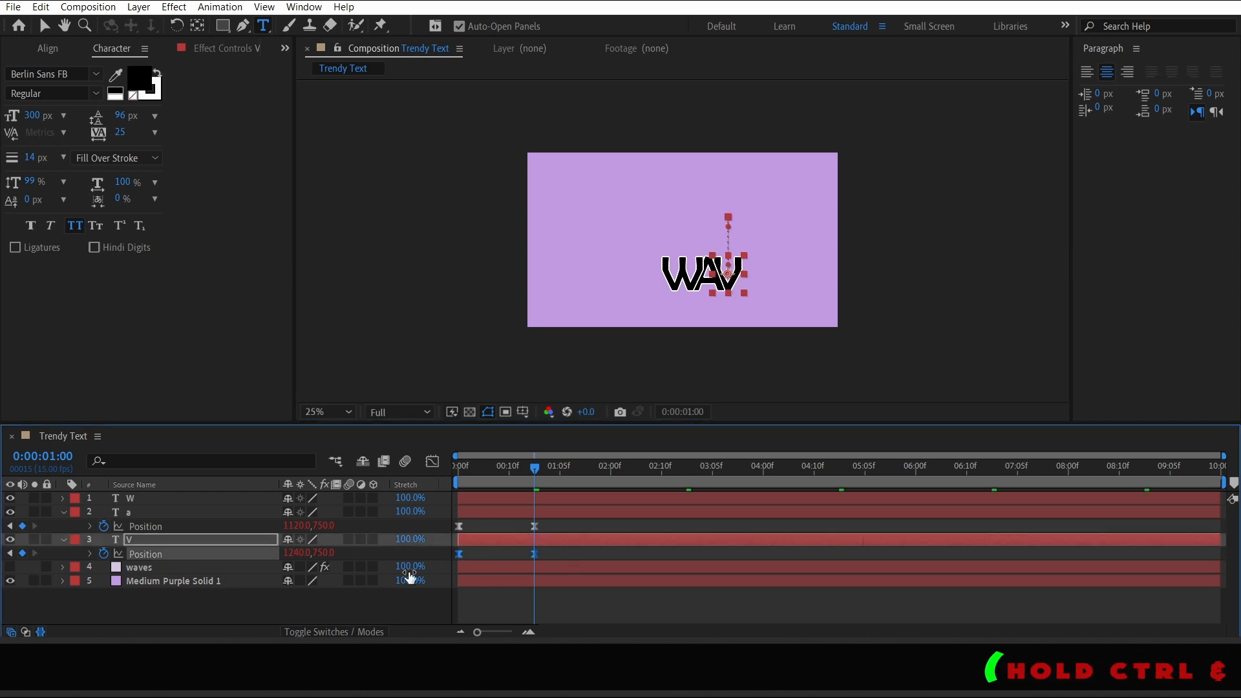
pyautogui.click(486, 554)
pyautogui.click(160, 540)
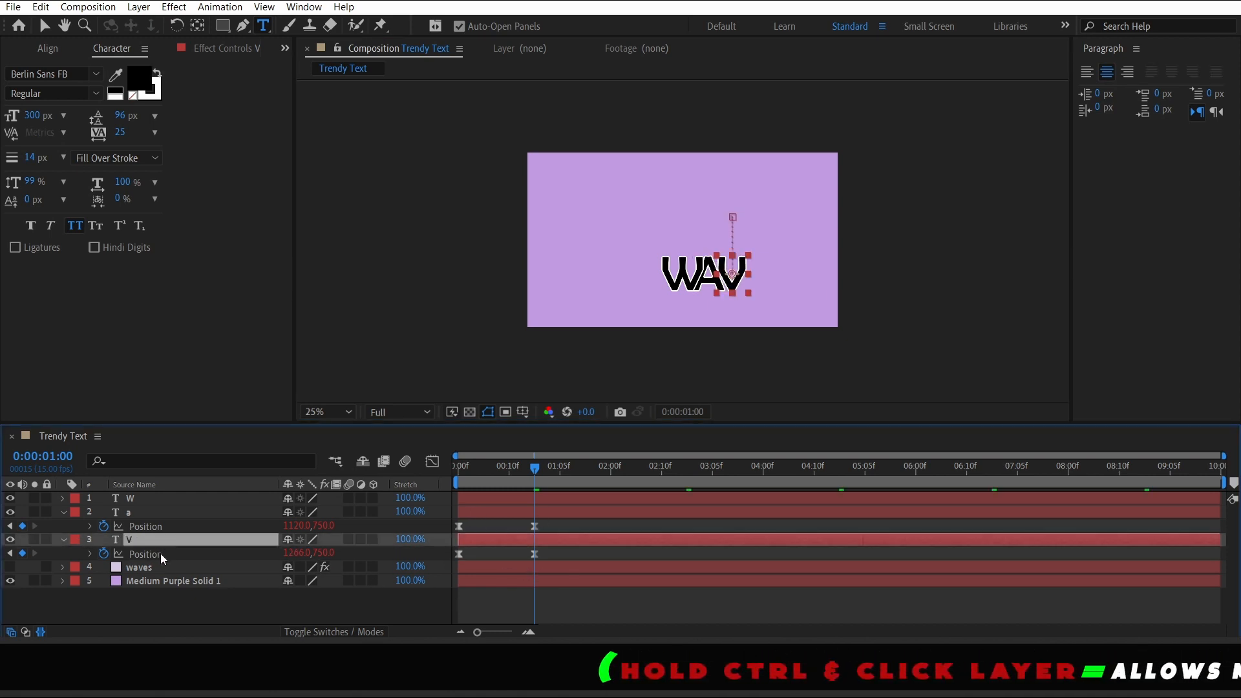
# Duplicate the V layer, move it below, change its text to e and nudge its position keyframes right
pyautogui.hotkey('ctrl', 'd')
pyautogui.moveTo(160, 541); pyautogui.dragTo(160, 567)
pyautogui.doubleClick(160, 568)
pyautogui.write('e')
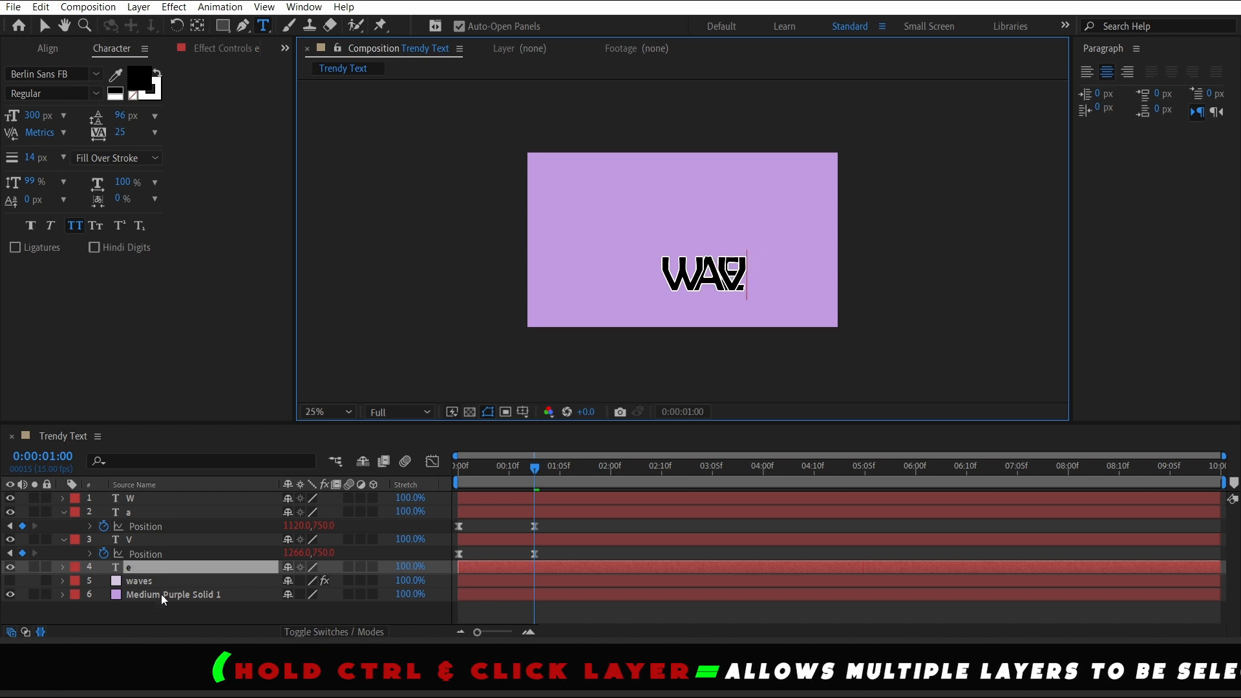
pyautogui.click(160, 610)
pyautogui.click(161, 567)
pyautogui.press('u')
pyautogui.moveTo(547, 581); pyautogui.dragTo(441, 585)
pyautogui.hotkey('shift', 'Right')
pyautogui.hotkey('shift', 'Right')
pyautogui.hotkey('shift', 'Right')
pyautogui.hotkey('shift', 'Right')
pyautogui.hotkey('shift', 'Right')
pyautogui.hotkey('shift', 'Right')
pyautogui.hotkey('shift', 'Right')
pyautogui.hotkey('shift', 'Right')
pyautogui.hotkey('shift', 'Right')
pyautogui.hotkey('shift', 'Right')
pyautogui.hotkey('shift', 'Right')
pyautogui.hotkey('shift', 'Right')
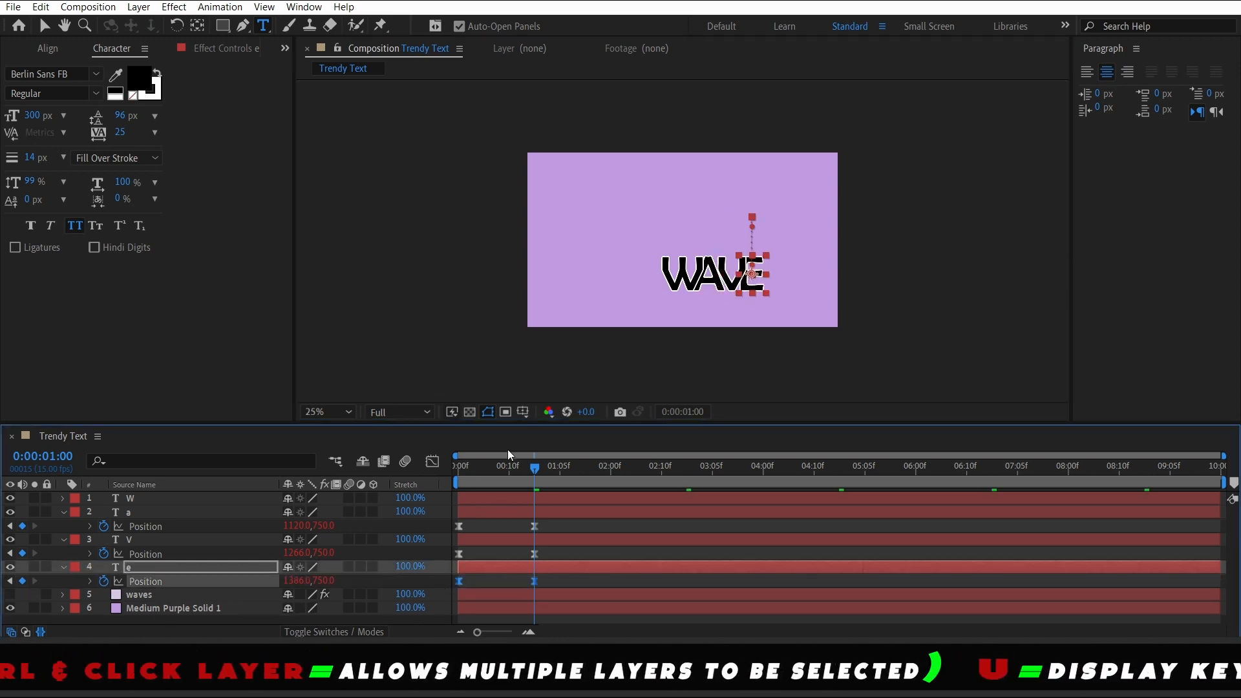
# Play back the animation and collapse the letter layers' properties
pyautogui.press('space')
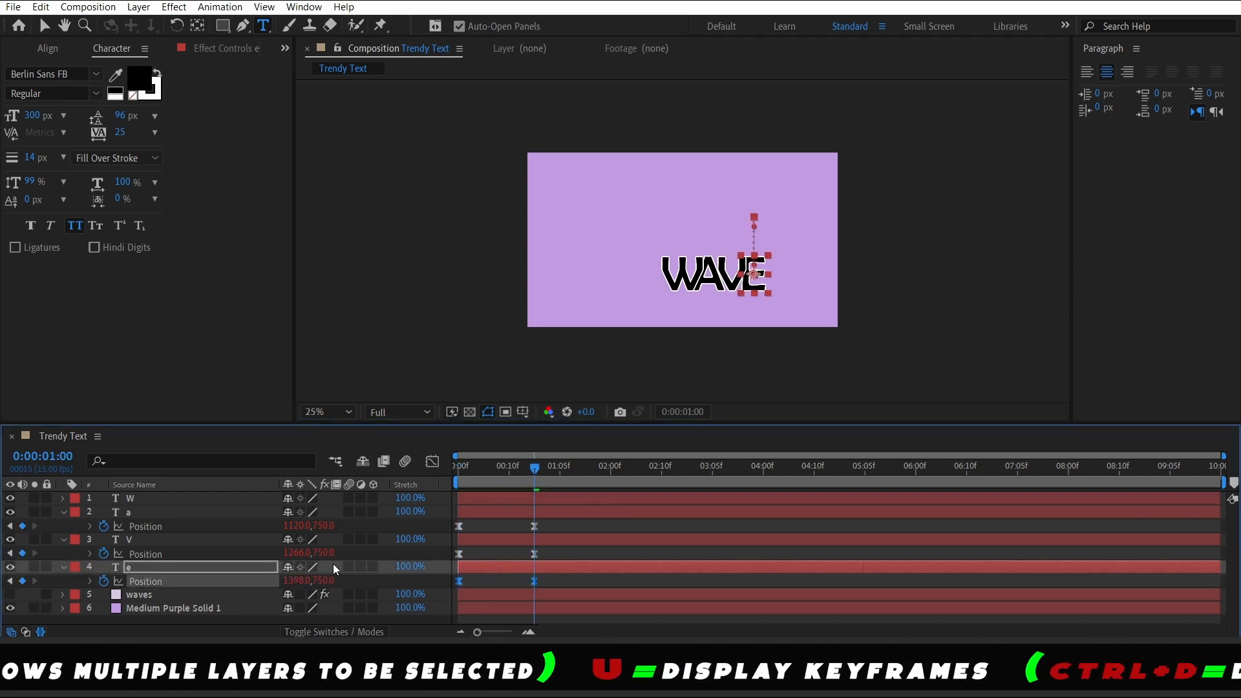
pyautogui.press('space')
pyautogui.click(66, 516)
pyautogui.click(63, 526)
pyautogui.click(63, 540)
pyautogui.click(187, 602)
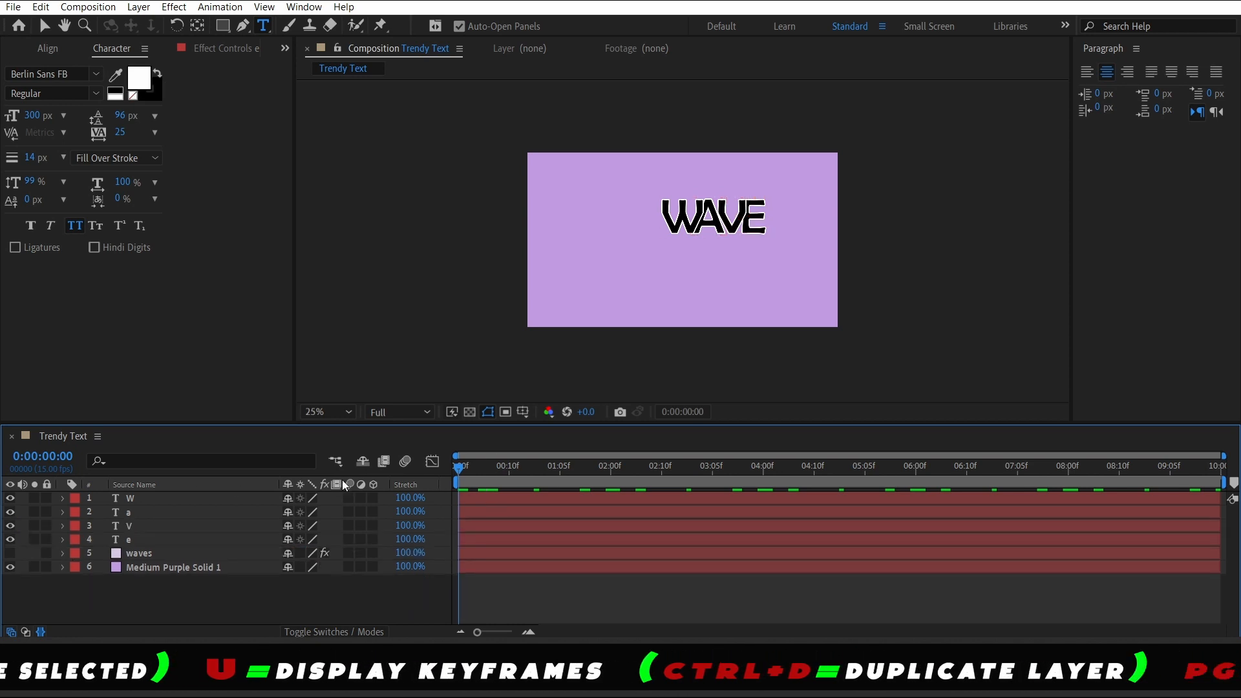
pyautogui.press('space')
pyautogui.press('space')
# Select all four letter layers' position keyframes and nudge them left to center the word WAVE horizontally
pyautogui.click(175, 498)
pyautogui.keyDown('shift'); pyautogui.click(168, 539); pyautogui.keyUp('shift')
pyautogui.press('u')
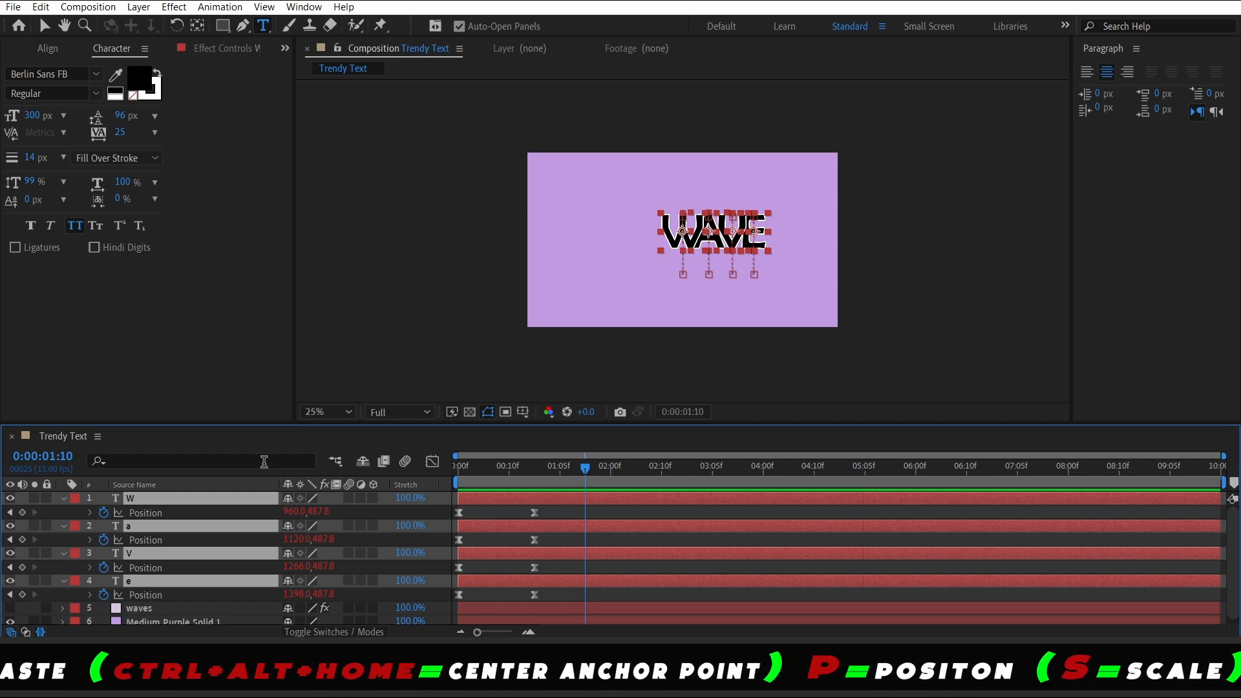
pyautogui.moveTo(573, 472); pyautogui.dragTo(539, 475)
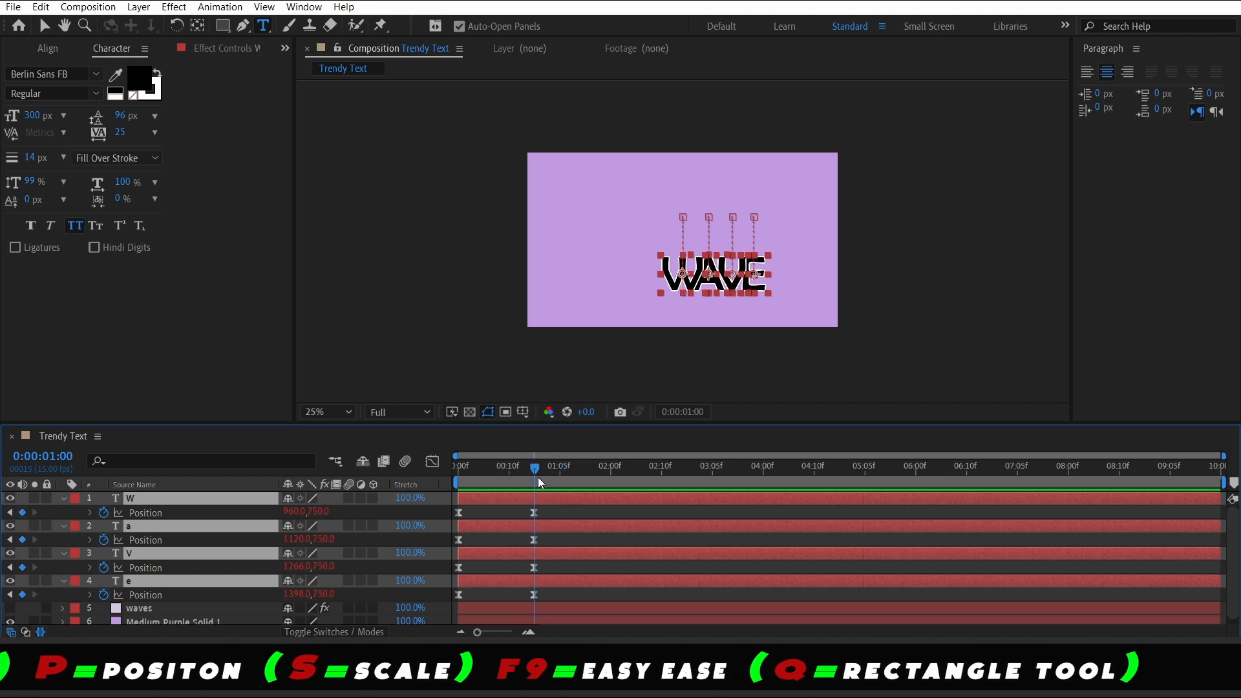
pyautogui.click(526, 565)
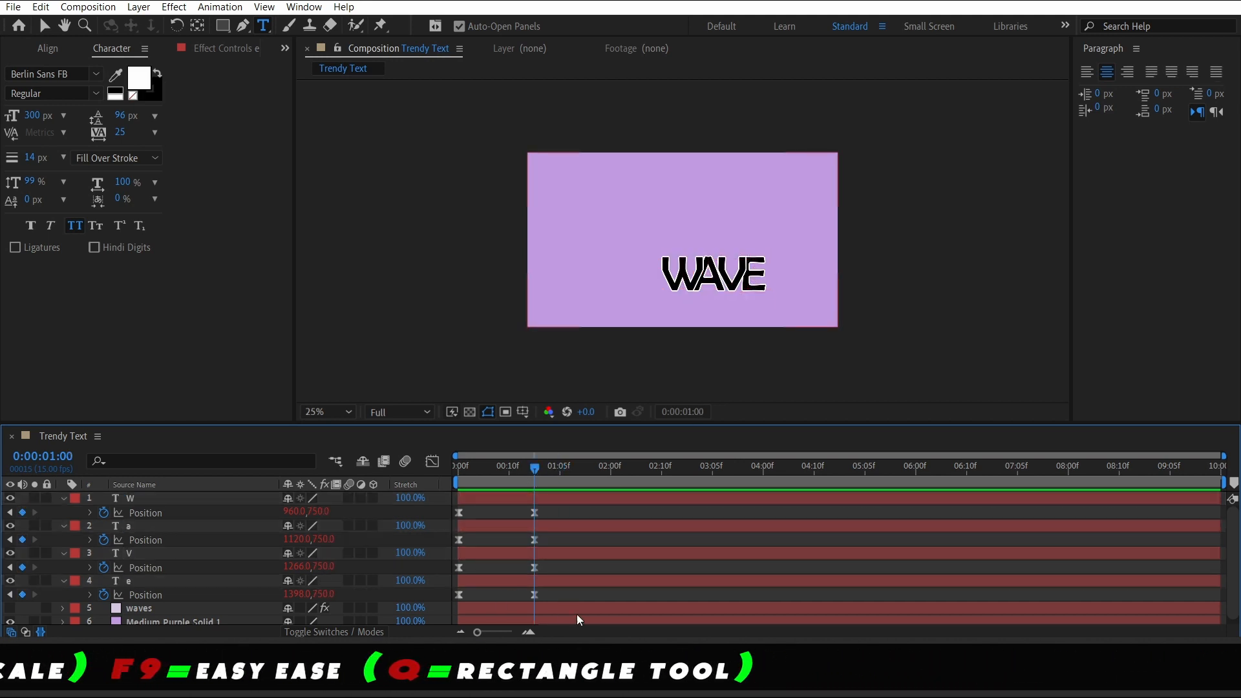
pyautogui.moveTo(549, 591); pyautogui.dragTo(436, 490)
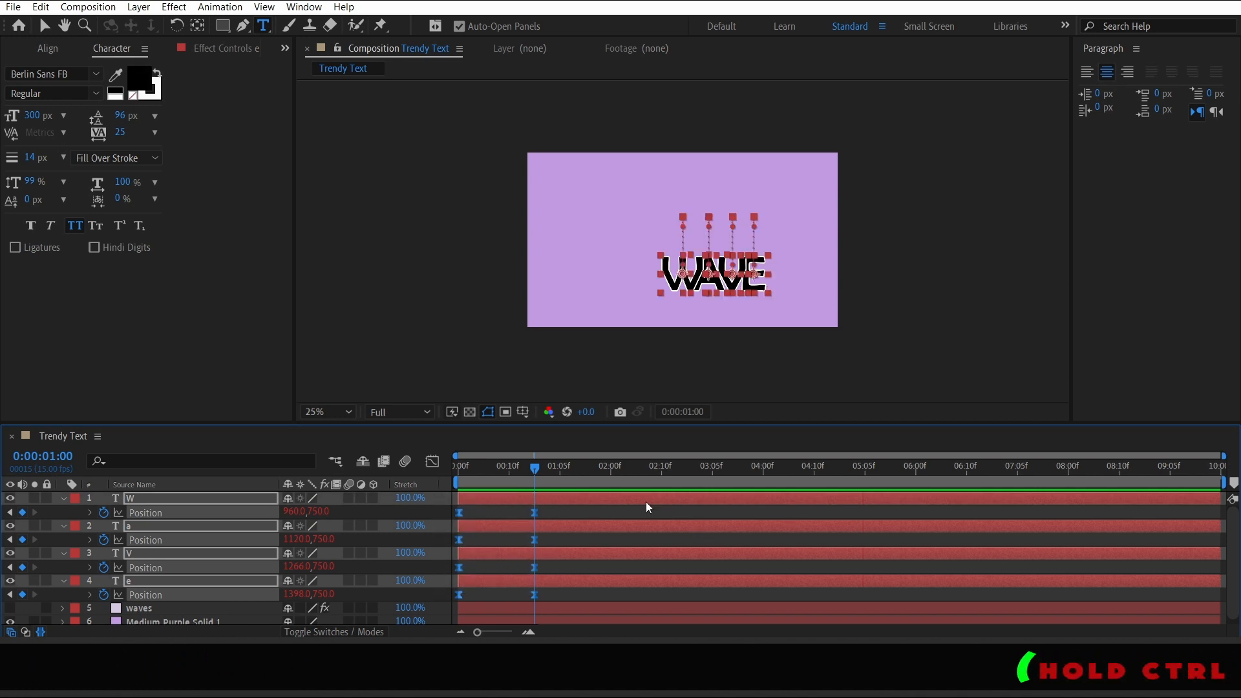
pyautogui.hotkey('shift', 'Left')
pyautogui.hotkey('shift', 'Left')
pyautogui.hotkey('shift', 'Left')
pyautogui.hotkey('shift', 'Left')
pyautogui.hotkey('shift', 'Left')
pyautogui.hotkey('shift', 'Left')
pyautogui.hotkey('shift', 'Left')
pyautogui.hotkey('shift', 'Left')
pyautogui.hotkey('shift', 'Left')
pyautogui.hotkey('shift', 'Left')
pyautogui.hotkey('shift', 'Left')
pyautogui.hotkey('shift', 'Left')
pyautogui.hotkey('shift', 'Left')
pyautogui.hotkey('shift', 'Left')
pyautogui.hotkey('shift', 'Left')
pyautogui.hotkey('shift', 'Left')
pyautogui.hotkey('shift', 'Left')
pyautogui.hotkey('shift', 'Left')
pyautogui.hotkey('shift', 'Left')
pyautogui.hotkey('shift', 'Left')
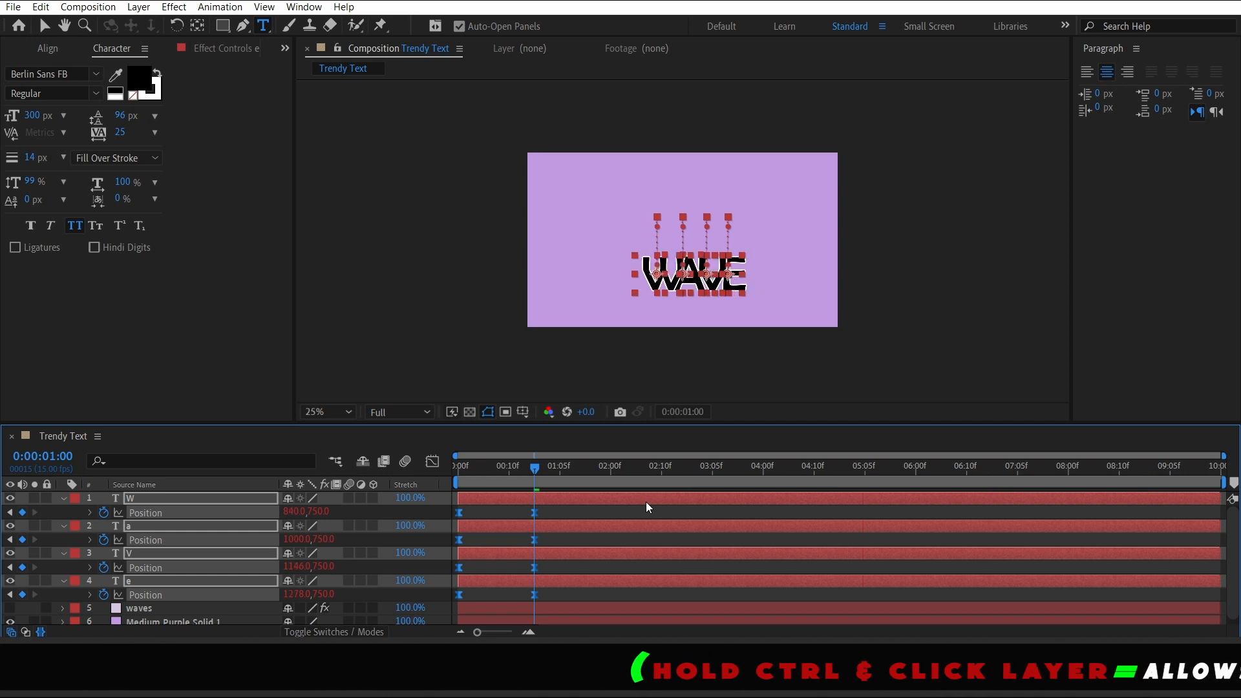
pyautogui.hotkey('shift', 'Left')
pyautogui.hotkey('shift', 'Left')
pyautogui.hotkey('shift', 'Left')
pyautogui.hotkey('shift', 'Left')
# Nudge all the letters' position keyframes upward so the word lands higher in the frame
pyautogui.hotkey('shift', 'Up')
pyautogui.hotkey('shift', 'Up')
pyautogui.hotkey('shift', 'Up')
pyautogui.hotkey('shift', 'Up')
pyautogui.hotkey('shift', 'Up')
pyautogui.hotkey('shift', 'Up')
pyautogui.hotkey('shift', 'Up')
pyautogui.hotkey('shift', 'Up')
pyautogui.hotkey('shift', 'Up')
pyautogui.hotkey('shift', 'Up')
pyautogui.hotkey('shift', 'Up')
pyautogui.hotkey('shift', 'Up')
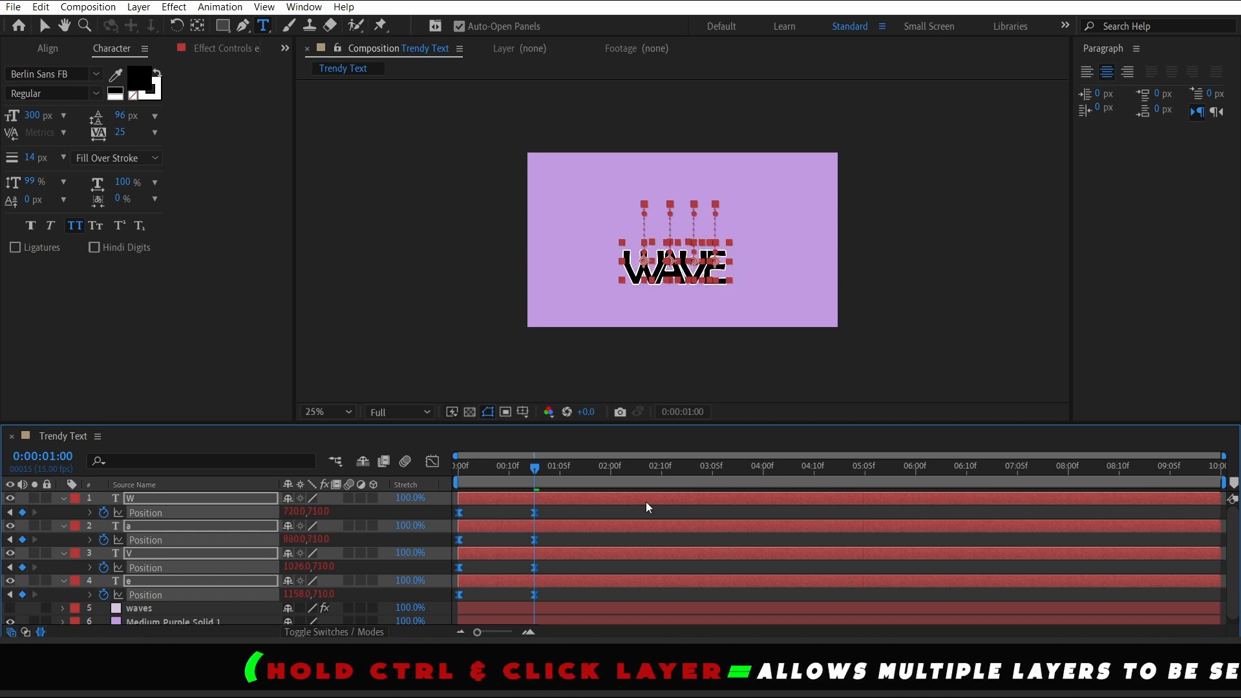
pyautogui.hotkey('shift', 'Up')
pyautogui.hotkey('shift', 'Up')
pyautogui.hotkey('shift', 'Up')
pyautogui.hotkey('shift', 'Up')
pyautogui.hotkey('shift', 'Up')
pyautogui.hotkey('shift', 'Up')
pyautogui.hotkey('shift', 'Up')
pyautogui.hotkey('shift', 'Up')
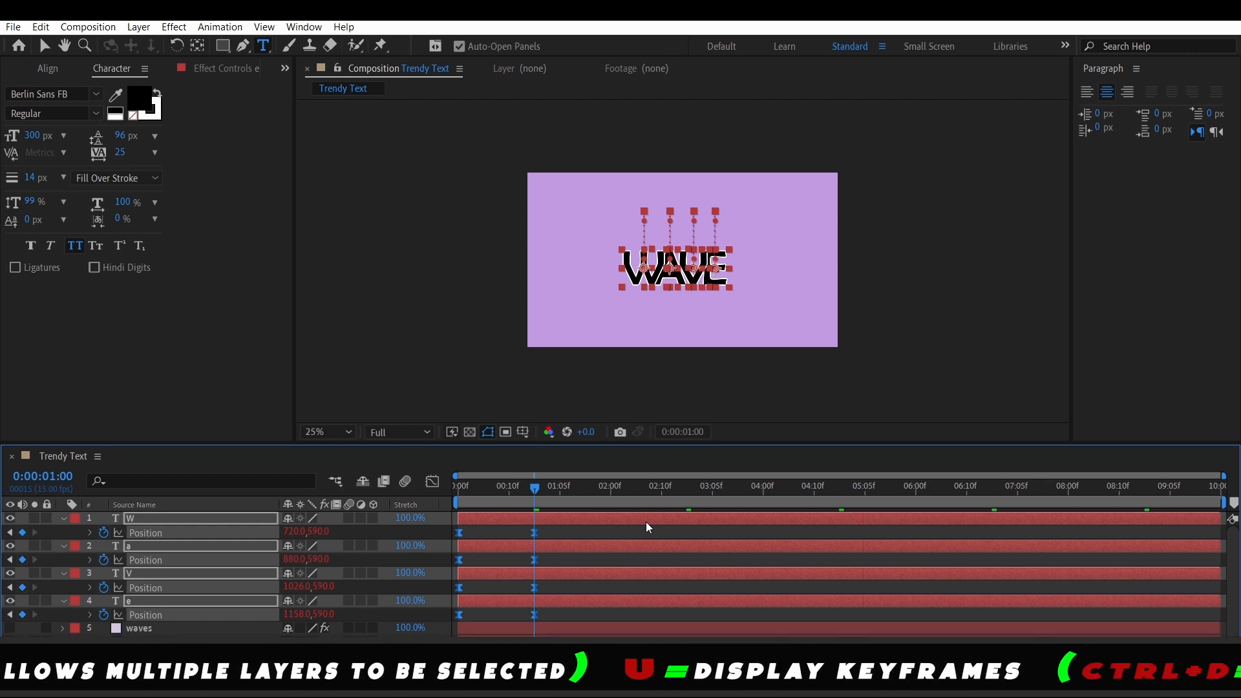
pyautogui.hotkey('shift', 'Down')
pyautogui.hotkey('shift', 'Down')
pyautogui.hotkey('shift', 'Down')
pyautogui.hotkey('shift', 'Down')
pyautogui.hotkey('shift', 'Down')
pyautogui.hotkey('shift', 'Down')
pyautogui.hotkey('shift', 'Down')
pyautogui.hotkey('shift', 'Down')
pyautogui.hotkey('shift', 'Down')
pyautogui.hotkey('shift', 'Down')
pyautogui.hotkey('shift', 'Down')
pyautogui.hotkey('shift', 'Down')
pyautogui.hotkey('shift', 'Down')
pyautogui.hotkey('shift', 'Down')
pyautogui.hotkey('shift', 'Down')
pyautogui.hotkey('shift', 'Down')
pyautogui.hotkey('shift', 'Down')
pyautogui.hotkey('shift', 'Down')
pyautogui.hotkey('shift', 'Down')
pyautogui.hotkey('shift', 'Down')
pyautogui.hotkey('shift', 'Up')
pyautogui.hotkey('shift', 'Up')
pyautogui.hotkey('shift', 'Up')
pyautogui.hotkey('shift', 'Up')
pyautogui.hotkey('shift', 'Up')
pyautogui.hotkey('shift', 'Up')
pyautogui.hotkey('shift', 'Up')
pyautogui.hotkey('shift', 'Up')
pyautogui.hotkey('shift', 'Up')
pyautogui.hotkey('shift', 'Up')
pyautogui.hotkey('shift', 'Up')
pyautogui.hotkey('shift', 'Up')
pyautogui.hotkey('shift', 'Up')
pyautogui.hotkey('shift', 'Up')
pyautogui.hotkey('shift', 'Up')
pyautogui.hotkey('shift', 'Up')
pyautogui.hotkey('shift', 'Up')
pyautogui.hotkey('shift', 'Up')
pyautogui.hotkey('shift', 'Up')
pyautogui.hotkey('shift', 'Up')
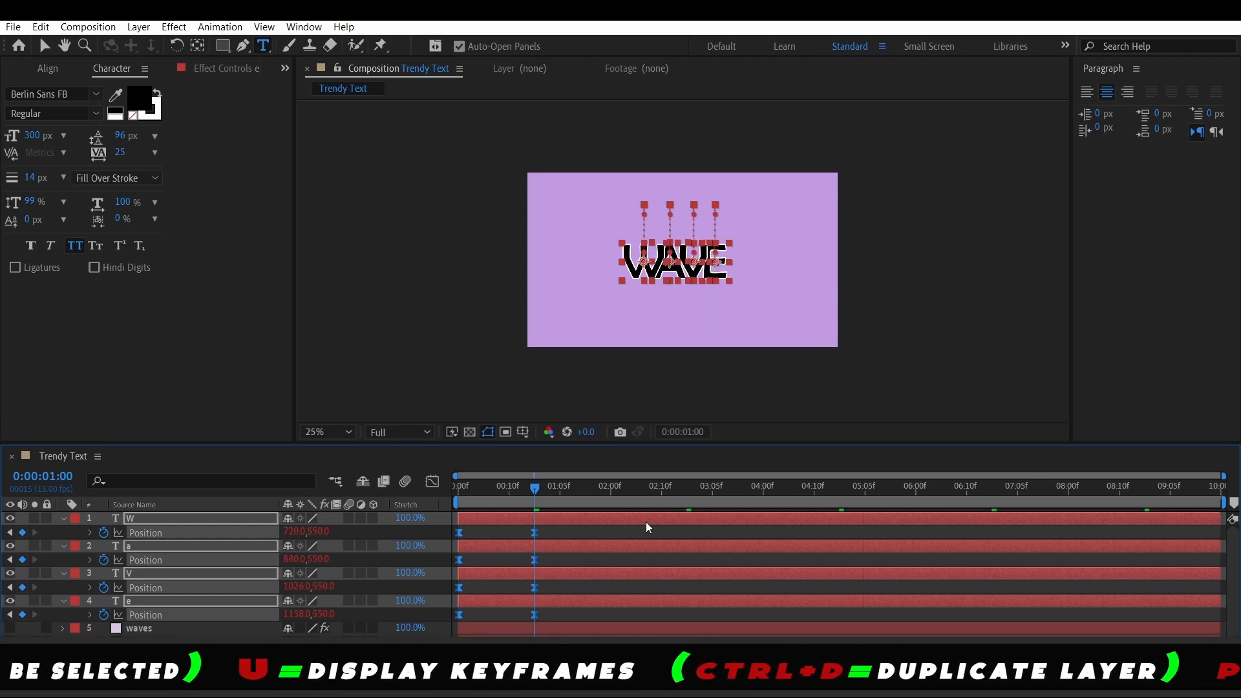
# Nudge the letters' keyframes slightly downward, previewing the drop from the start between adjustments
pyautogui.press('Home')
pyautogui.press('space')
pyautogui.press('space')
pyautogui.click(531, 499)
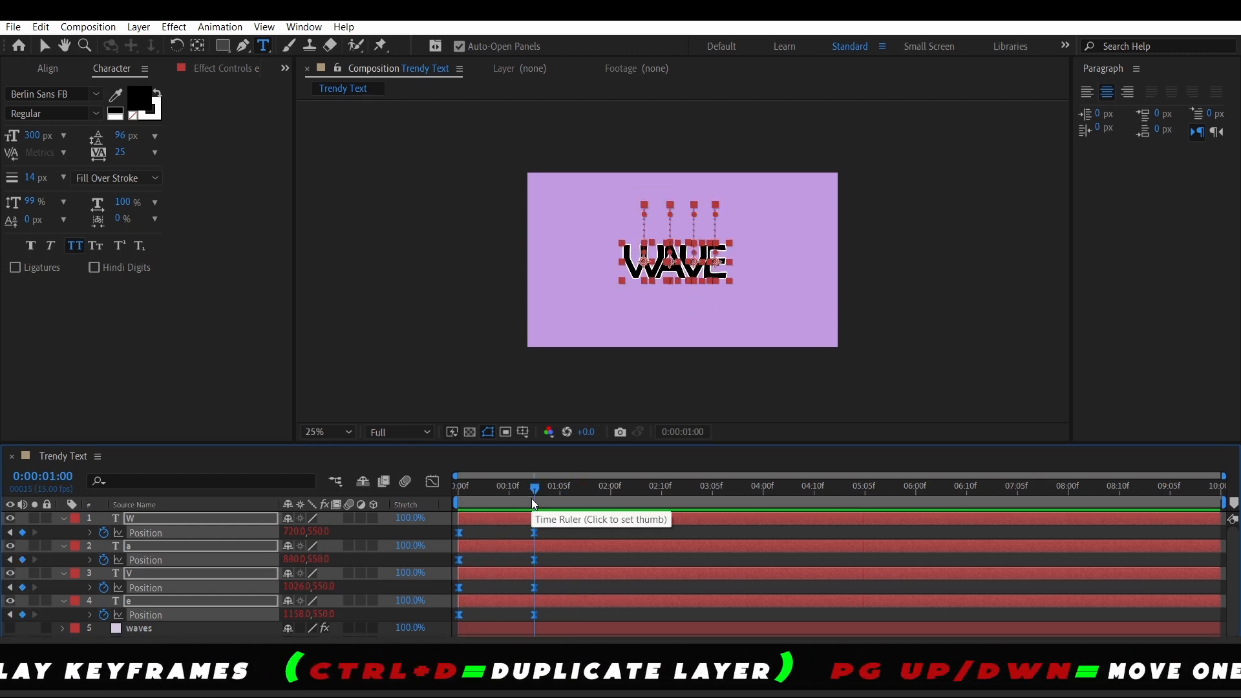
pyautogui.hotkey('shift', 'Down')
pyautogui.hotkey('shift', 'Down')
pyautogui.press('Home')
pyautogui.press('space')
pyautogui.press('space')
pyautogui.click(537, 496)
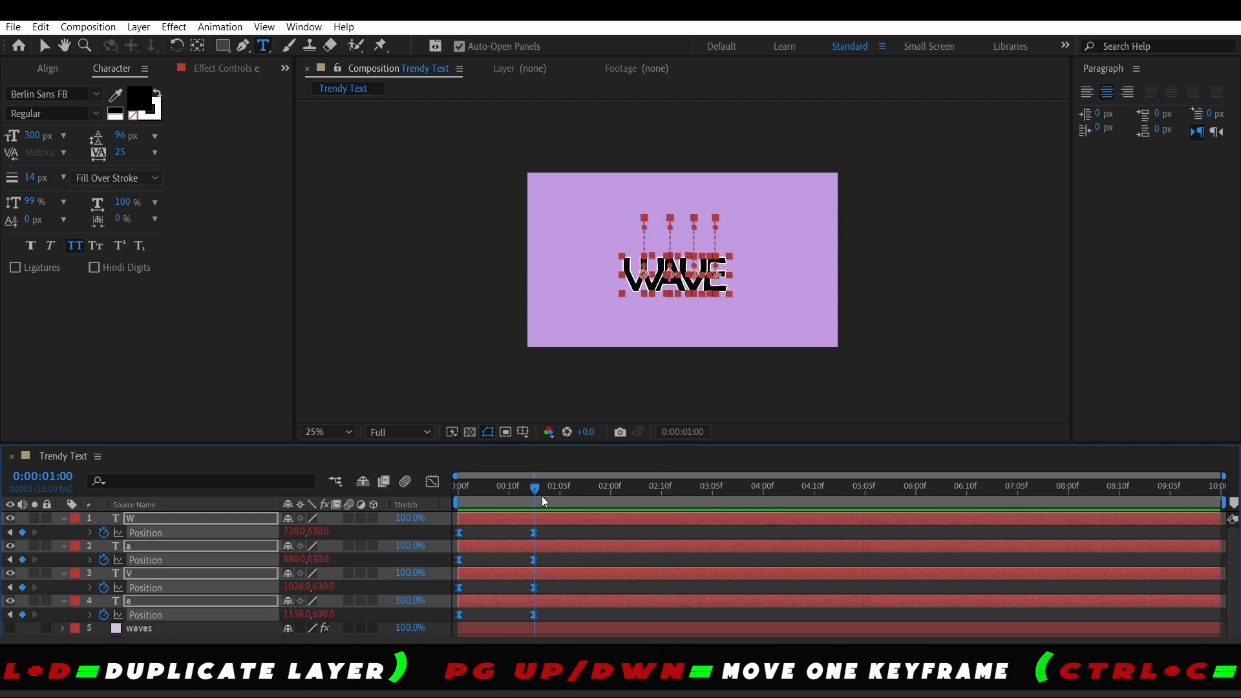
pyautogui.hotkey('shift', 'Down')
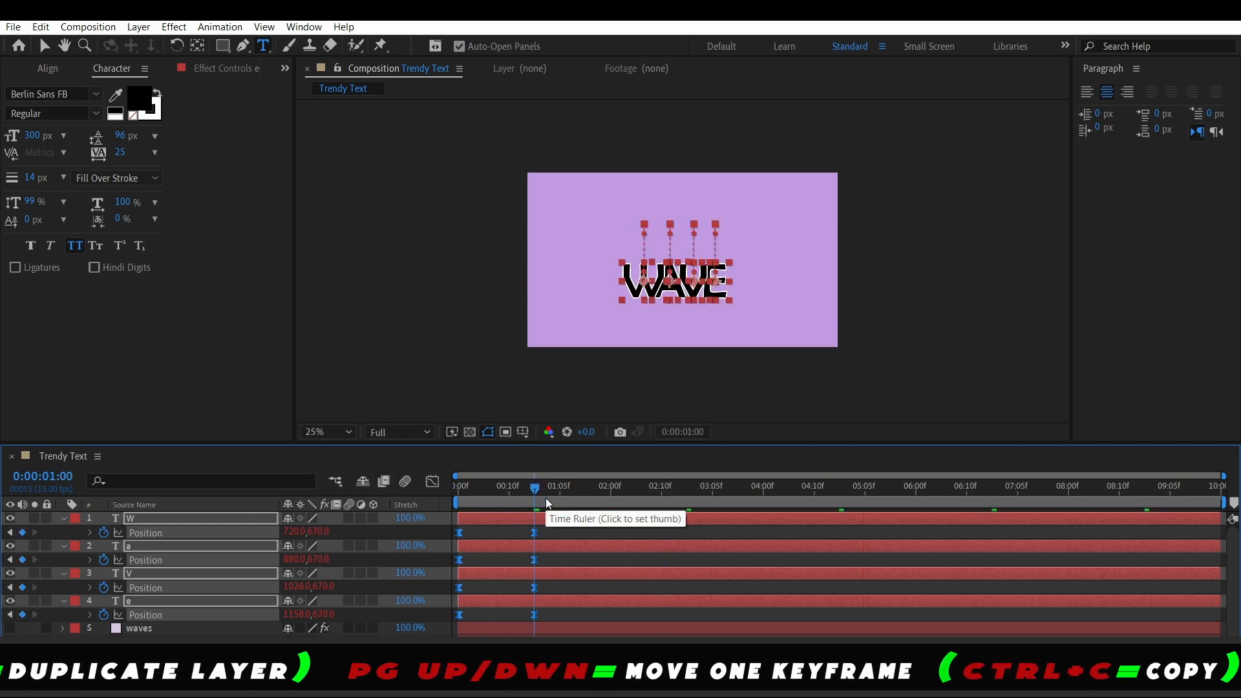
pyautogui.press('Home')
pyautogui.press('space')
pyautogui.press('space')
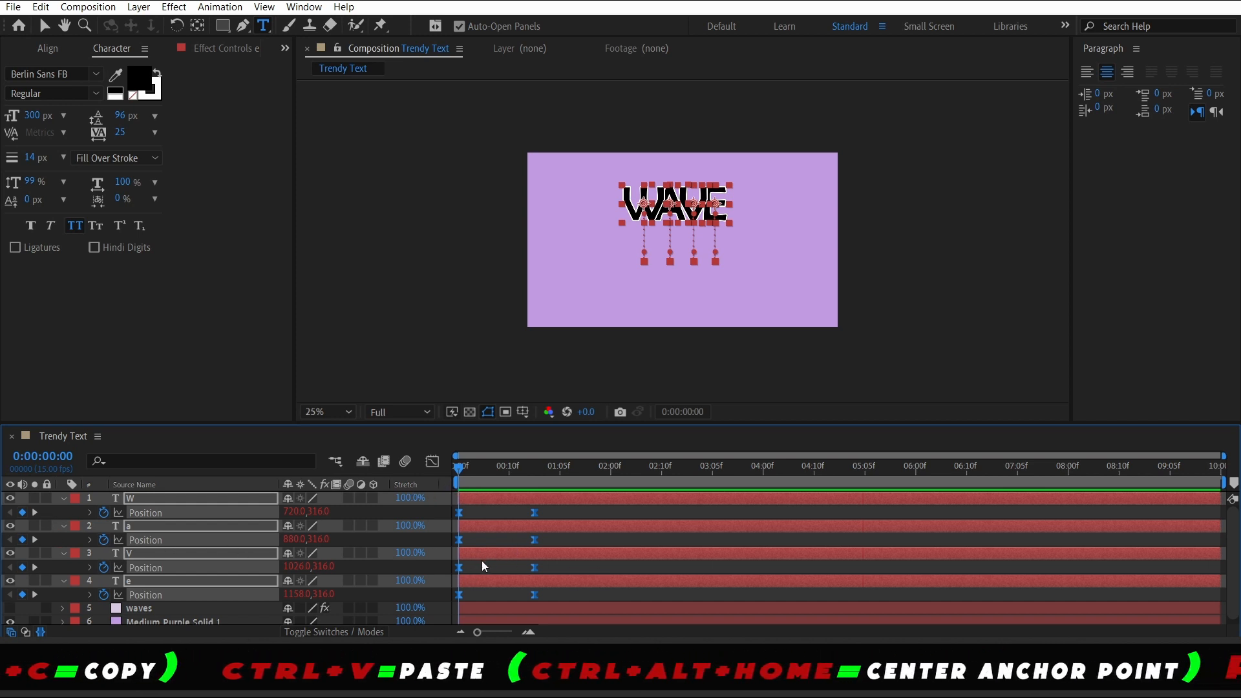
# Shift the a layer's position keyframes two frames later to stagger its drop after the W
pyautogui.click(192, 522)
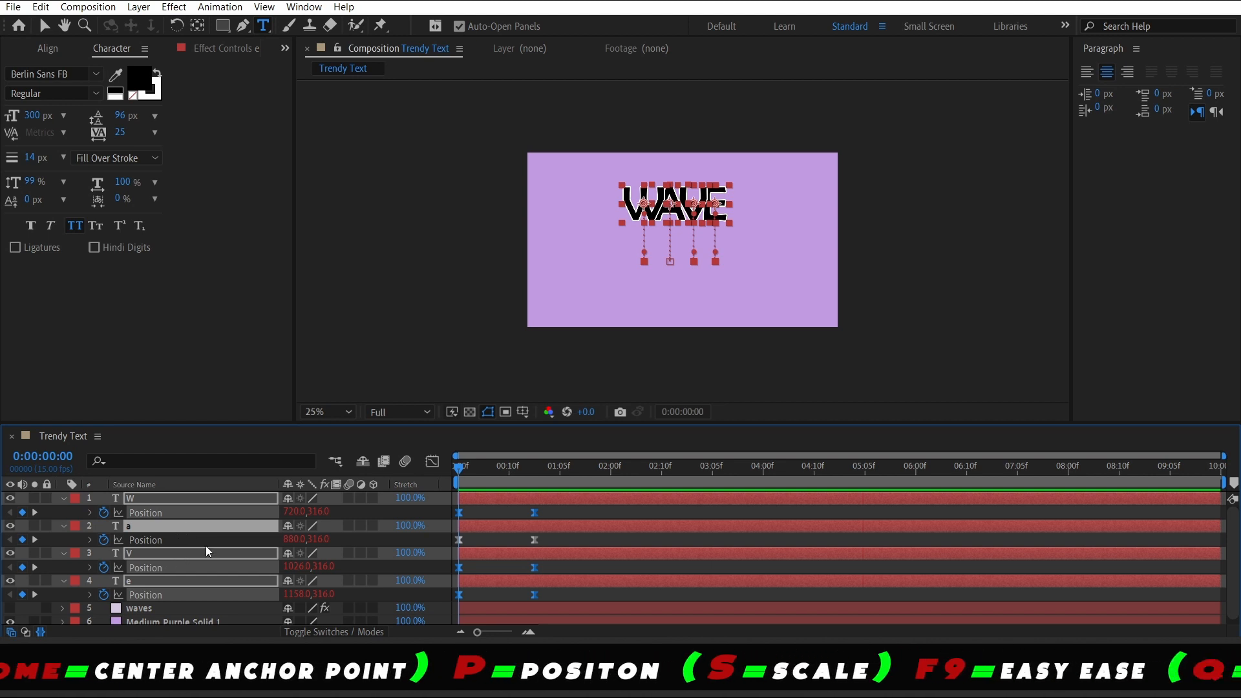
pyautogui.click(206, 546)
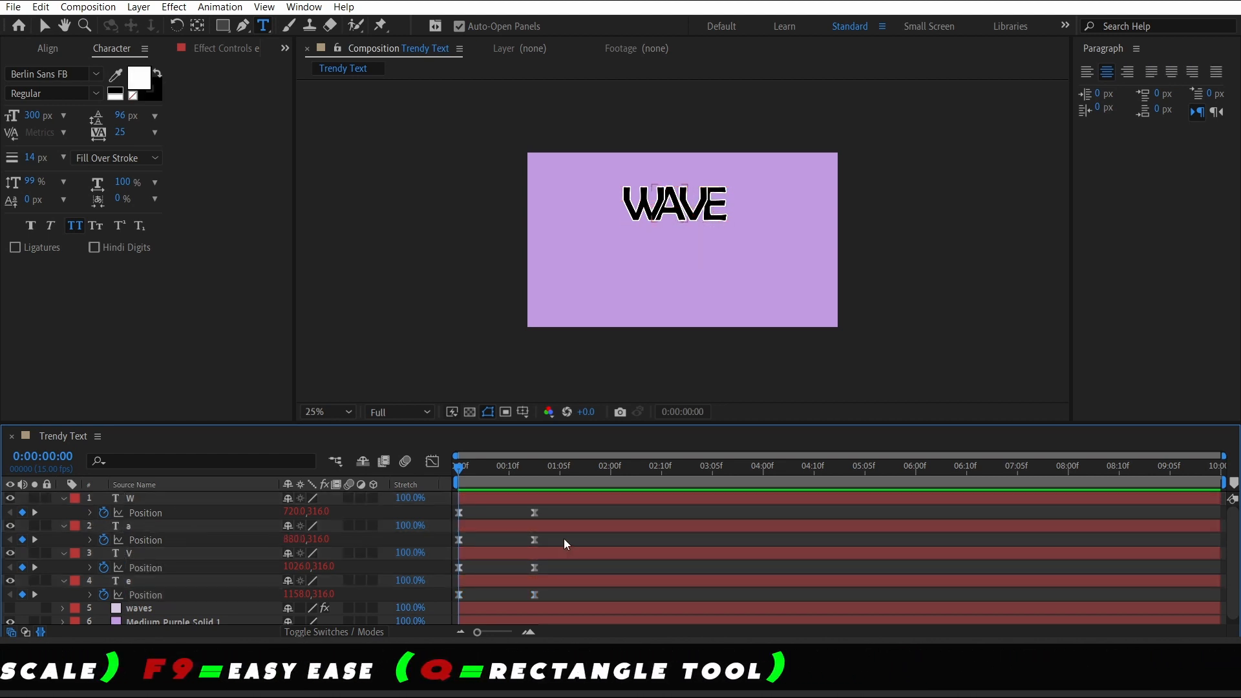
pyautogui.moveTo(563, 537); pyautogui.dragTo(645, 520)
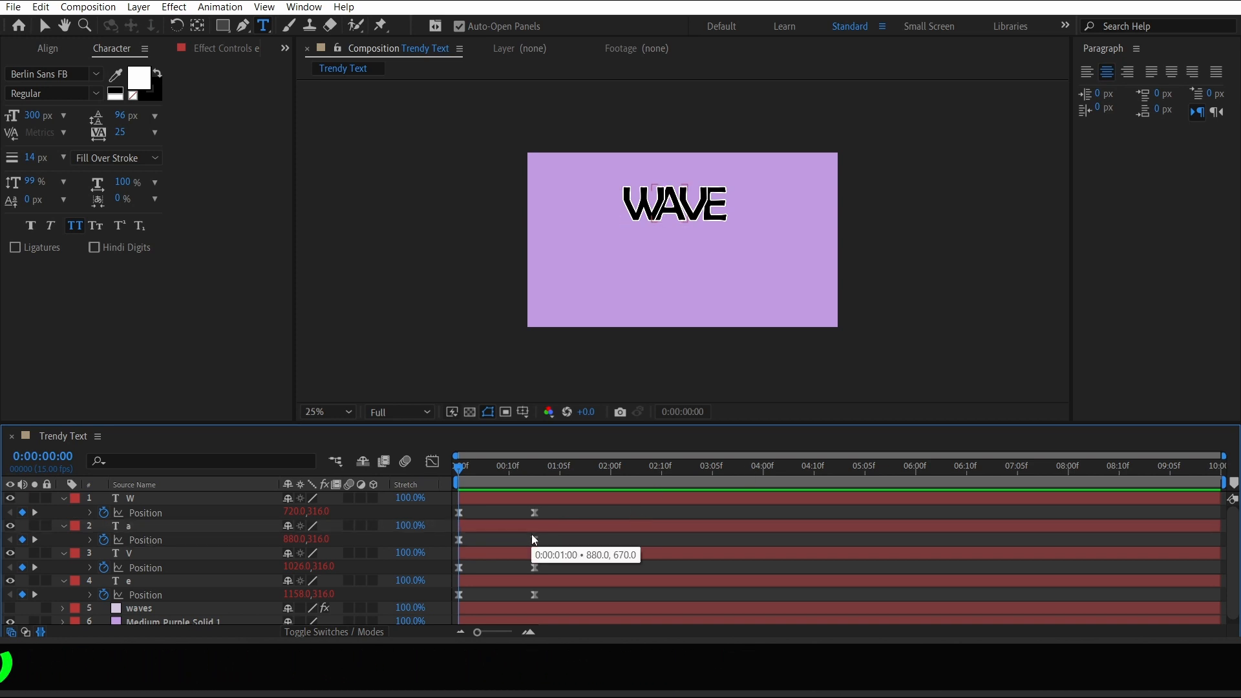
pyautogui.moveTo(566, 537); pyautogui.dragTo(495, 547)
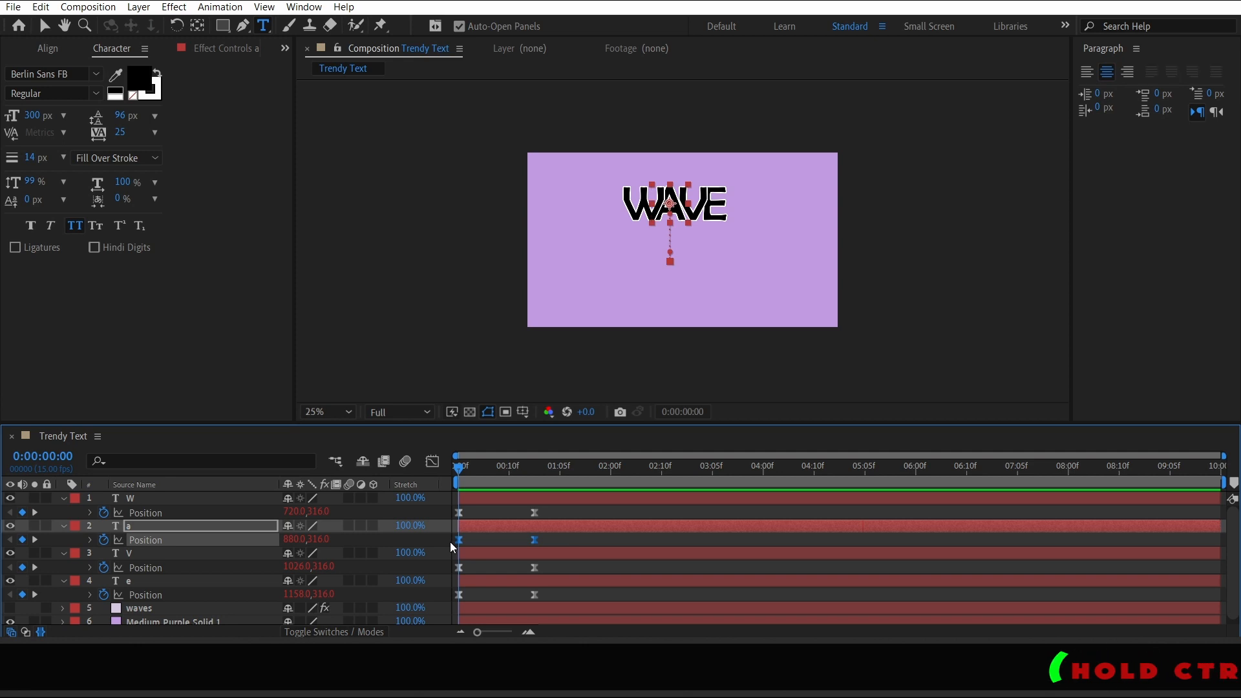
pyautogui.press('pagedown')
pyautogui.press('pagedown')
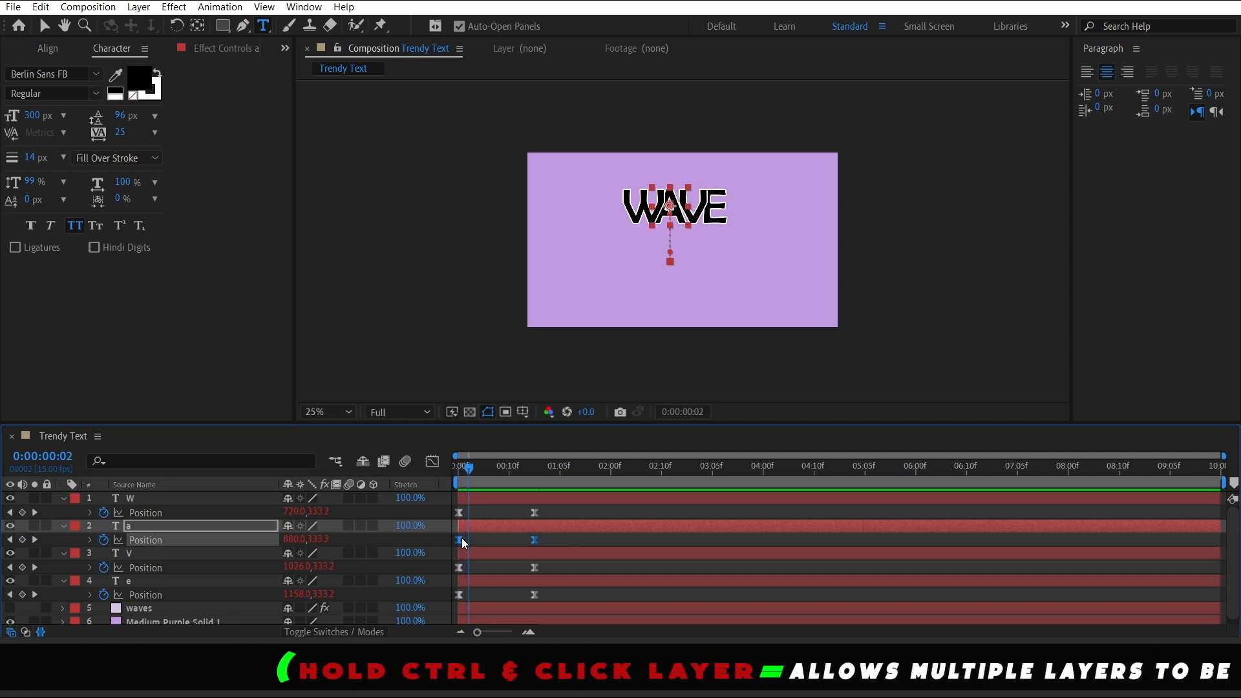
pyautogui.moveTo(461, 540); pyautogui.dragTo(475, 549)
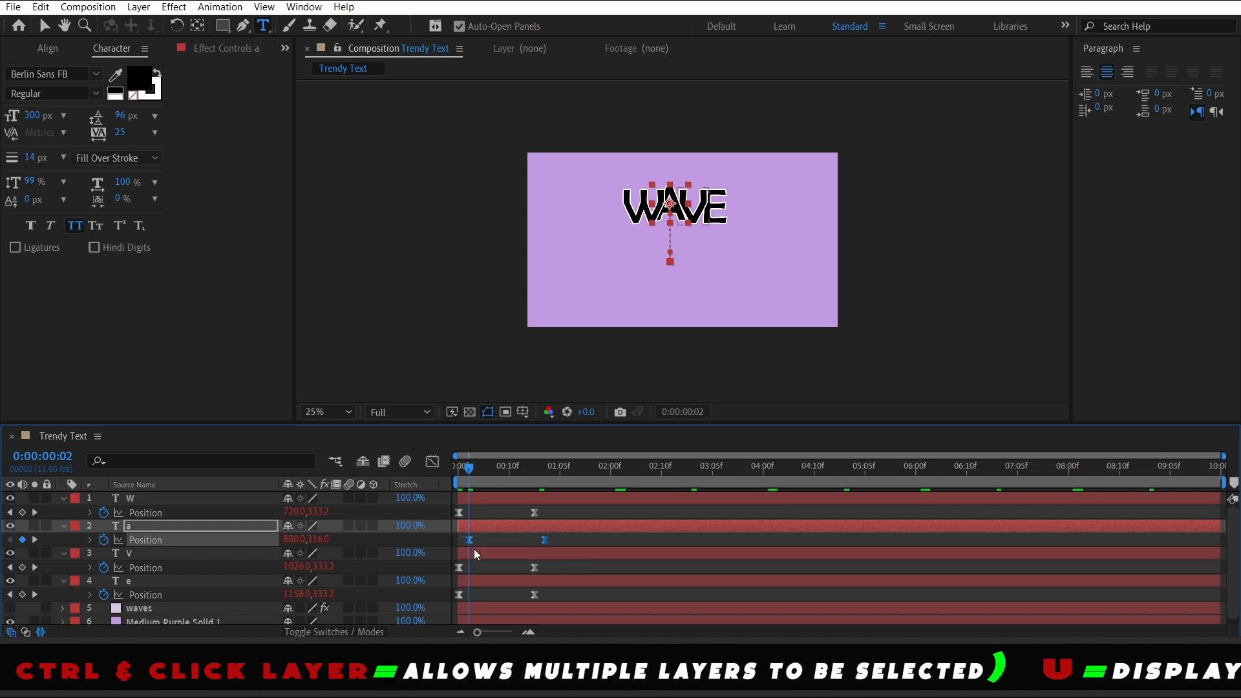
pyautogui.press('pagedown')
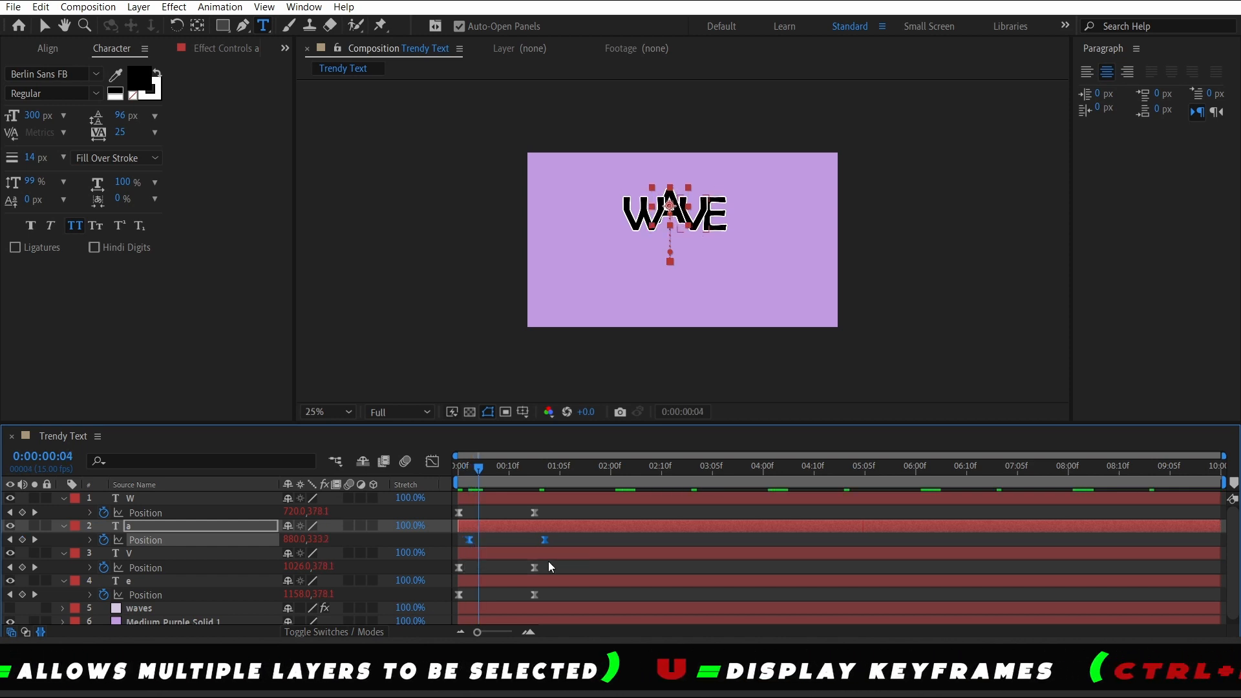
# Shift the V layer's position keyframes later so its drop follows the a
pyautogui.moveTo(564, 562); pyautogui.dragTo(479, 568)
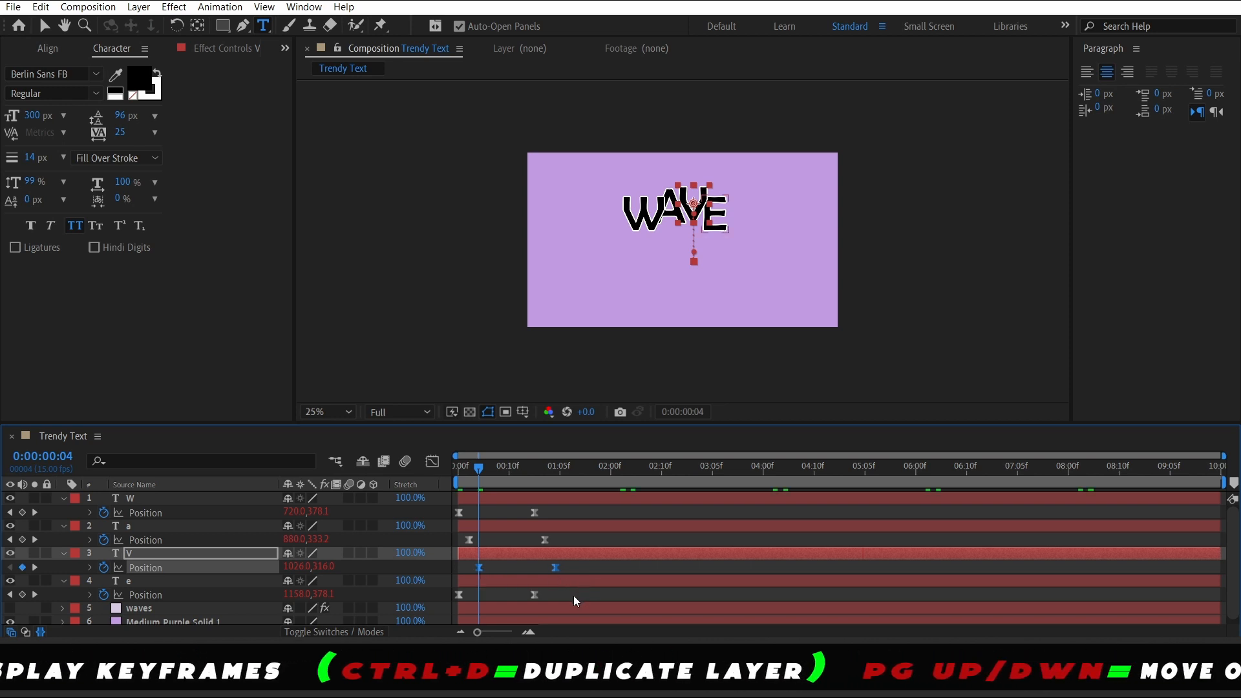
pyautogui.press('pagedown')
pyautogui.press('pagedown')
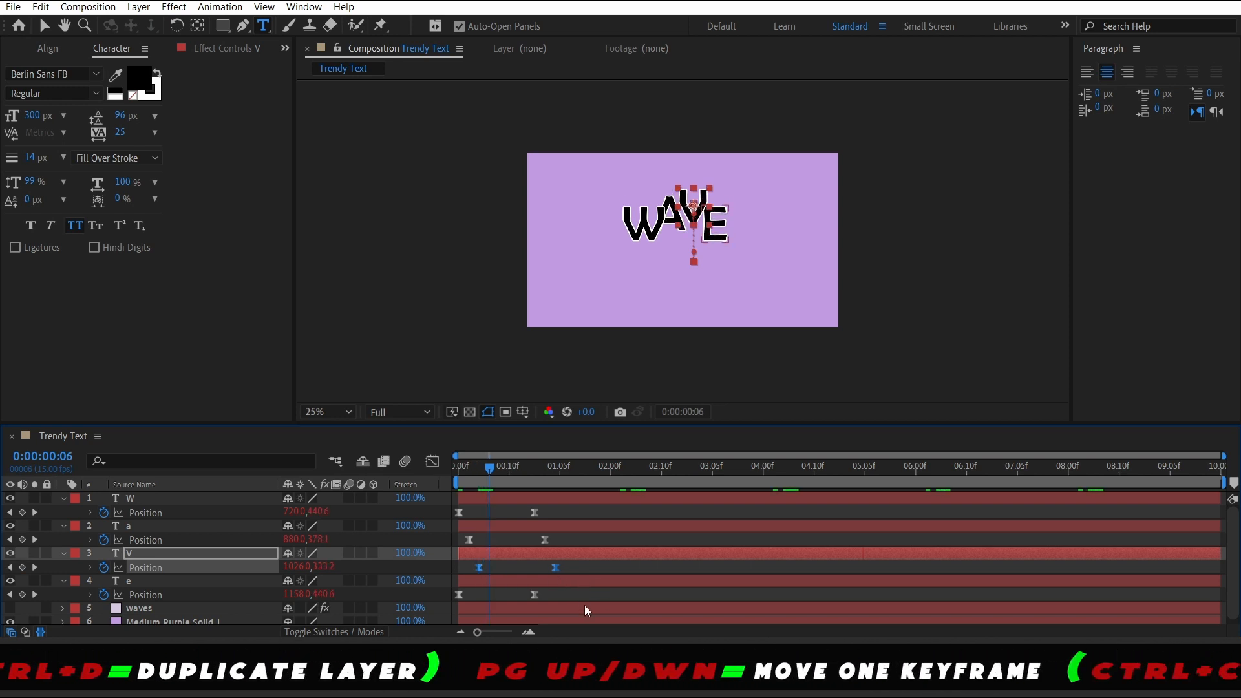
# Shift the e layer's position keyframes later to stagger its drop after the V, and preview the animation
pyautogui.click(544, 594)
pyautogui.moveTo(544, 595); pyautogui.dragTo(454, 594)
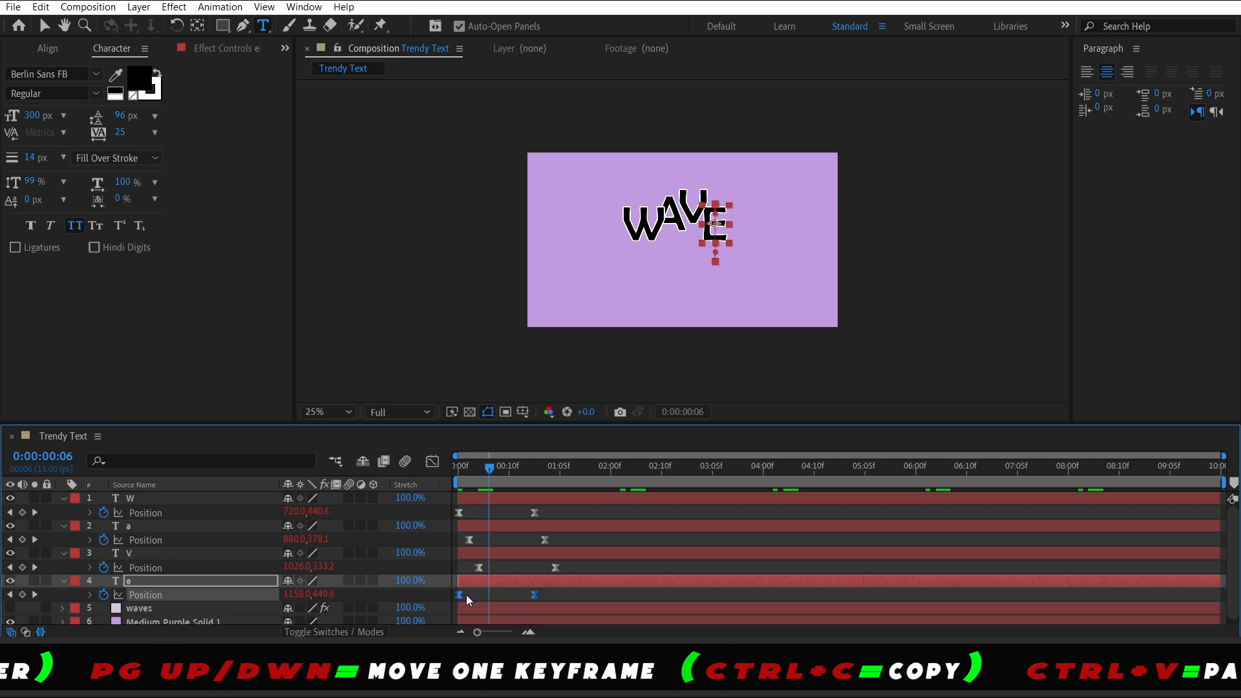
pyautogui.click(464, 594)
pyautogui.moveTo(544, 598); pyautogui.dragTo(489, 594)
pyautogui.moveTo(476, 491); pyautogui.dragTo(457, 491)
pyautogui.press('space')
pyautogui.press('space')
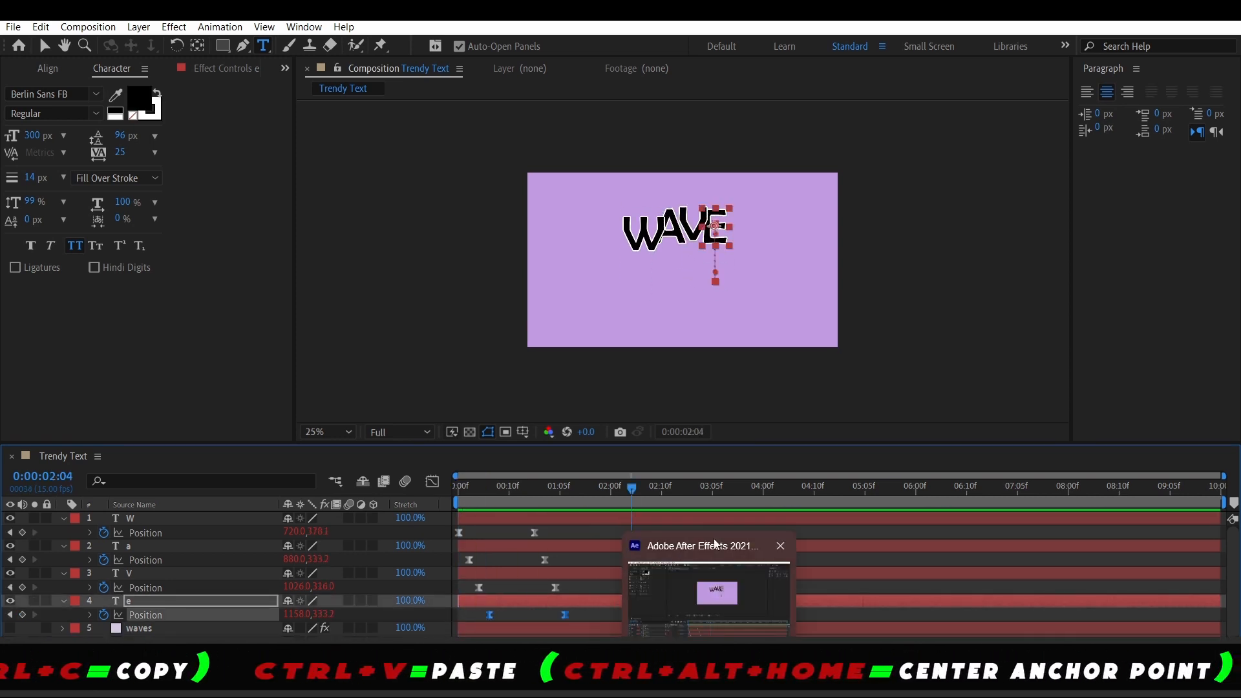
# Tighten the stagger so the a, V and e keyframes each start one frame after the previous letter, then preview
pyautogui.moveTo(544, 490); pyautogui.dragTo(464, 513)
pyautogui.moveTo(556, 557); pyautogui.dragTo(464, 559)
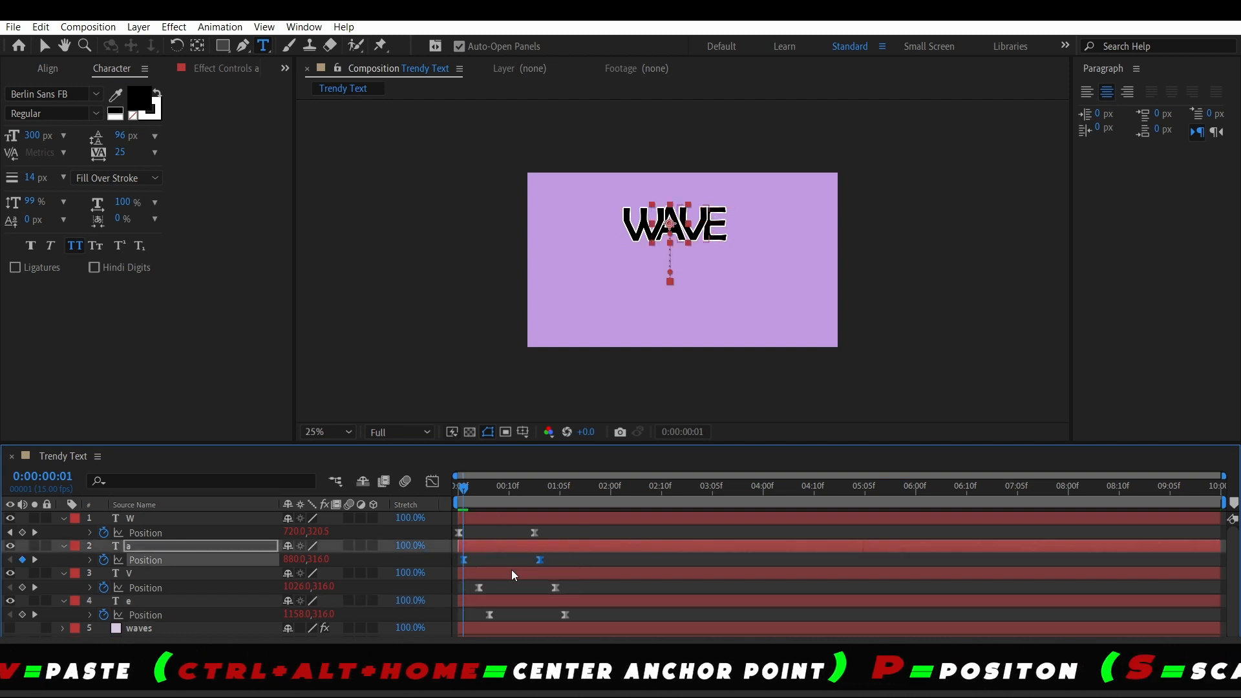
pyautogui.press('pagedown')
pyautogui.moveTo(572, 584); pyautogui.dragTo(459, 594)
pyautogui.moveTo(478, 590); pyautogui.dragTo(468, 590)
pyautogui.moveTo(577, 614); pyautogui.dragTo(480, 609)
pyautogui.moveTo(489, 615); pyautogui.dragTo(473, 615)
pyautogui.press('space')
pyautogui.press('space')
pyautogui.press('End')
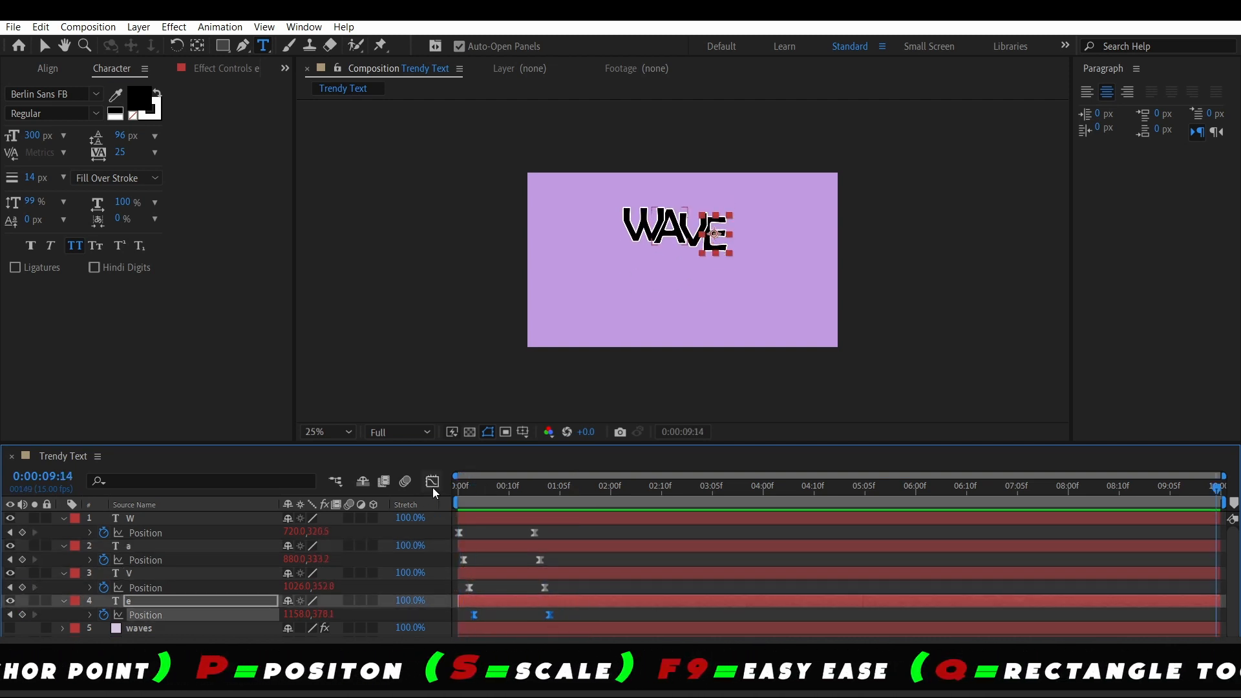
# Re-space the a, V and e position keyframes into a wider, evenly stepped stagger after the W and preview
pyautogui.click(474, 489)
pyautogui.moveTo(570, 557); pyautogui.dragTo(473, 561)
pyautogui.moveTo(574, 584); pyautogui.dragTo(489, 589)
pyautogui.press('pagedown')
pyautogui.press('pagedown')
pyautogui.press('pagedown')
pyautogui.press('pagedown')
pyautogui.press('pagedown')
pyautogui.press('pagedown')
pyautogui.moveTo(569, 607); pyautogui.dragTo(465, 615)
pyautogui.moveTo(473, 615); pyautogui.dragTo(506, 613)
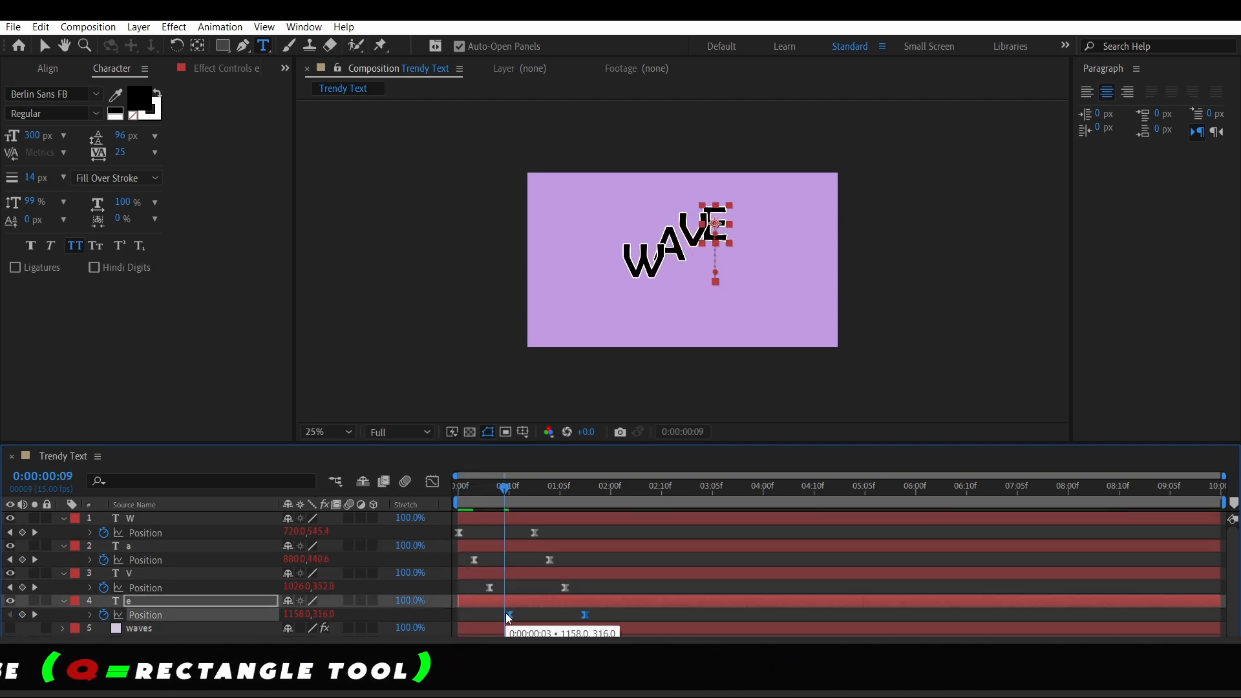
pyautogui.press('space')
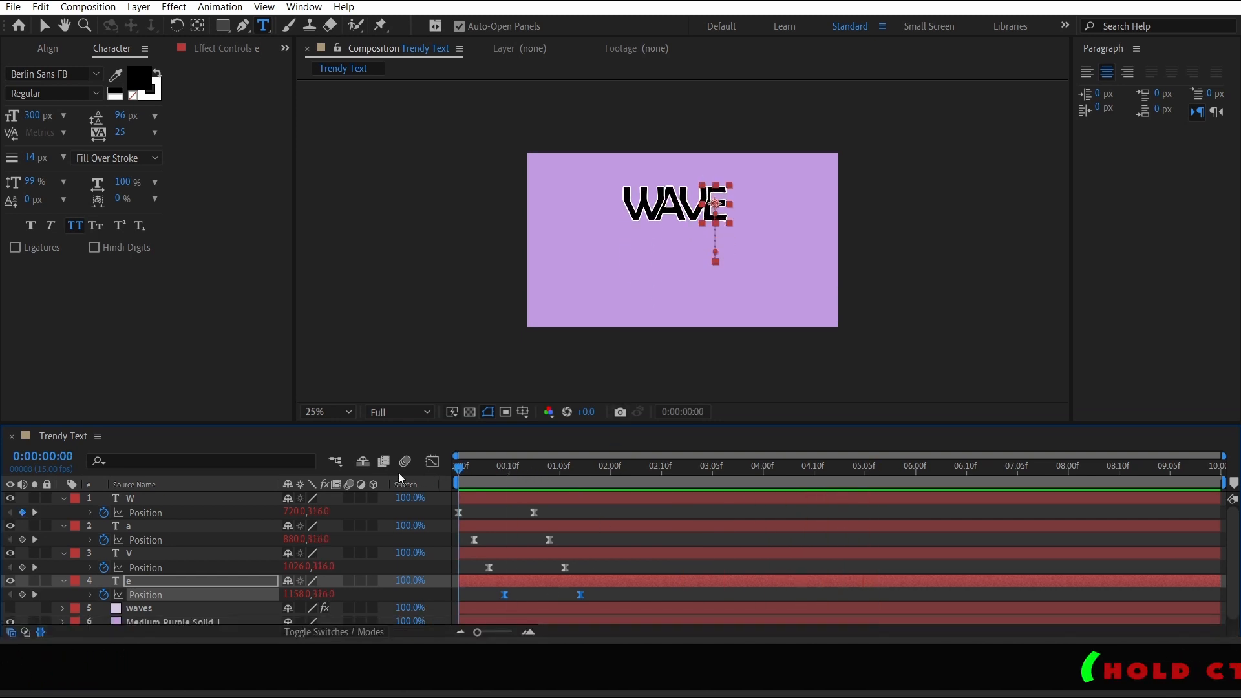
# Select all four letter layers, hide their keyframe properties, and preview the staggered drop
pyautogui.scroll(-1, 511, 567)
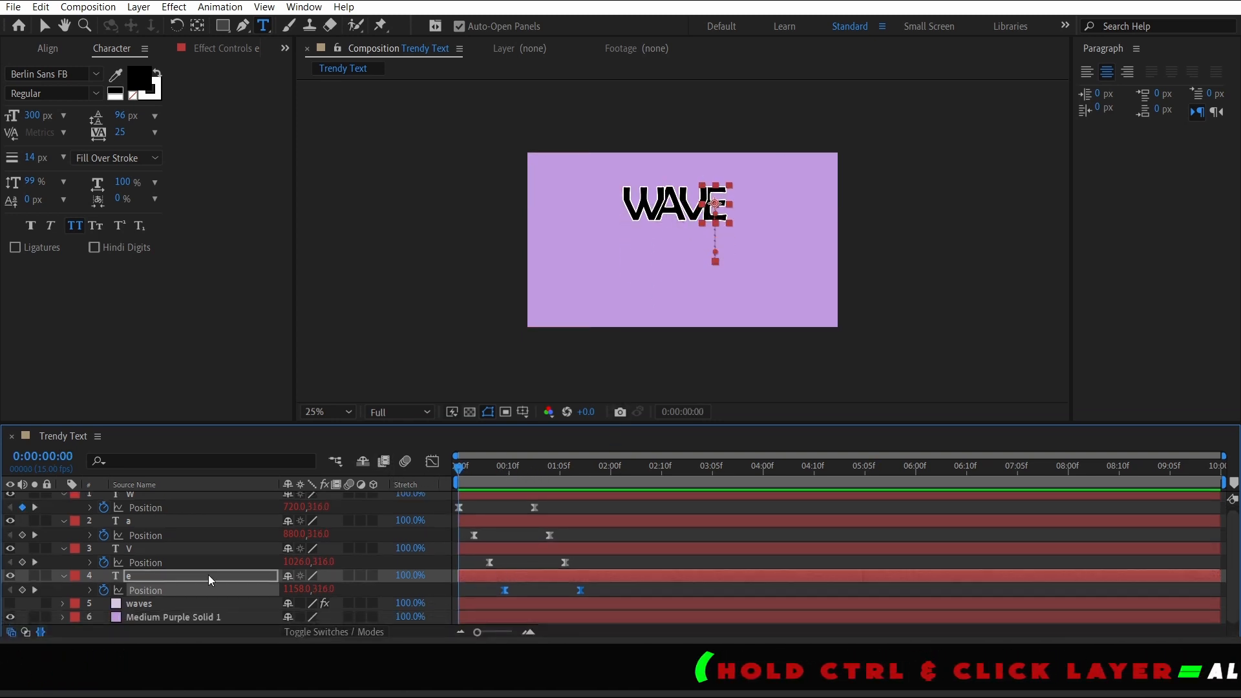
pyautogui.scroll(1, 208, 575)
pyautogui.click(156, 584)
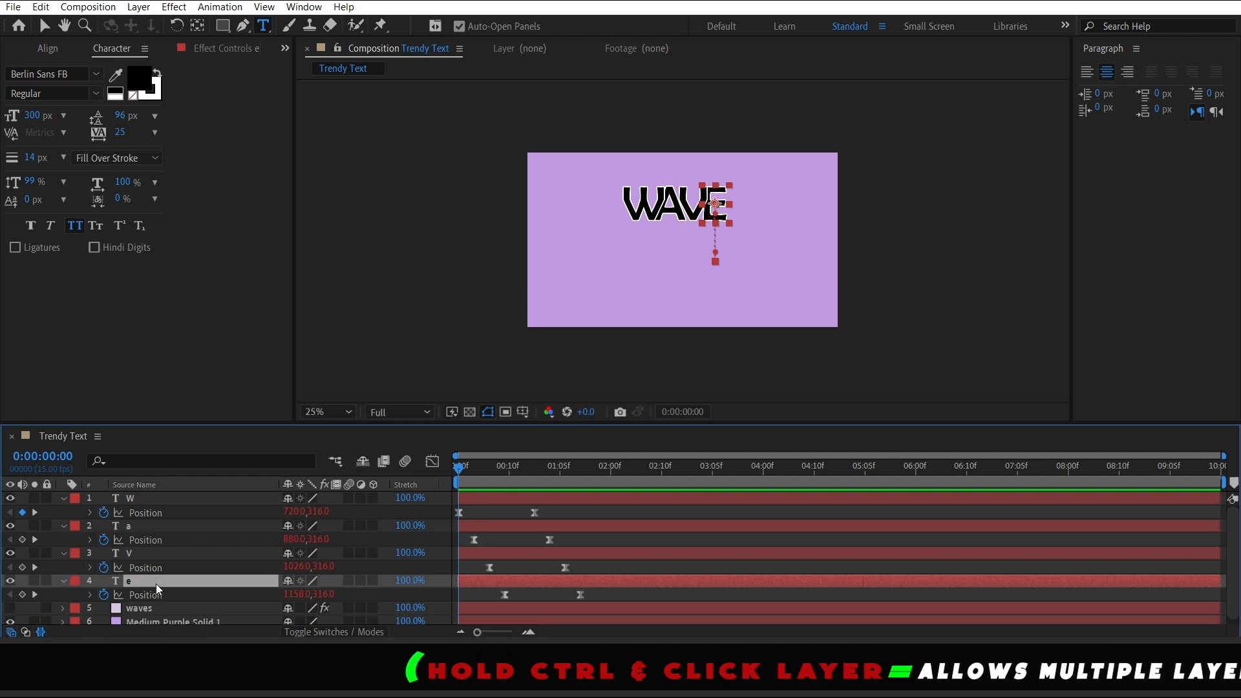
pyautogui.keyDown('shift'); pyautogui.click(150, 495); pyautogui.keyUp('shift')
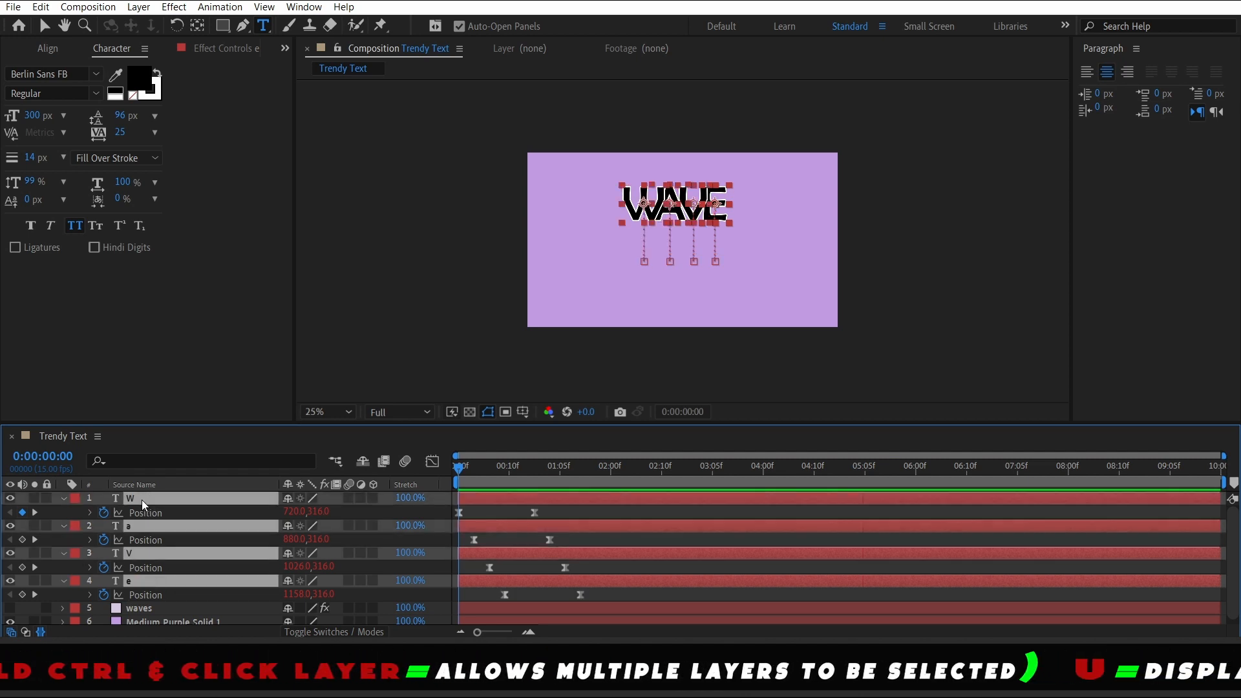
pyautogui.press('u')
pyautogui.click(258, 595)
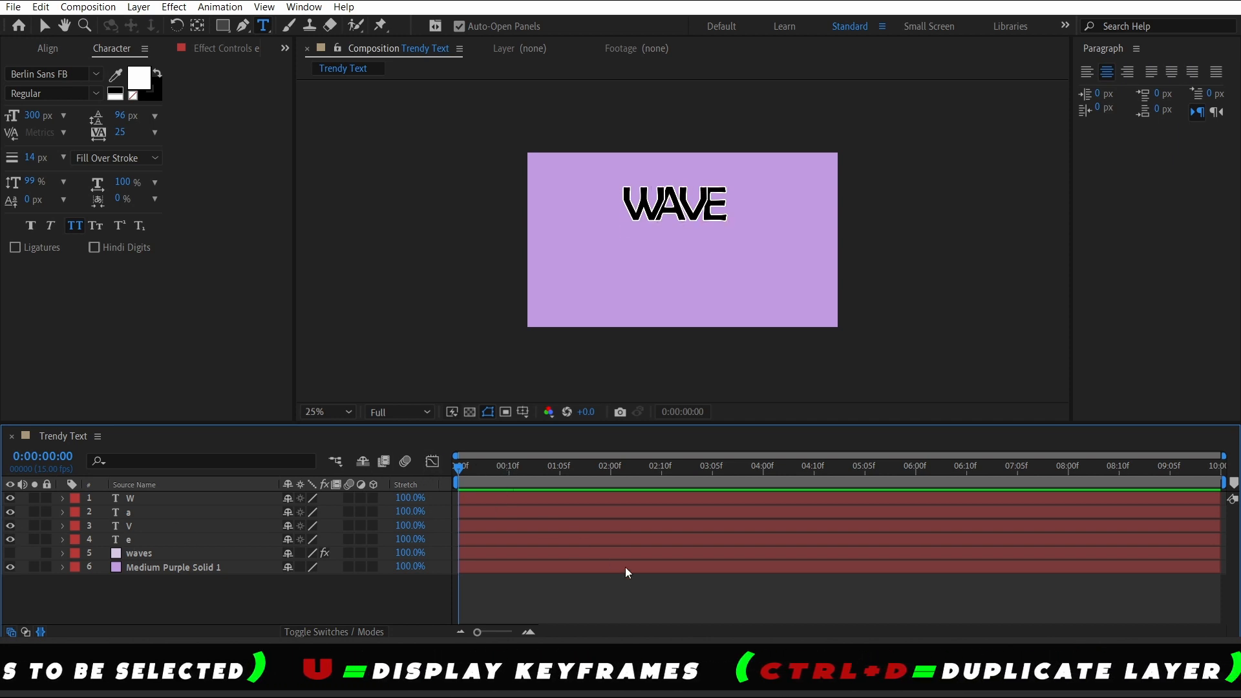
pyautogui.press('space')
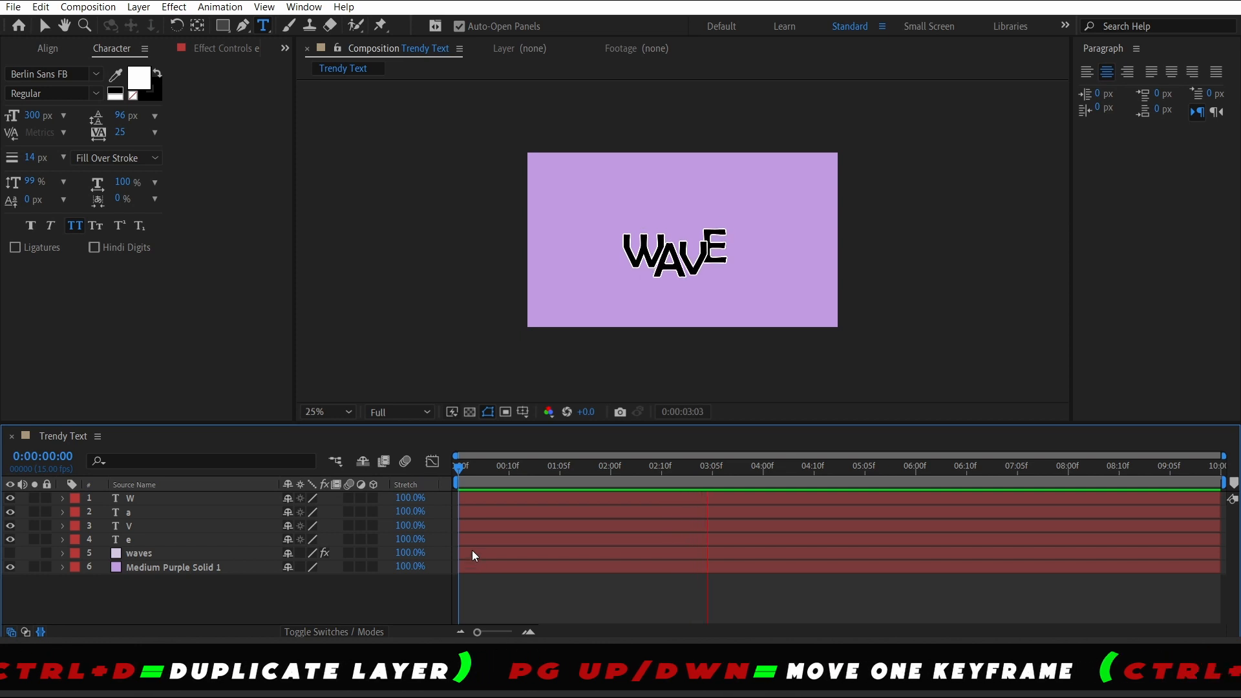
pyautogui.press('space')
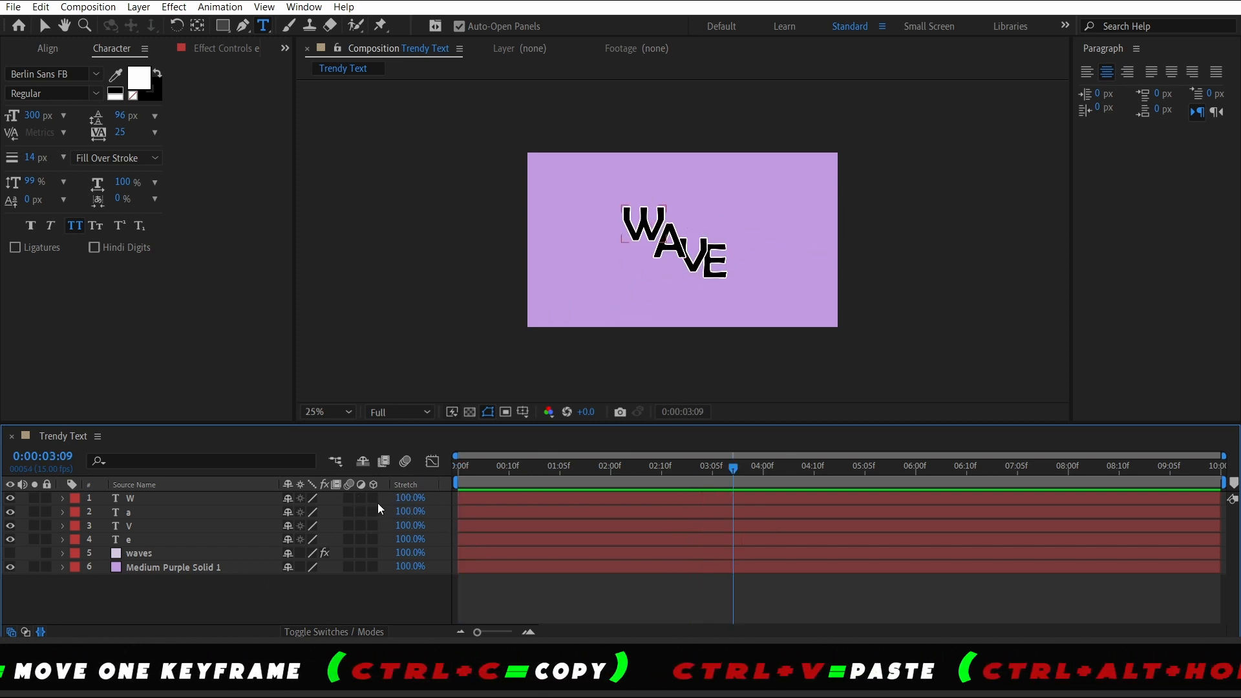
# Enable motion blur for the composition and the four letter layers, then preview from the start
pyautogui.click(409, 469)
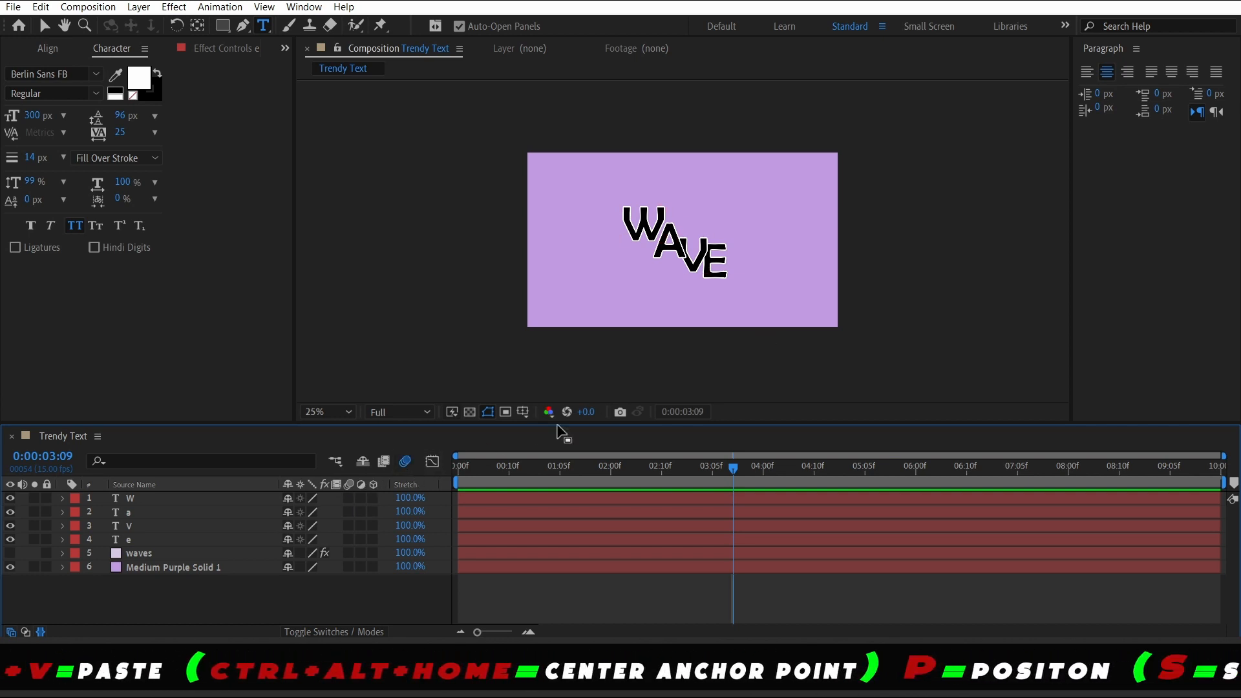
pyautogui.click(141, 498)
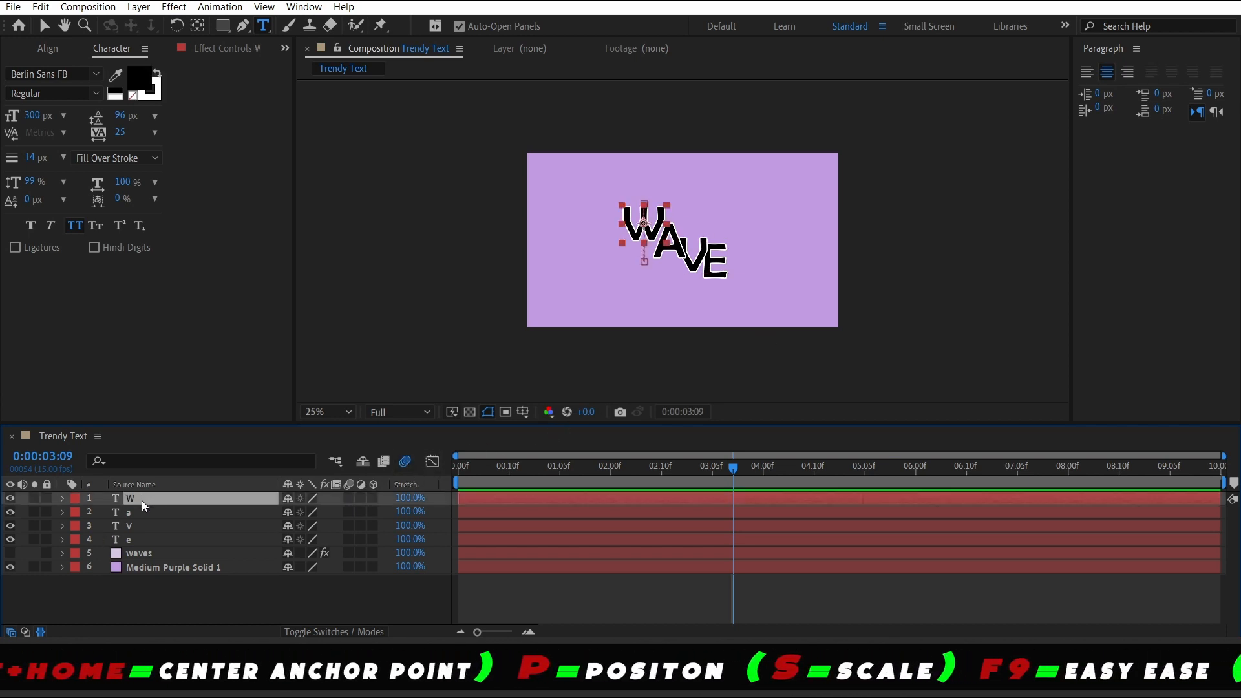
pyautogui.keyDown('shift'); pyautogui.click(152, 539); pyautogui.keyUp('shift')
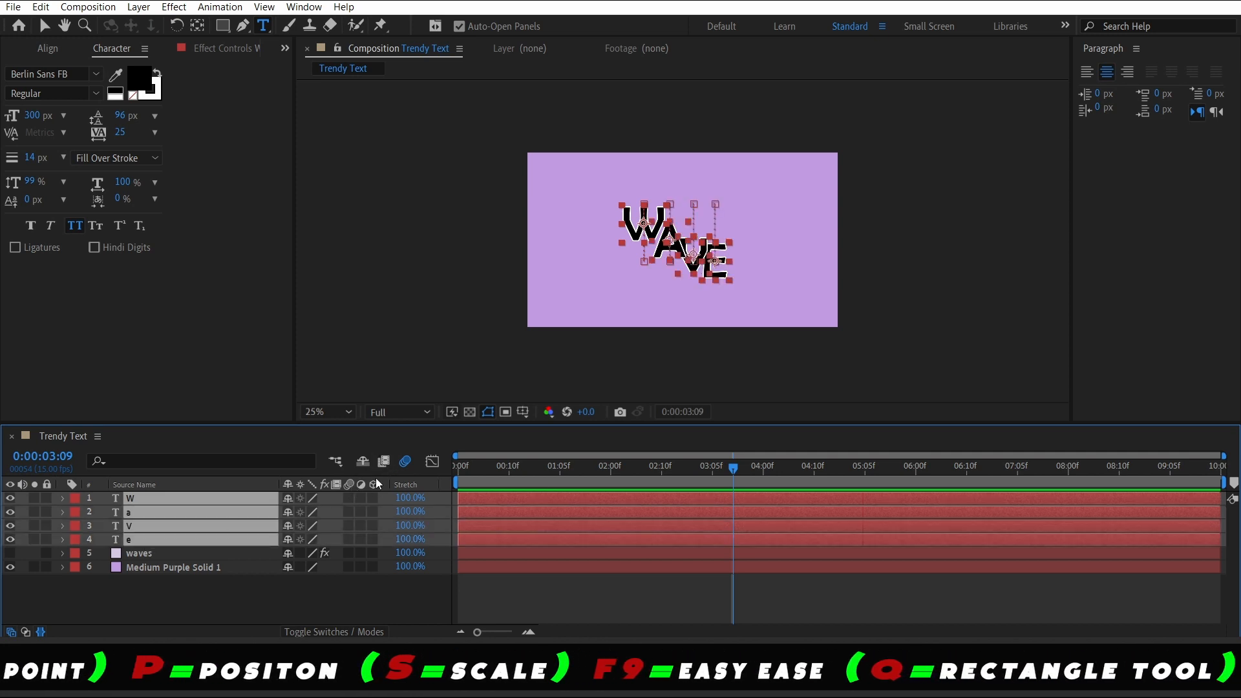
pyautogui.click(346, 498)
pyautogui.press('Home')
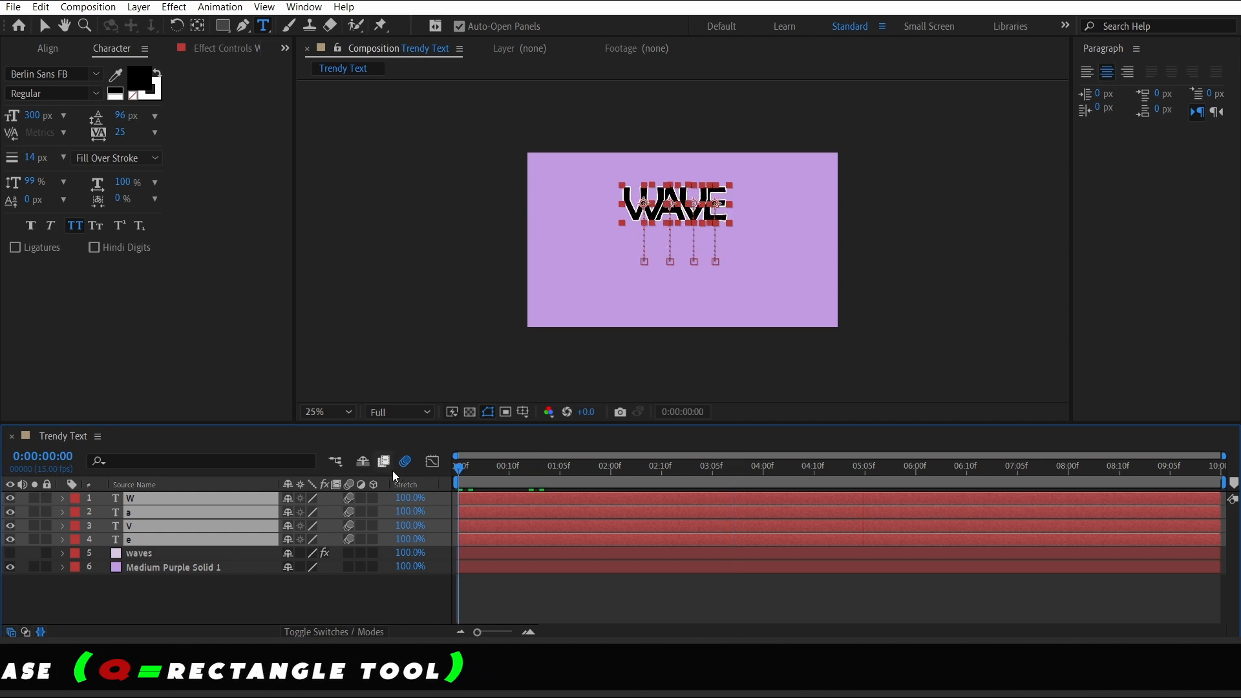
pyautogui.press('space')
pyautogui.moveTo(495, 687)
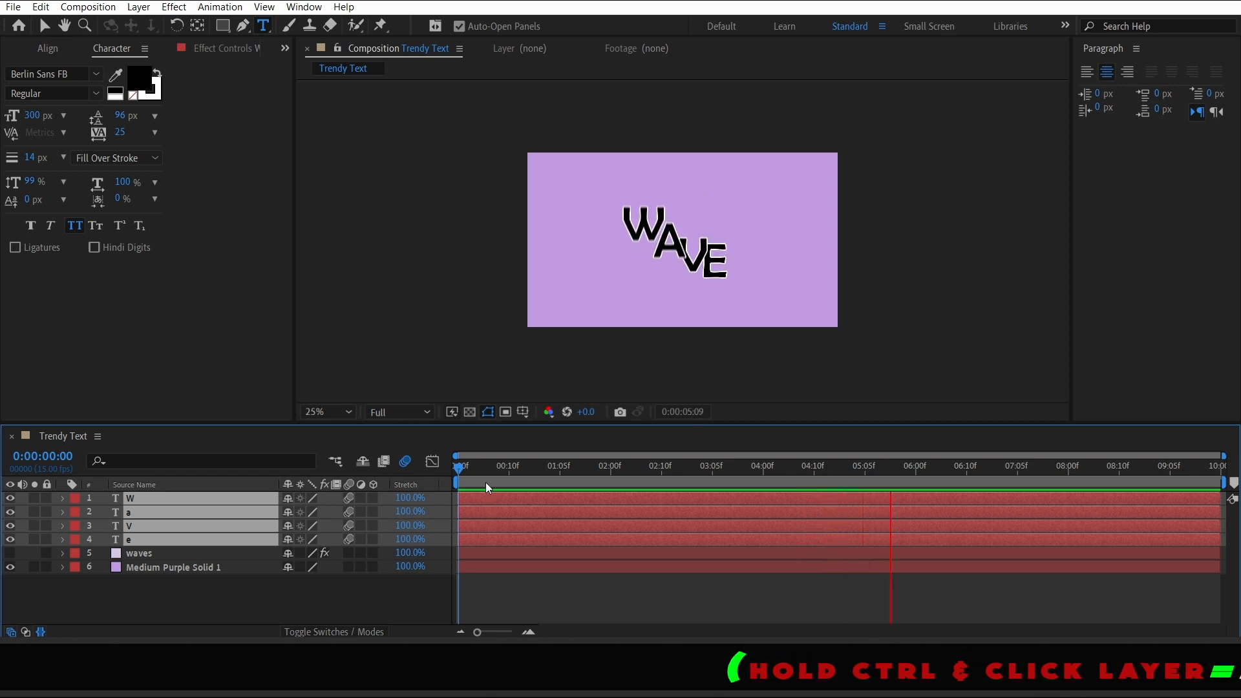
pyautogui.press('space')
# Pre-compose the four letter layers into a new composition named Text
pyautogui.click(166, 614)
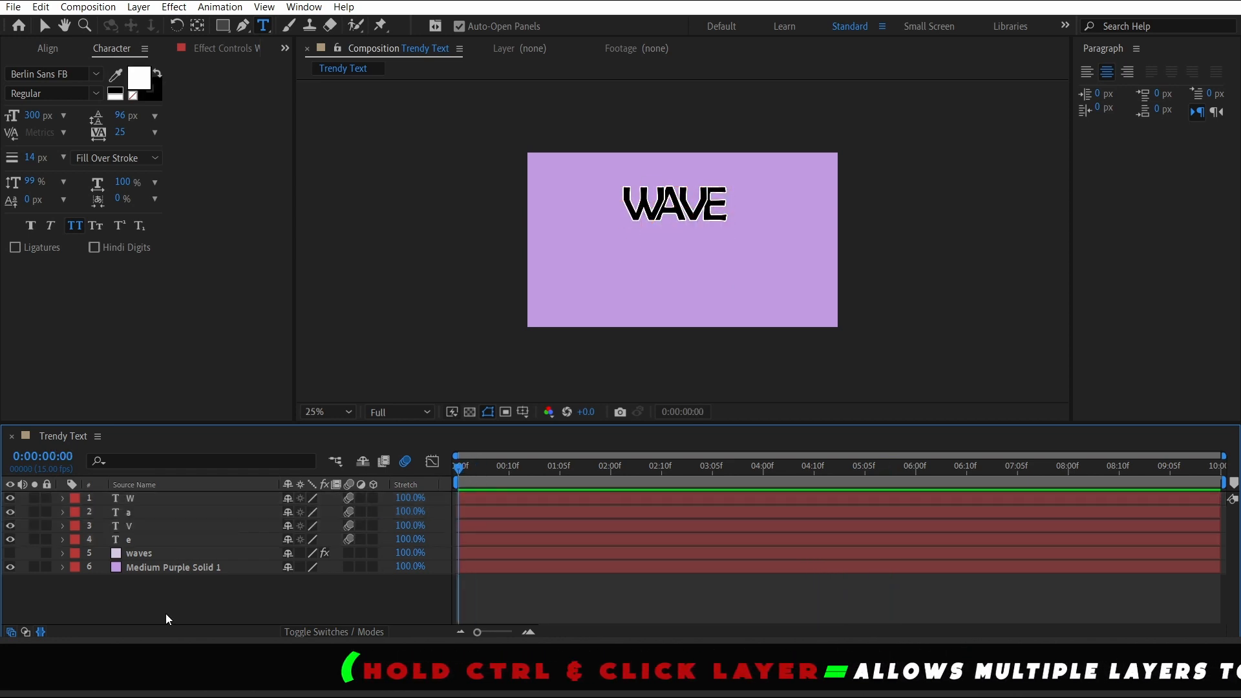
pyautogui.click(154, 534)
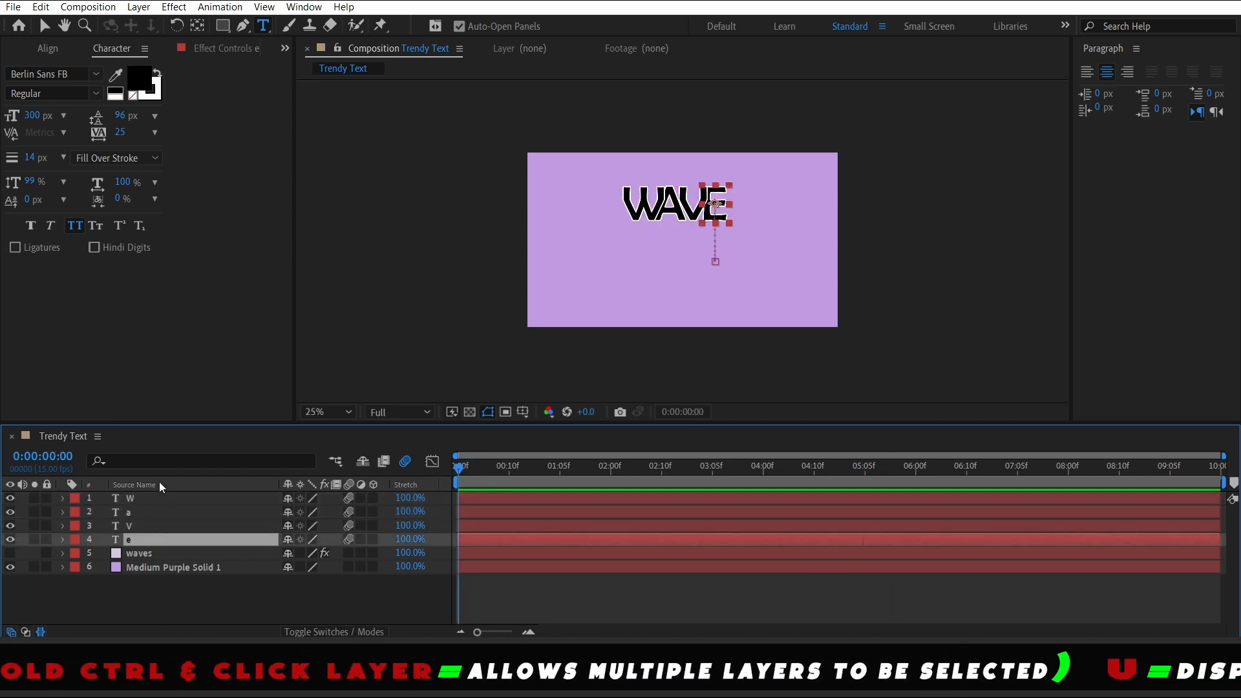
pyautogui.keyDown('shift'); pyautogui.click(149, 496); pyautogui.keyUp('shift')
pyautogui.rightClick(150, 507)
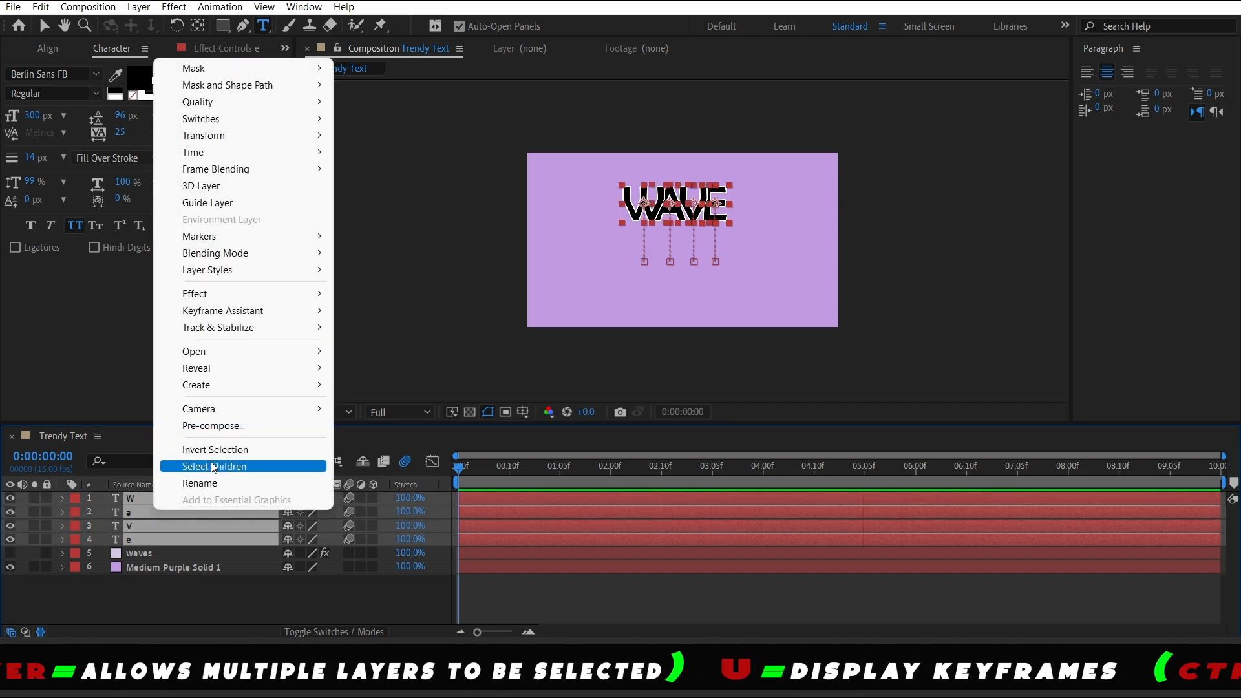
pyautogui.click(220, 426)
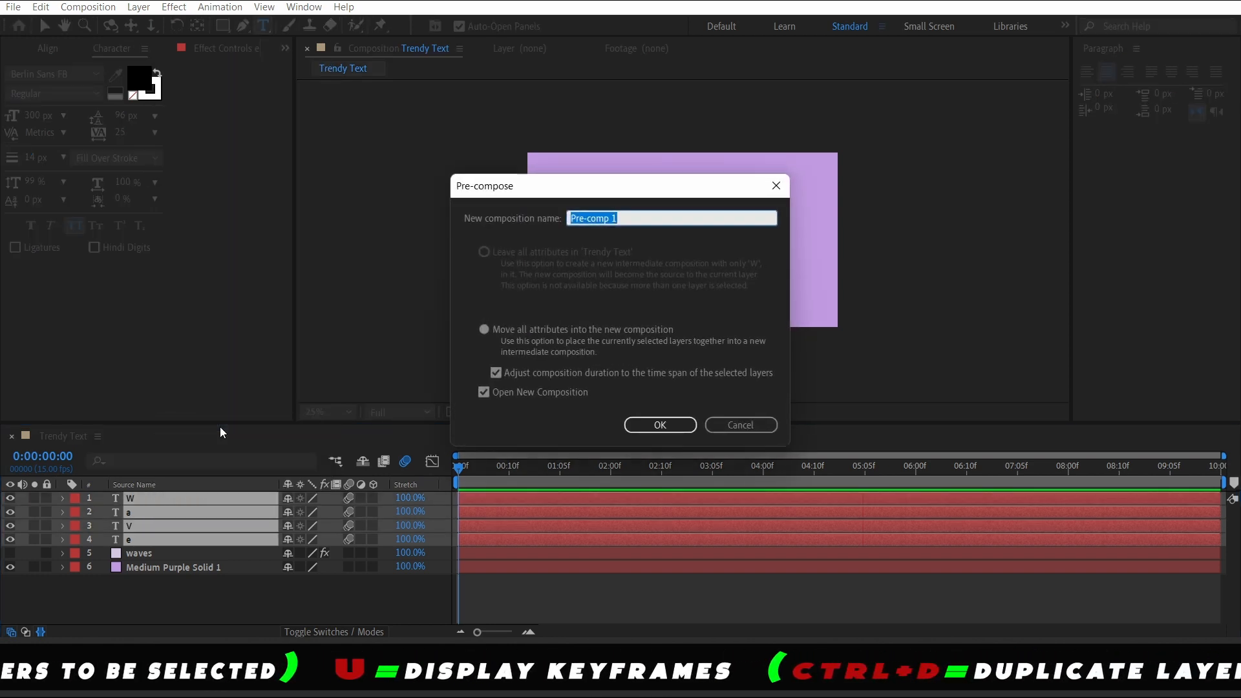
pyautogui.write('T')
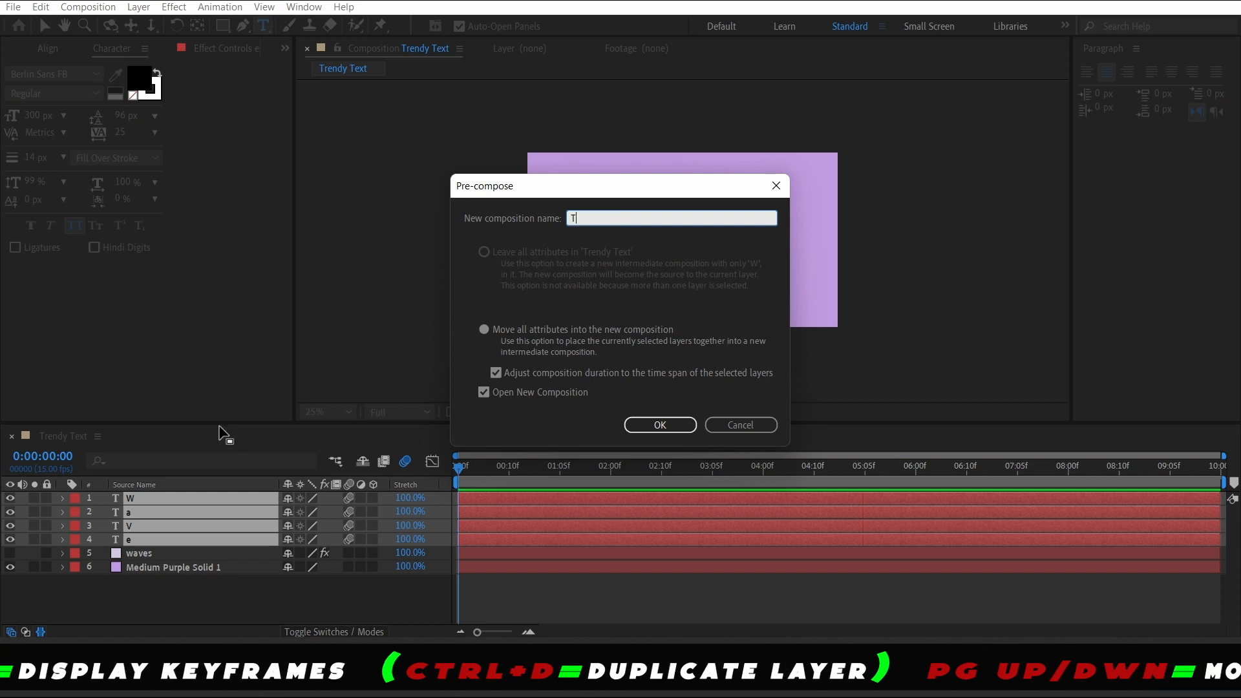
pyautogui.write('ext')
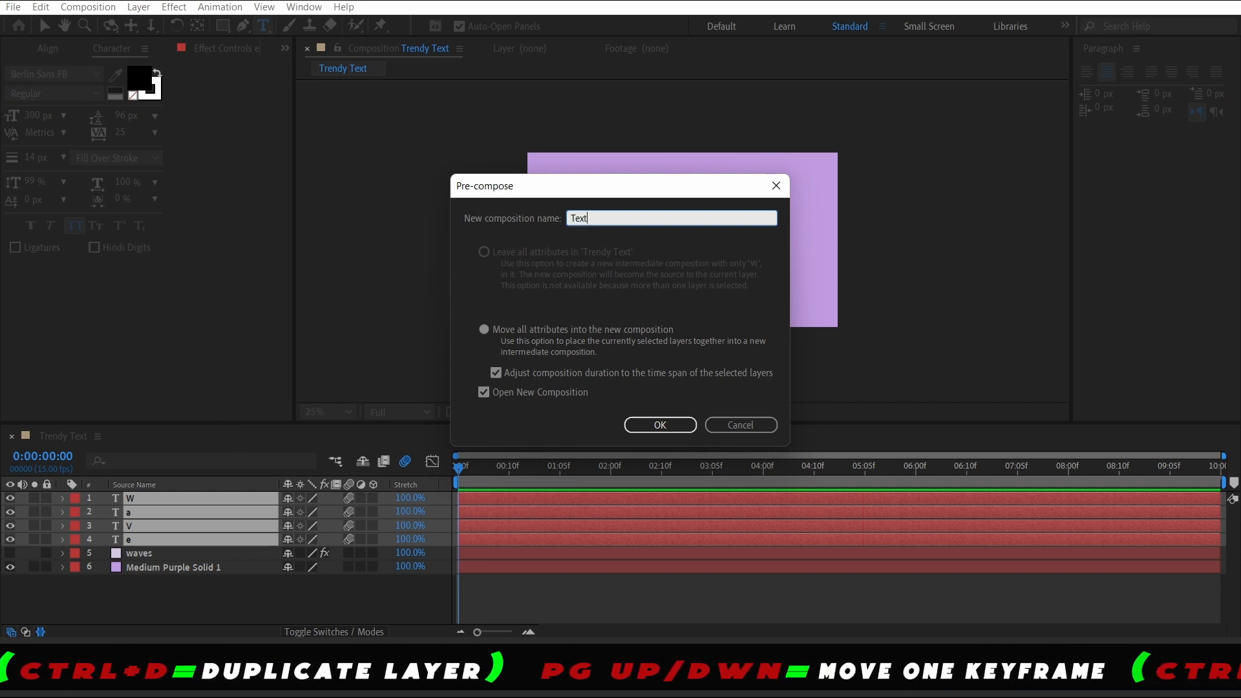
pyautogui.click(660, 426)
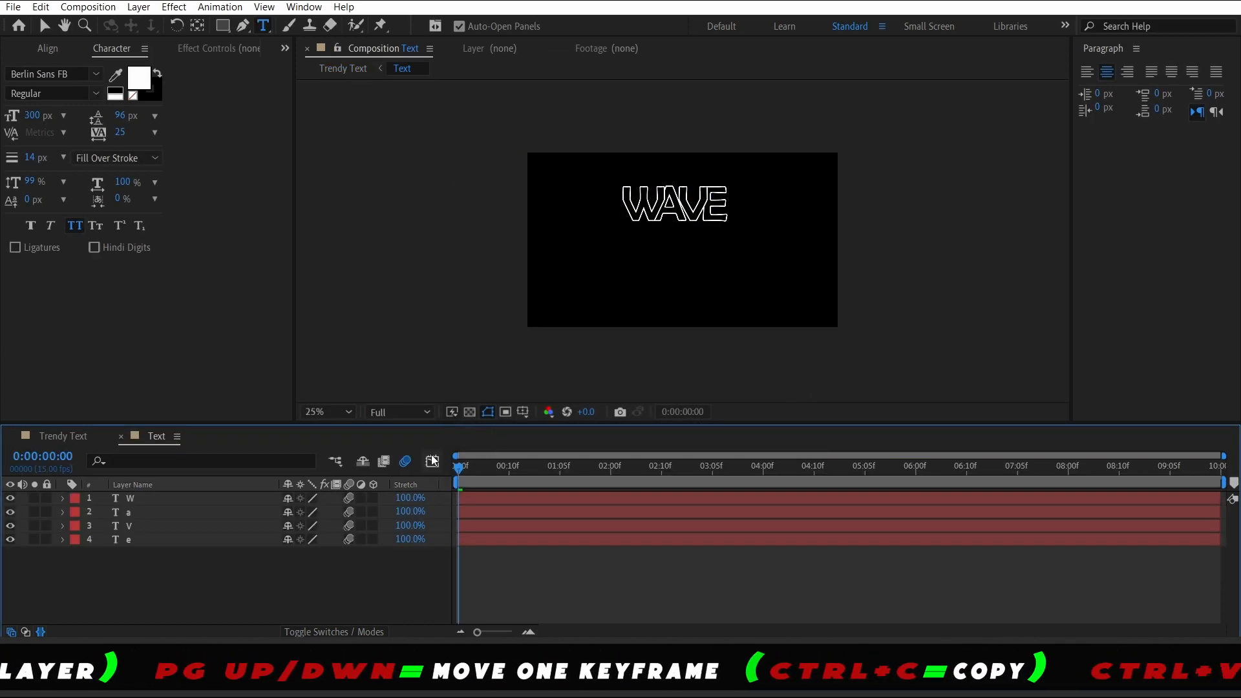
# Return to the Trendy Text composition and preview the animation
pyautogui.click(61, 439)
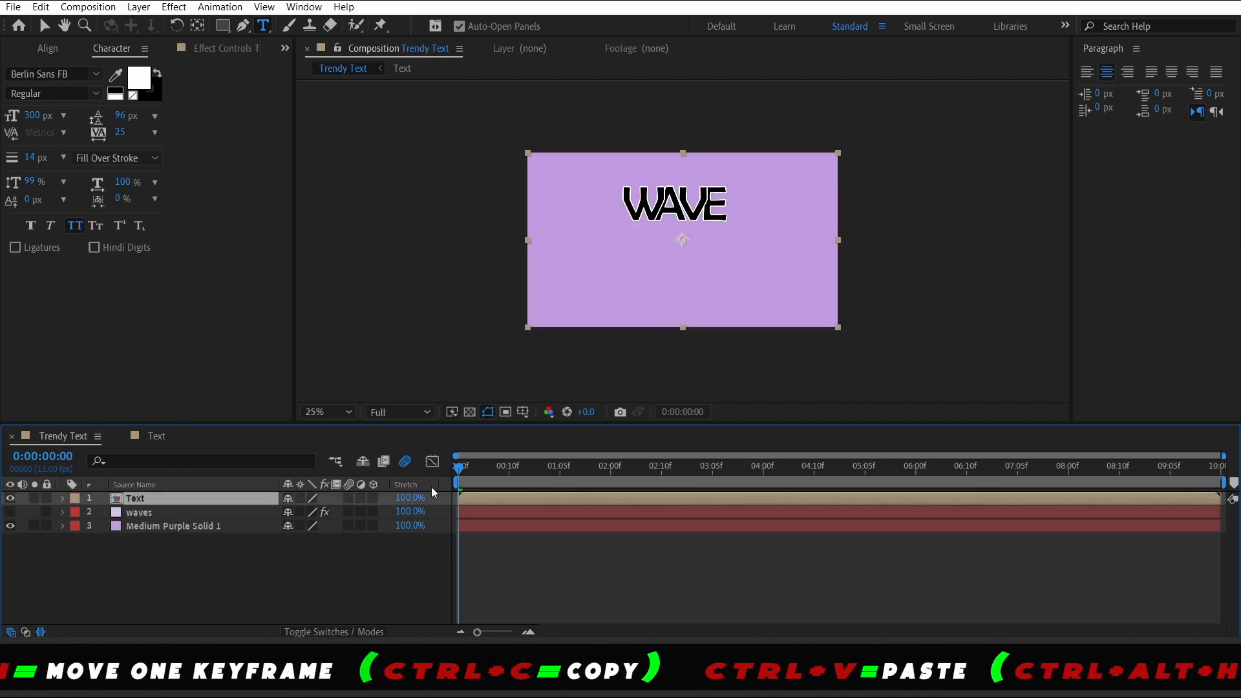
pyautogui.press('space')
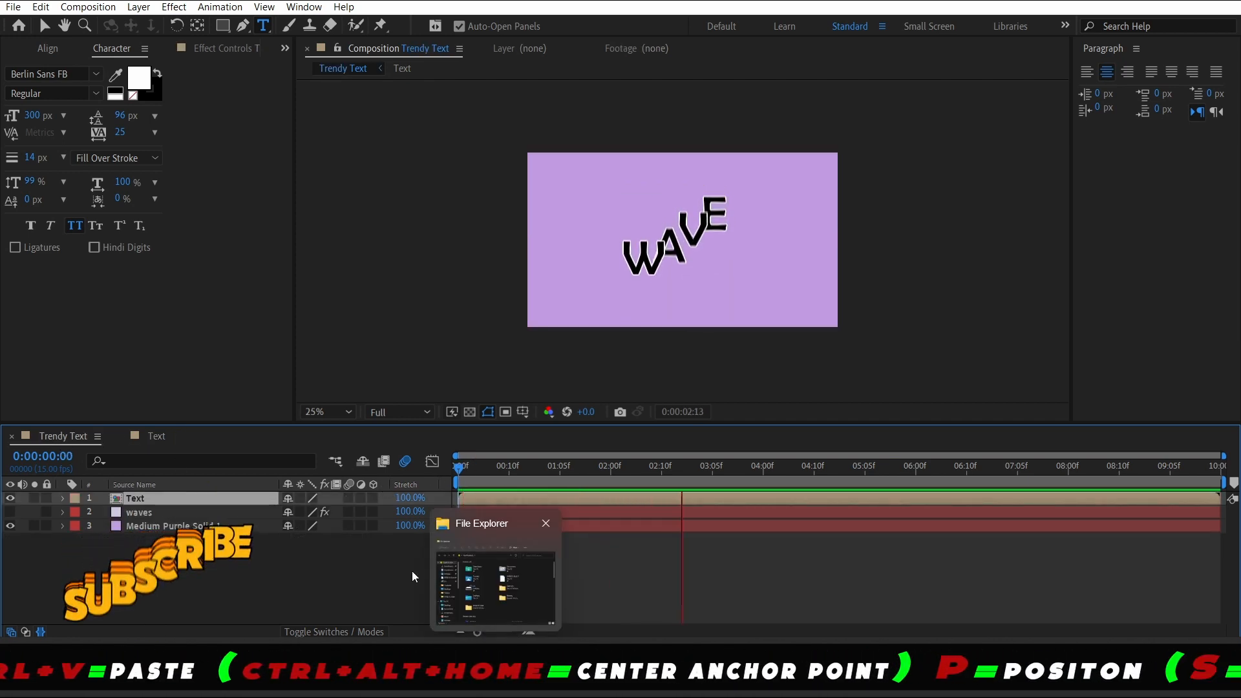
pyautogui.press('space')
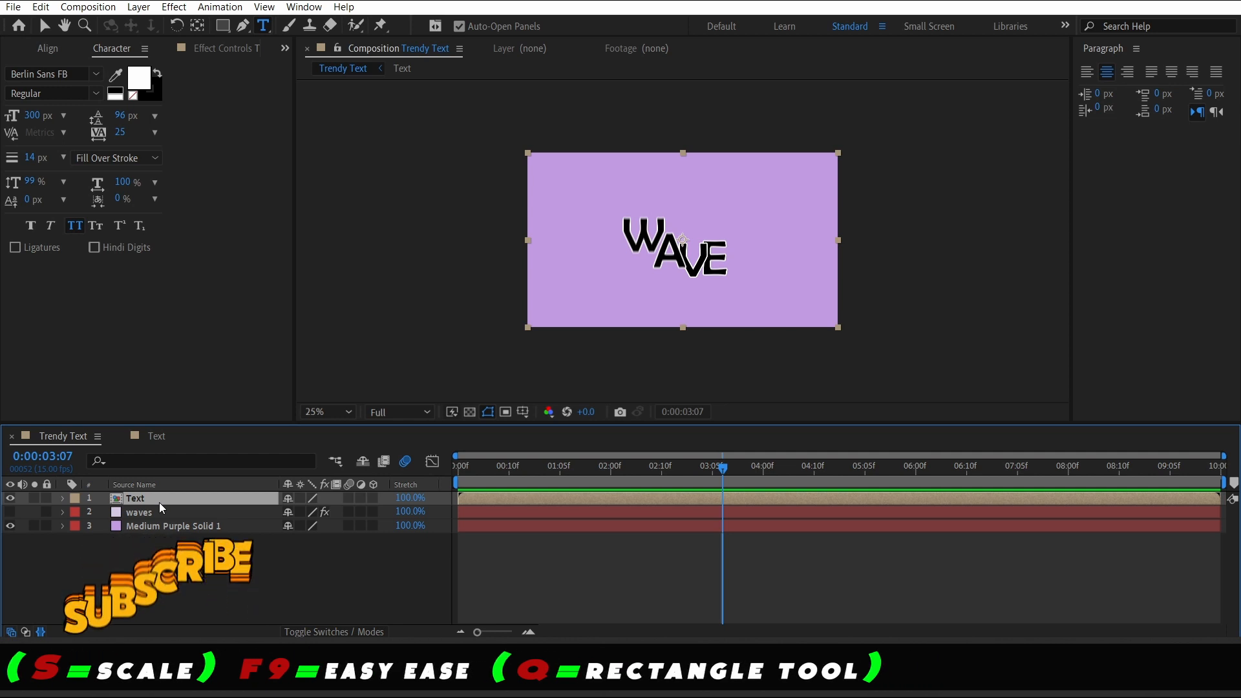
# Duplicate the Text layer and offset the copy one frame later in the timeline
pyautogui.hotkey('ctrl', 'd')
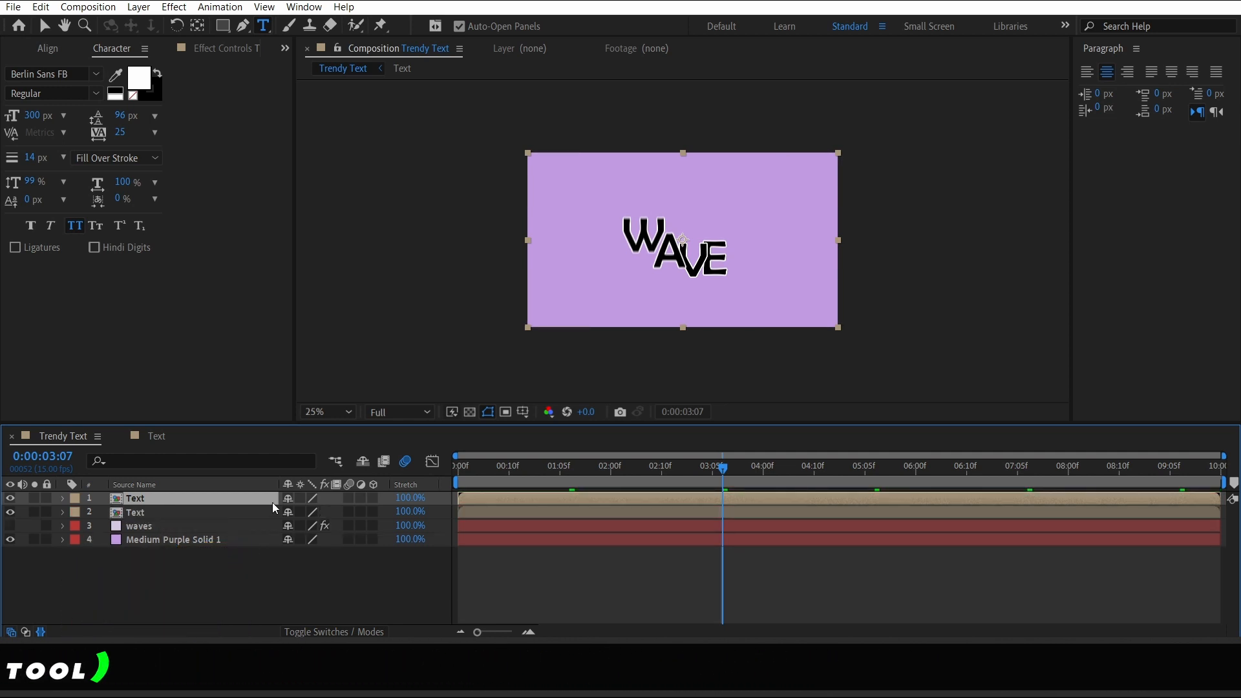
pyautogui.press('Home')
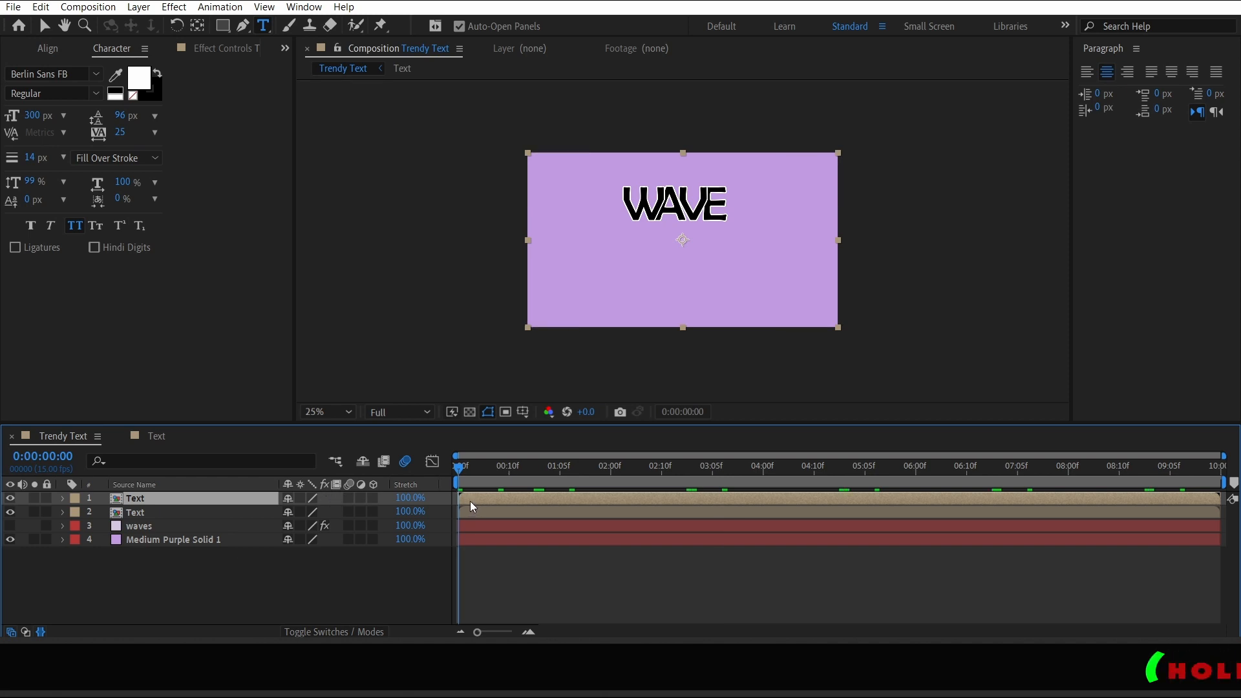
pyautogui.moveTo(218, 515); pyautogui.dragTo(220, 519)
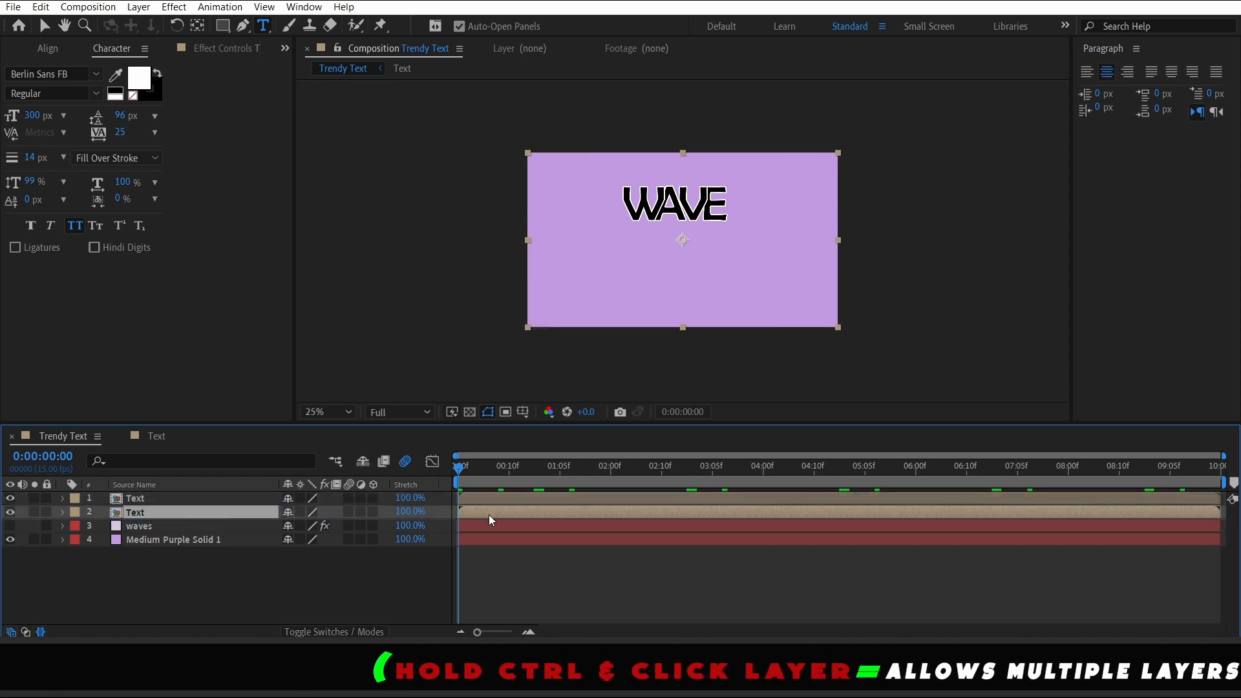
pyautogui.press('pagedown')
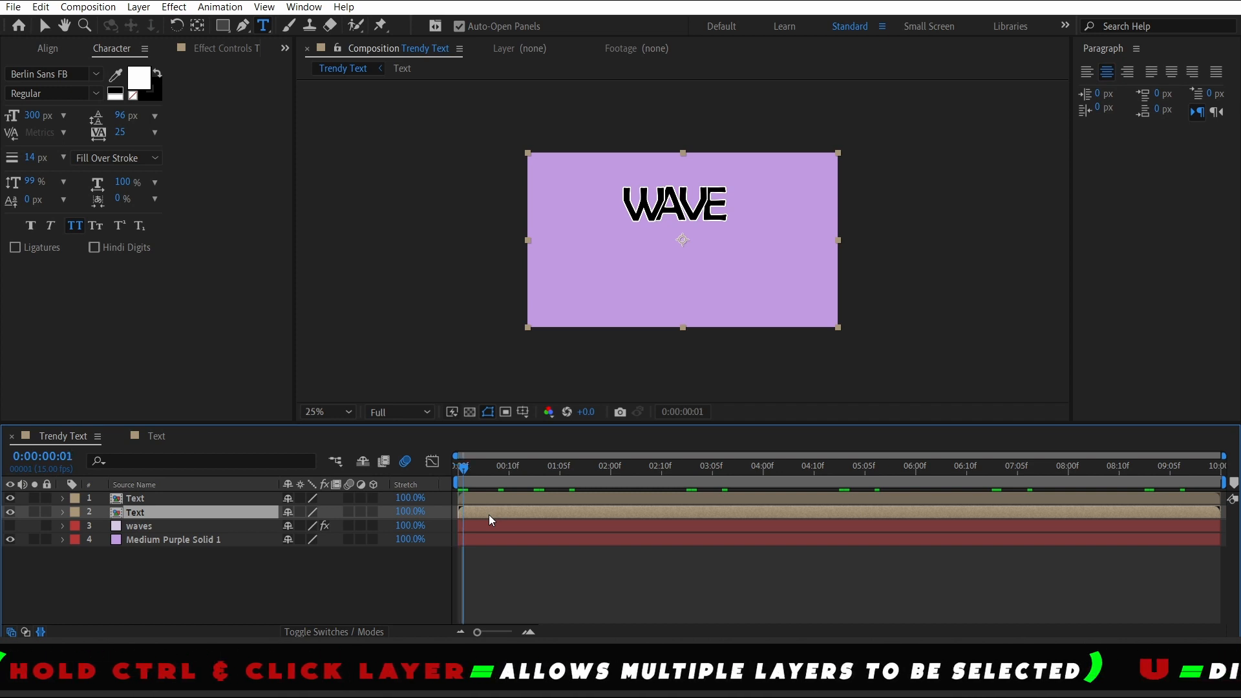
pyautogui.moveTo(488, 515)
pyautogui.mouseDown()
pyautogui.moveTo(506, 515)
pyautogui.moveTo(493, 514)
pyautogui.mouseUp()
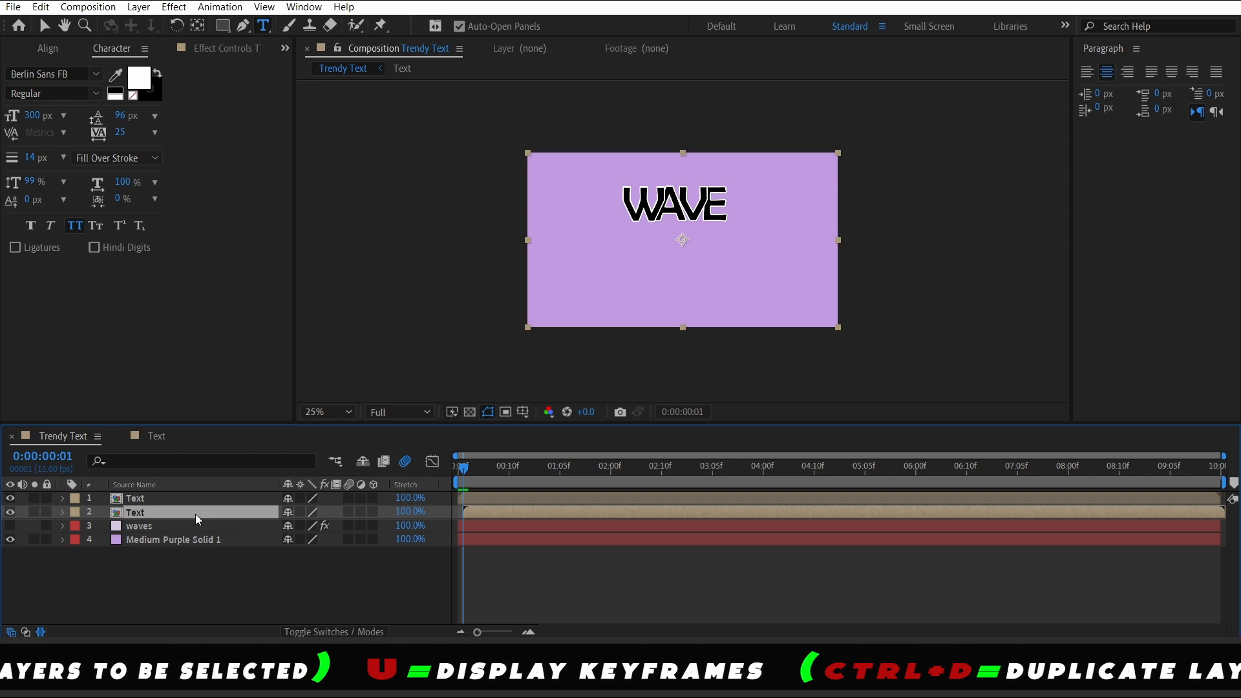
pyautogui.hotkey('ctrl', 'd')
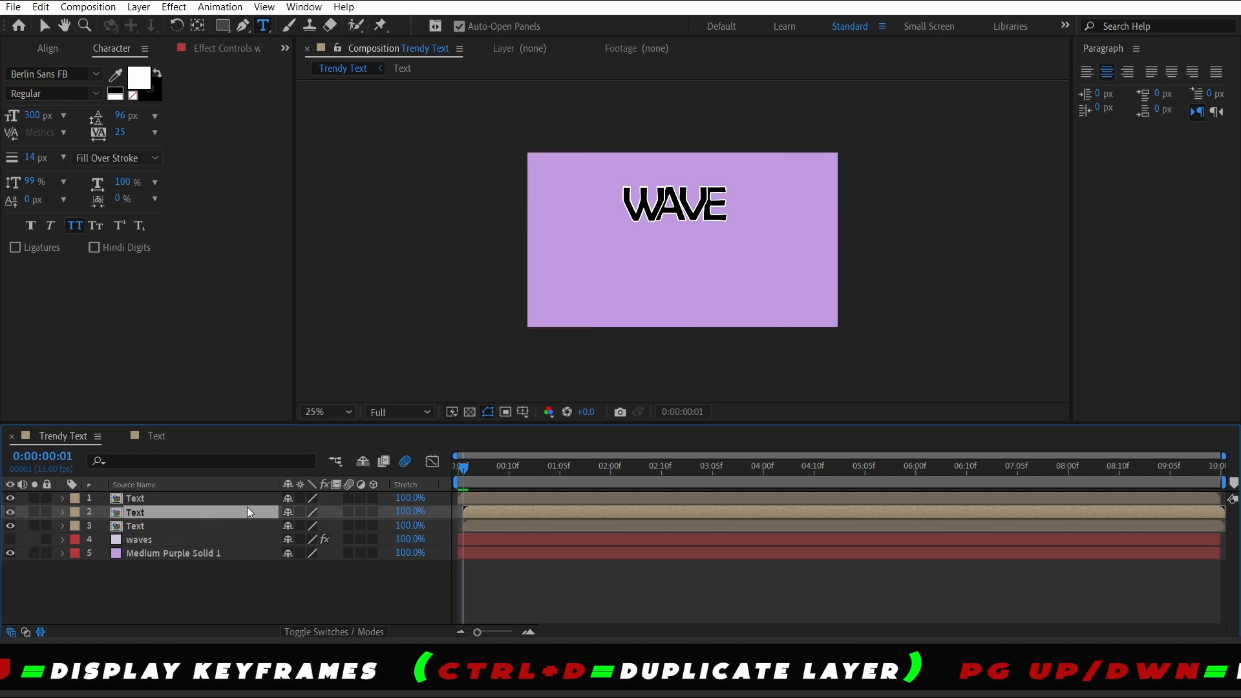
pyautogui.press('Delete')
pyautogui.click(194, 512)
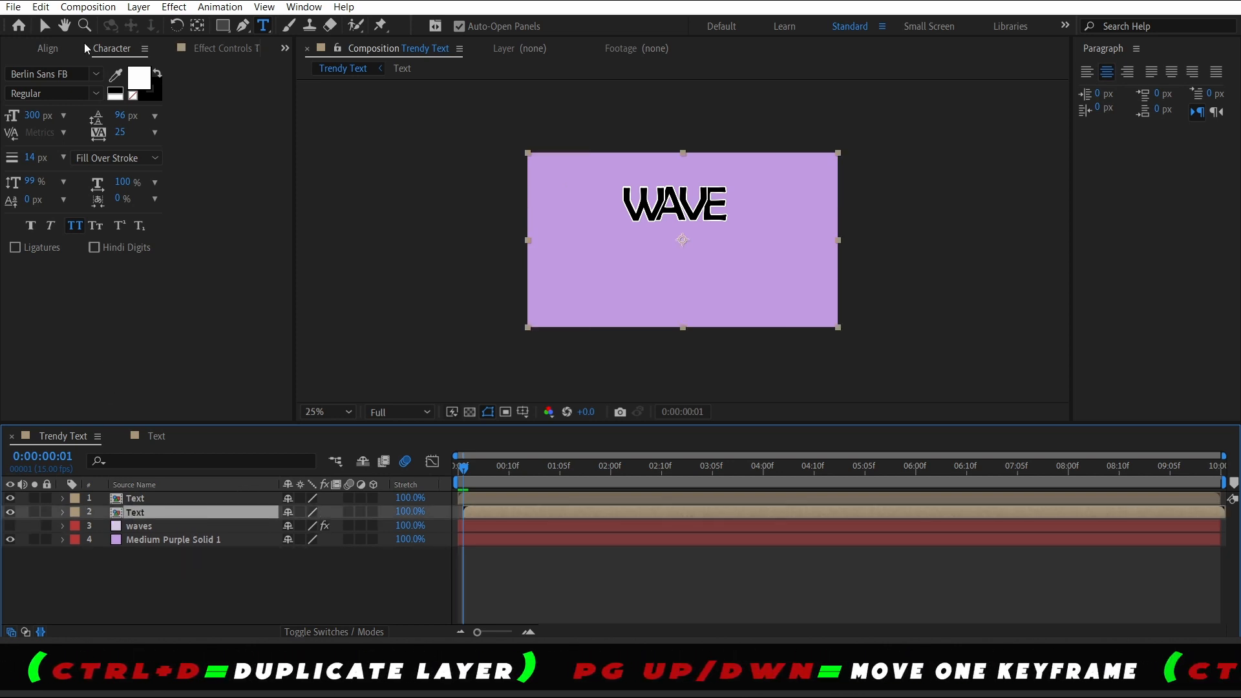
# Search Effects & Presets for Change to Color and apply it to the second Text layer
pyautogui.click(198, 55)
pyautogui.click(284, 49)
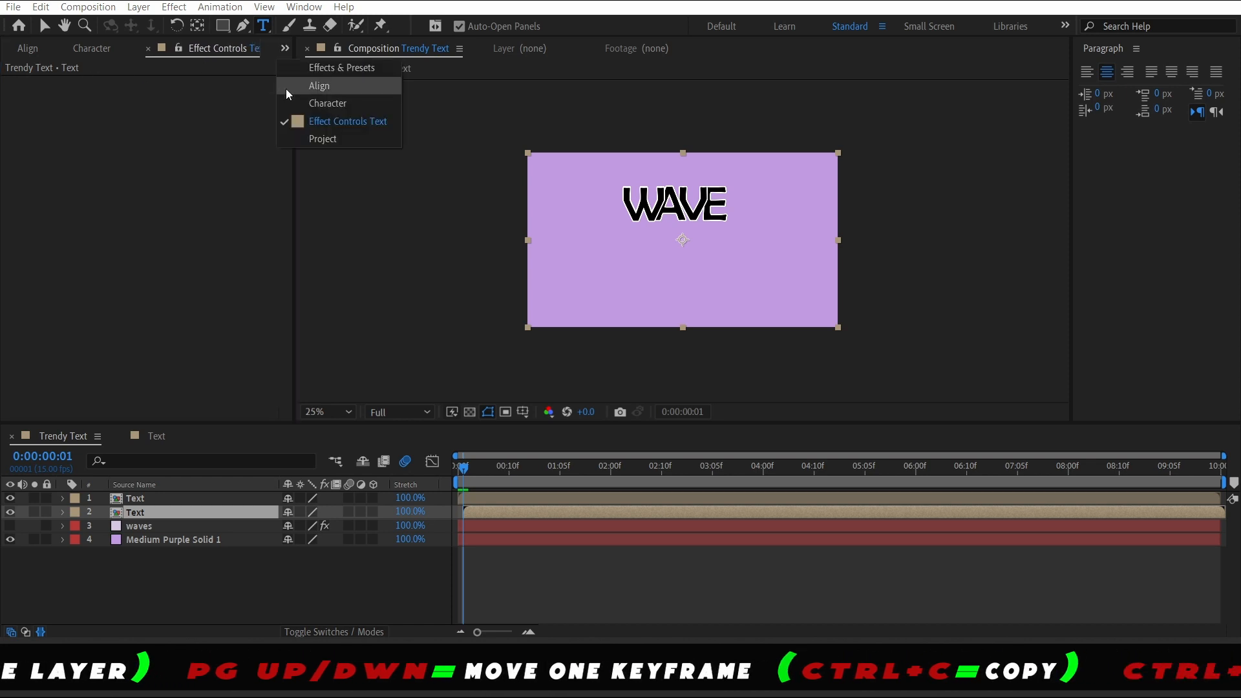
pyautogui.click(325, 68)
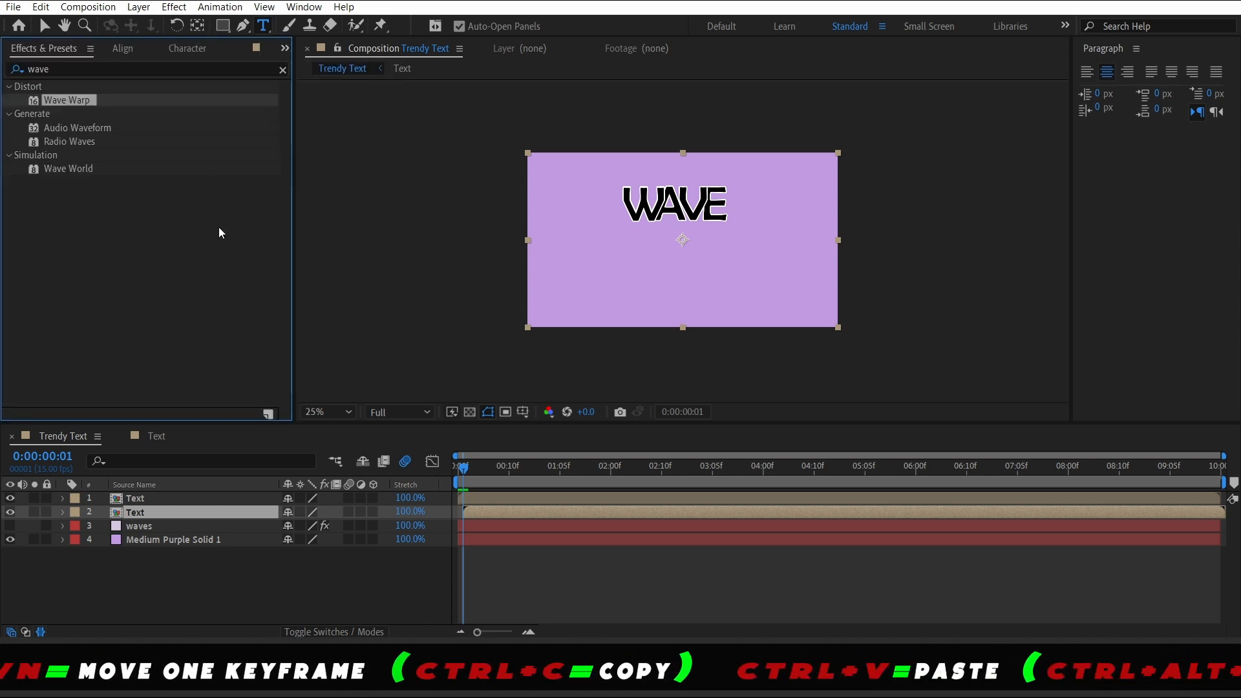
pyautogui.click(284, 71)
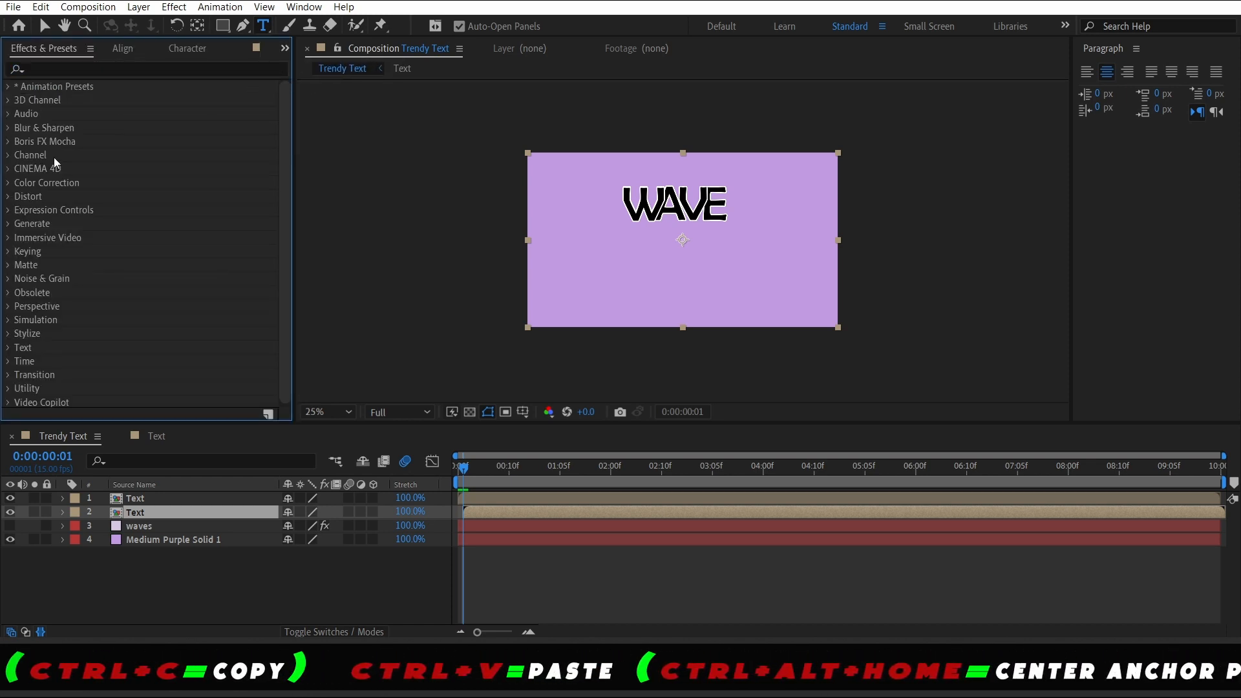
pyautogui.click(114, 68)
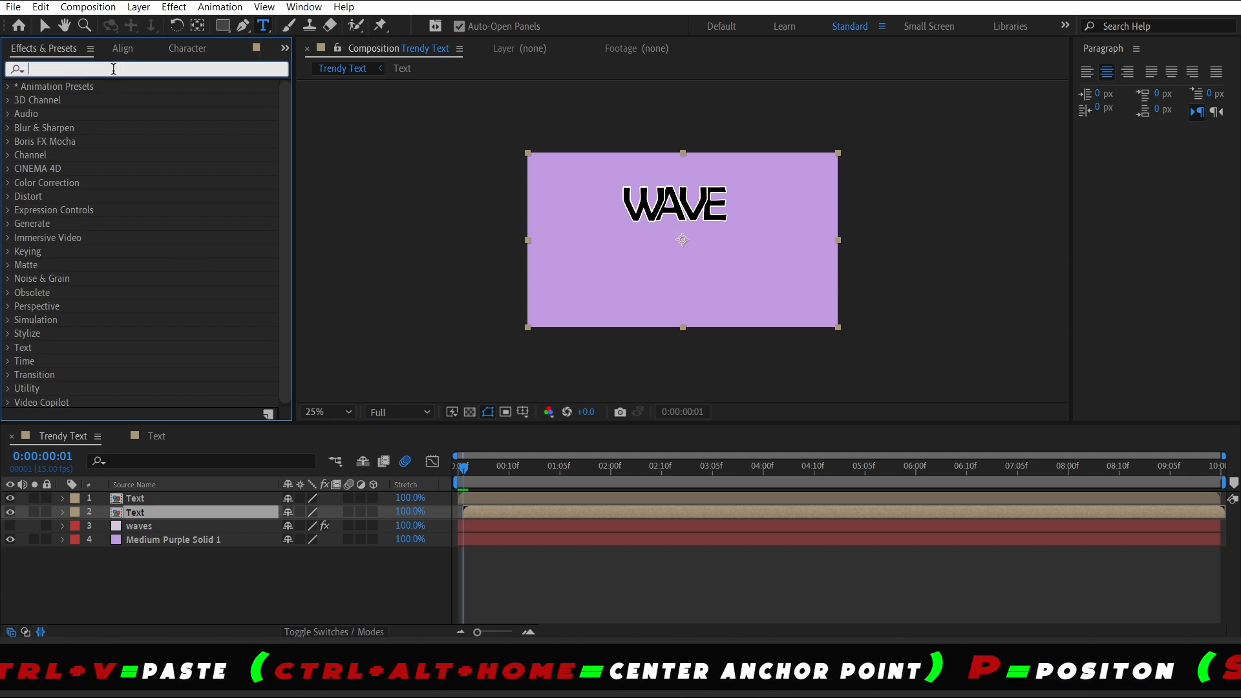
pyautogui.write('change')
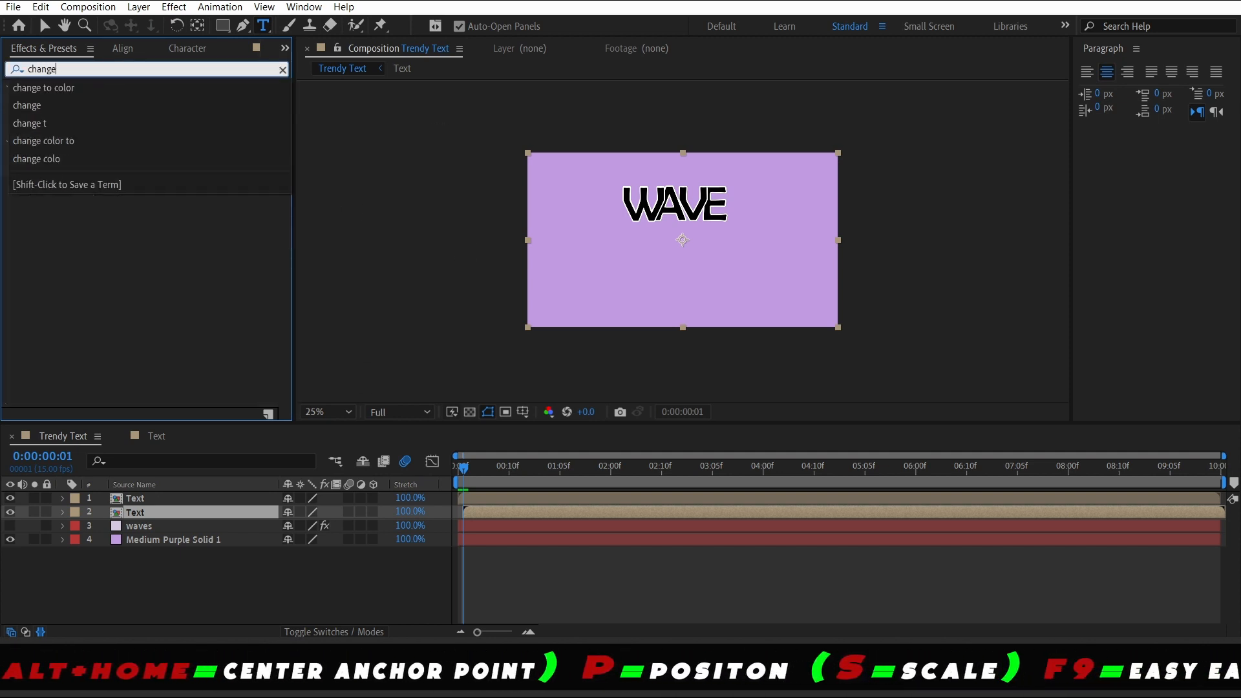
pyautogui.click(120, 88)
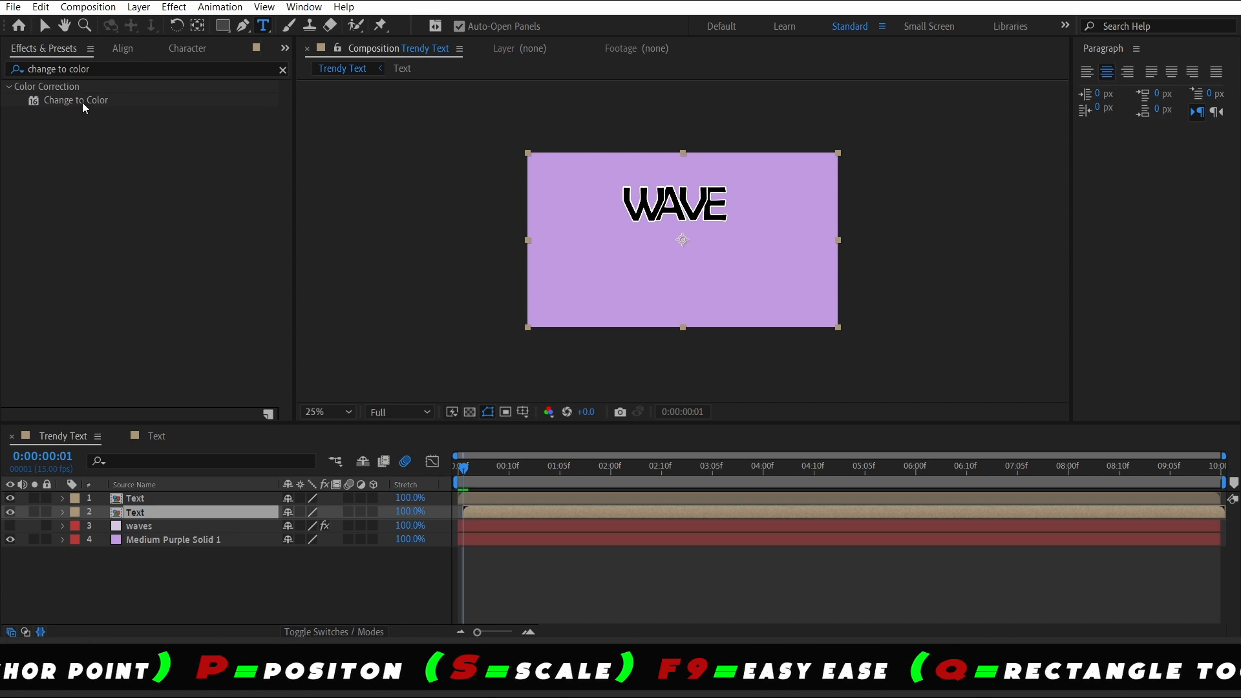
pyautogui.moveTo(83, 106); pyautogui.dragTo(88, 119)
pyautogui.moveTo(155, 421); pyautogui.dragTo(158, 513)
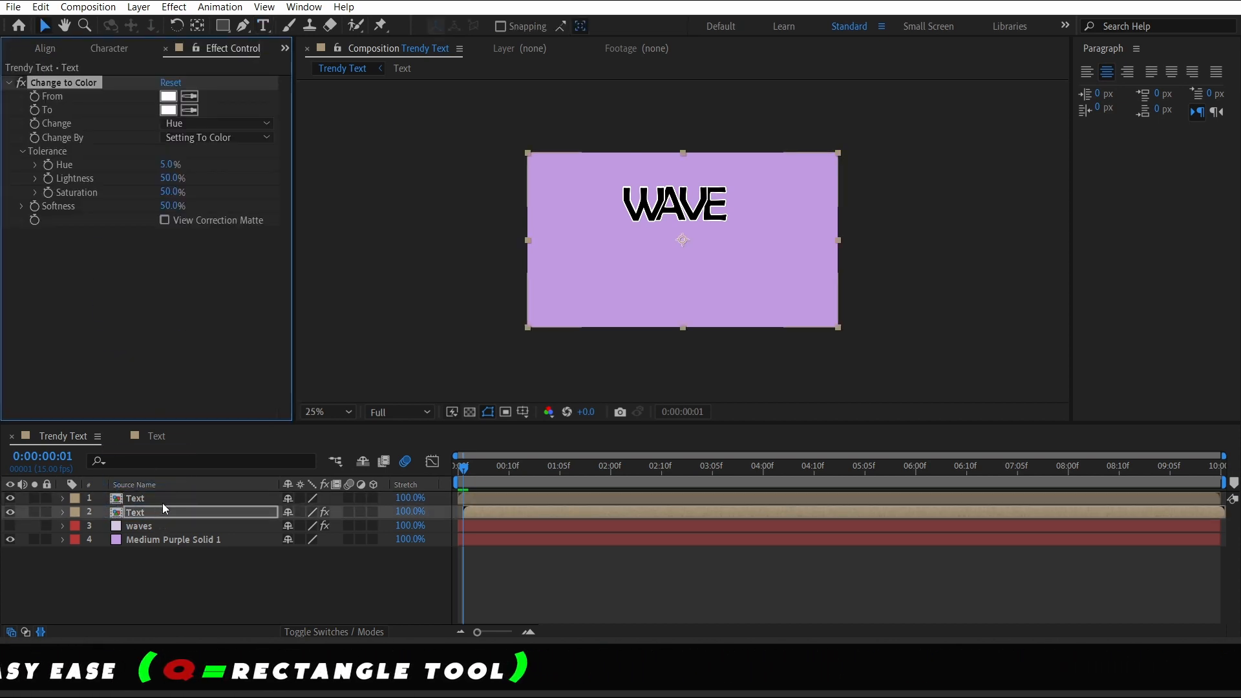
# Set the effect's From color to yellow D8B83C and preview the animation
pyautogui.click(173, 96)
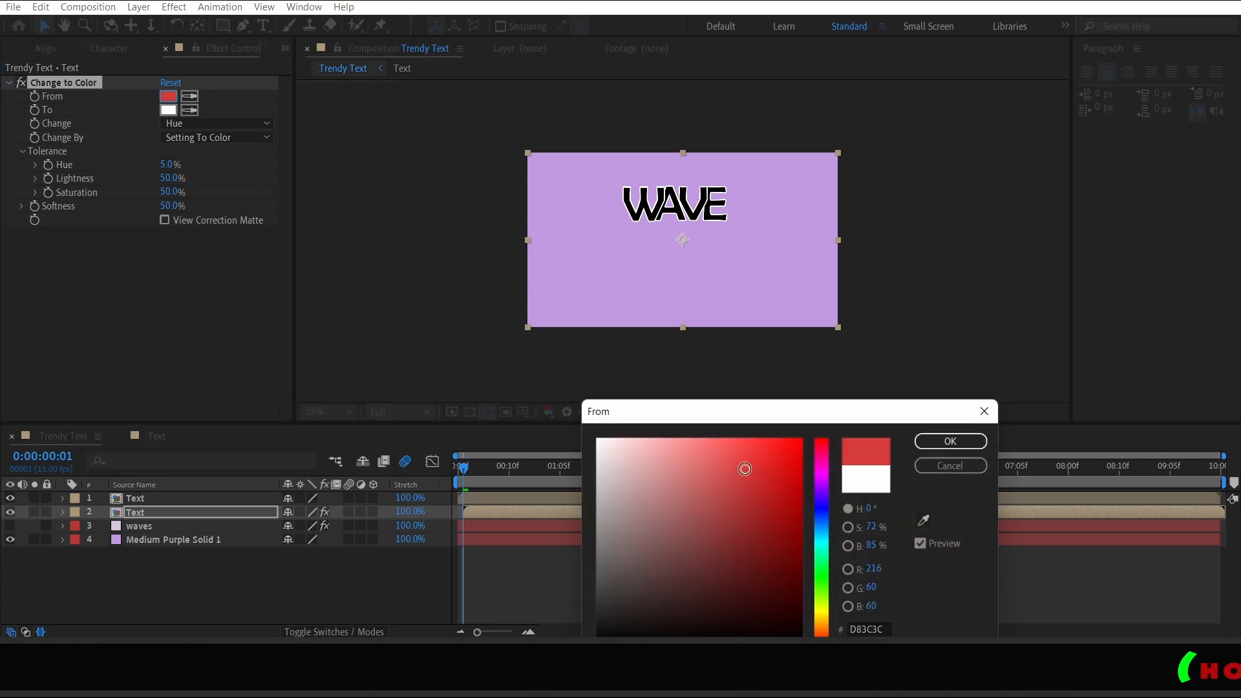
pyautogui.moveTo(821, 542); pyautogui.dragTo(823, 590)
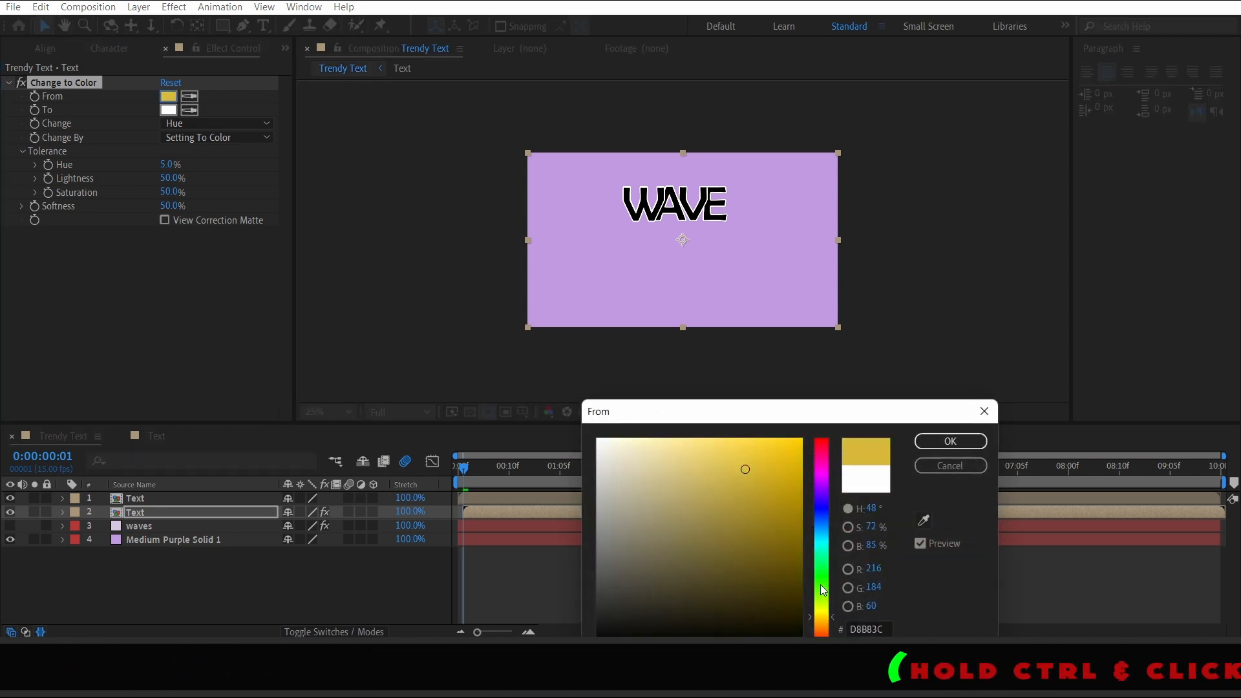
pyautogui.click(943, 445)
pyautogui.click(133, 591)
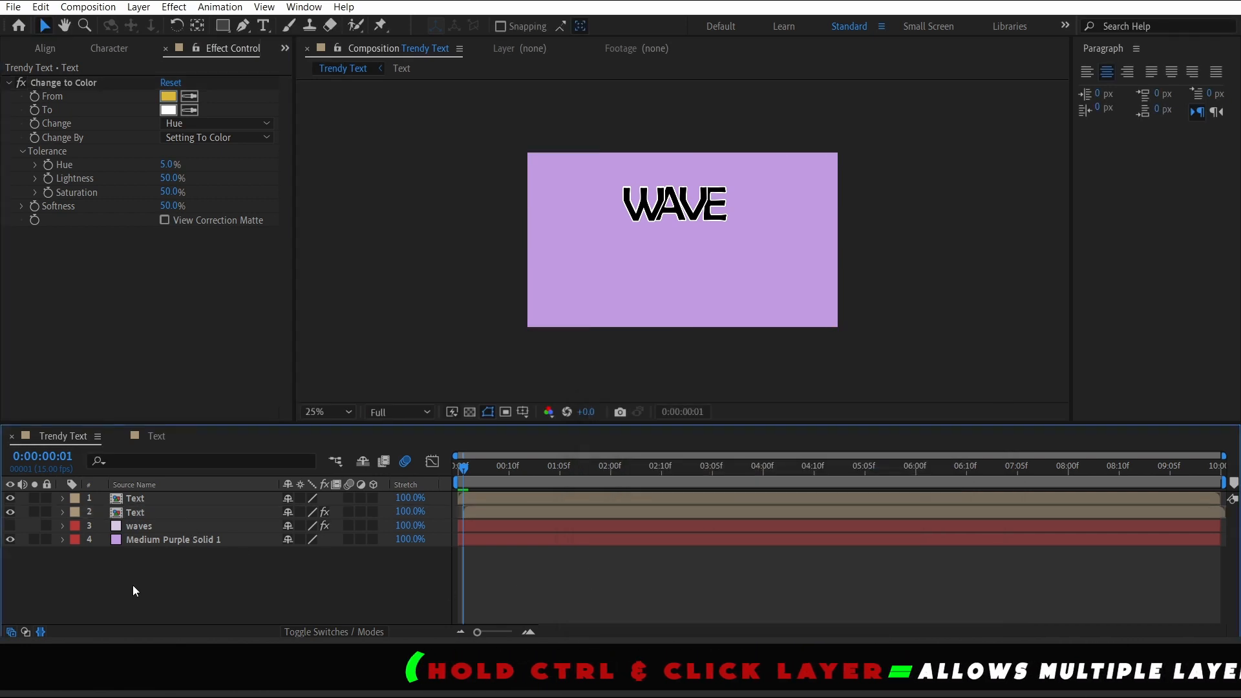
pyautogui.click(180, 512)
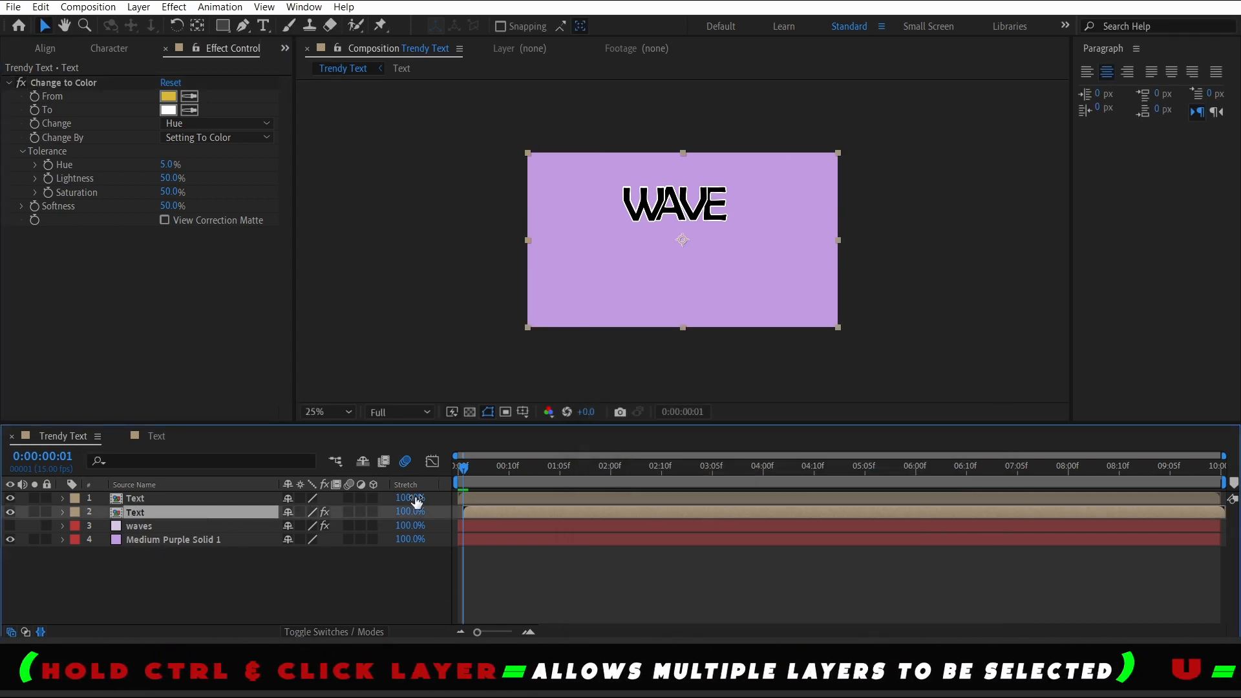
pyautogui.moveTo(486, 471); pyautogui.dragTo(421, 485)
pyautogui.press('space')
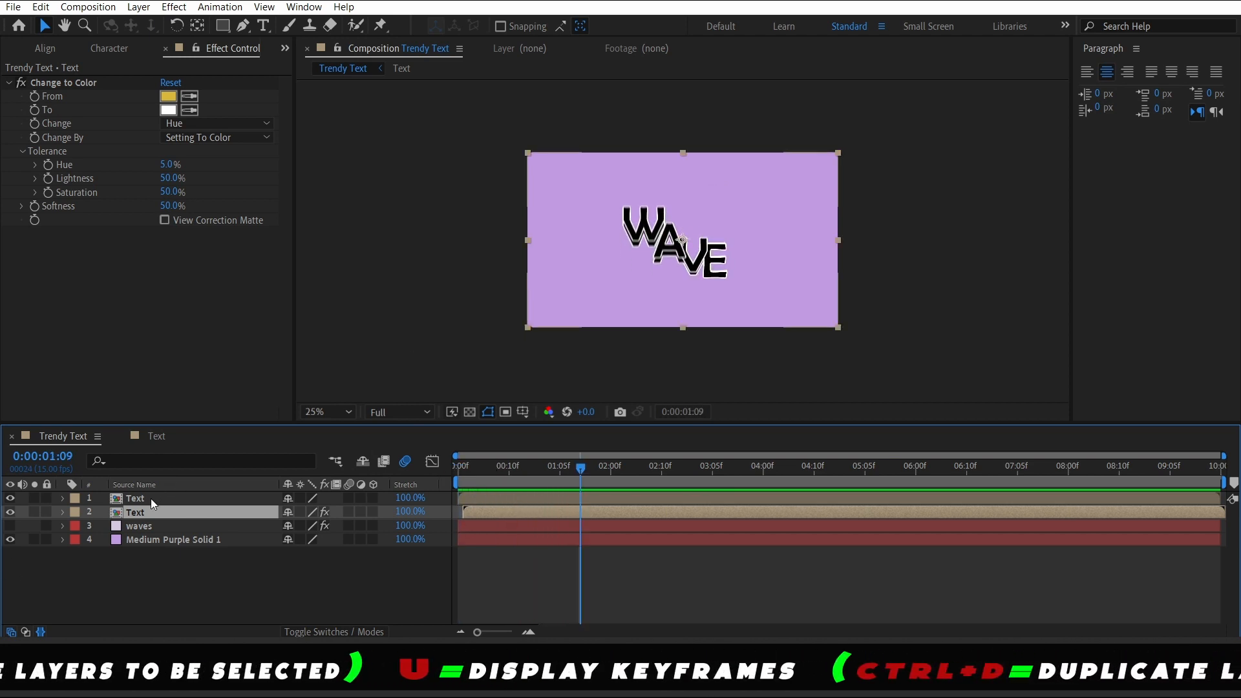
# Sample the black letter fill as the From color and set the To color to yellow CBC519
pyautogui.click(190, 96)
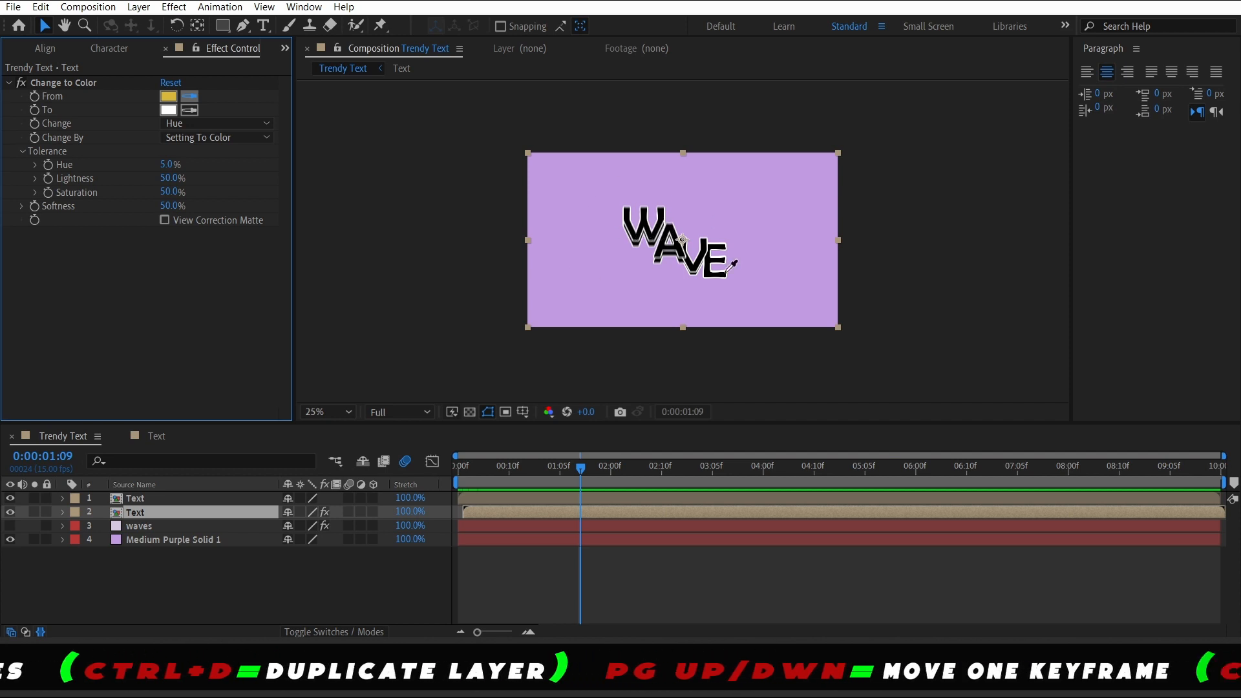
pyautogui.click(648, 214)
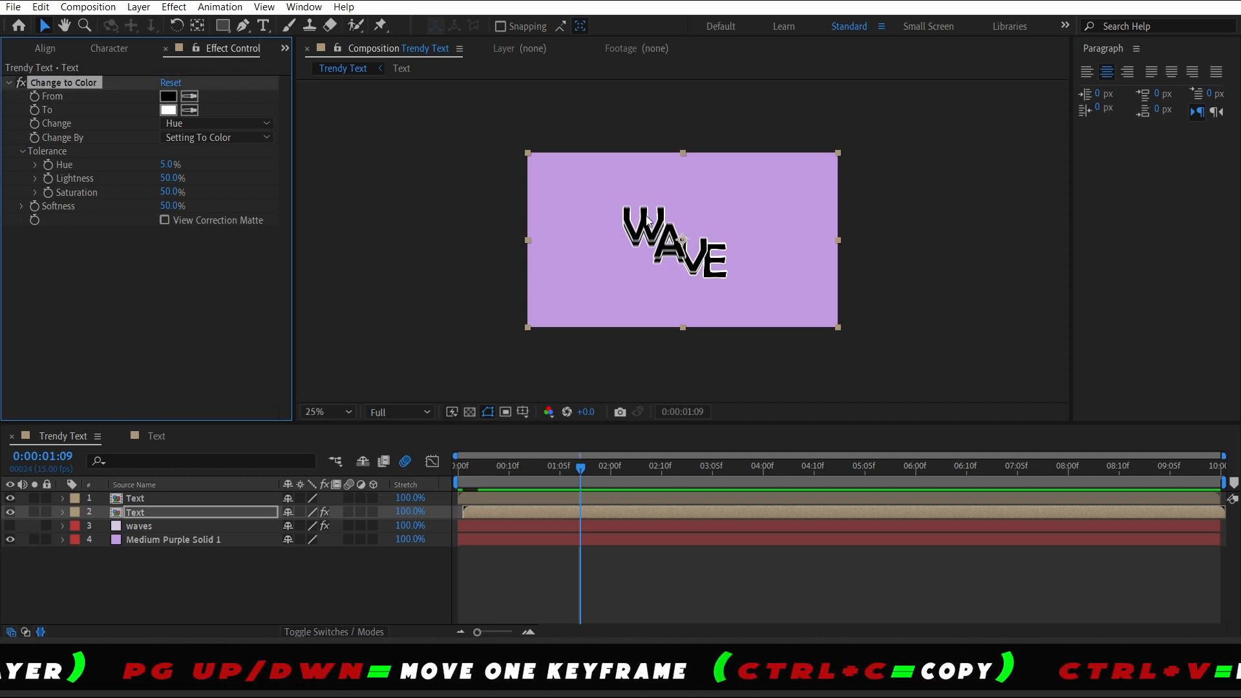
pyautogui.click(168, 112)
pyautogui.moveTo(821, 569); pyautogui.dragTo(823, 626)
pyautogui.click(821, 611)
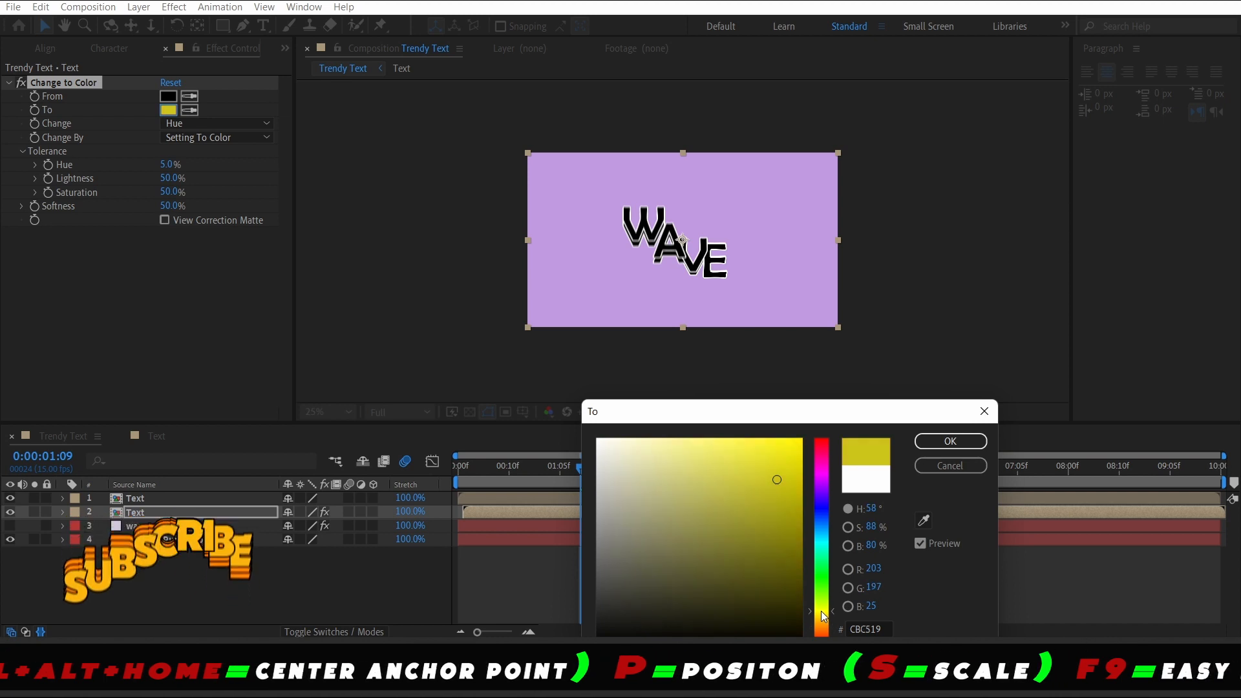
pyautogui.click(978, 441)
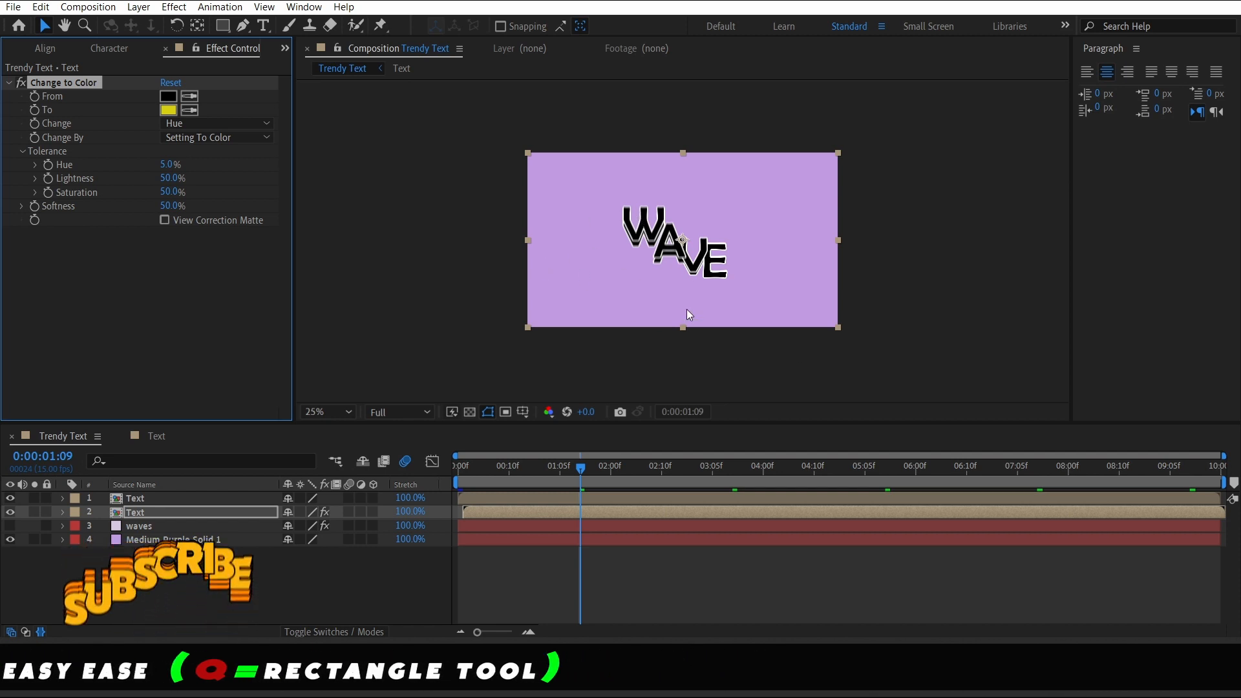
# Set Change to Hue, Lightness & Saturation and Change By to Transforming To Color, with the top Text layer hidden
pyautogui.click(217, 130)
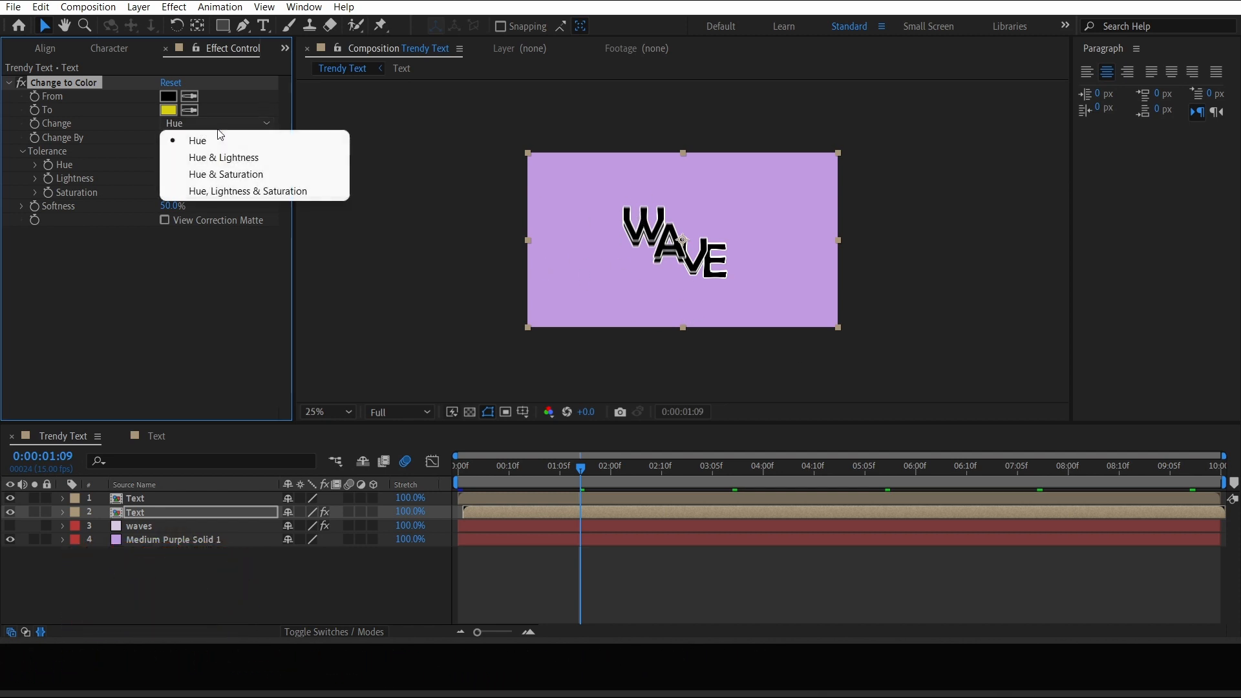
pyautogui.click(272, 192)
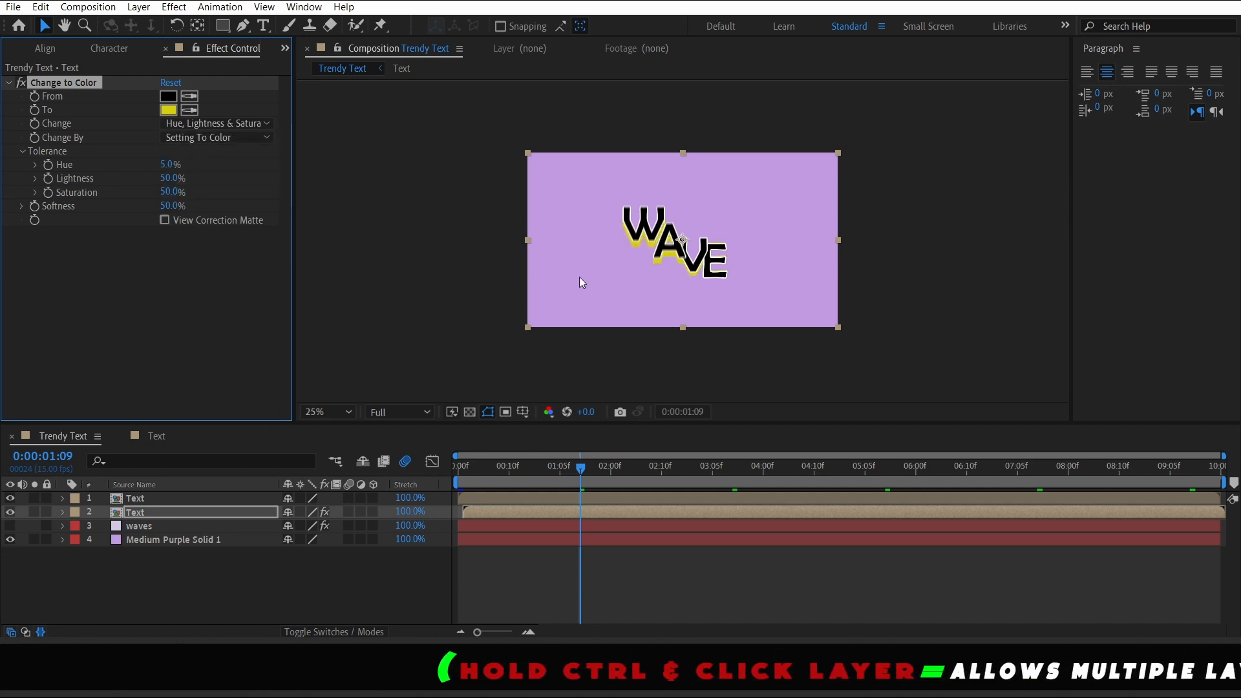
pyautogui.click(11, 497)
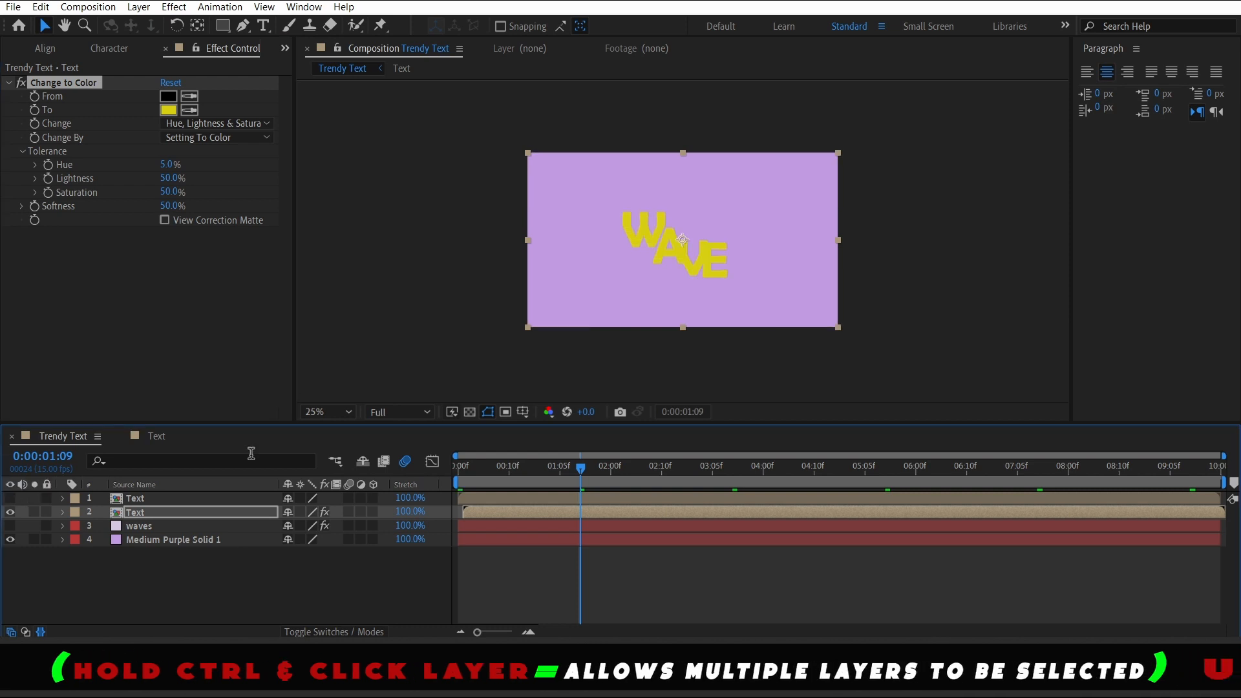
pyautogui.press('/')
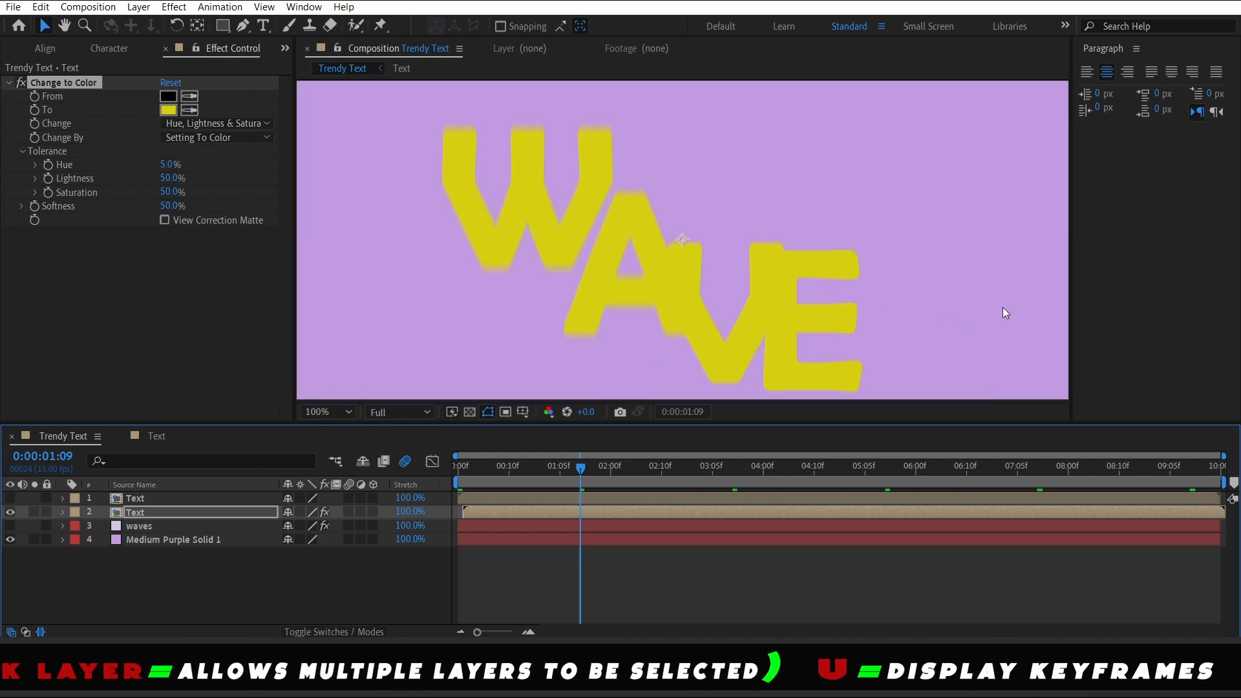
pyautogui.press(',')
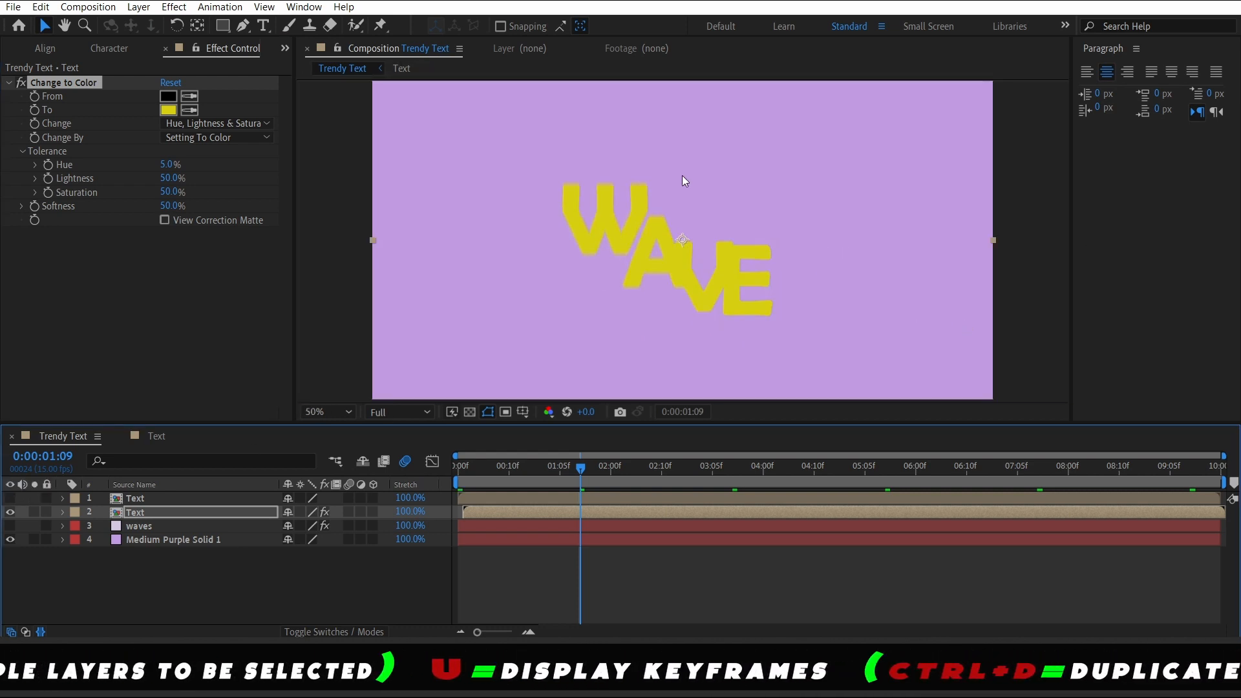
pyautogui.click(208, 138)
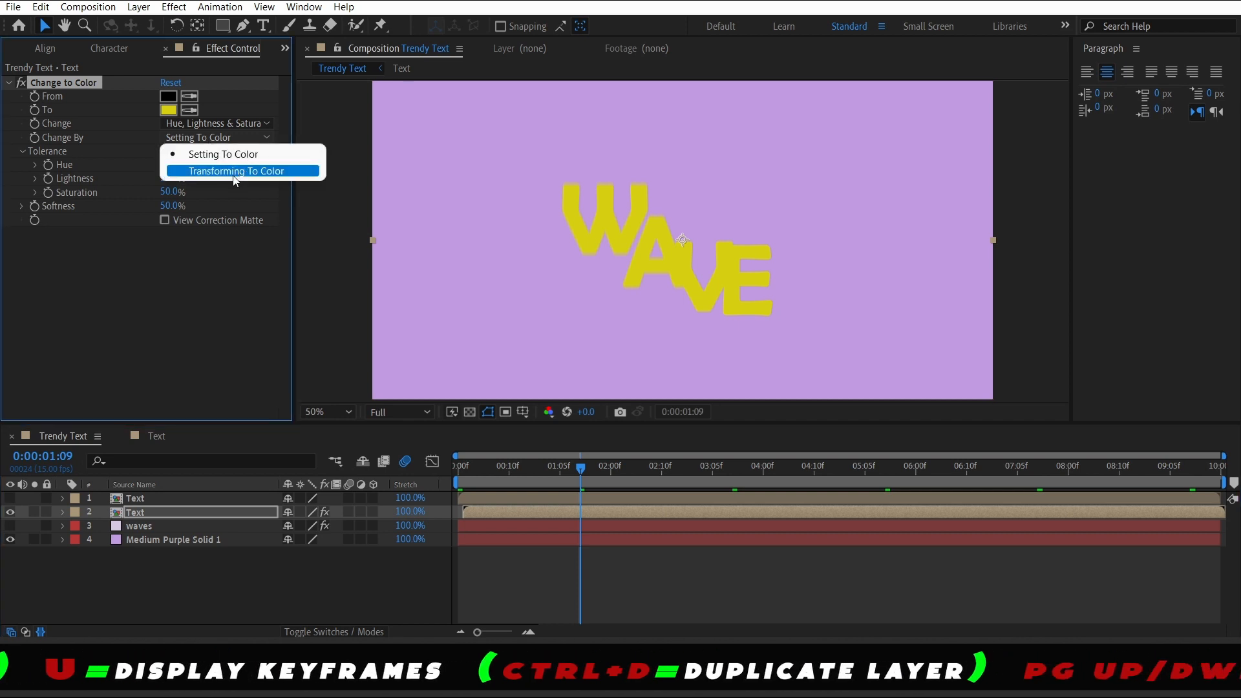
pyautogui.click(234, 171)
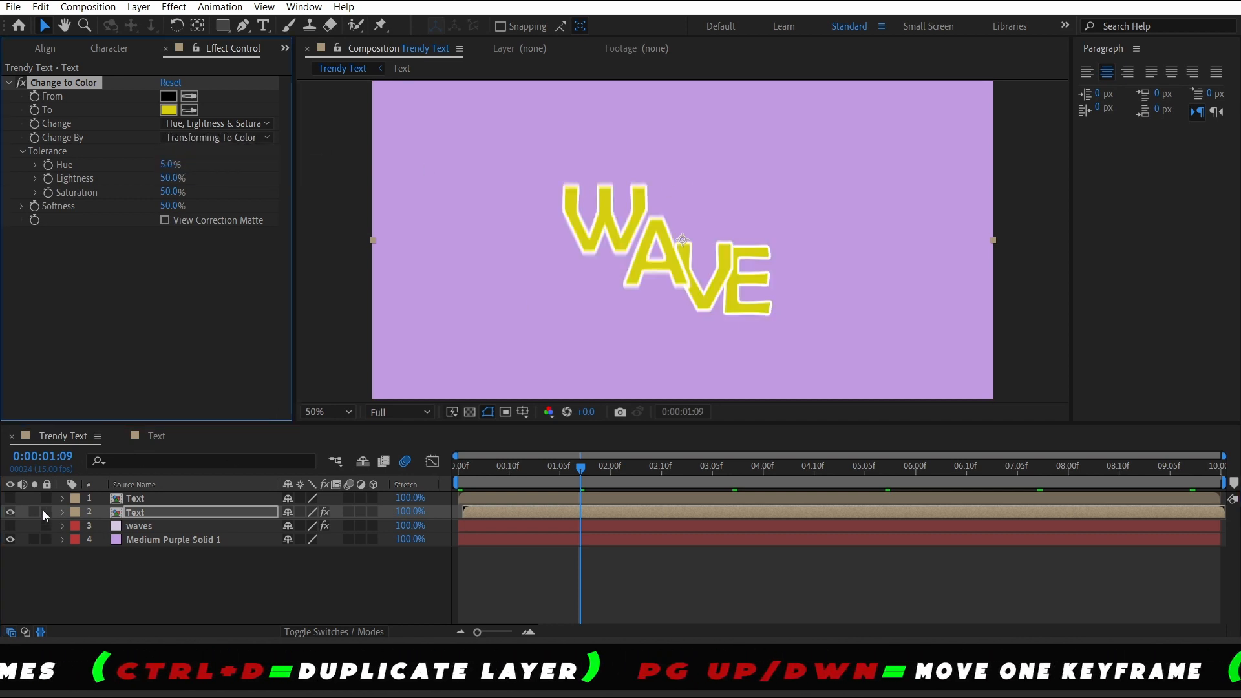
# Unhide the top Text layer, fit the view, and preview the Trendy Text composition from the start
pyautogui.click(10, 498)
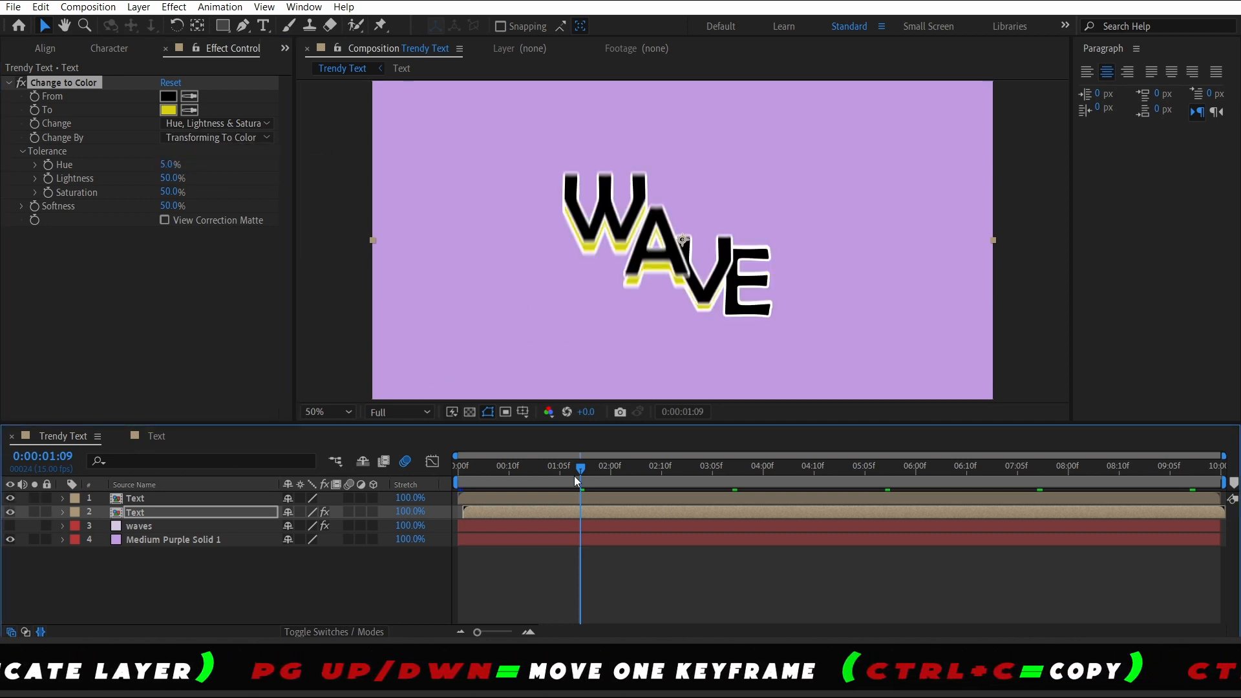
pyautogui.moveTo(574, 476); pyautogui.dragTo(424, 453)
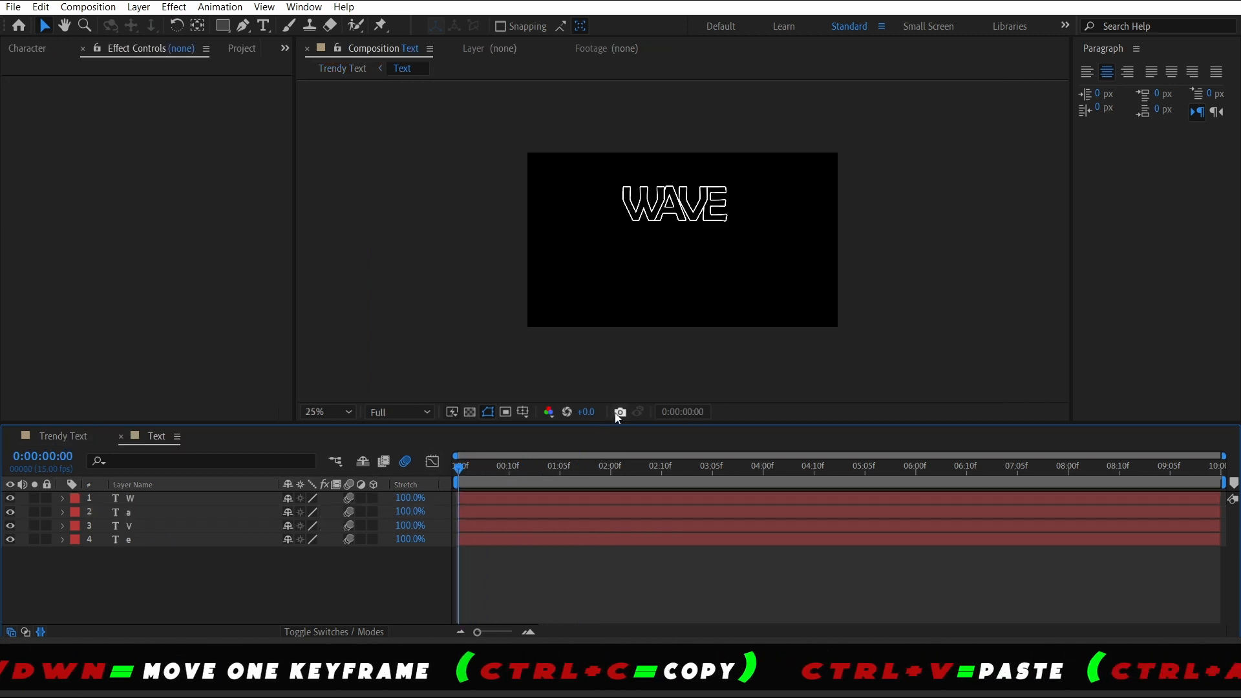
pyautogui.click(63, 436)
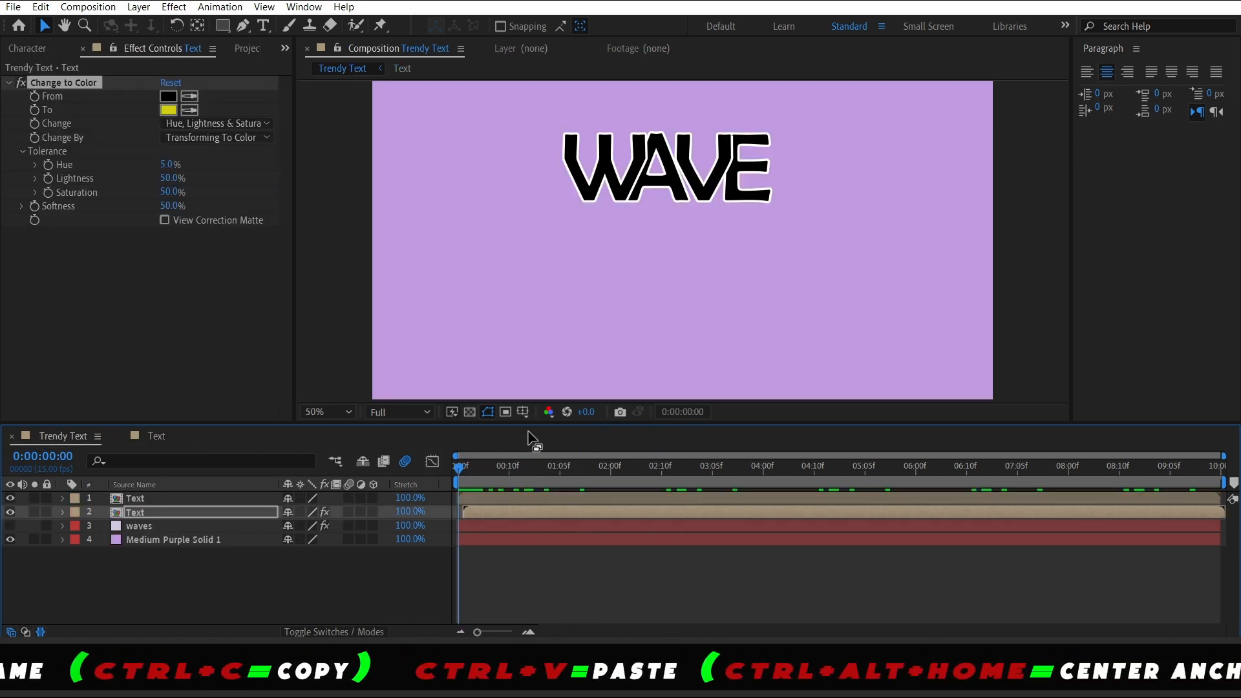
pyautogui.click(349, 412)
pyautogui.click(321, 142)
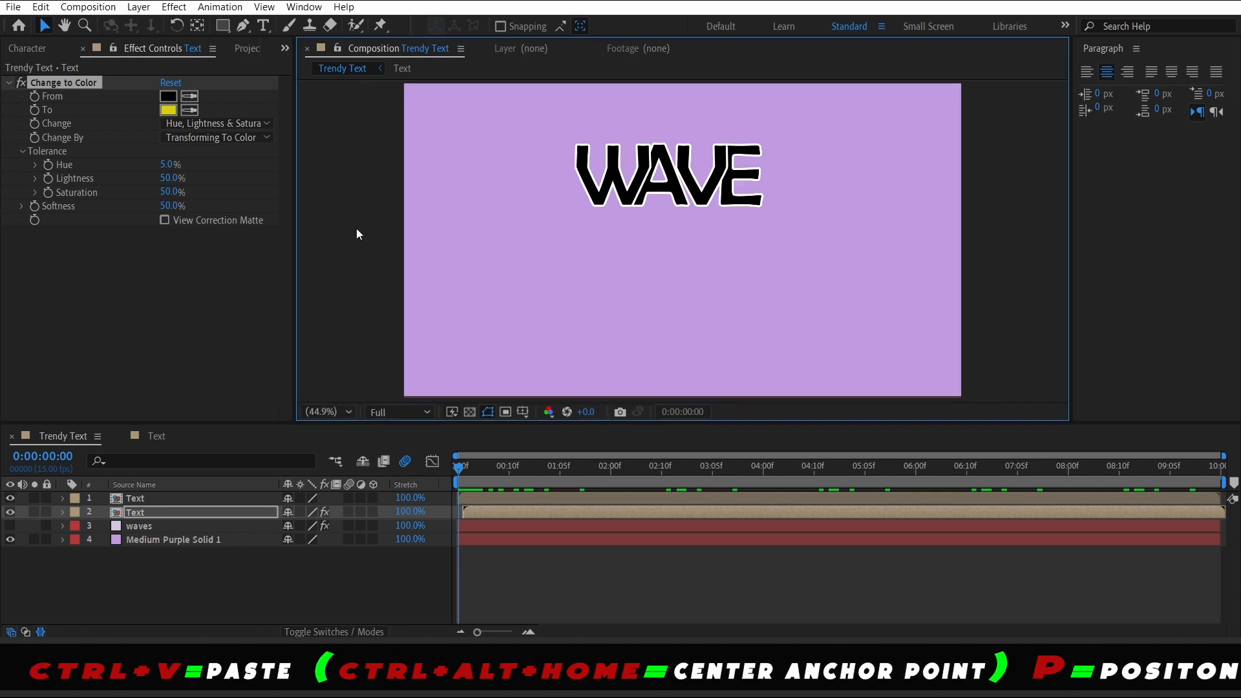
pyautogui.moveTo(562, 467); pyautogui.dragTo(417, 474)
pyautogui.press('space')
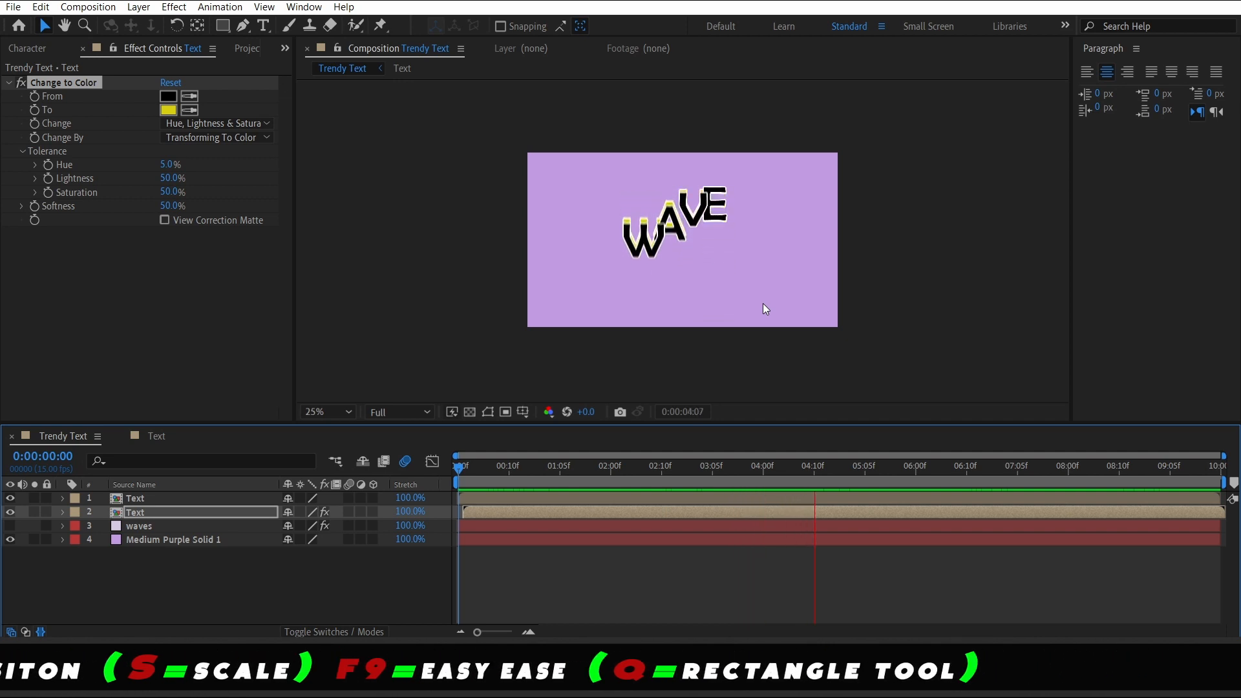
pyautogui.press('space')
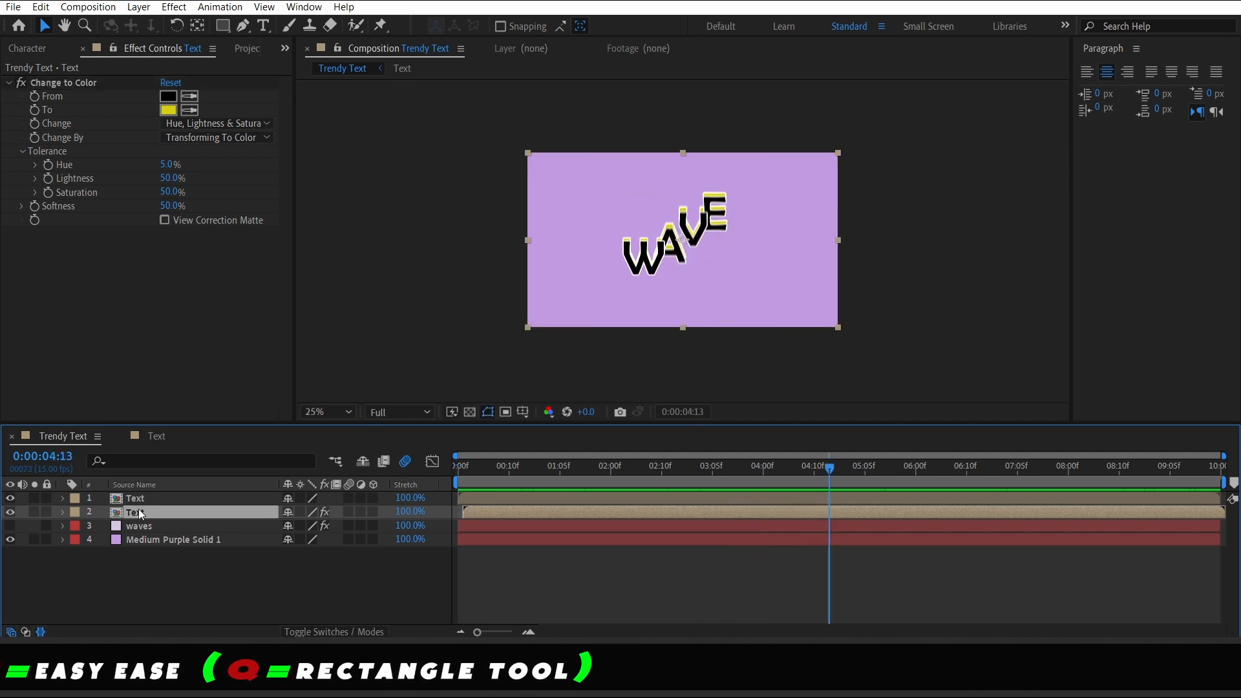
# Duplicate the yellow Text layer, place the copy below it and offset it one frame later
pyautogui.hotkey('ctrl', 'd')
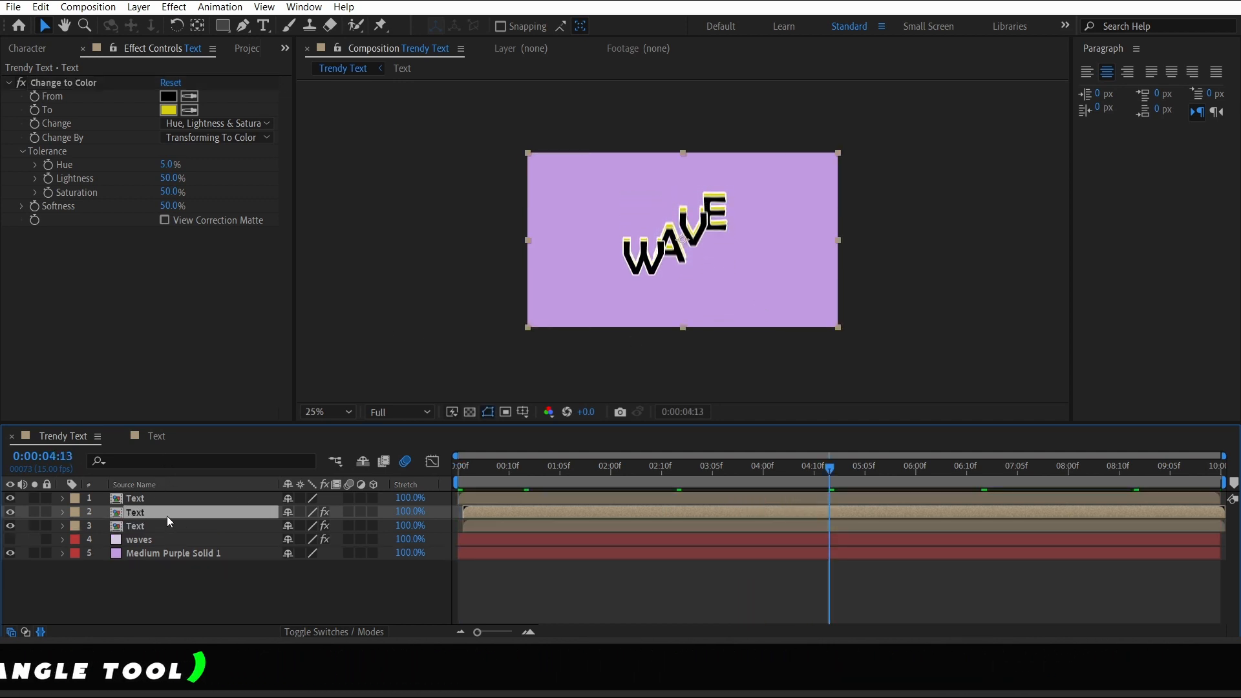
pyautogui.moveTo(167, 516); pyautogui.dragTo(165, 527)
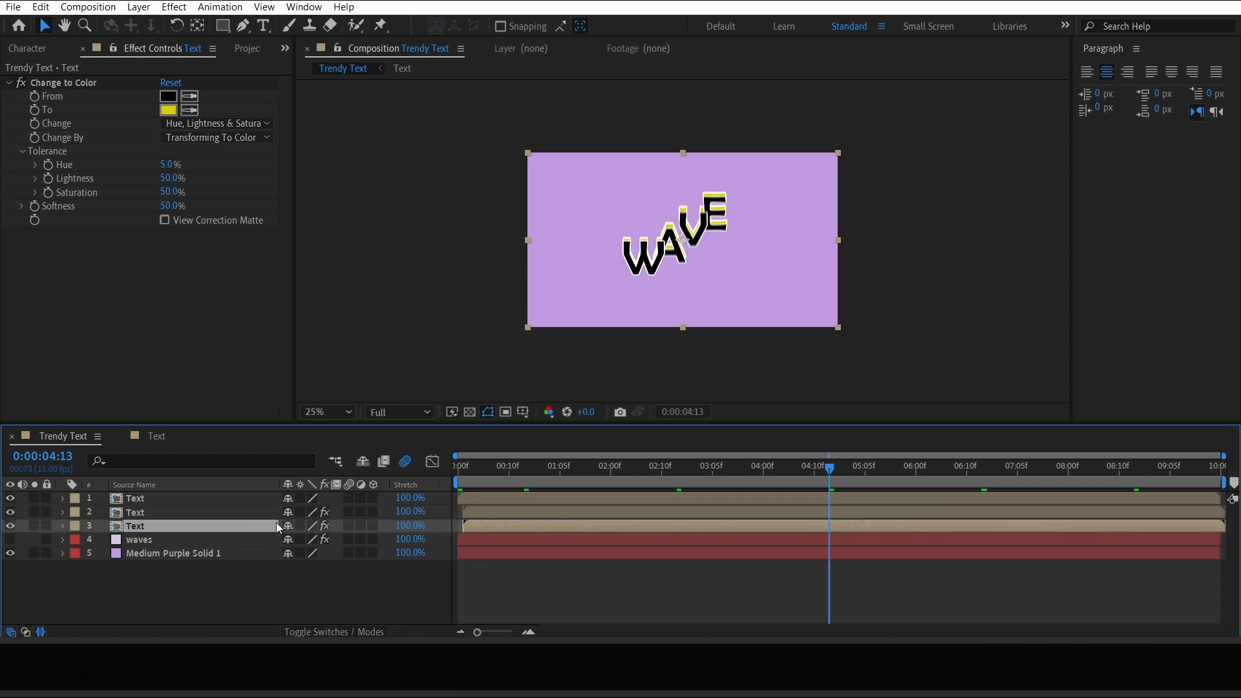
pyautogui.press('Home')
pyautogui.hotkey('ctrl', 'Right')
pyautogui.hotkey('ctrl', 'Right')
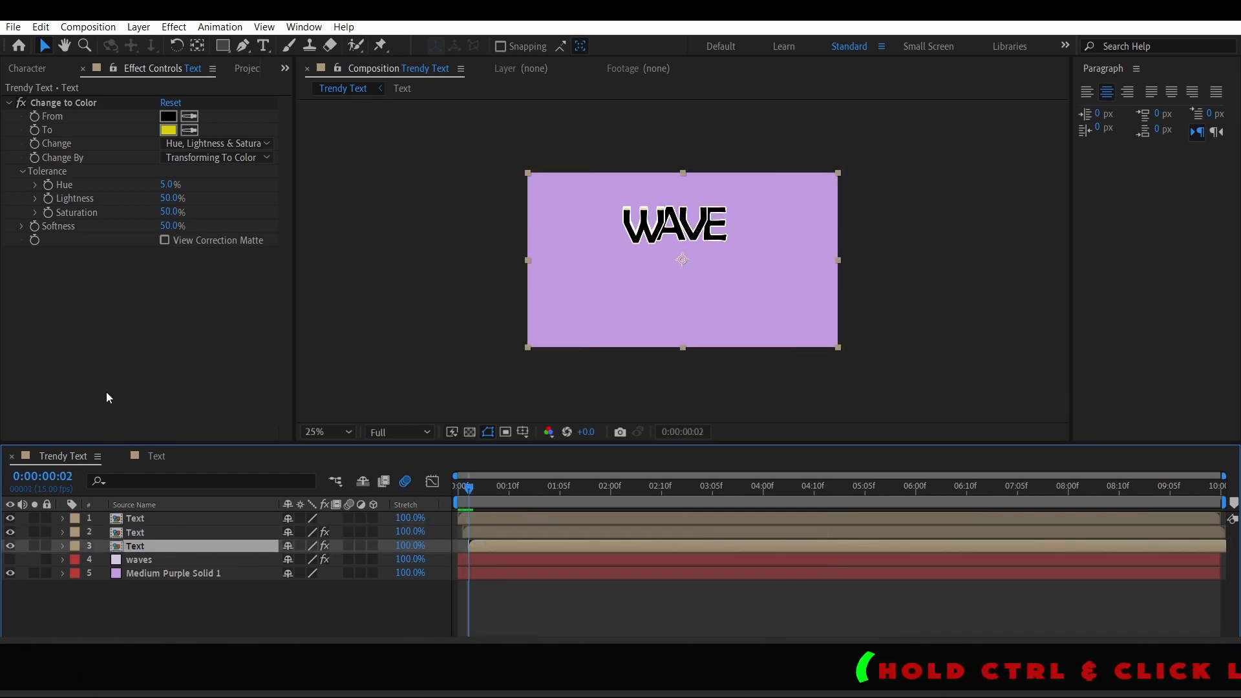
# Change the copy's Change to Color To color to purple
pyautogui.click(168, 129)
pyautogui.click(818, 523)
pyautogui.click(948, 462)
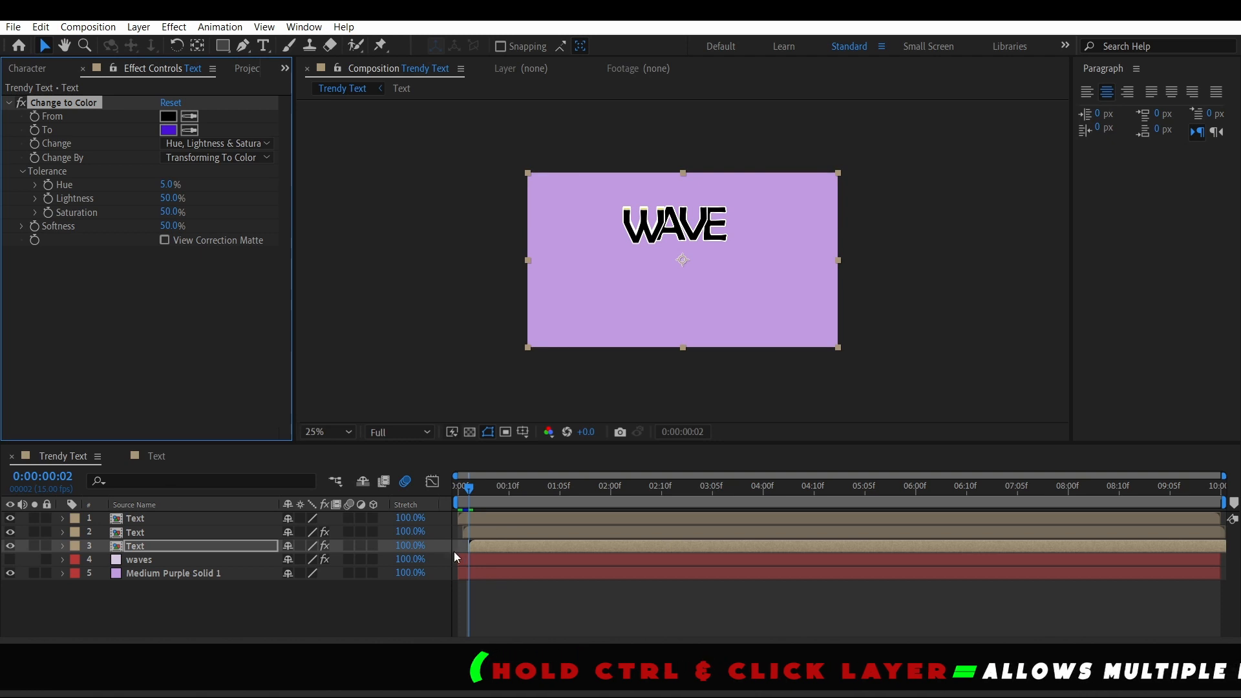
# Duplicate the purple-echo Text layer, shift the copy one frame later, and preview from the start
pyautogui.press('space')
pyautogui.click(141, 541)
pyautogui.press('Return')
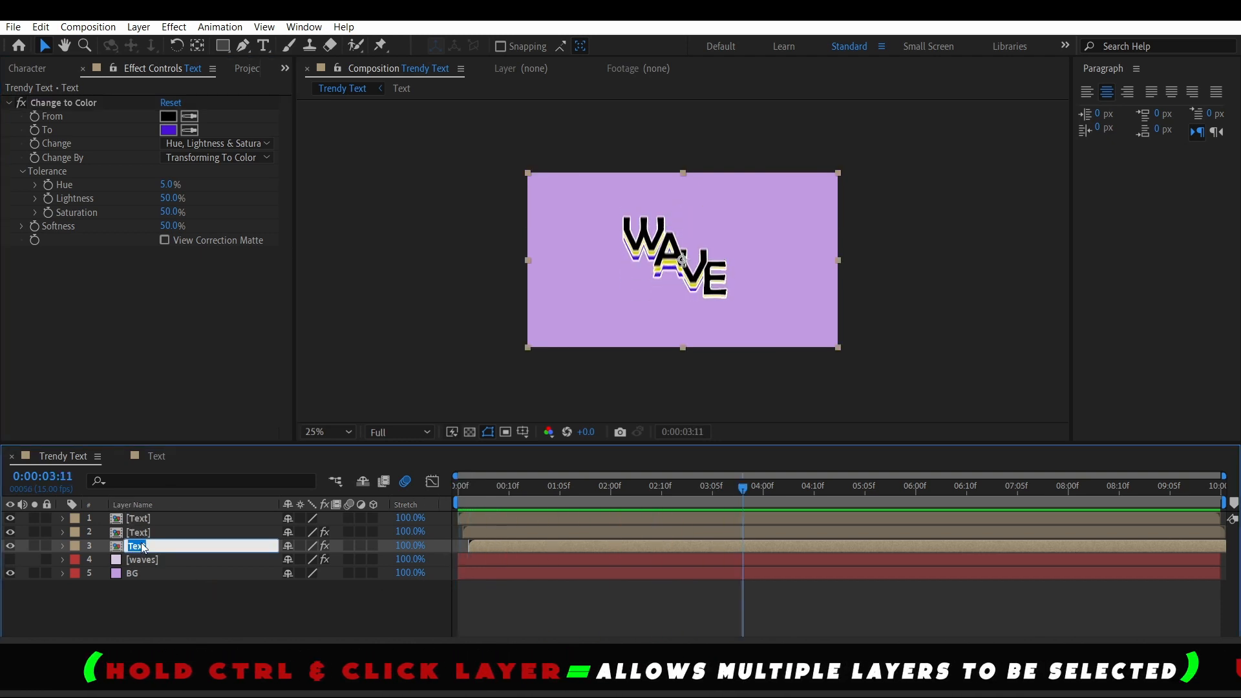
pyautogui.press('Return')
pyautogui.hotkey('ctrl', 'd')
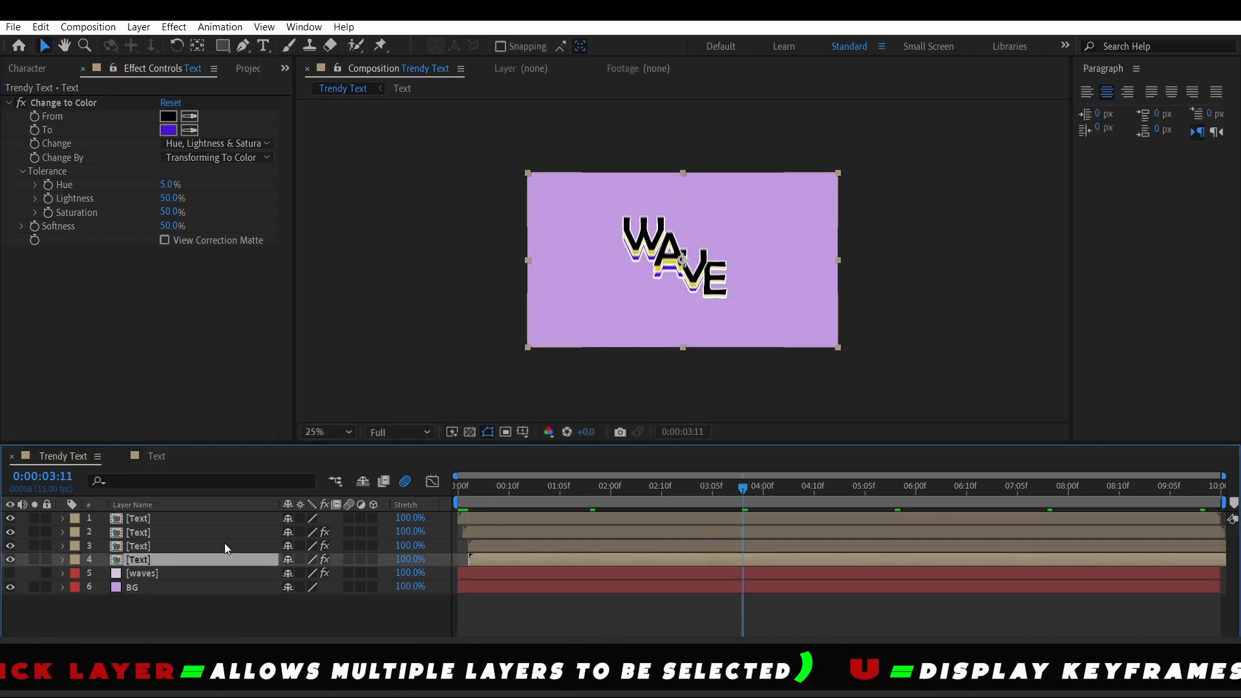
pyautogui.press('Home')
pyautogui.press('pagedown')
pyautogui.press('pagedown')
pyautogui.press('pagedown')
pyautogui.moveTo(492, 558); pyautogui.dragTo(496, 558)
pyautogui.press('Home')
pyautogui.press('space')
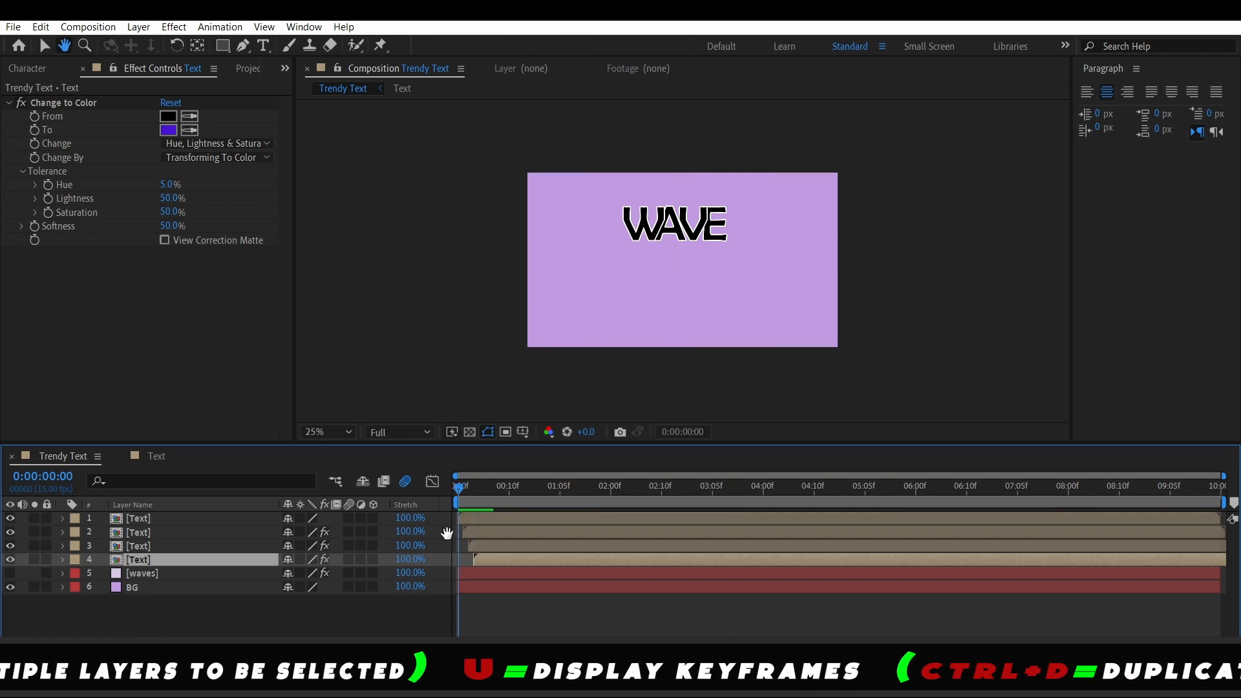
# Set the new copy's Change to Color To color to blue and preview the result
pyautogui.click(168, 130)
pyautogui.moveTo(820, 521)
pyautogui.mouseDown()
pyautogui.moveTo(821, 547)
pyautogui.moveTo(821, 528)
pyautogui.mouseUp()
pyautogui.click(951, 462)
pyautogui.press('Home')
pyautogui.press('space')
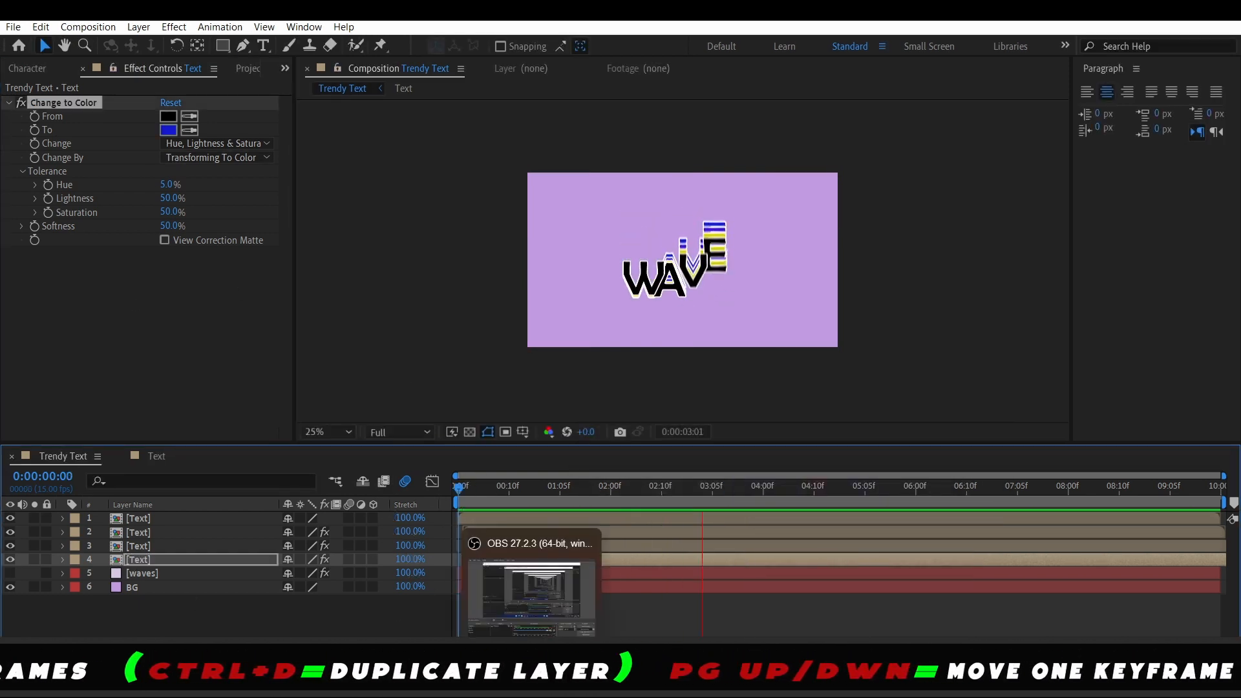
pyautogui.press('space')
pyautogui.scroll(2, 683, 362)
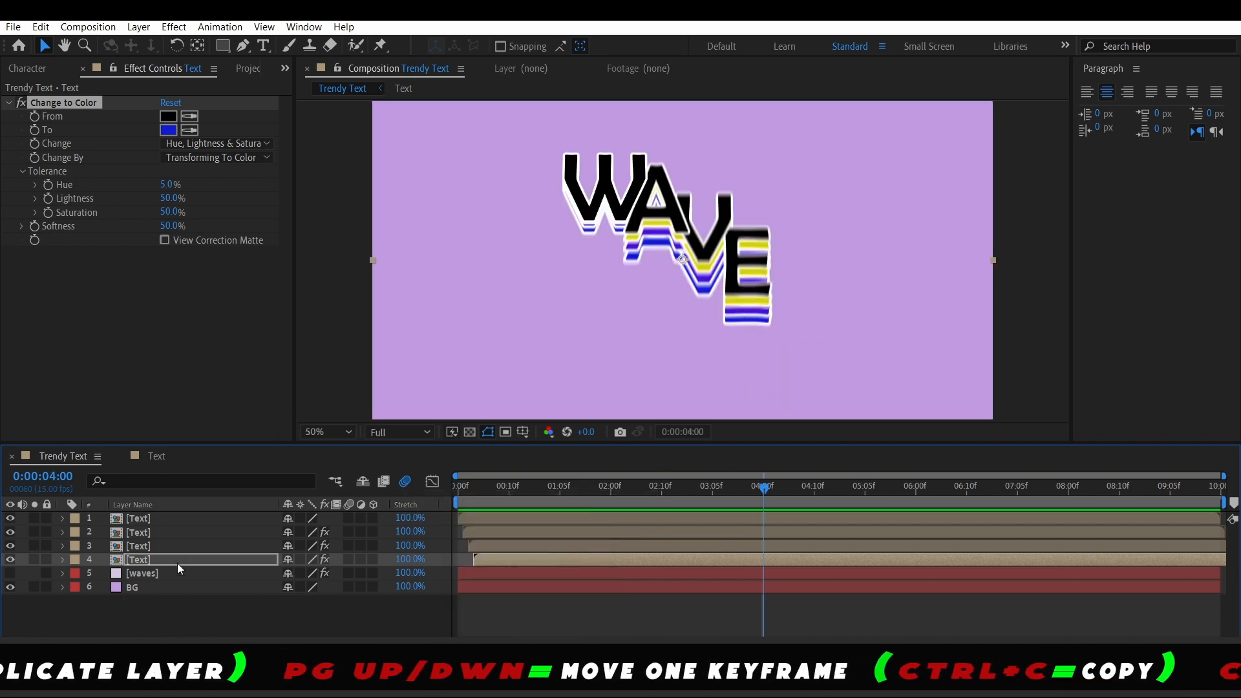
# Duplicate the blue echo layer again, set the copy's To color to green, and preview from the start
pyautogui.hotkey('ctrl', 'd')
pyautogui.click(168, 130)
pyautogui.moveTo(824, 530); pyautogui.dragTo(825, 511)
pyautogui.click(951, 462)
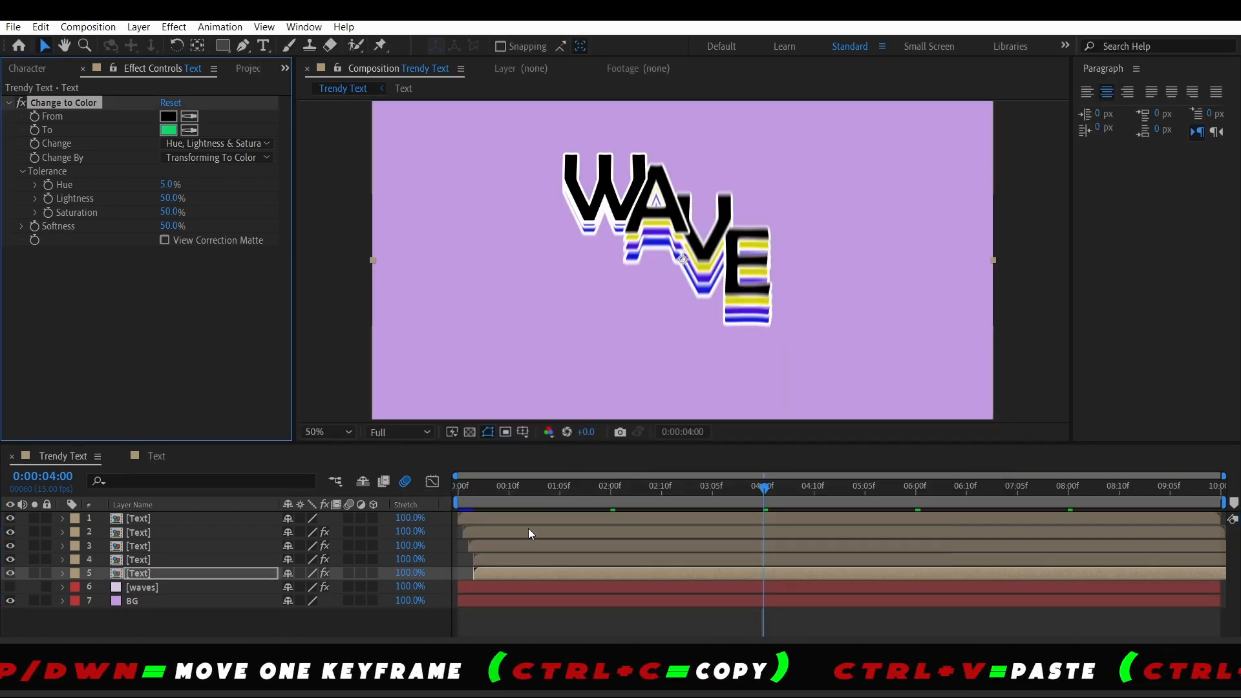
pyautogui.click(472, 483)
pyautogui.press('Home')
pyautogui.press('space')
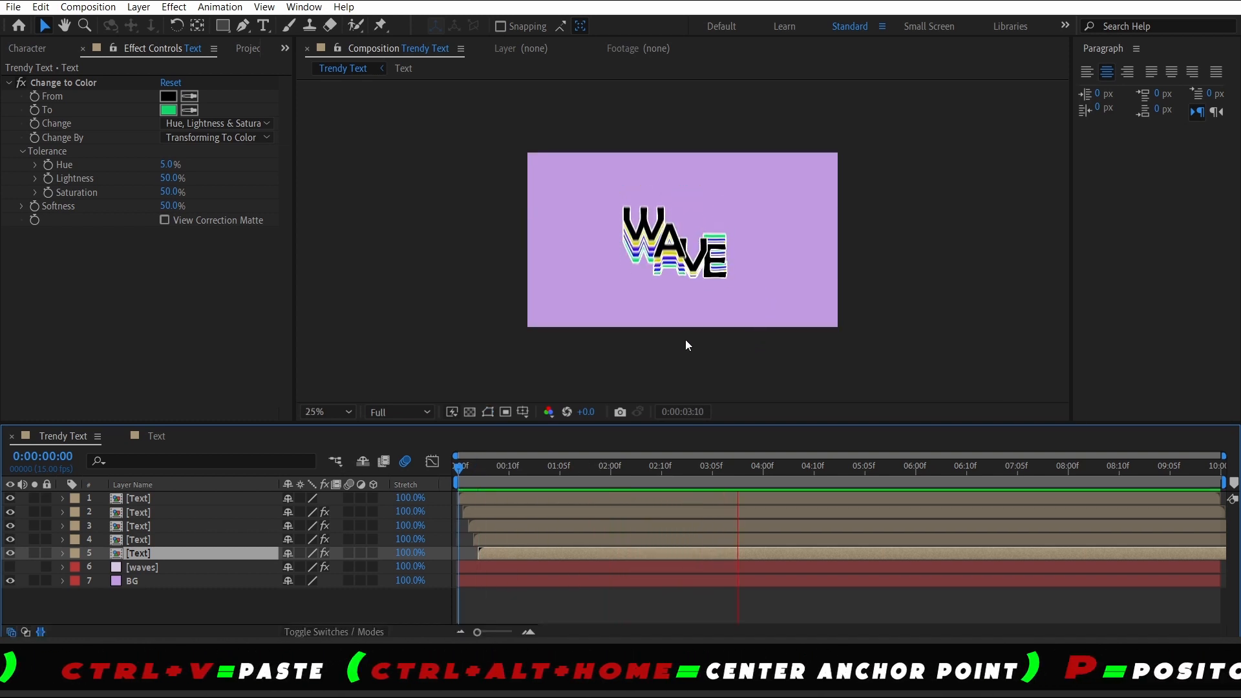
pyautogui.press('space')
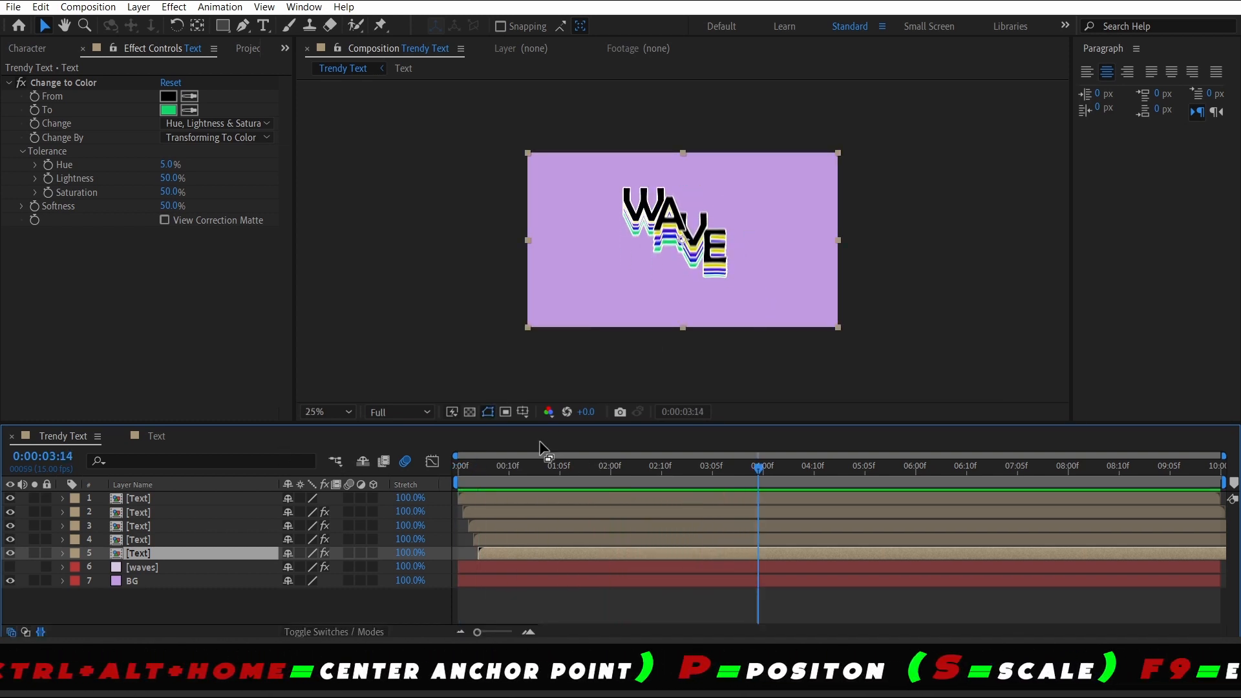
pyautogui.press('Home')
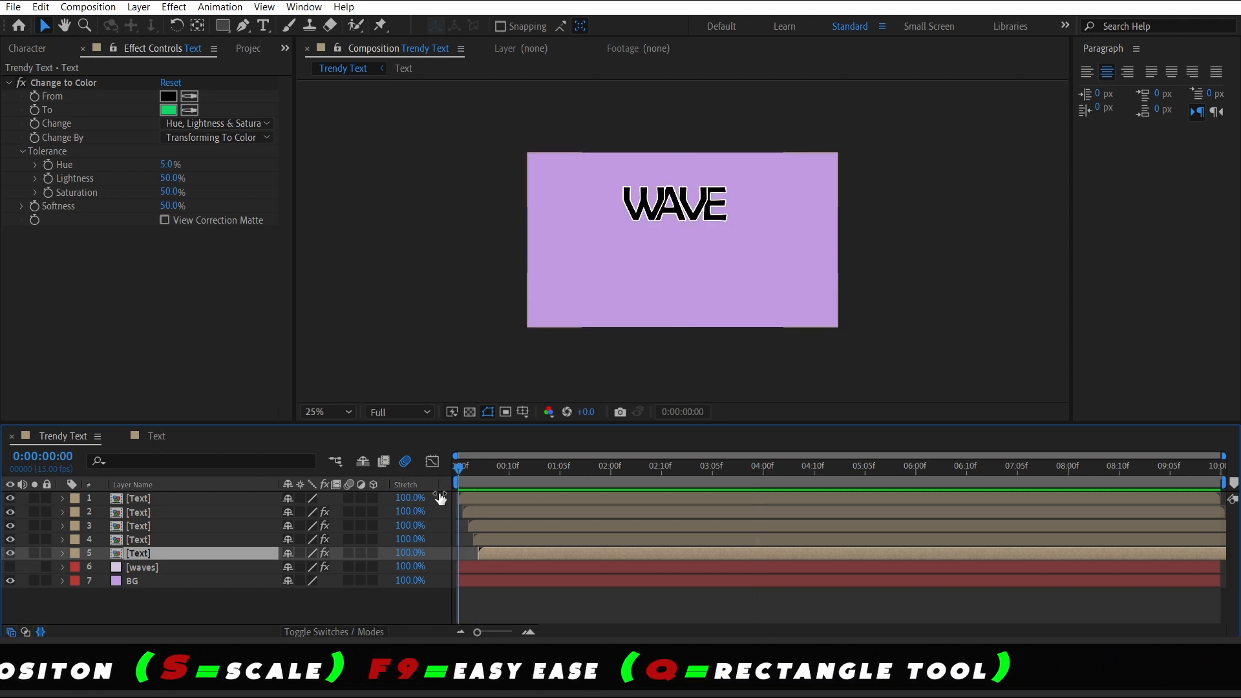
# Set the X position of the second Text layer to 980 and the third to 1000
pyautogui.click(111, 503)
pyautogui.click(132, 514)
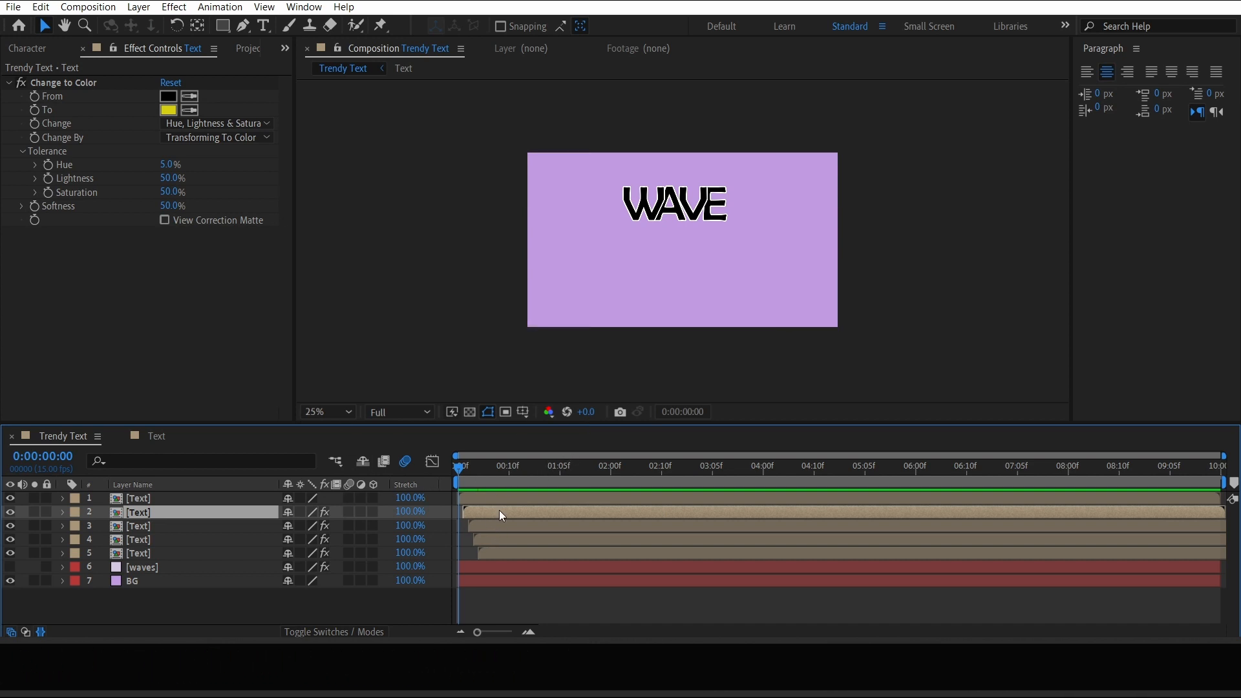
pyautogui.press('p')
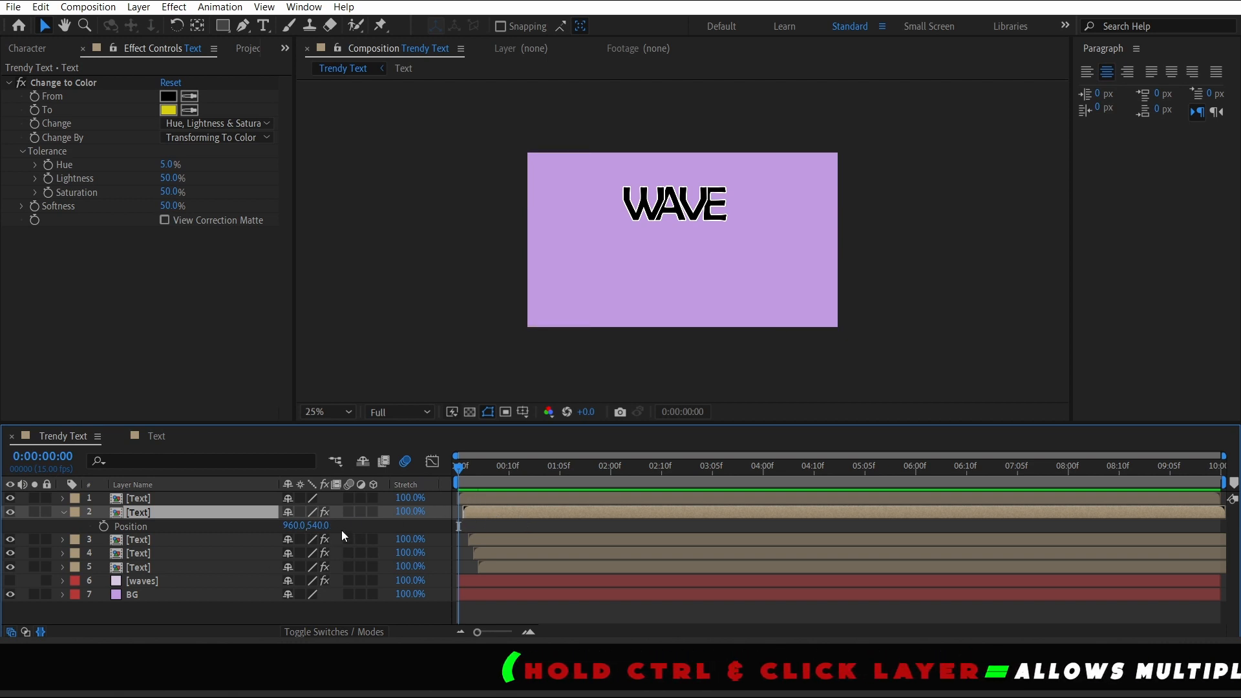
pyautogui.click(300, 526)
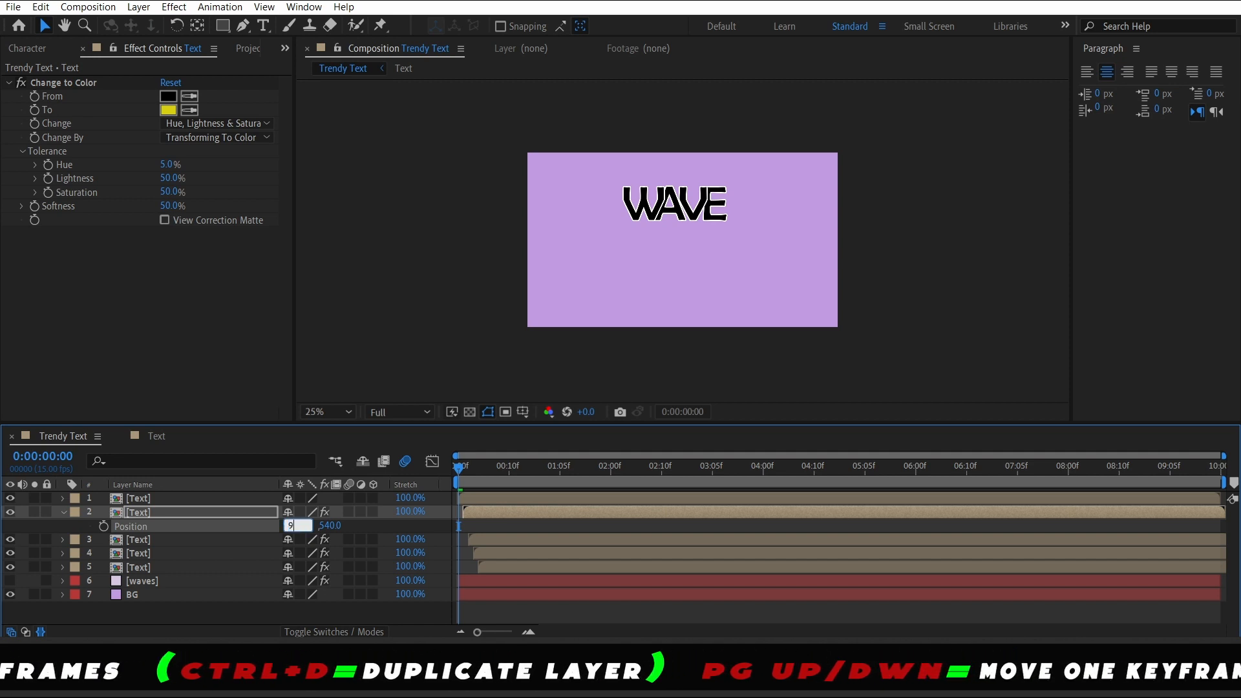
pyautogui.write('980')
pyautogui.click(240, 539)
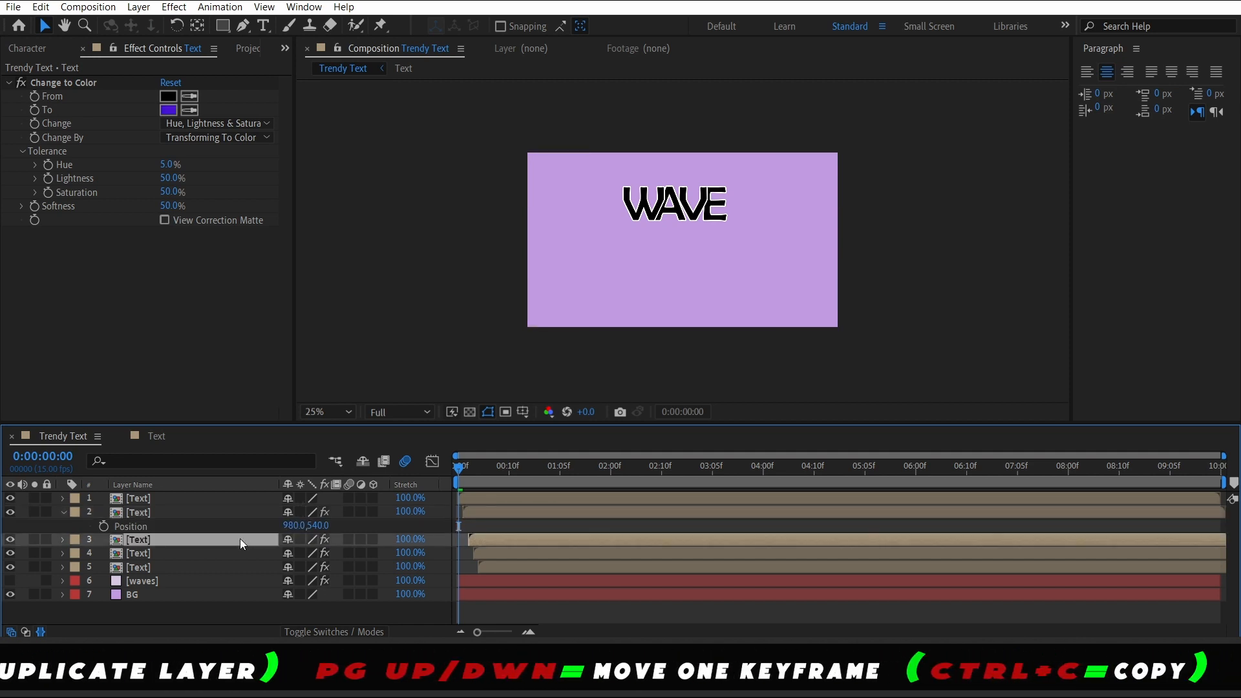
pyautogui.press('p')
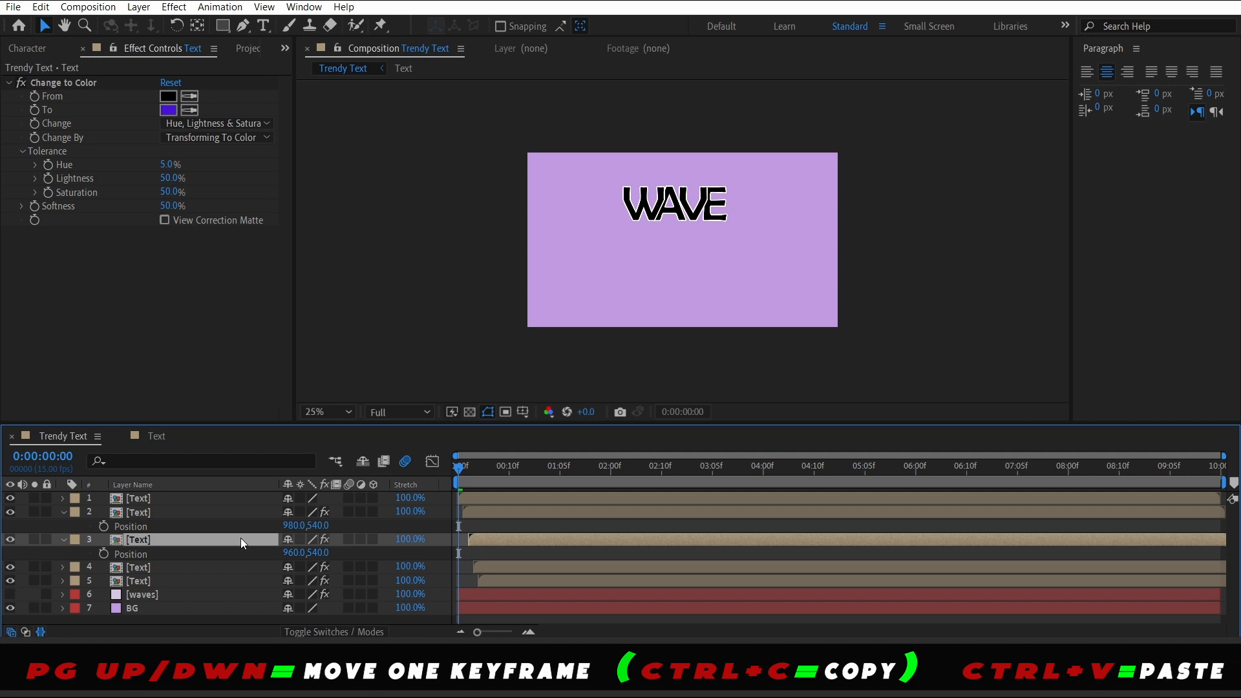
pyautogui.click(290, 553)
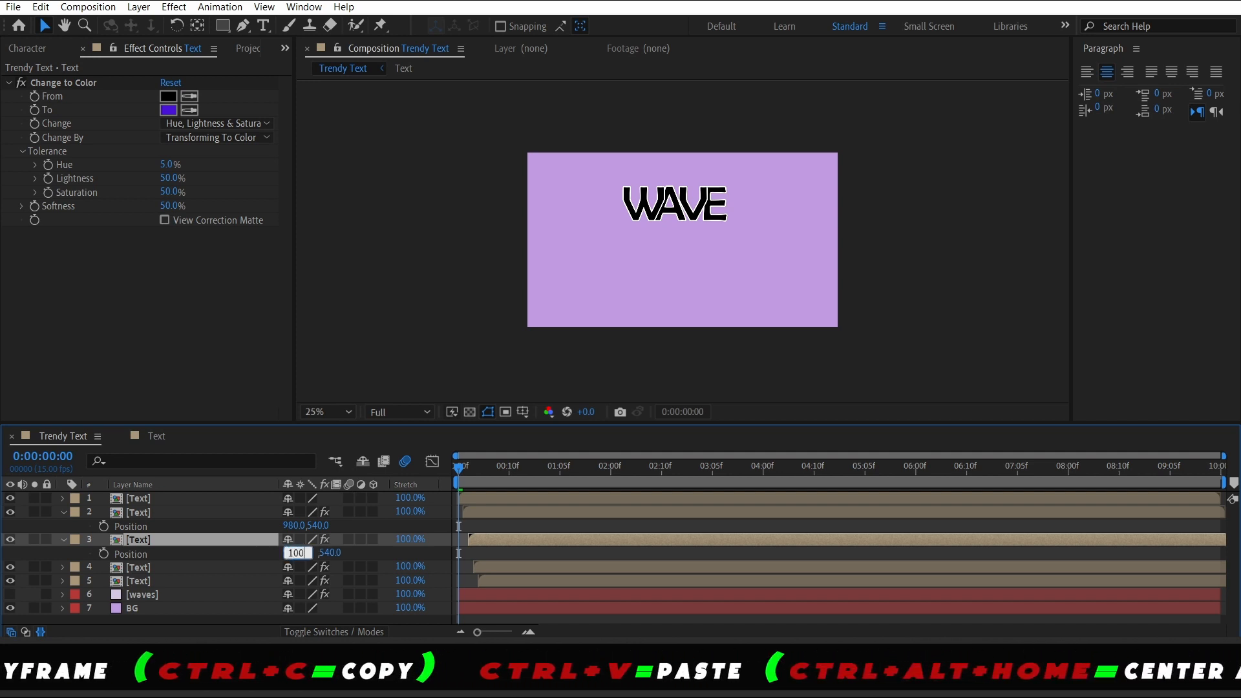
pyautogui.write('1000')
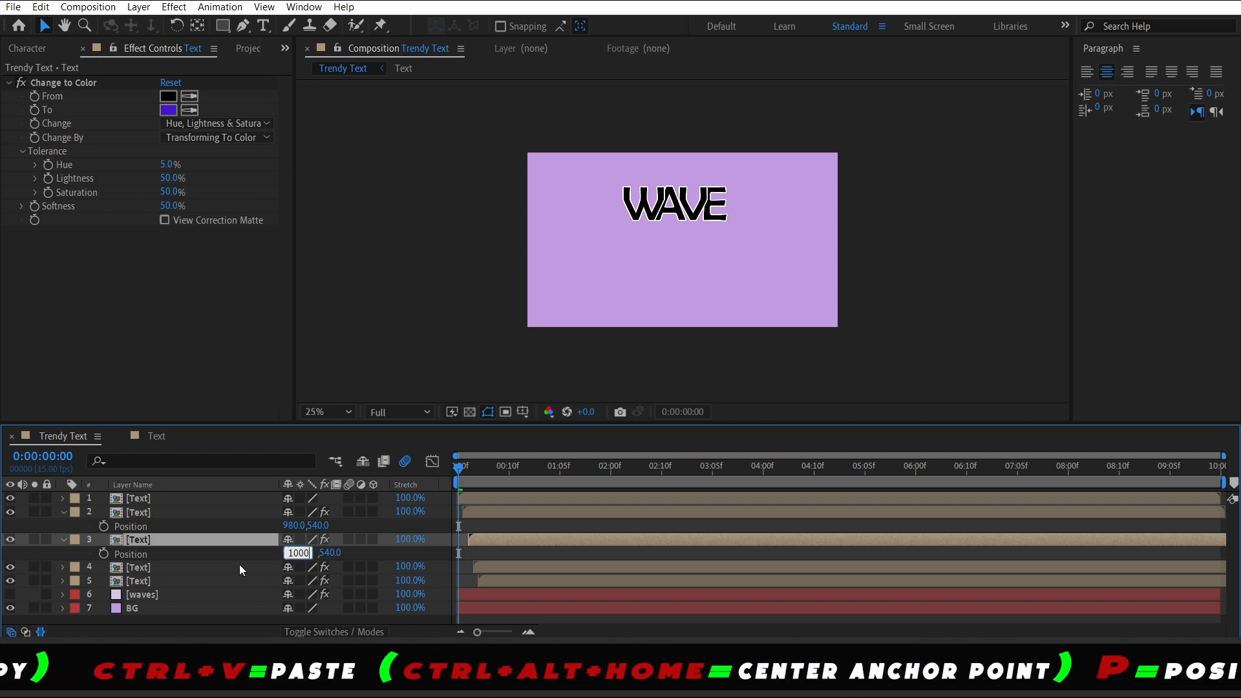
# Set the X position of the fourth Text layer to 1020 and the fifth to 1040
pyautogui.click(239, 565)
pyautogui.press('p')
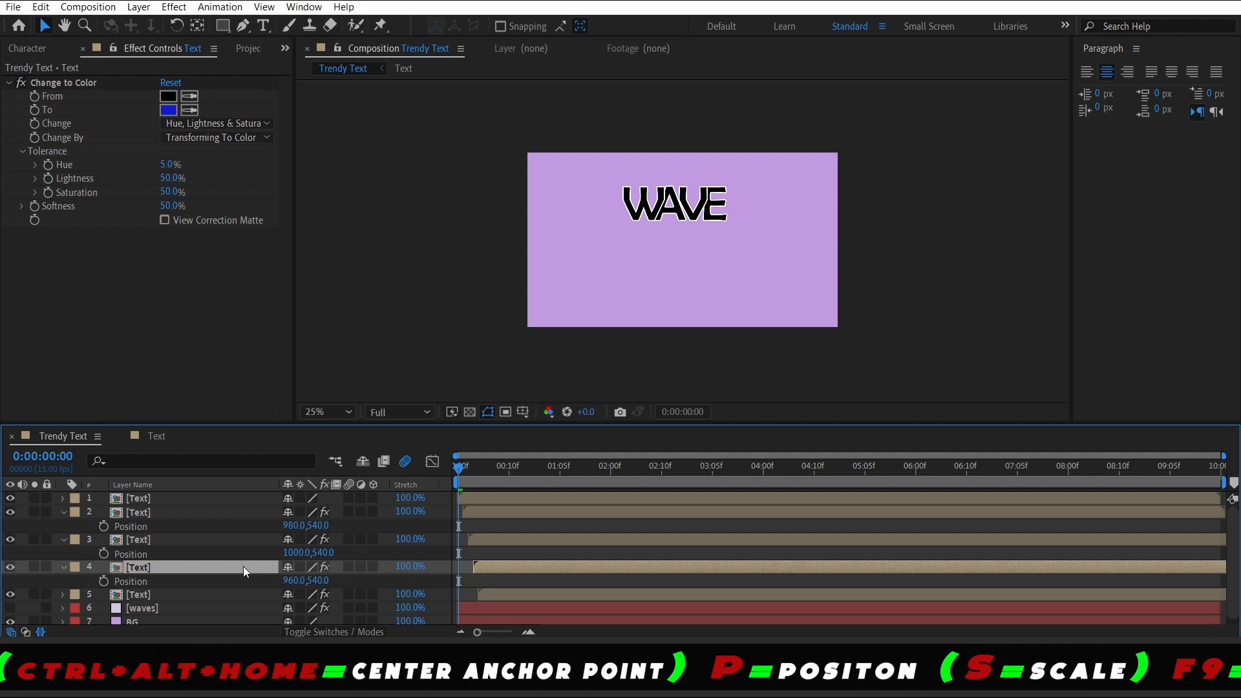
pyautogui.click(288, 581)
pyautogui.write('1020')
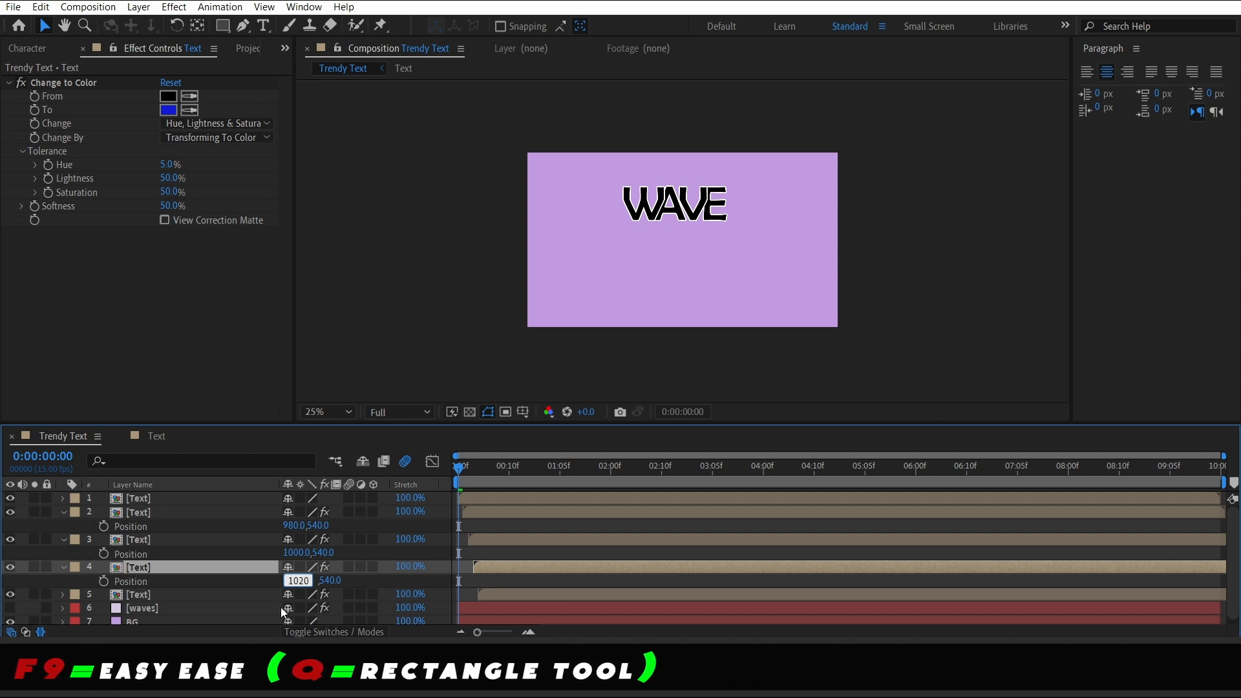
pyautogui.click(273, 592)
pyautogui.press('p')
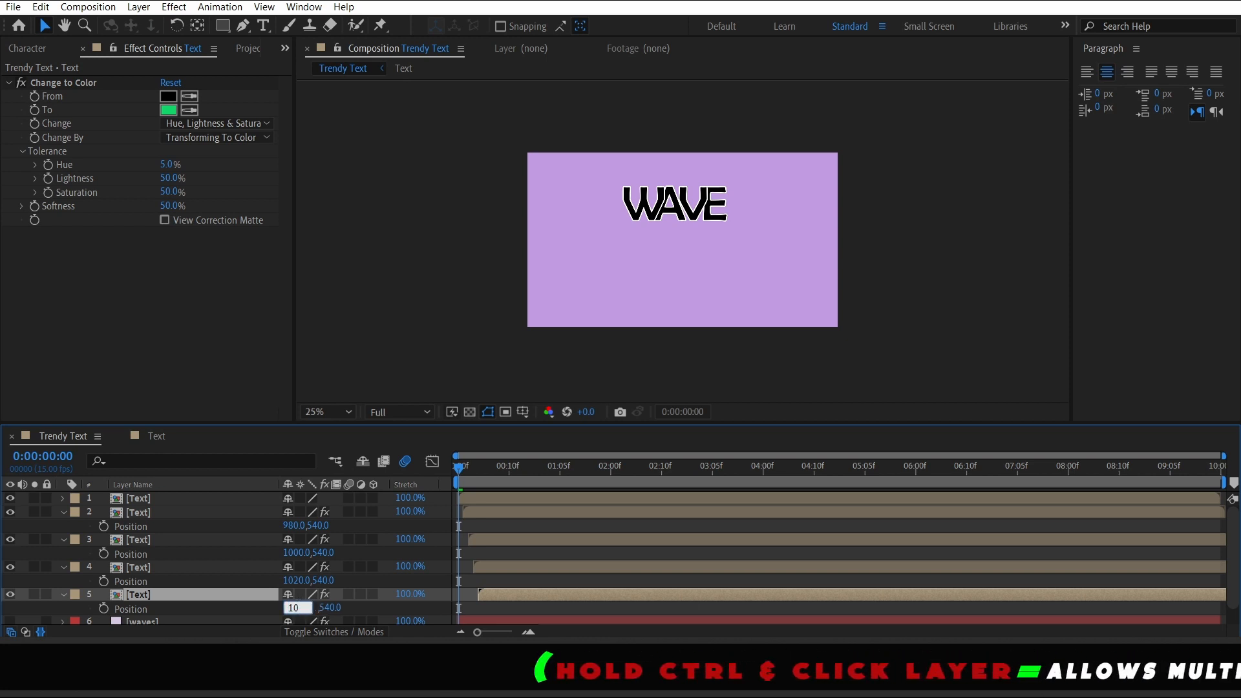
pyautogui.press('Return')
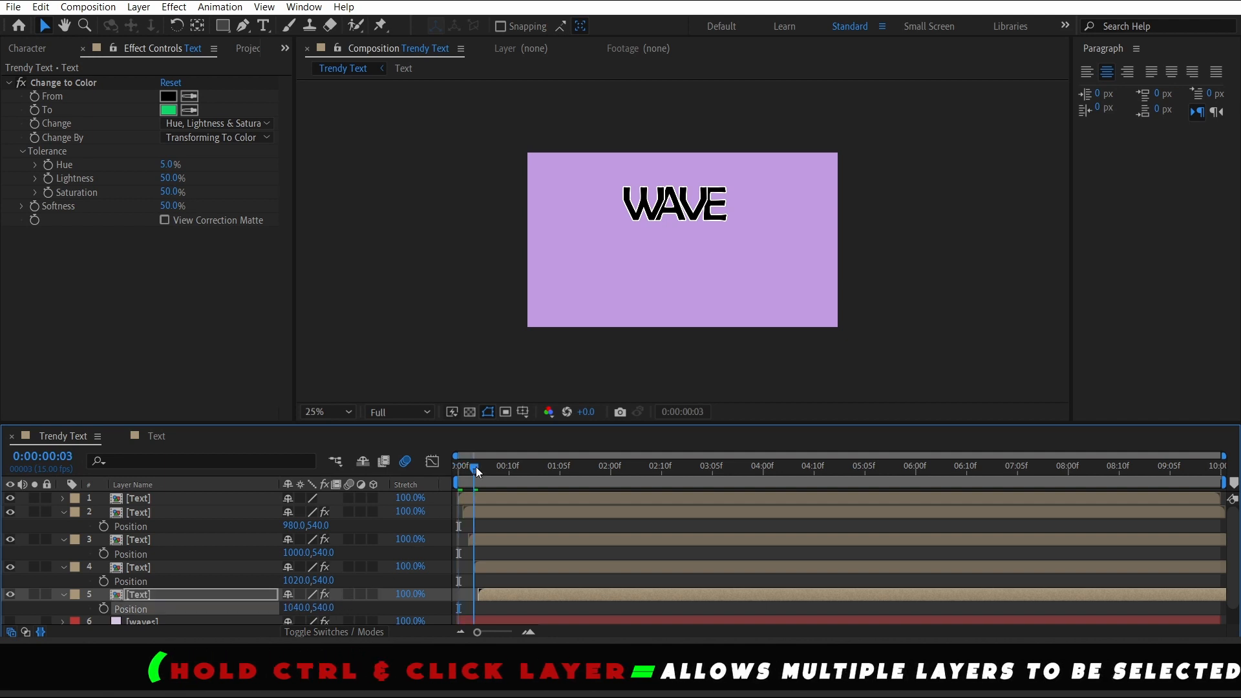
# Collapse the expanded Text layers' Position properties and preview the composition from the start
pyautogui.press('space')
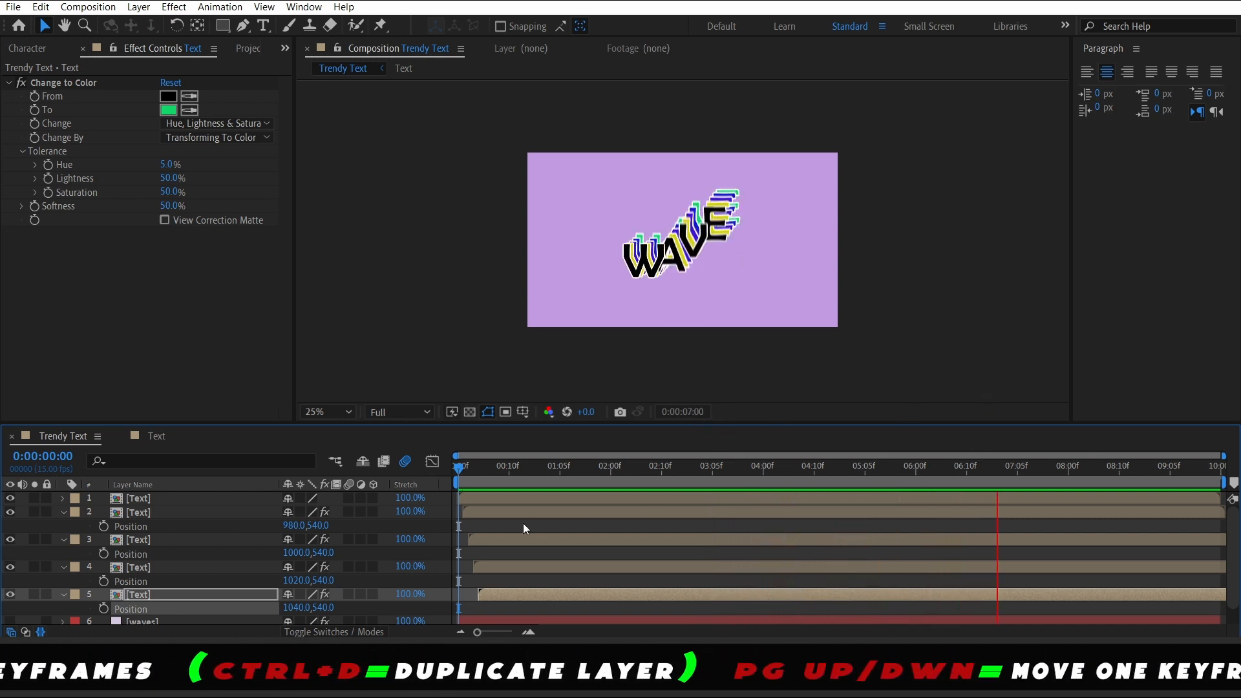
pyautogui.press('space')
pyautogui.click(62, 512)
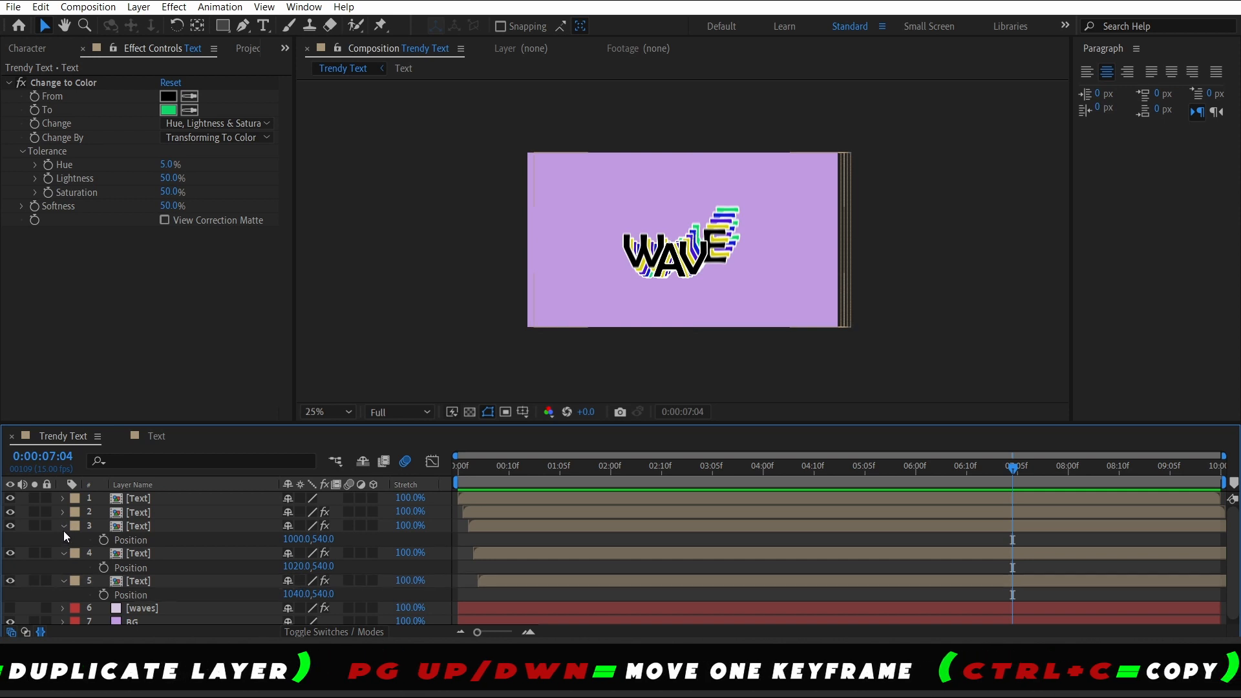
pyautogui.click(63, 528)
pyautogui.click(64, 539)
pyautogui.click(64, 553)
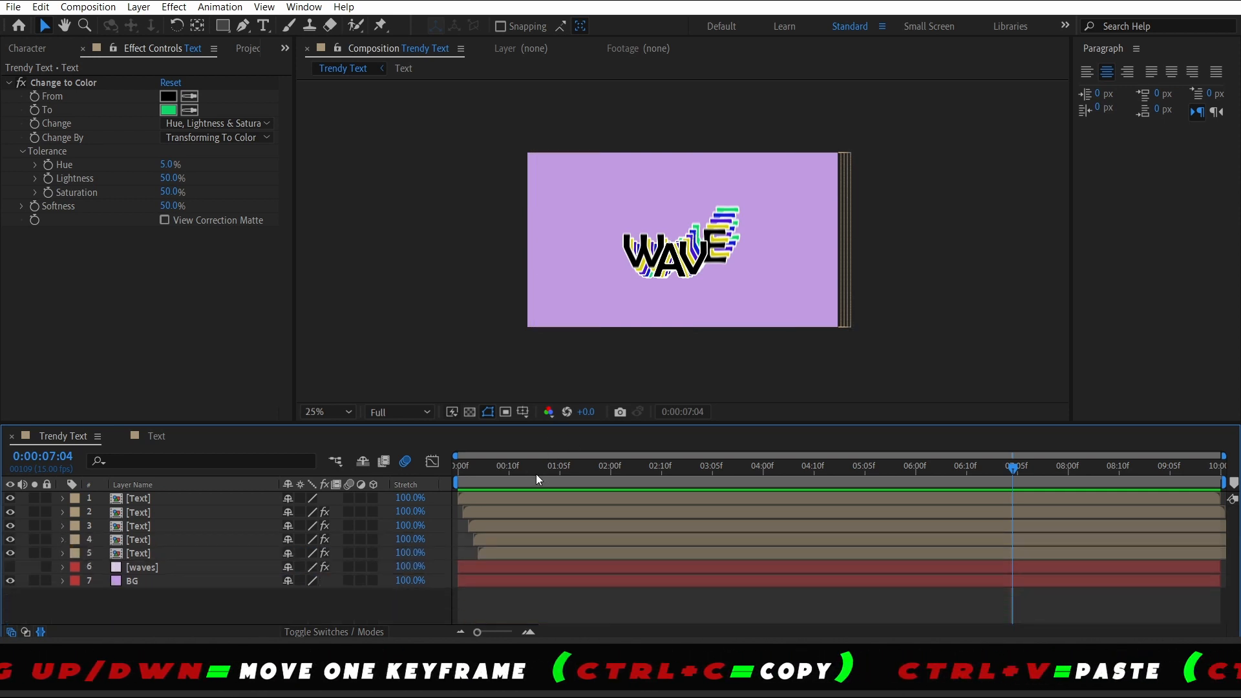
pyautogui.press('Home')
pyautogui.press('space')
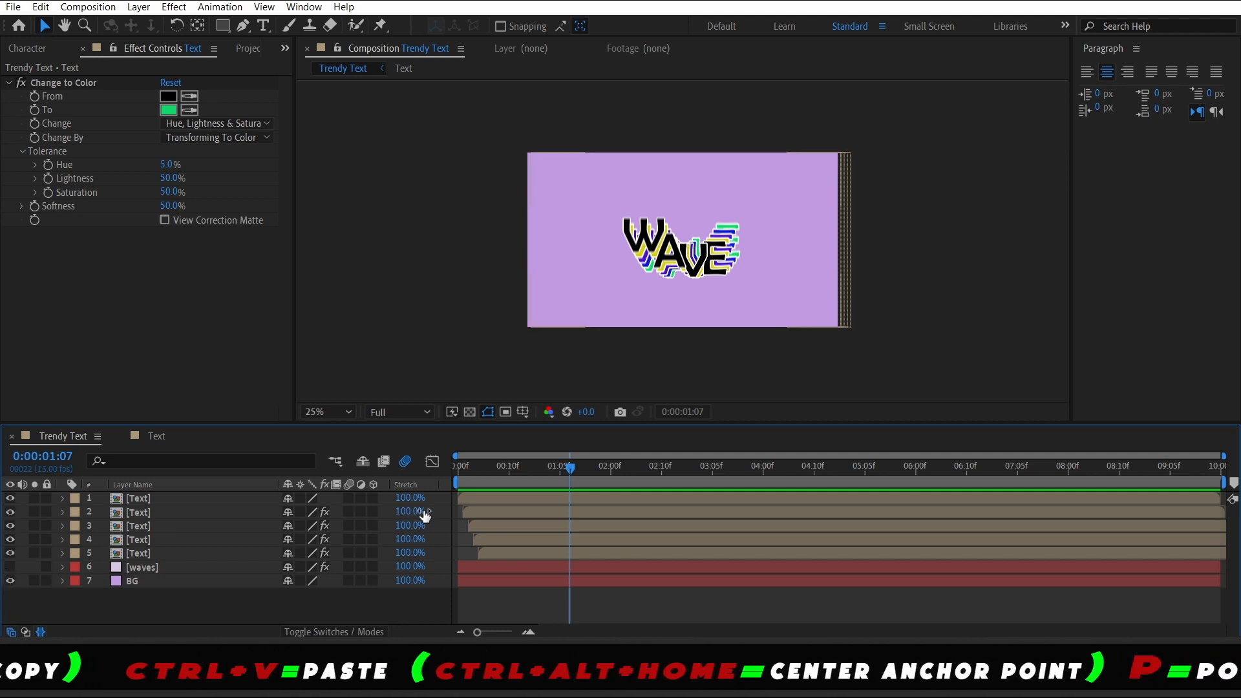
# Unhide the waves layer and preview the composition from the start
pyautogui.click(10, 567)
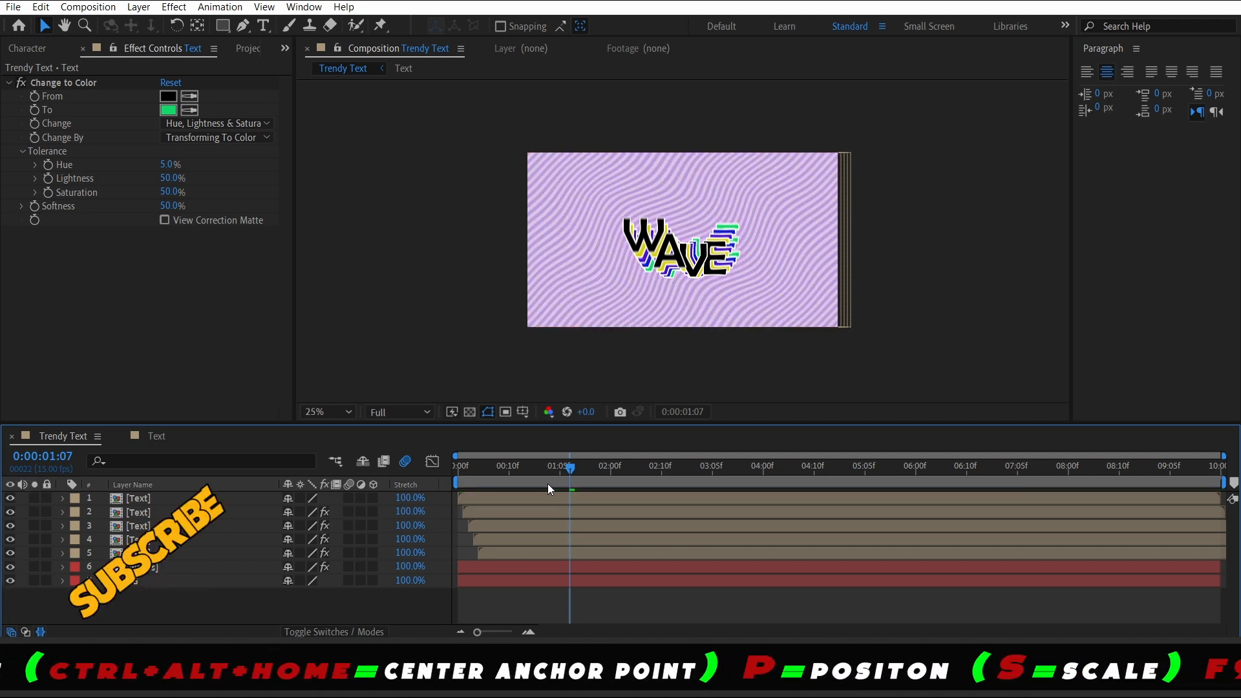
pyautogui.press('Home')
pyautogui.press('space')
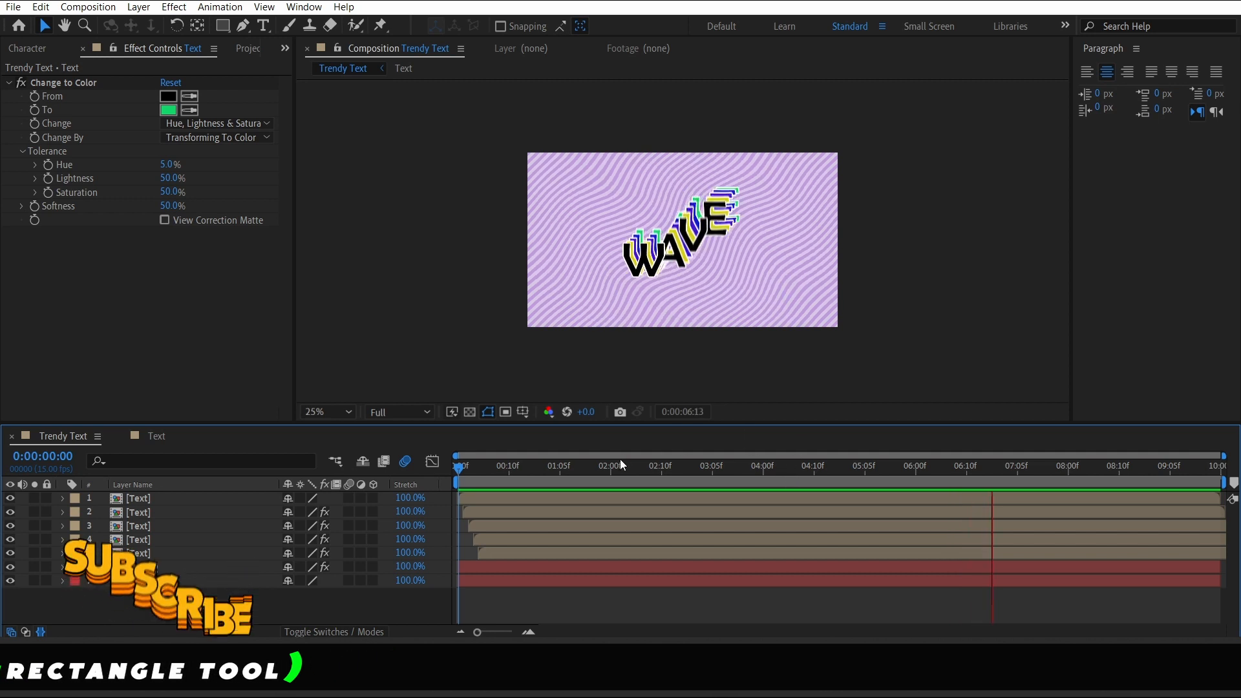
# Change the waves solid's color to purple
pyautogui.click(170, 567)
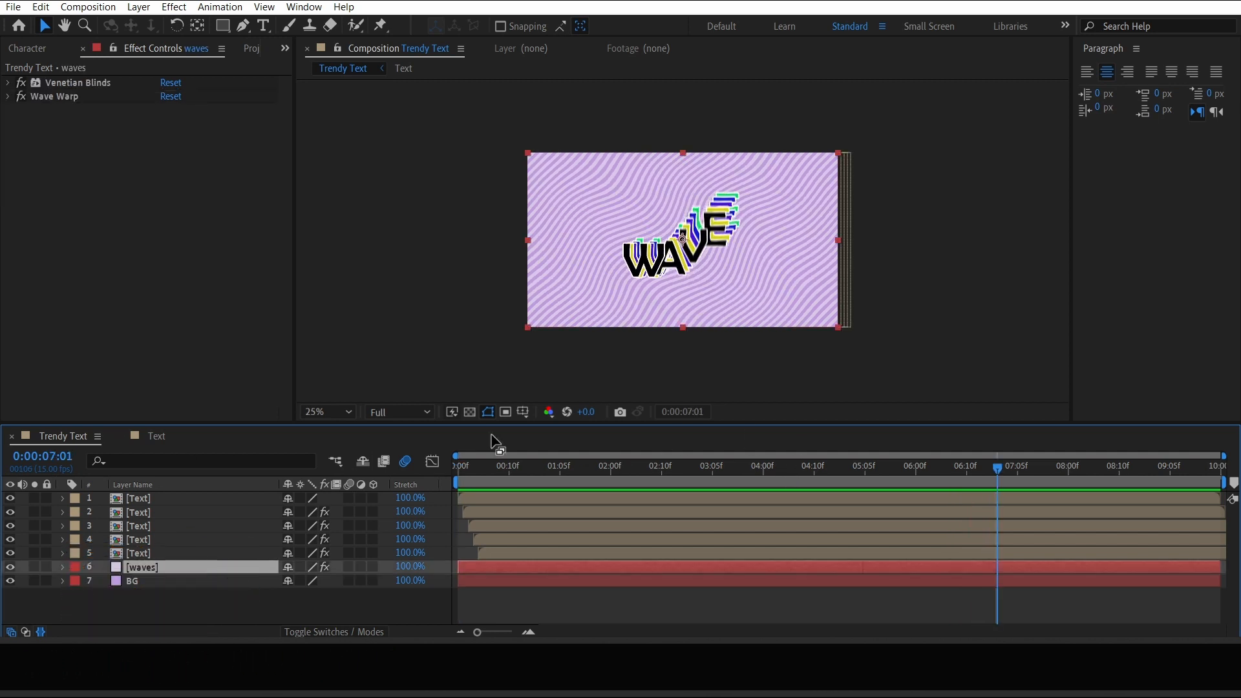
pyautogui.click(138, 7)
pyautogui.click(189, 61)
pyautogui.moveTo(659, 494); pyautogui.dragTo(750, 498)
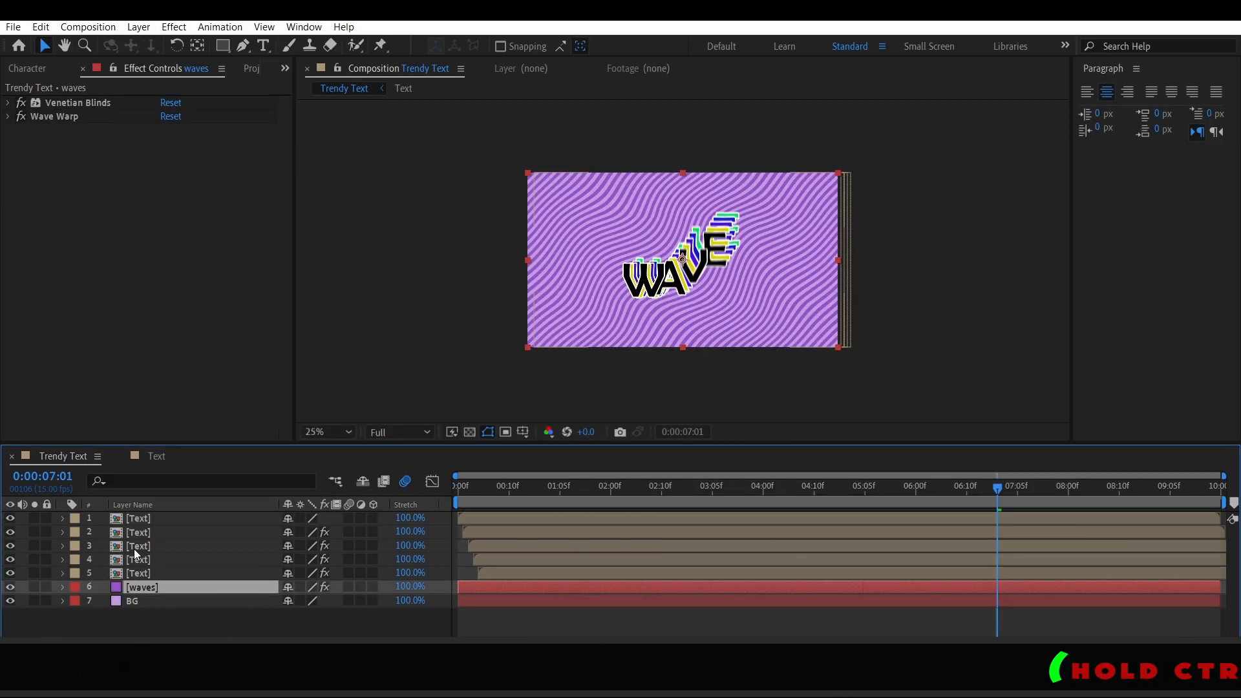
# Set the top Text layer's Change to Color To color to purple
pyautogui.click(137, 518)
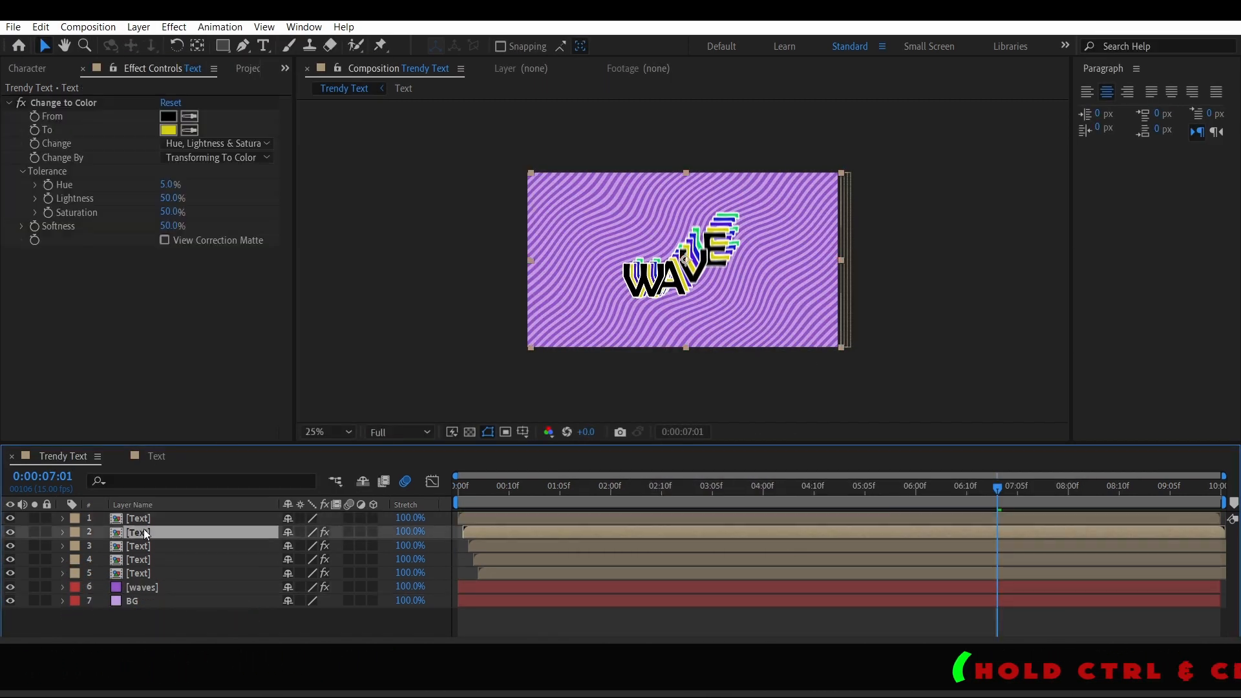
pyautogui.click(168, 130)
pyautogui.click(795, 632)
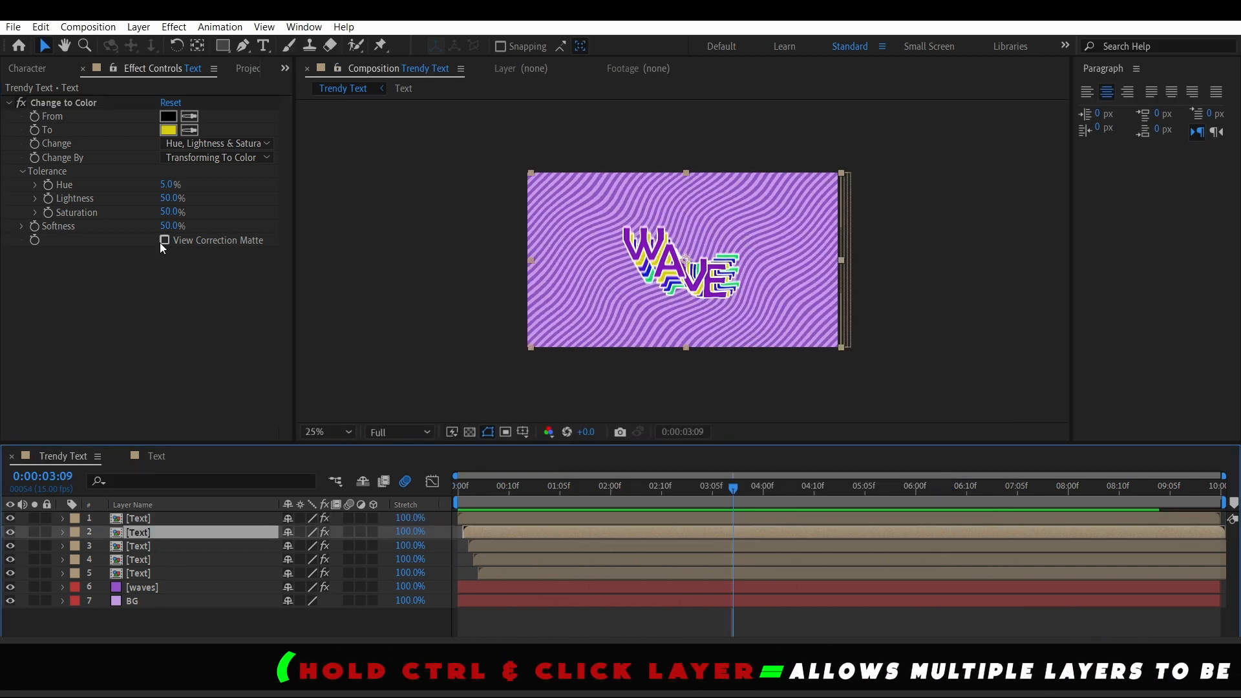
# Fine-tune the To colors of the echo layers' Change to Color effects
pyautogui.click(168, 129)
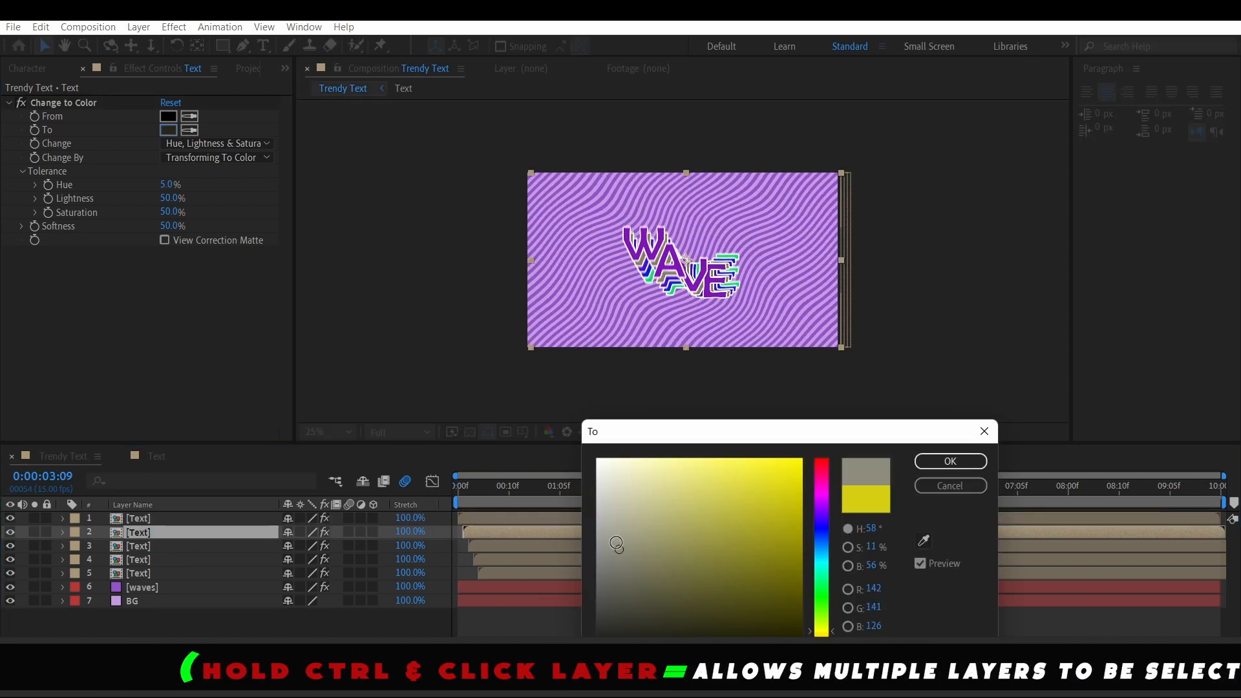
pyautogui.click(823, 484)
pyautogui.click(950, 463)
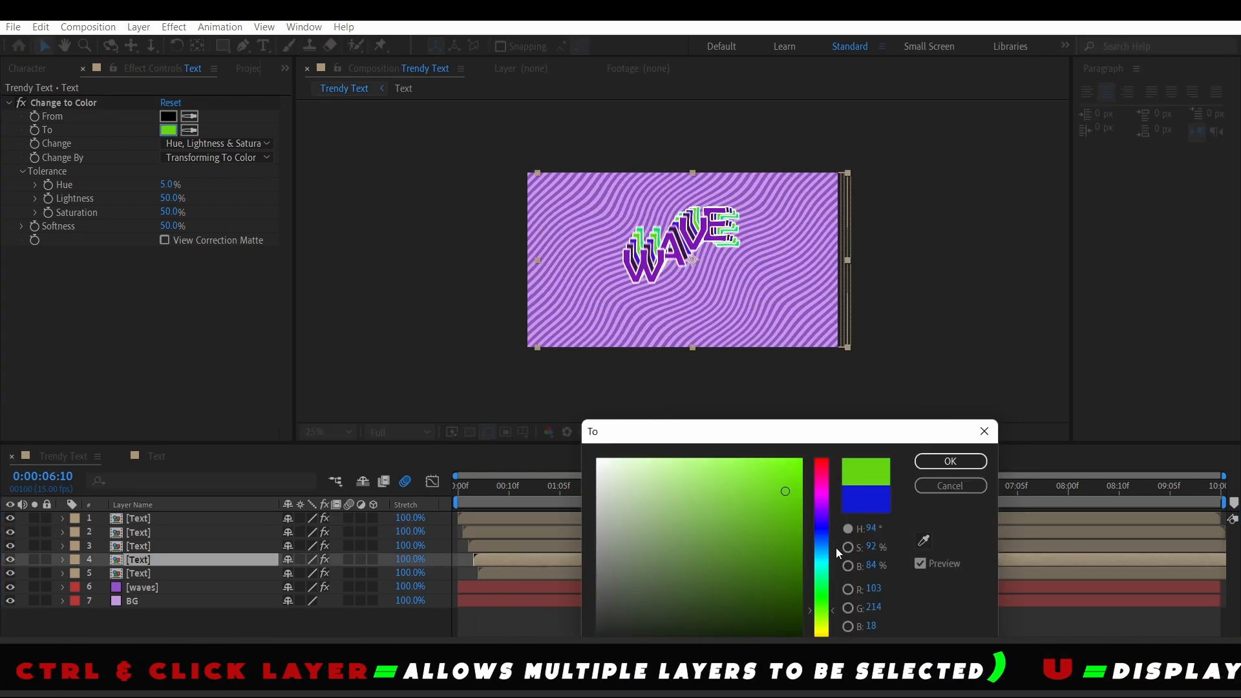
pyautogui.click(950, 463)
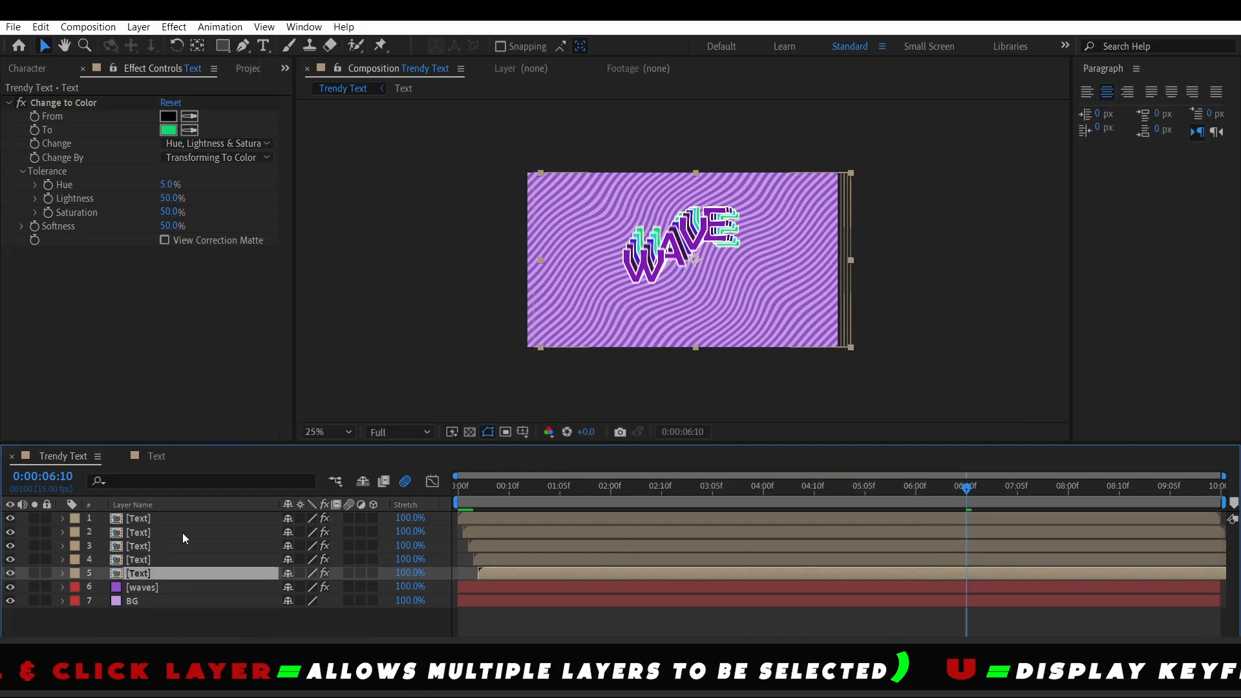
pyautogui.click(168, 130)
pyautogui.click(950, 463)
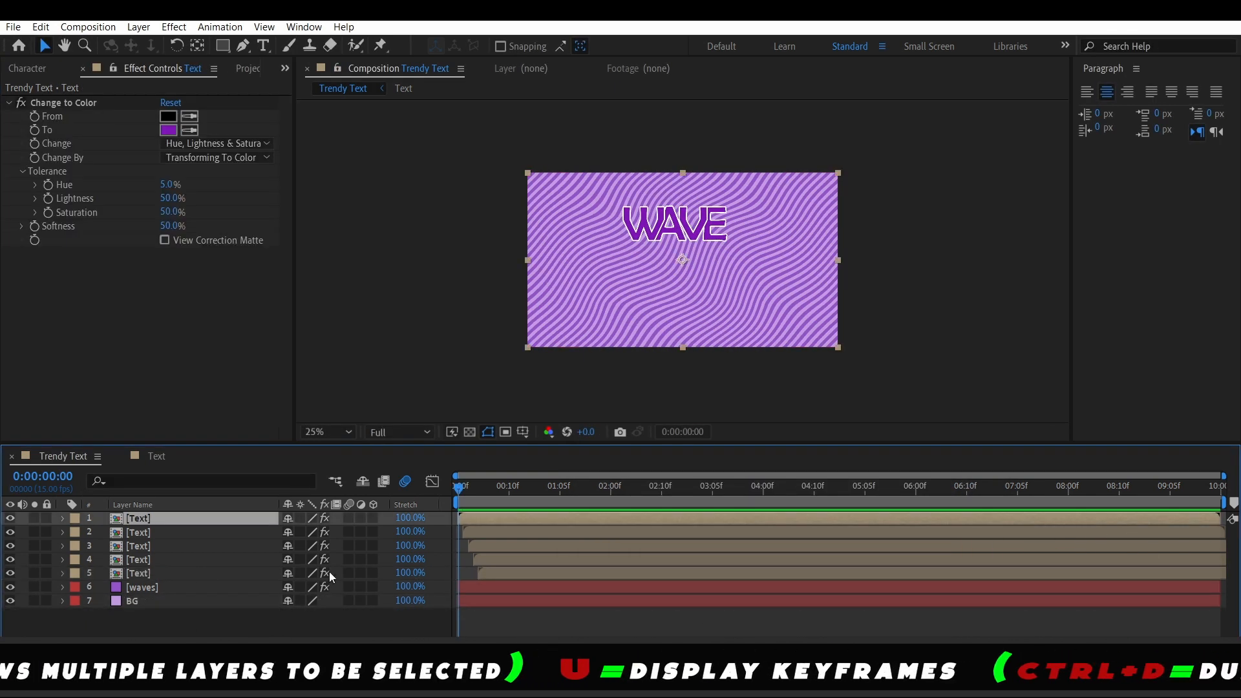